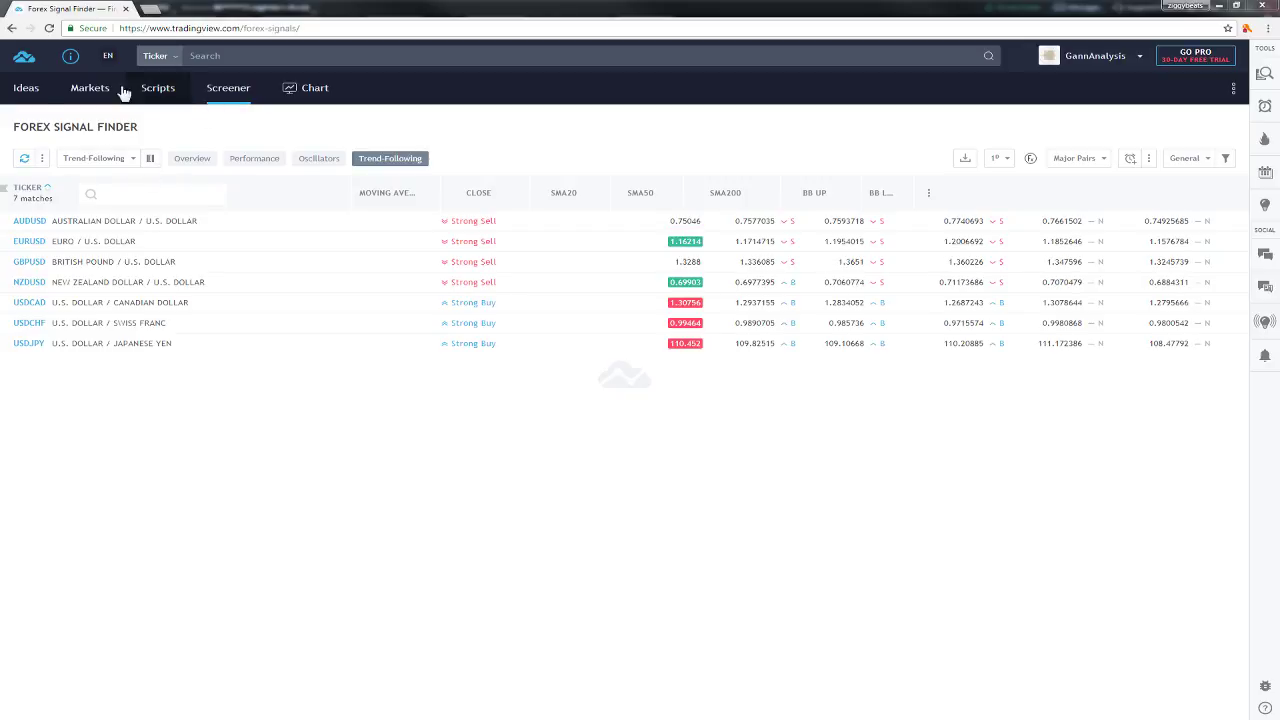
Open the Forex Signal Finder from the available screener types
click(235, 93)
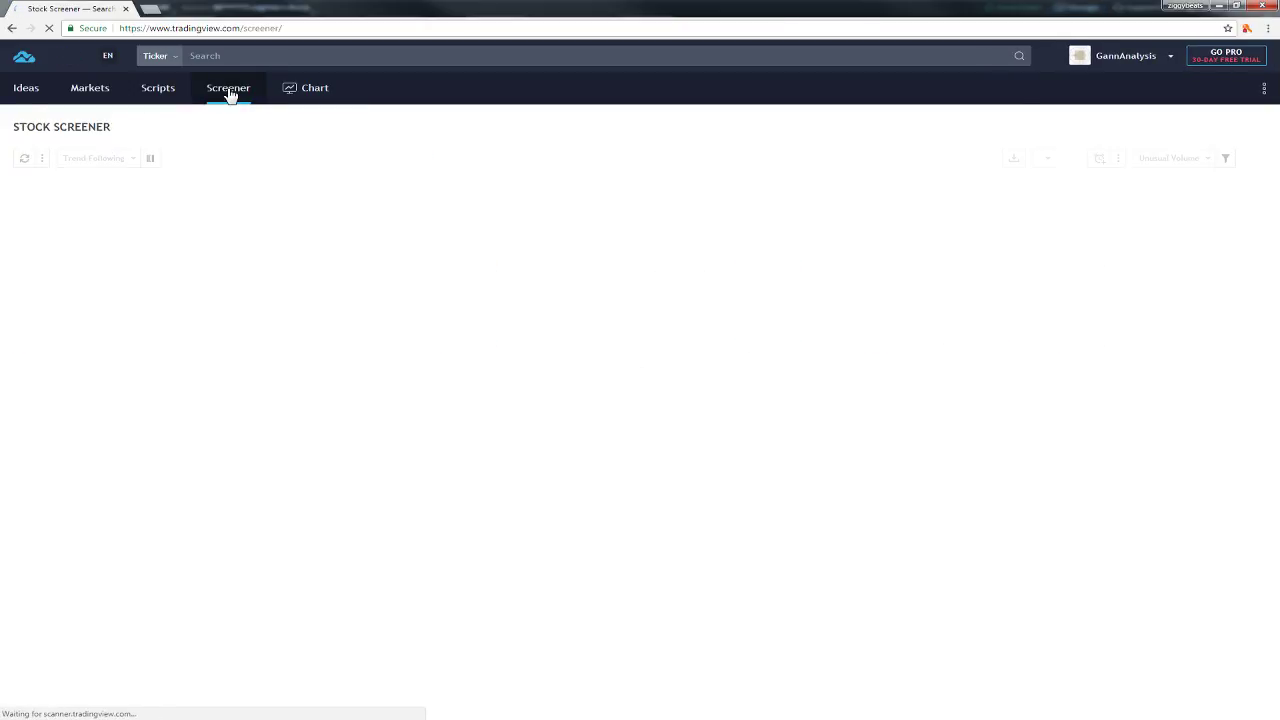
mouse_move(228, 93)
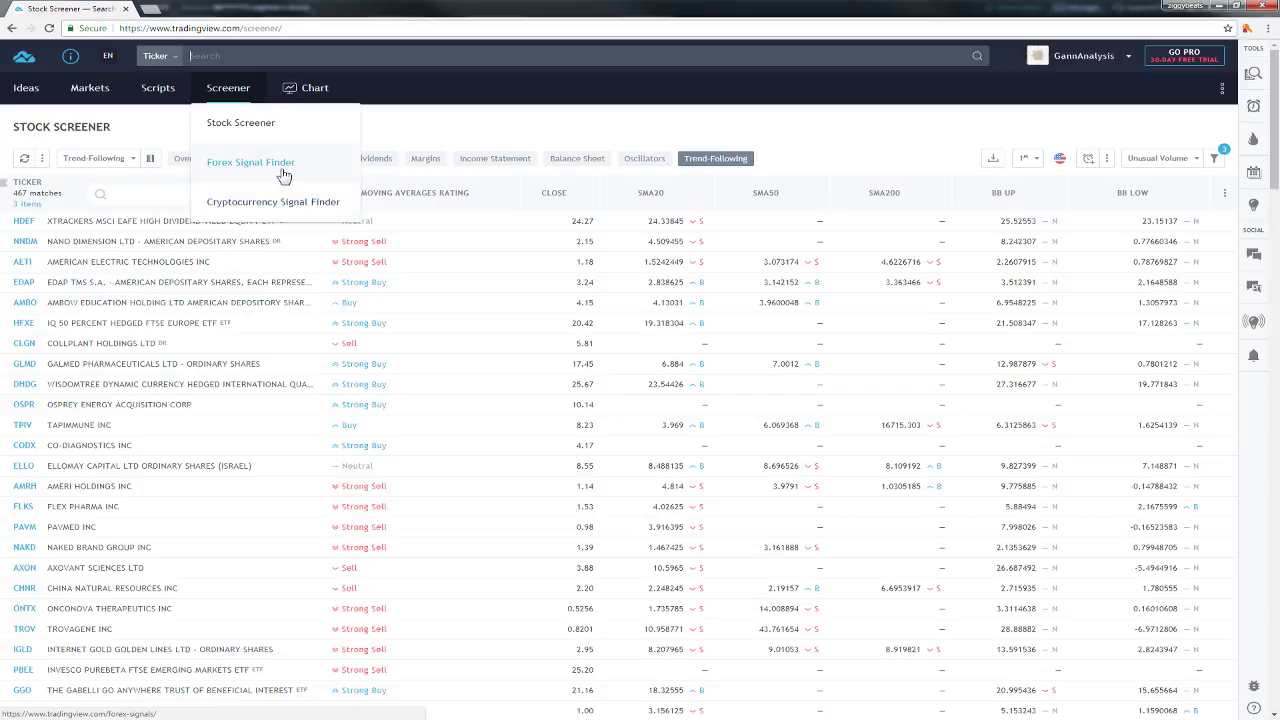
click(276, 163)
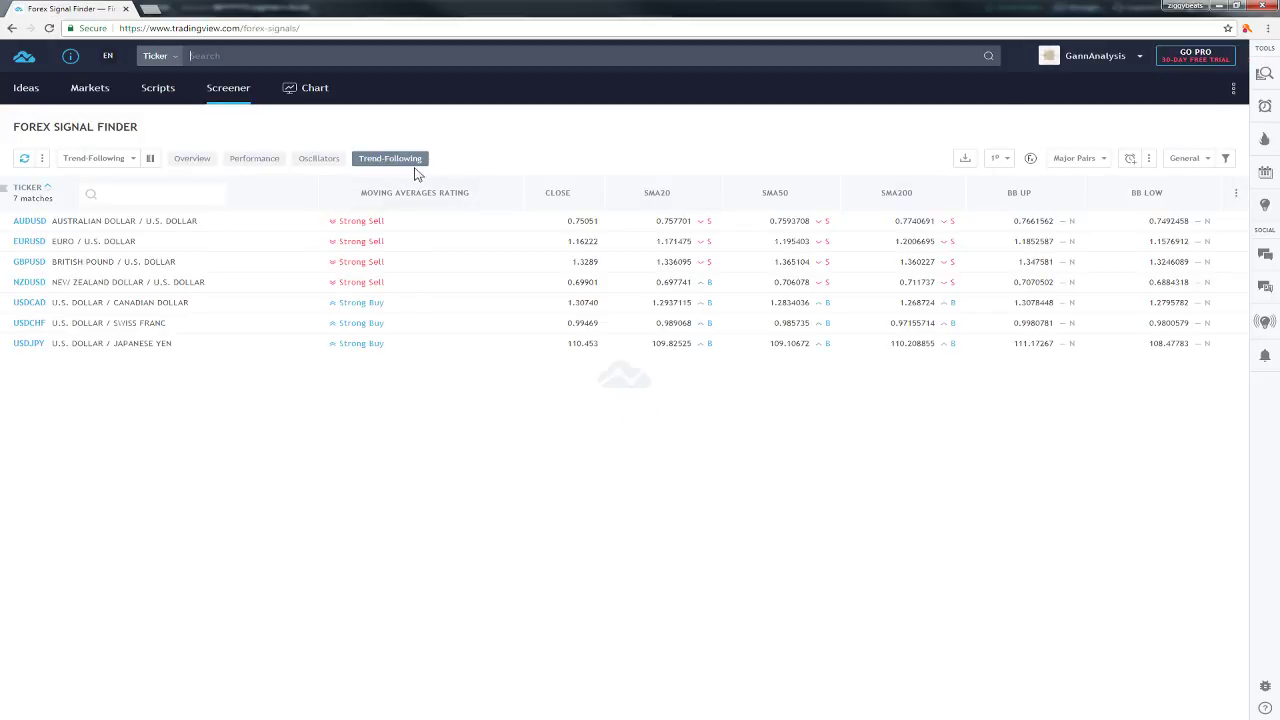
Review the major pairs in the Oscillators, Performance and Overview column sets, and return to the Trend-Following set
click(315, 160)
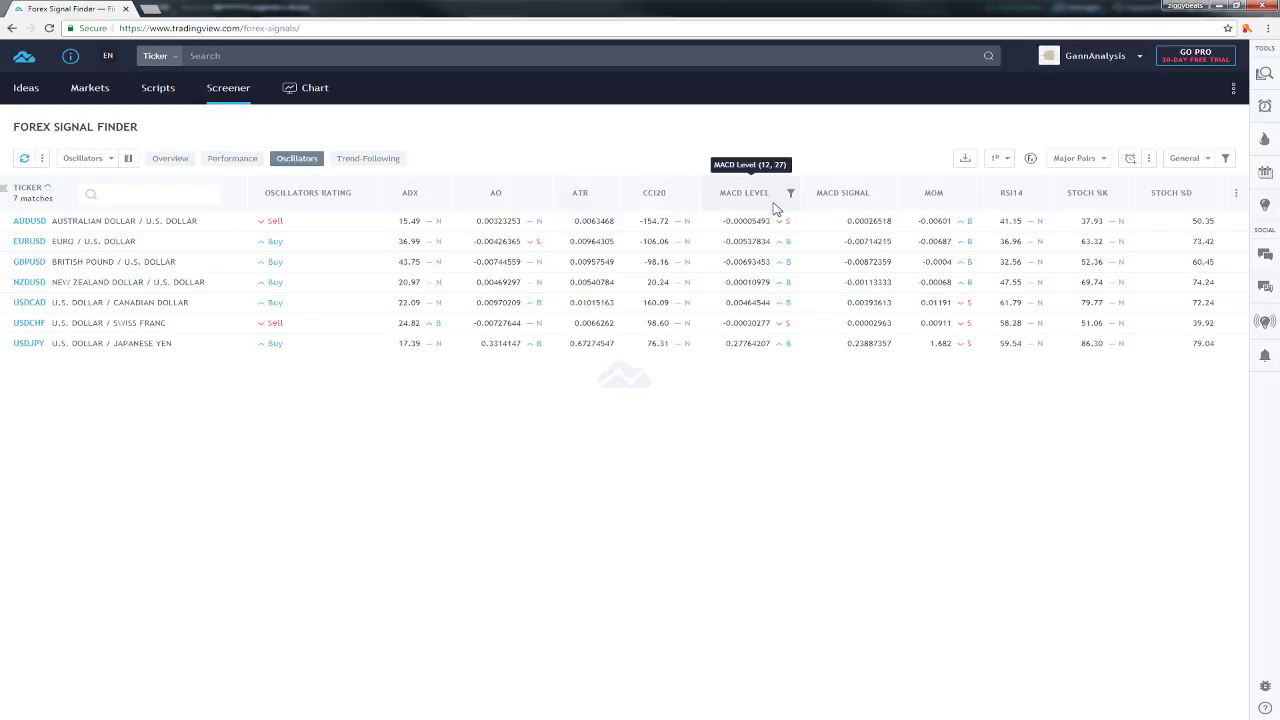
click(232, 158)
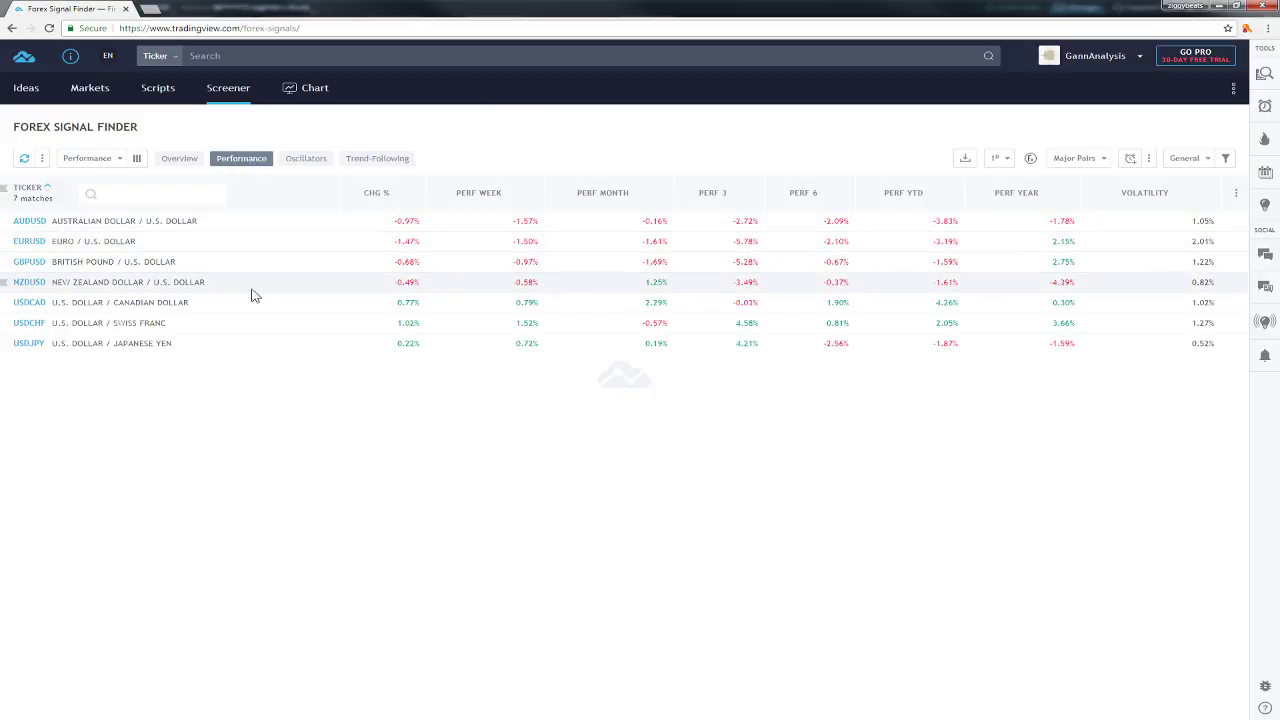
click(180, 159)
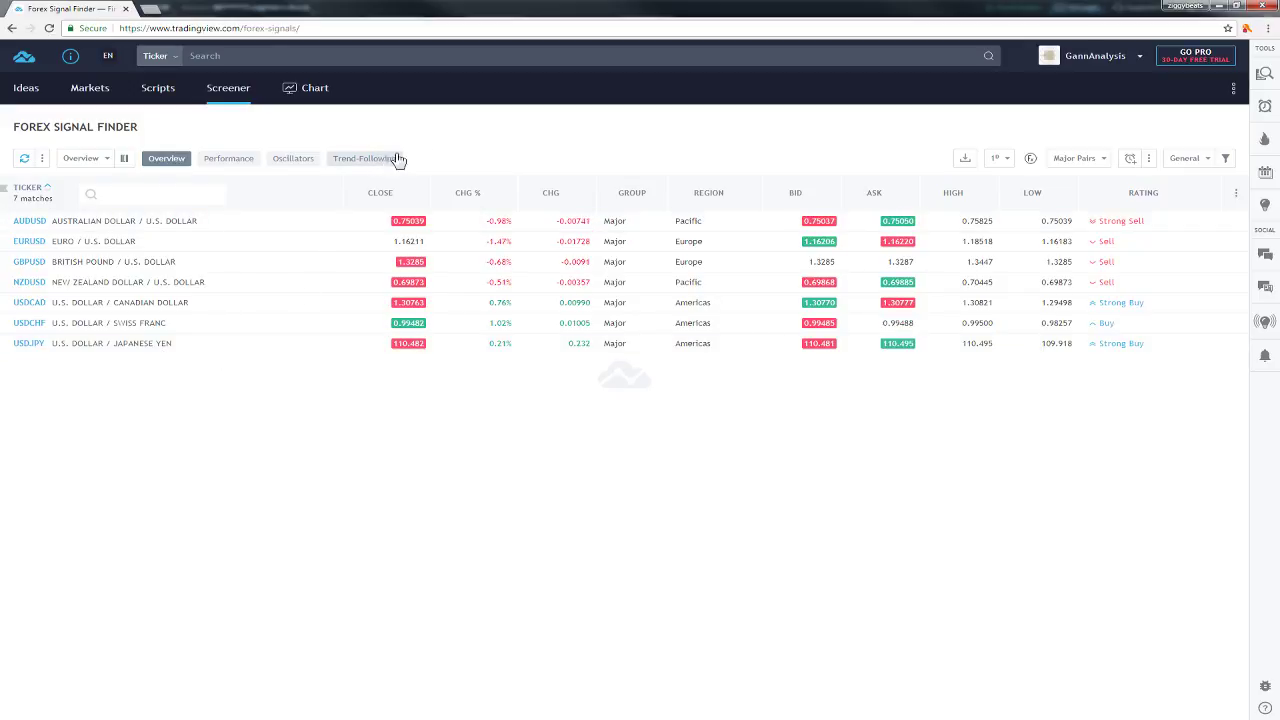
click(372, 159)
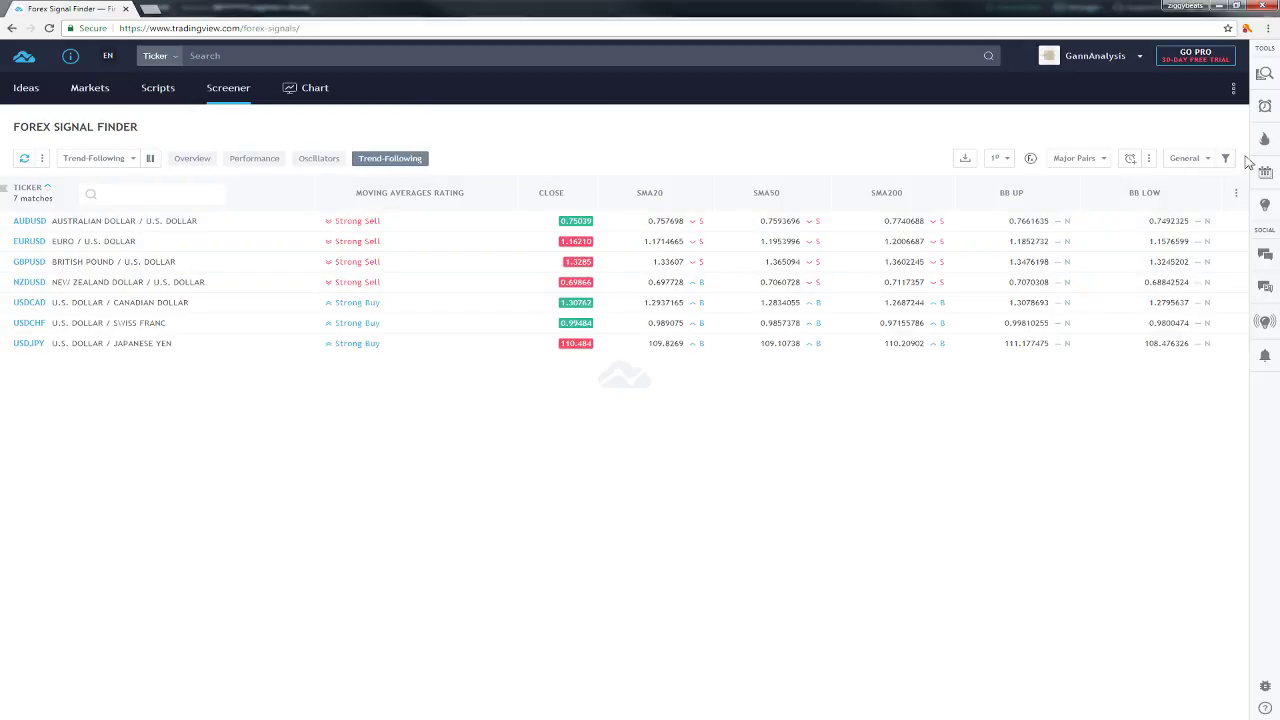
Check the available pair categories, filter the list with the Falling Pairs screen, and restore the General screen
click(1078, 158)
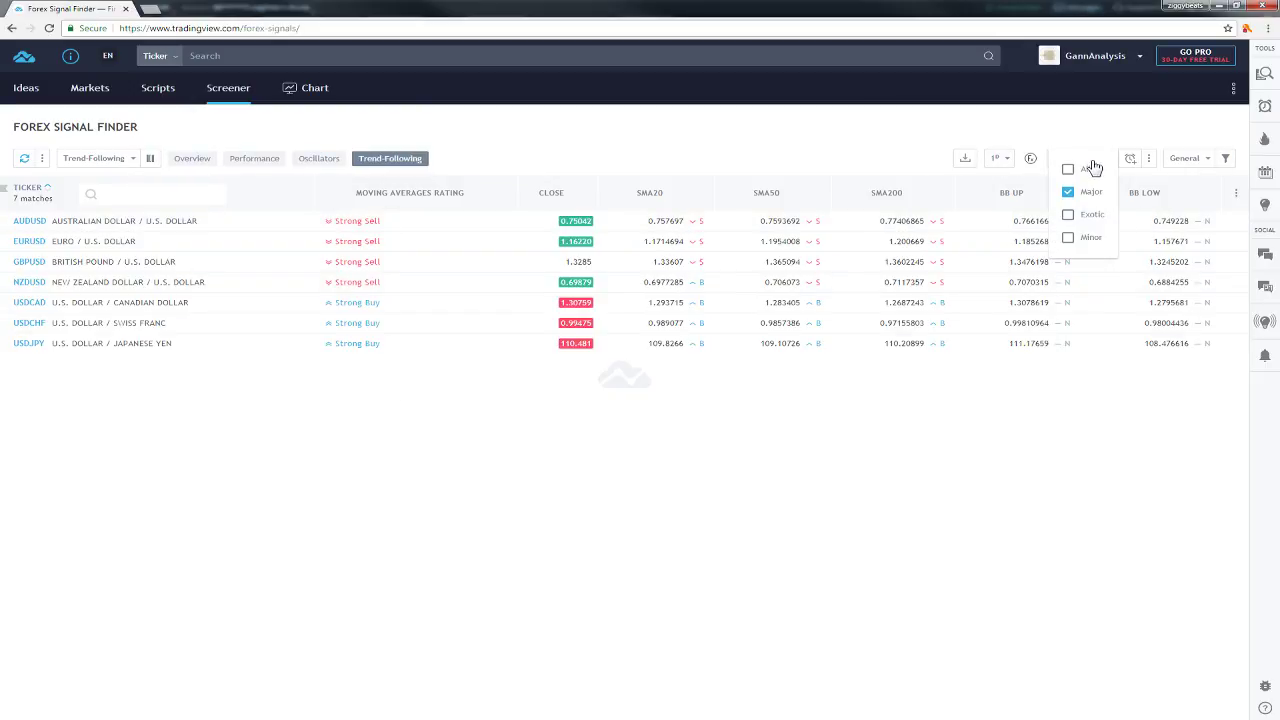
click(1063, 117)
click(1190, 160)
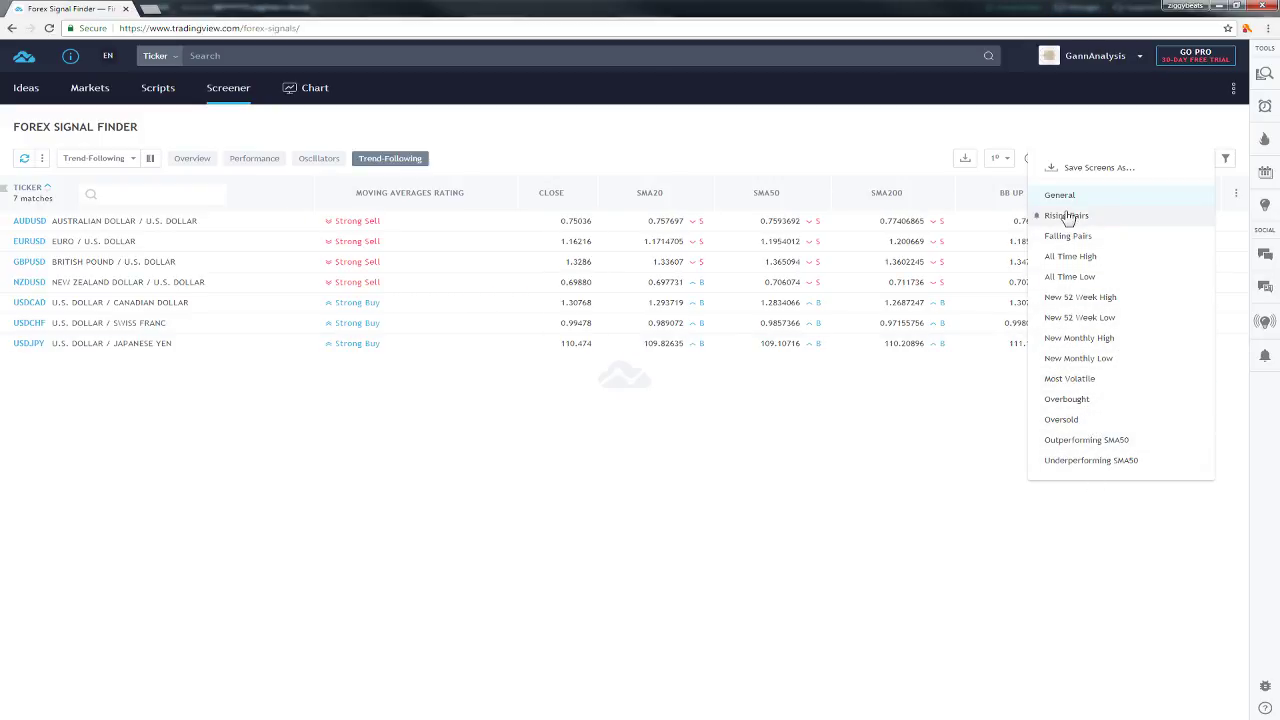
click(1098, 240)
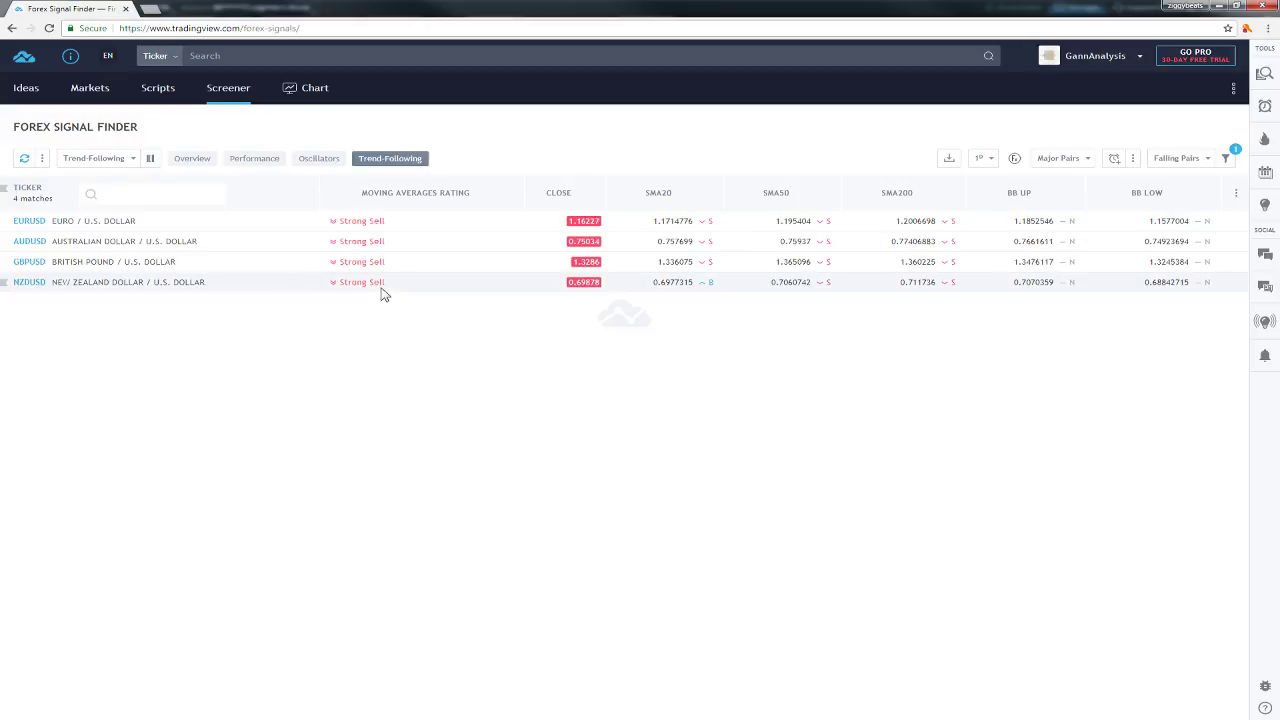
click(1192, 160)
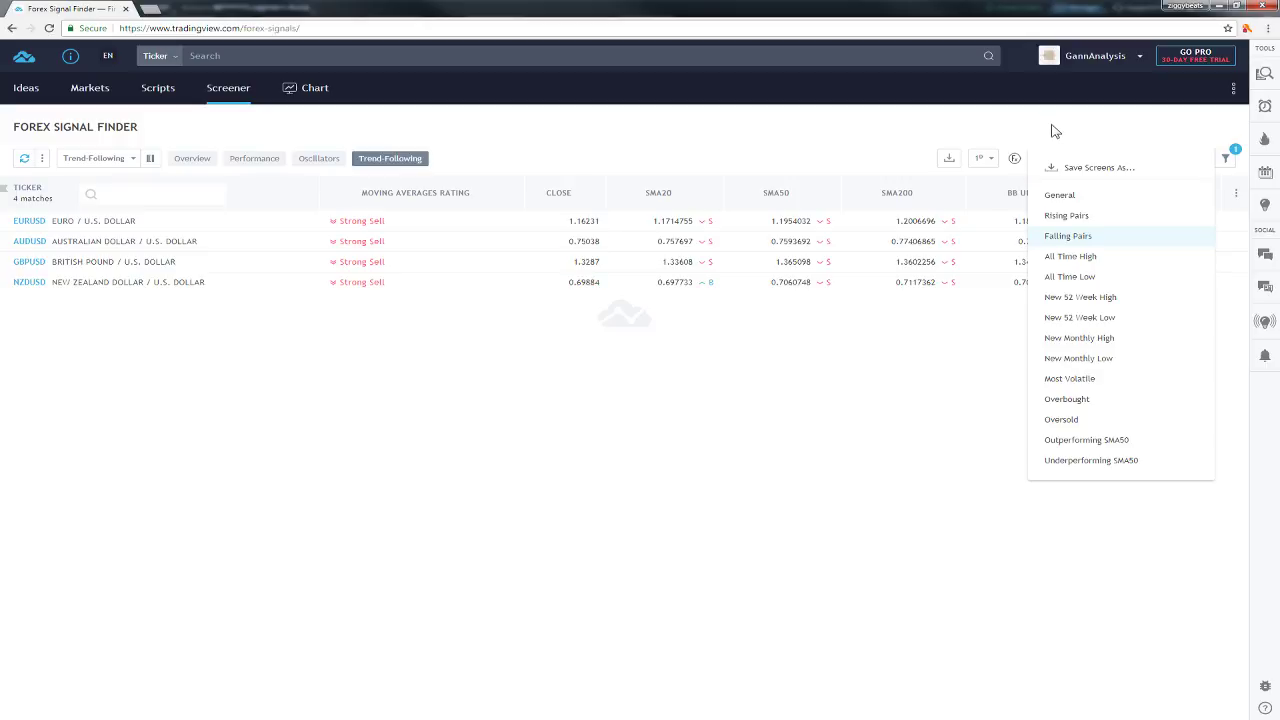
click(1060, 196)
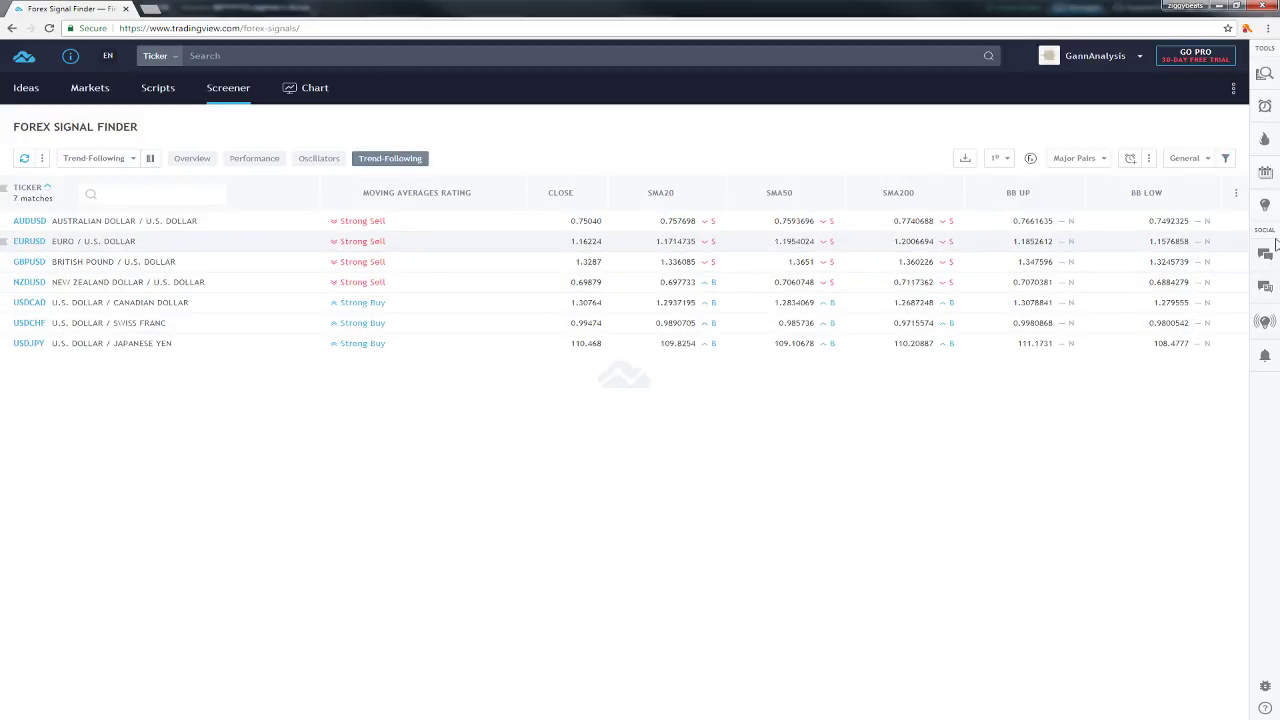
Compare the pairs' moving averages ratings on the one-week and one-month timeframes, leaving the one-month timeframe set
click(999, 160)
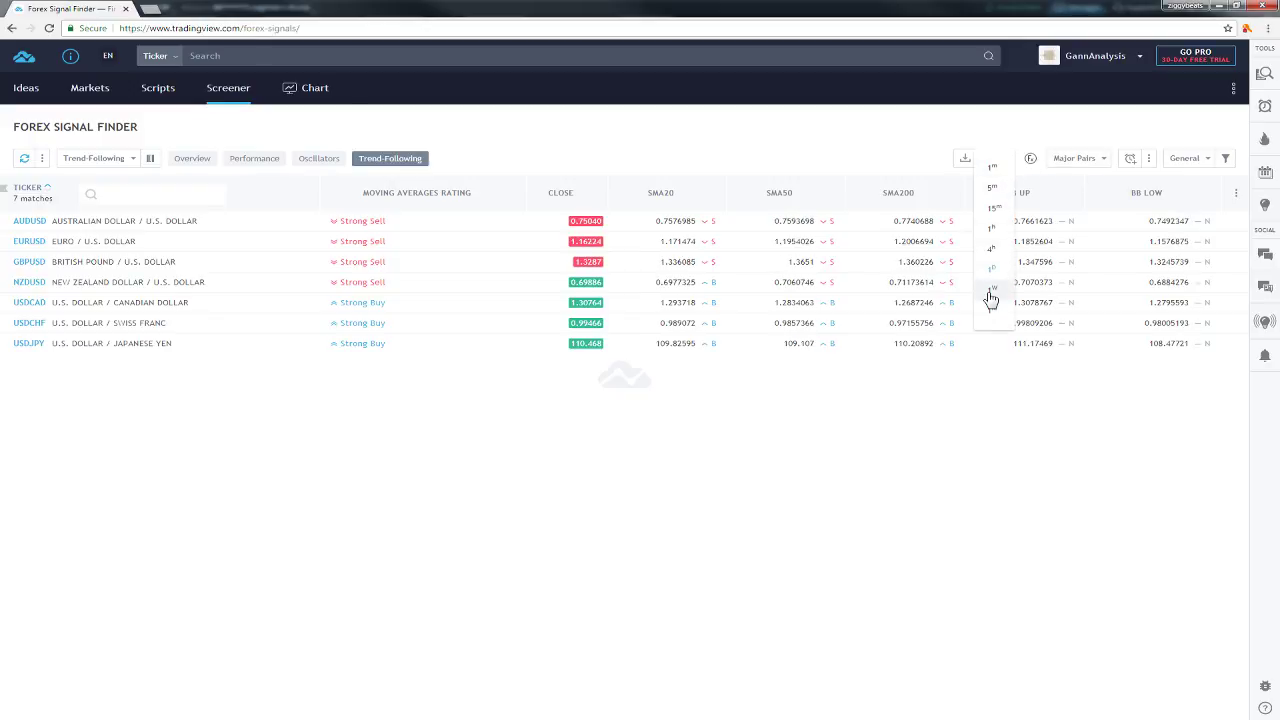
click(663, 163)
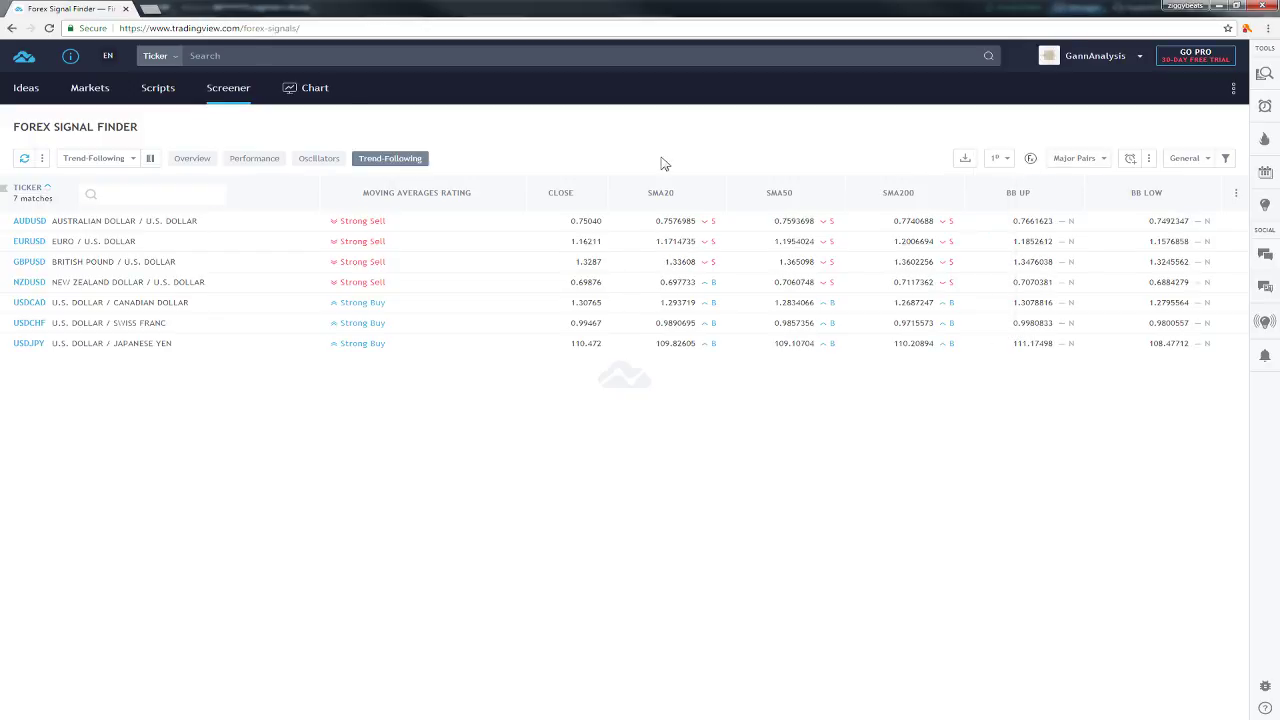
click(999, 160)
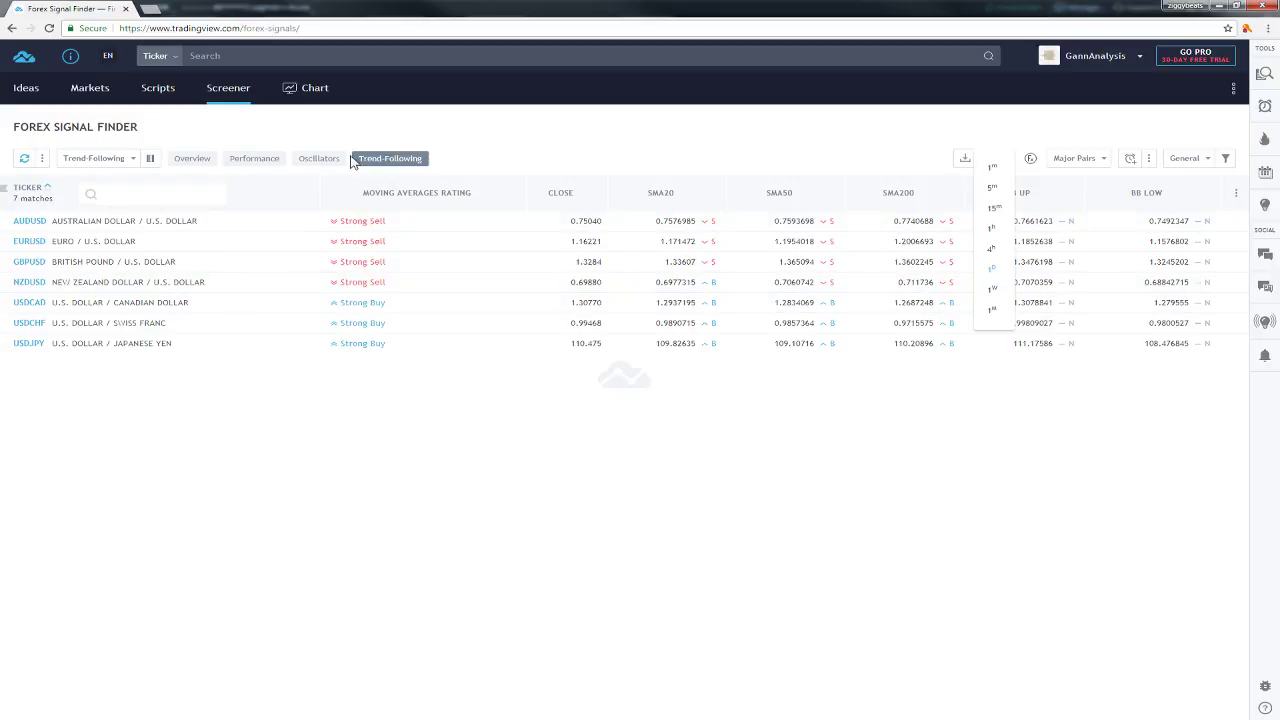
click(993, 292)
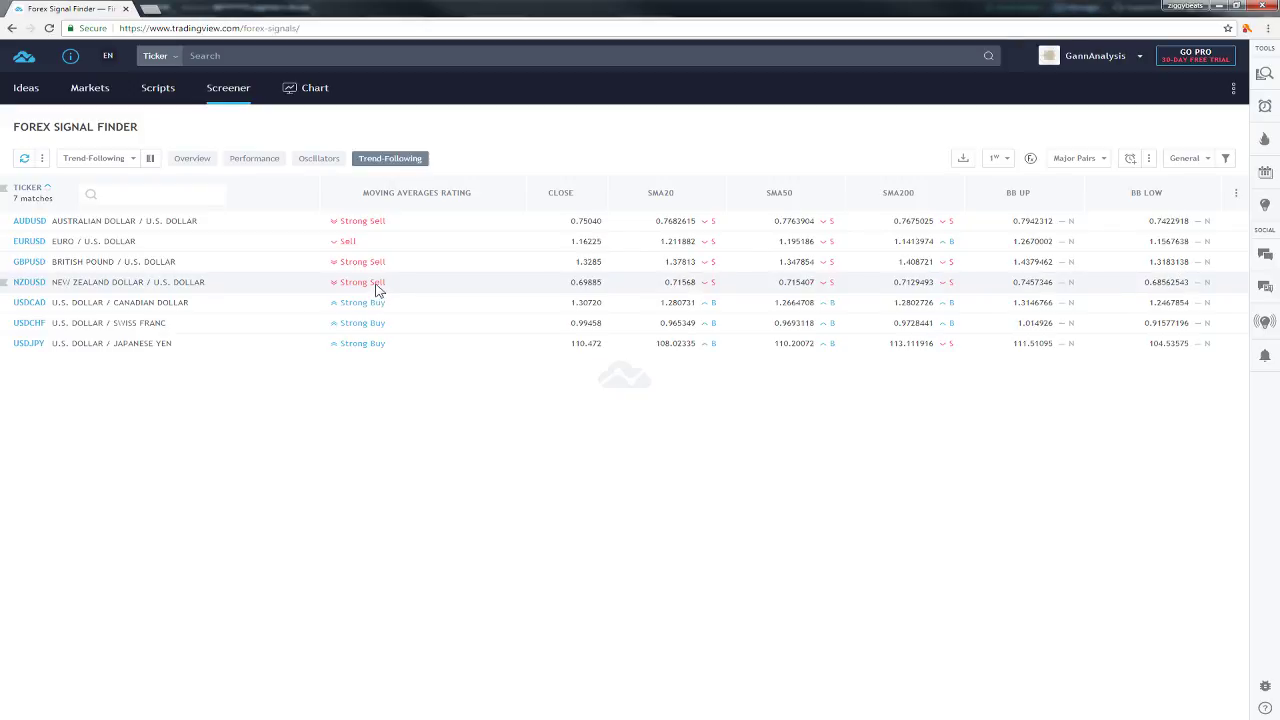
click(995, 158)
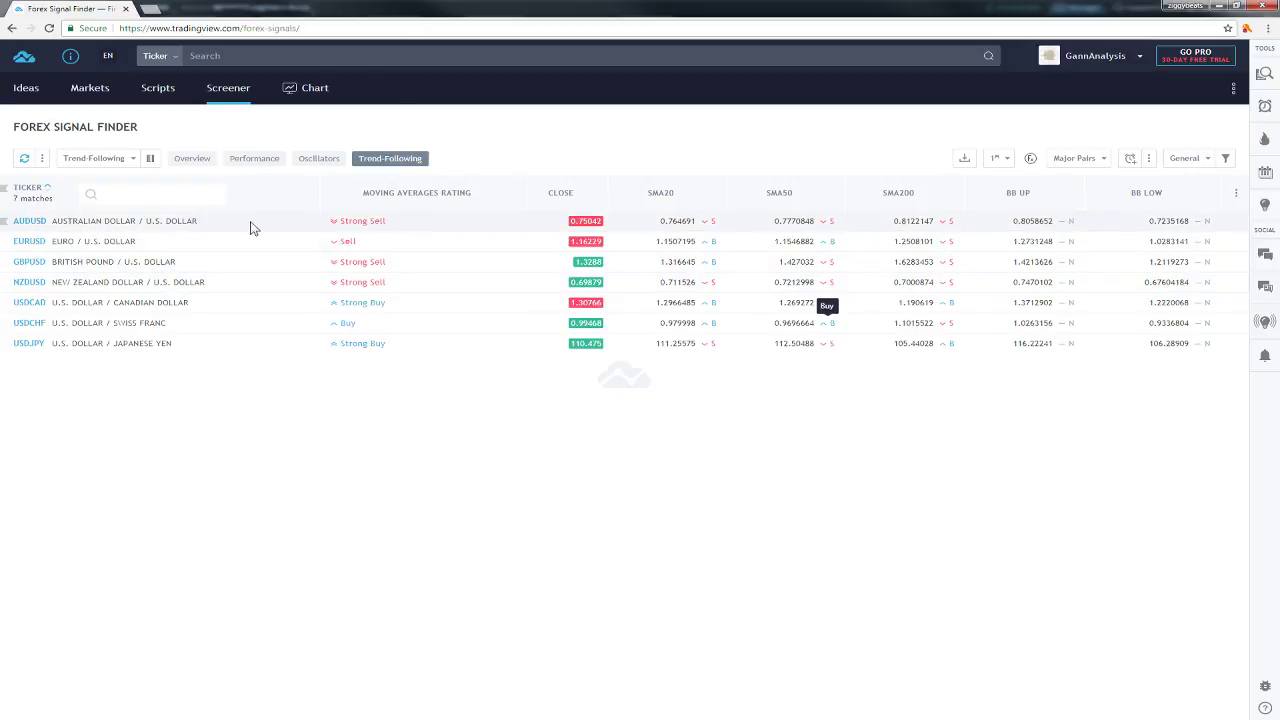
Review the one-month readings in the Oscillators and Performance column sets, ending on the Overview set
click(320, 160)
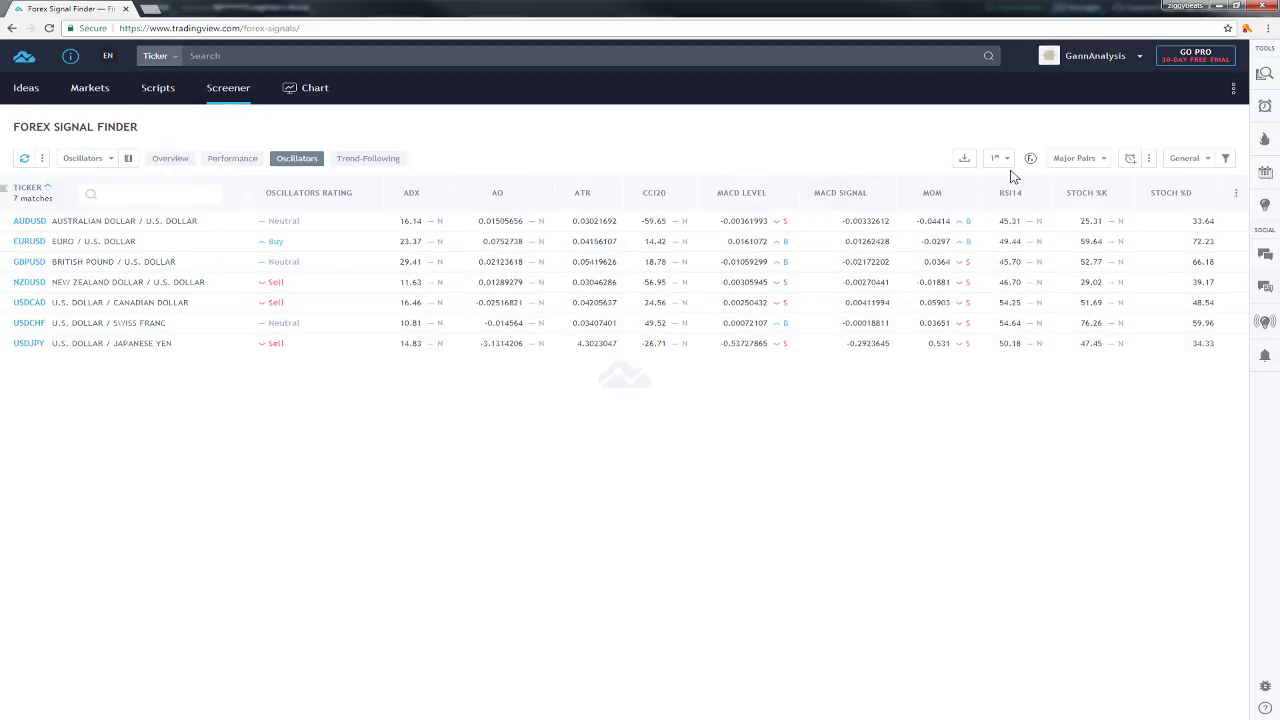
click(210, 160)
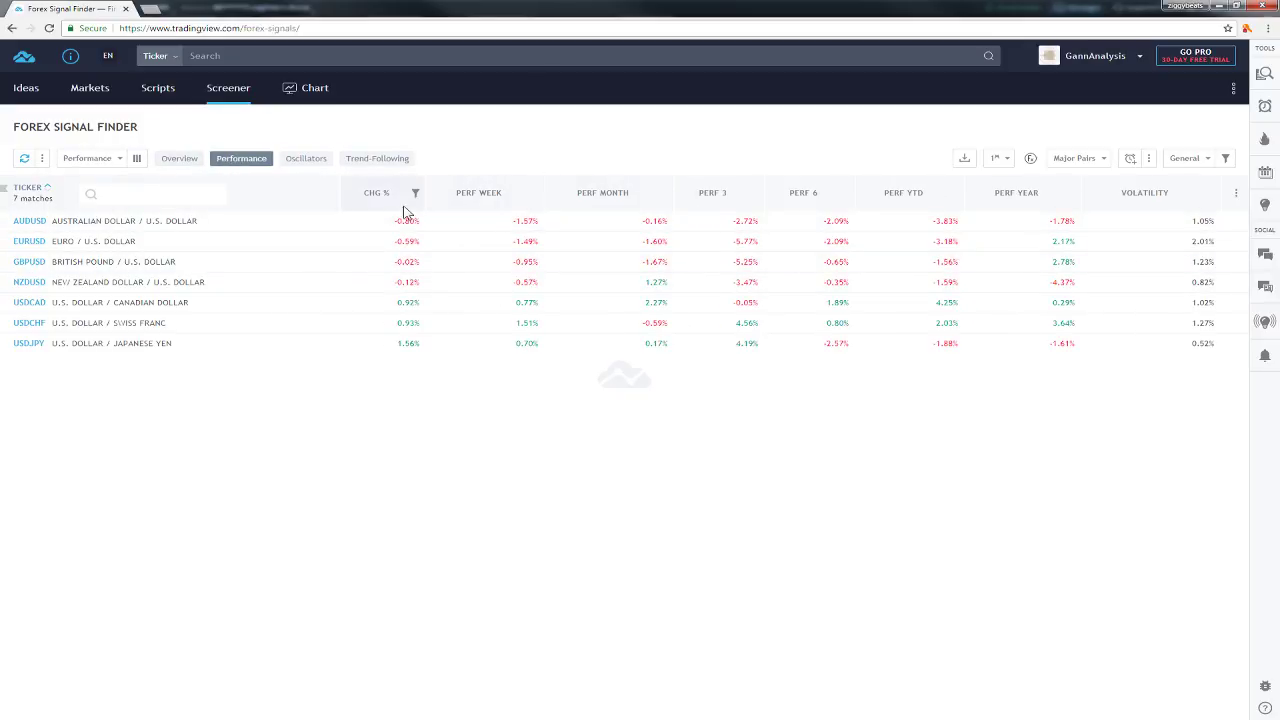
click(178, 158)
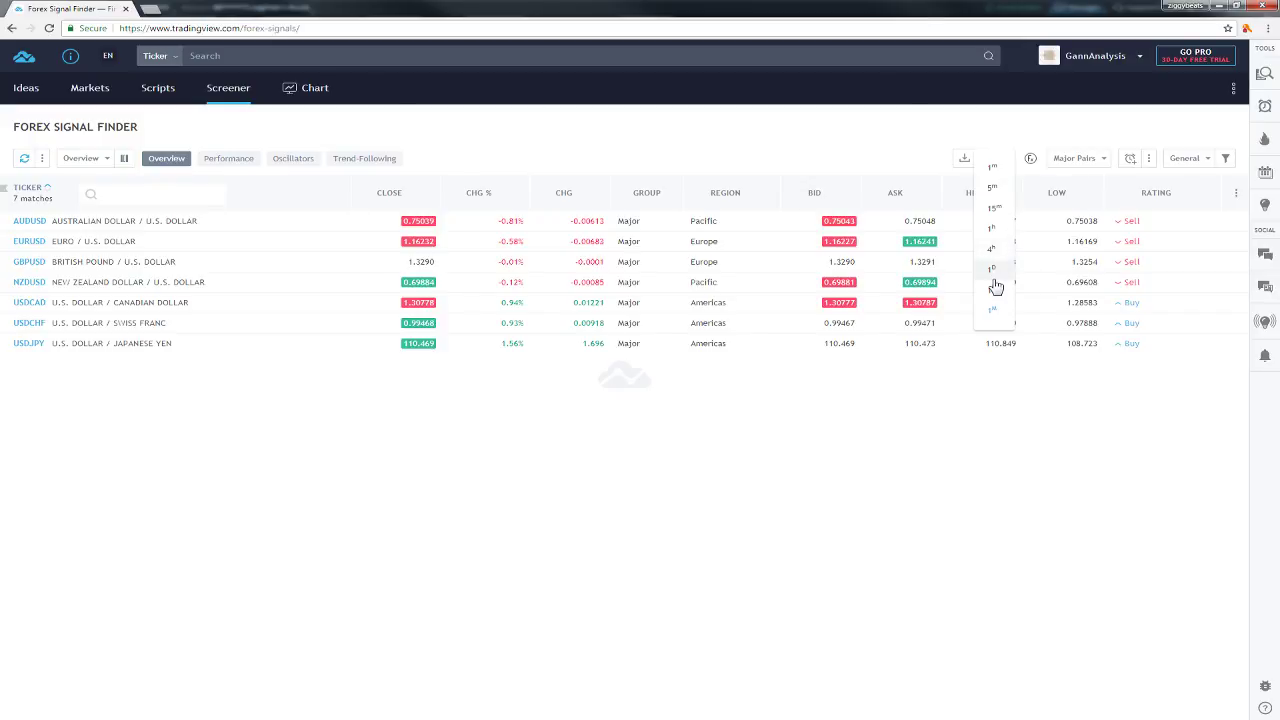
Check the overall pair ratings on the one-day timeframe and set the timeframe to one week
click(996, 286)
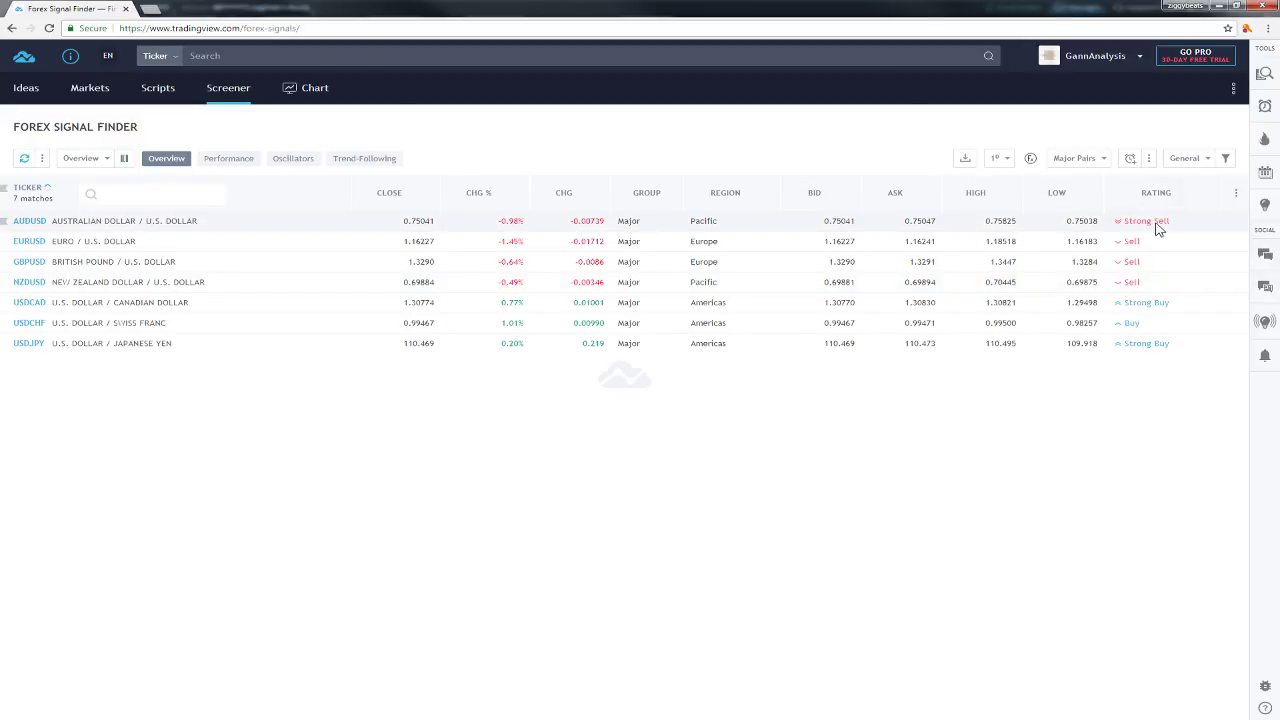
click(998, 158)
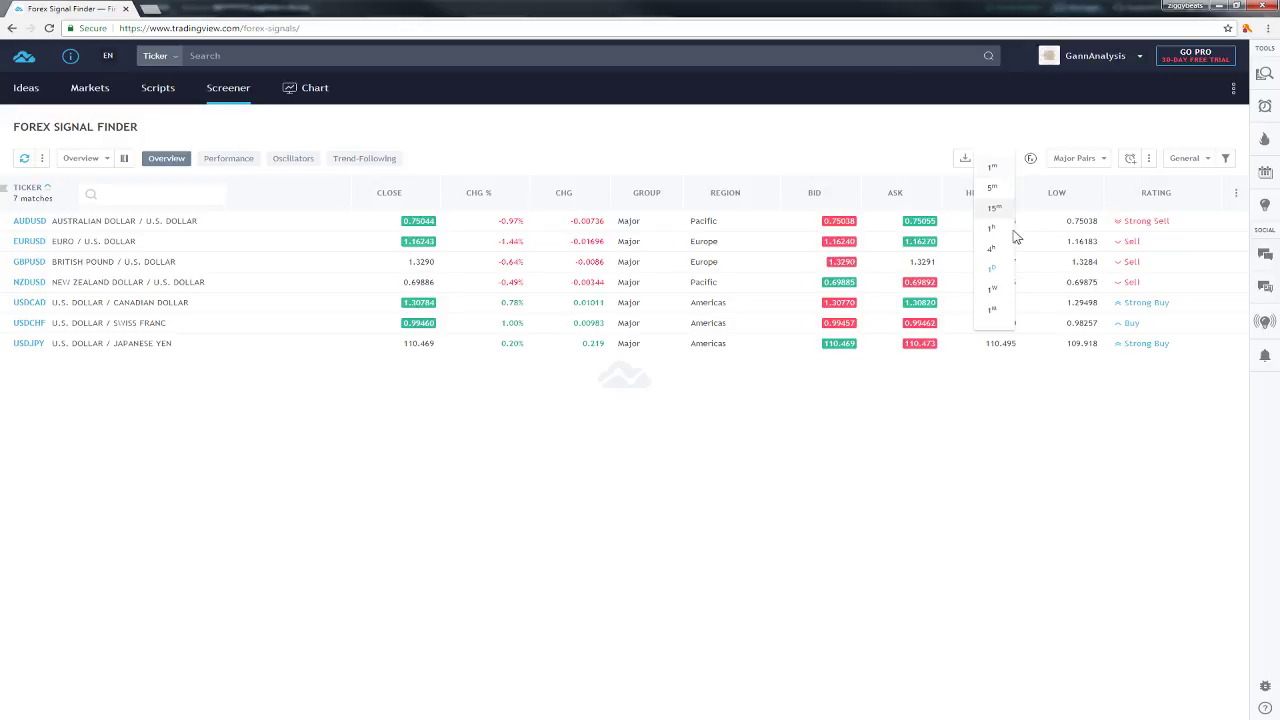
click(995, 292)
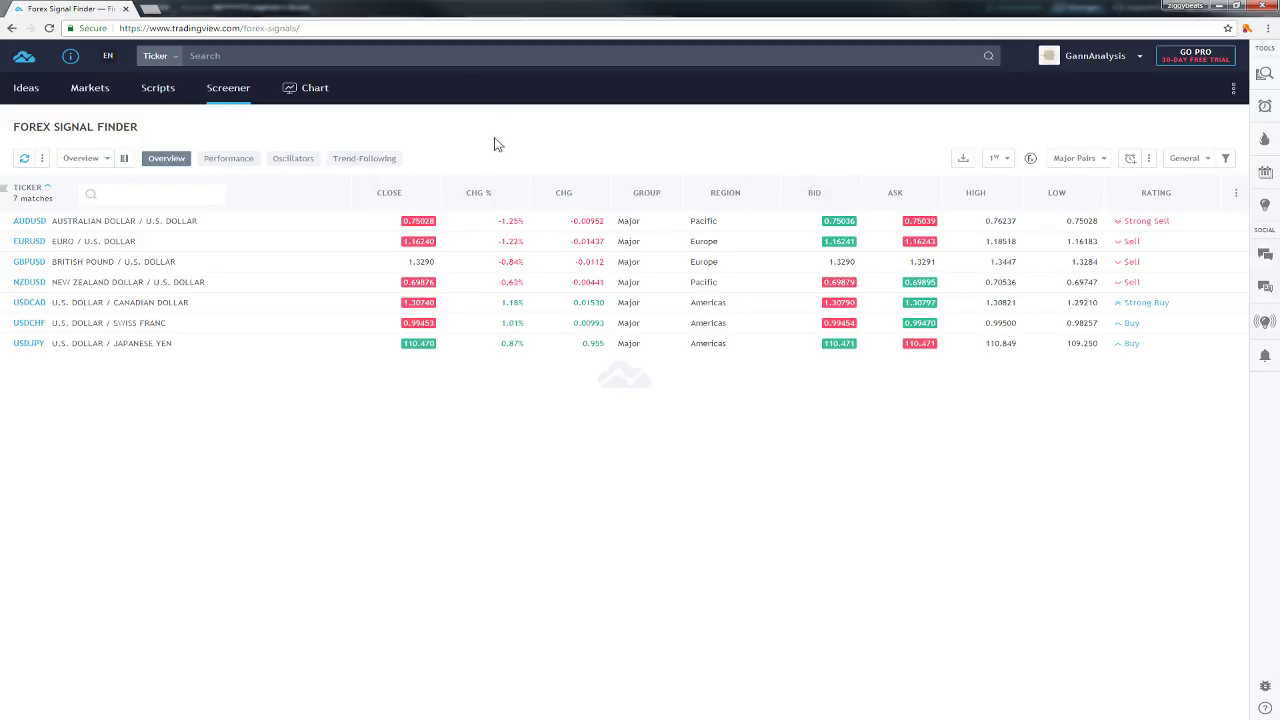
Switch to the trading platform's AUD/USD chart grid, and zoom the daily chart in and back out
click(1218, 7)
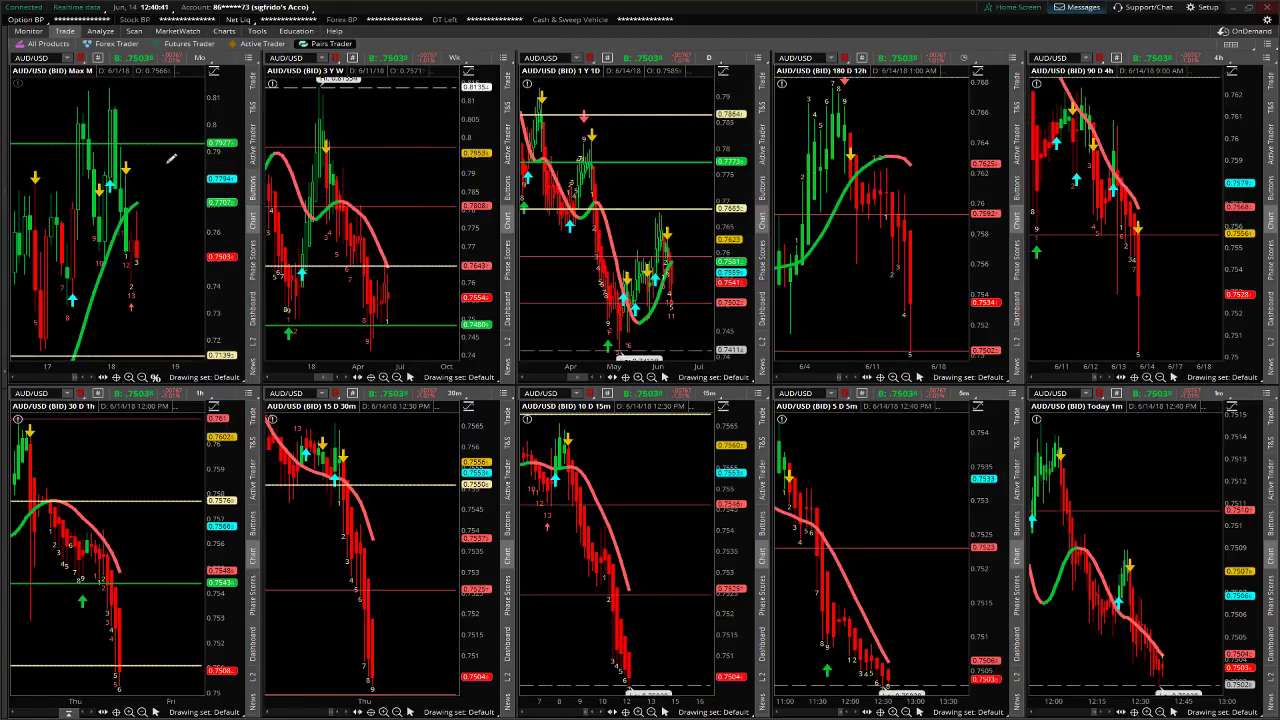
click(637, 378)
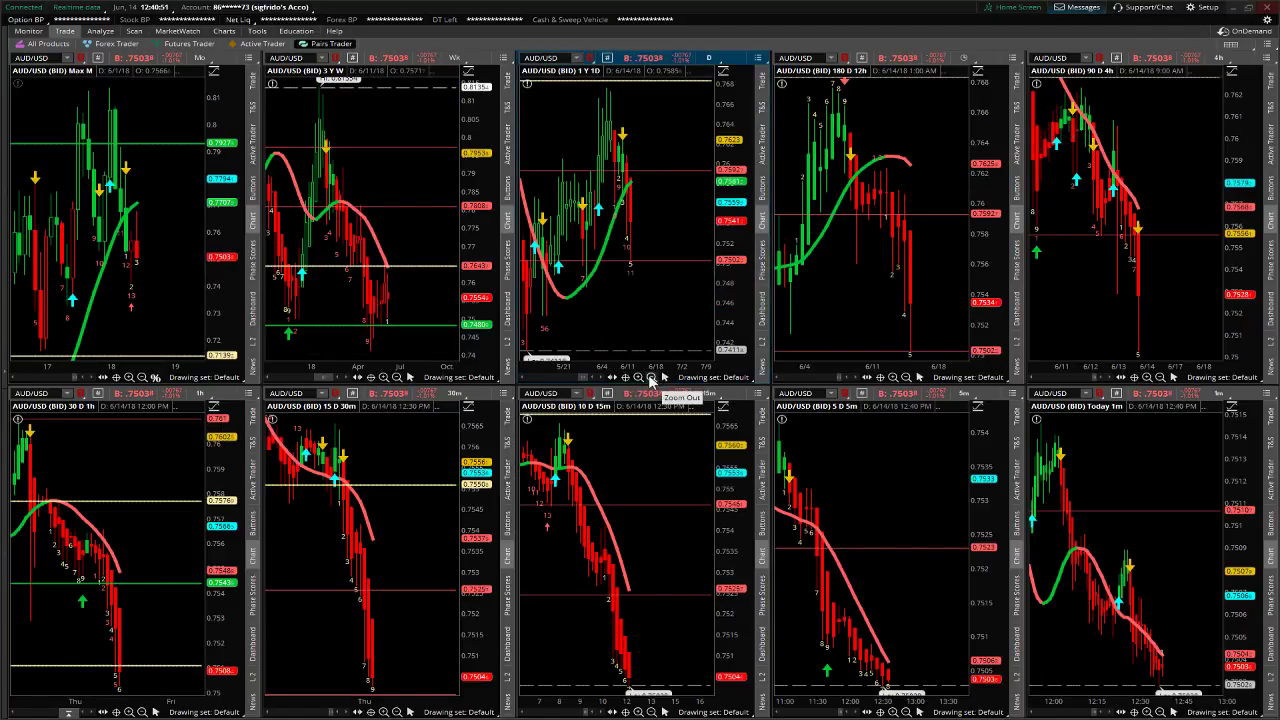
click(651, 378)
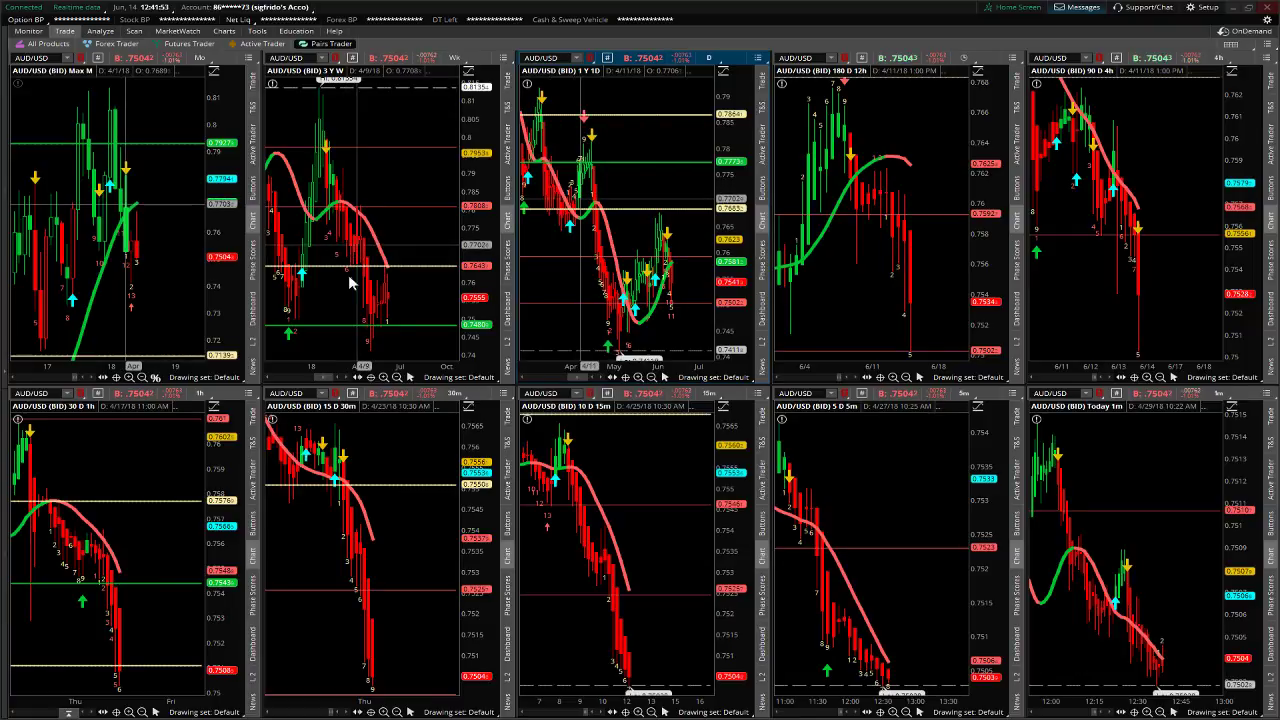
Maximize the monthly AUD/USD chart and zoom it to the candles from late 2013 onward
click(221, 60)
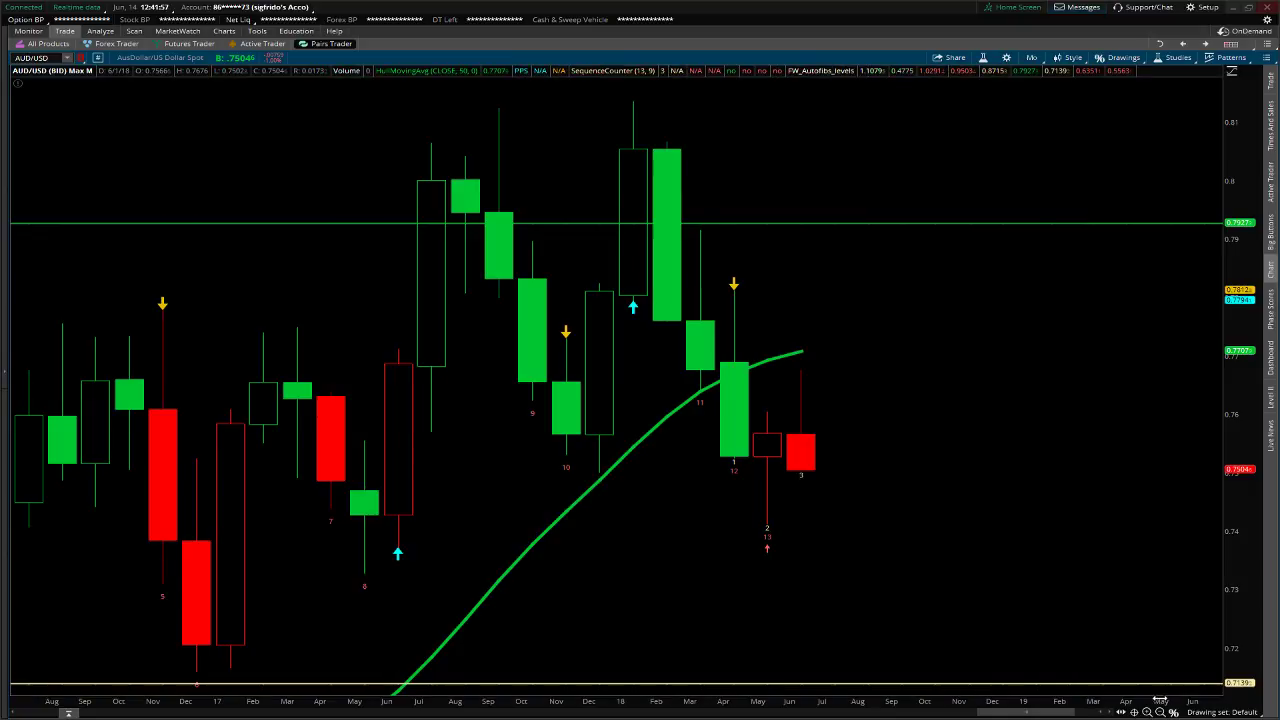
scroll(362, 472, down, 4)
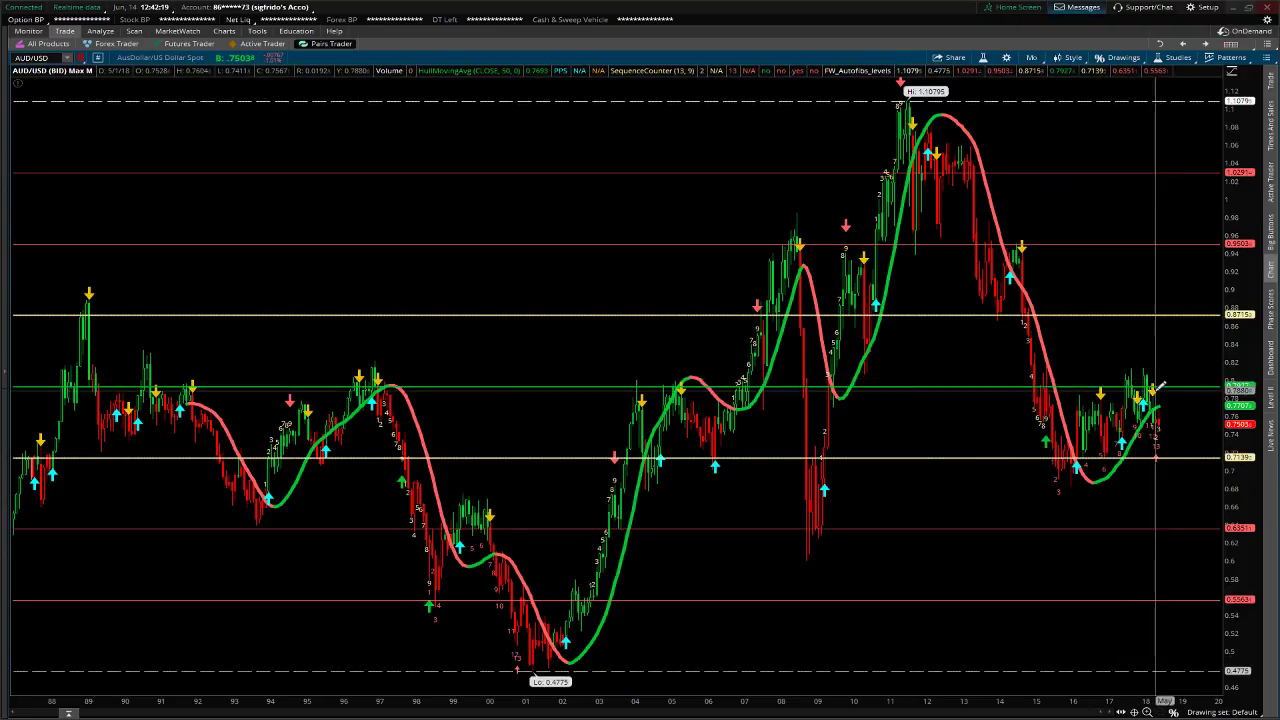
drag(991, 373, 1157, 400)
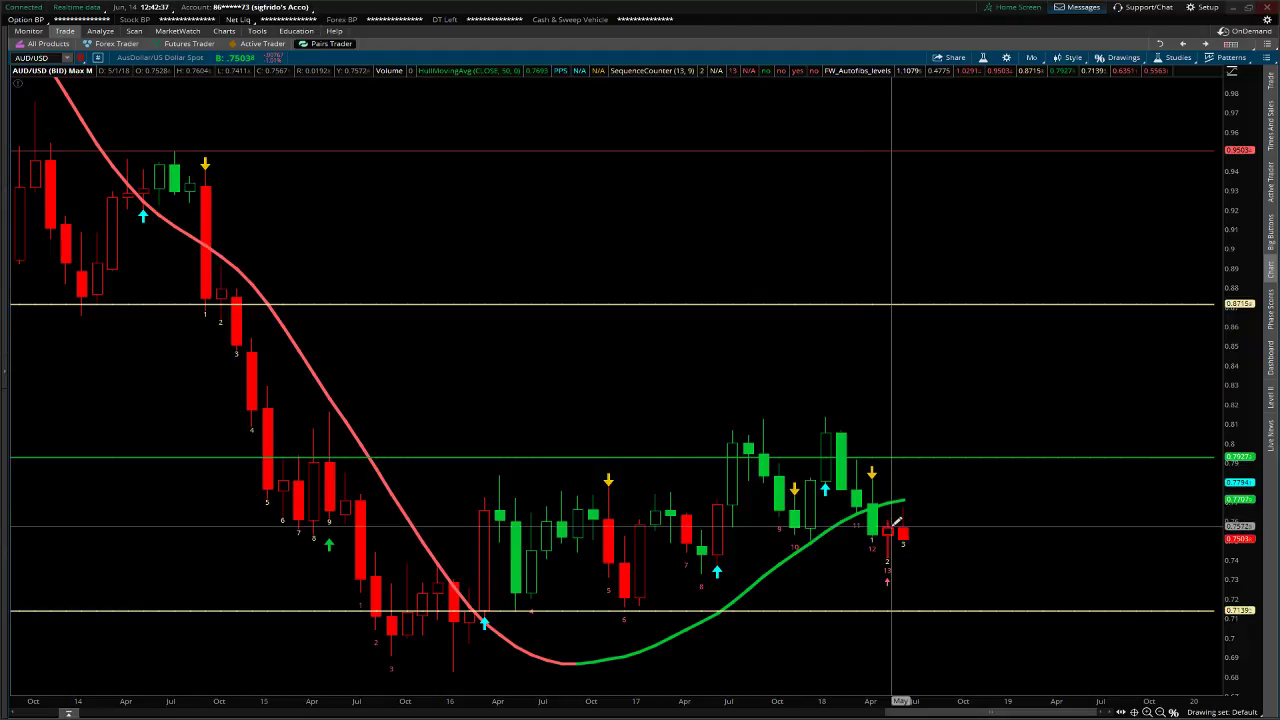
Change the monthly AUD/USD chart type to Heikin Ashi
click(1072, 58)
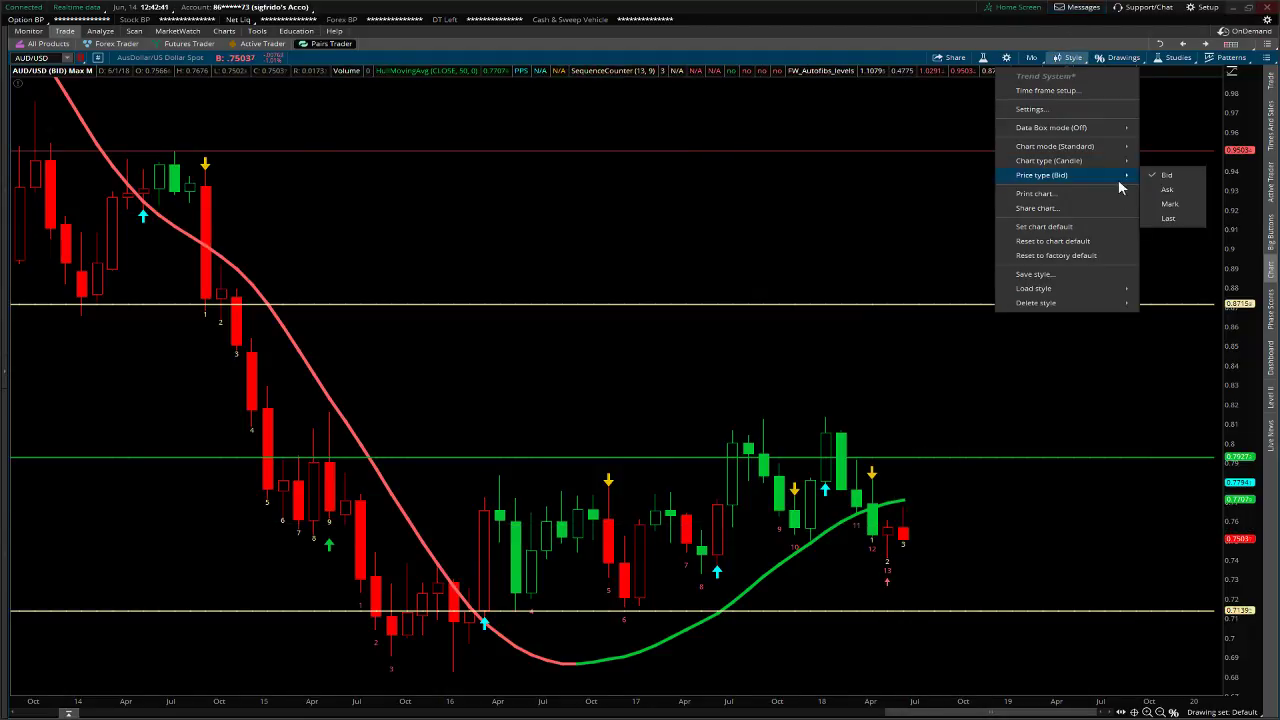
mouse_move(1093, 163)
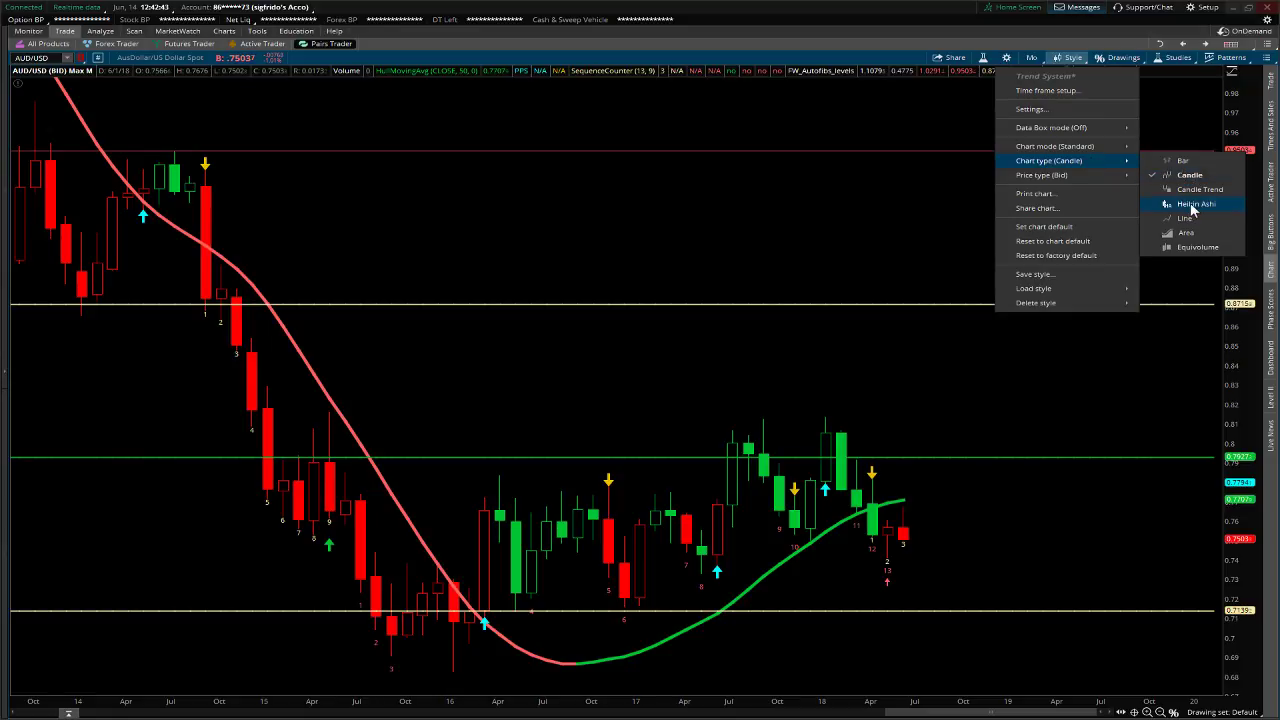
click(1192, 205)
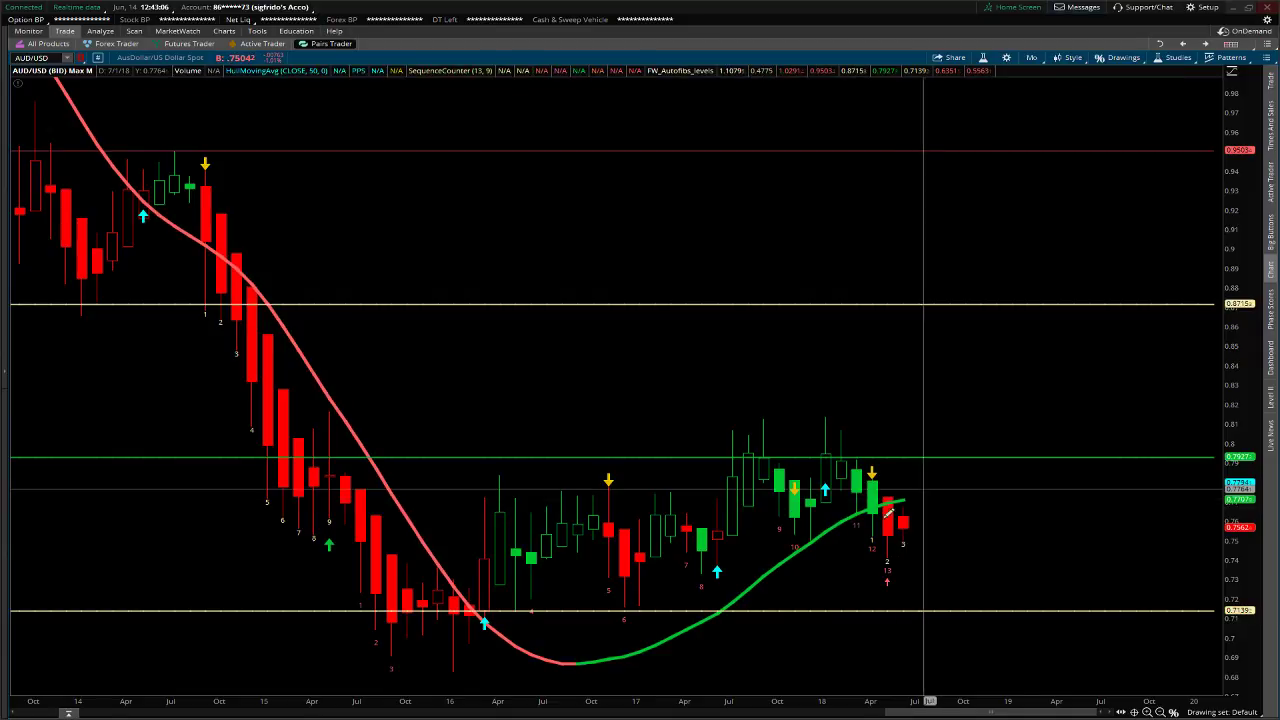
Examine the monthly AUD/USD trends back to about 2010 and compare them with the most recent candles
drag(981, 716, 868, 716)
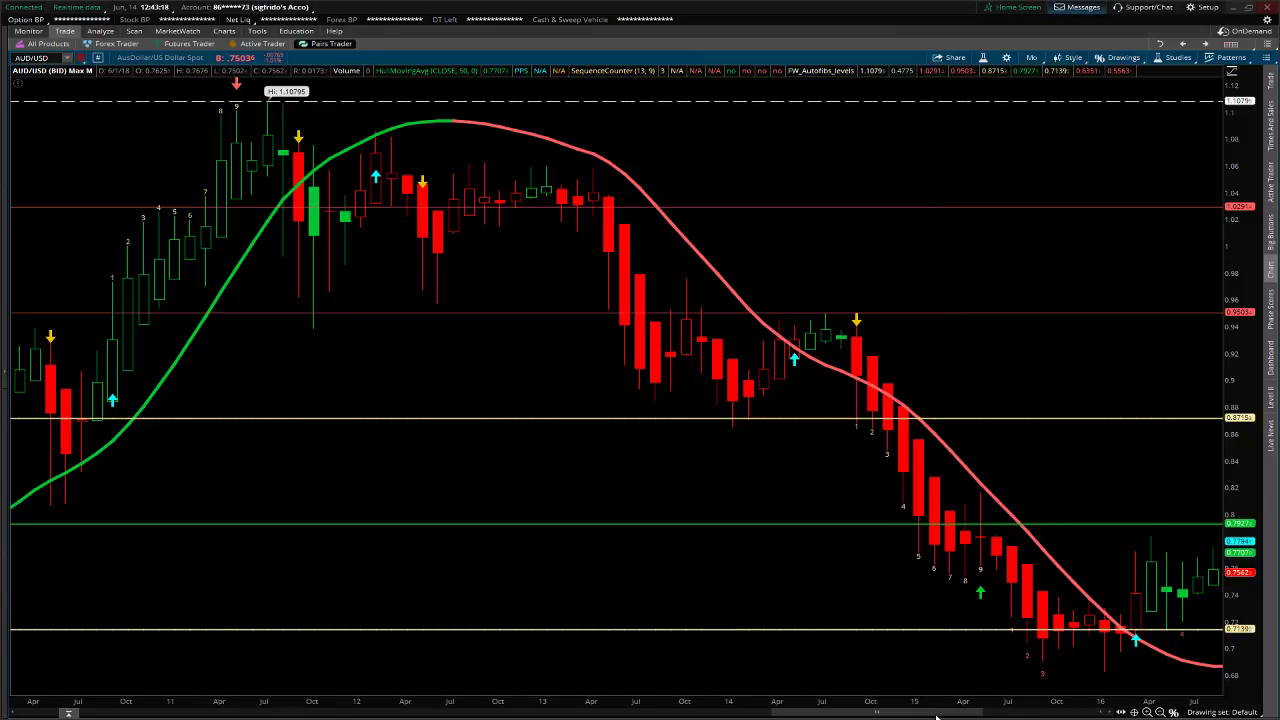
drag(957, 710, 1037, 703)
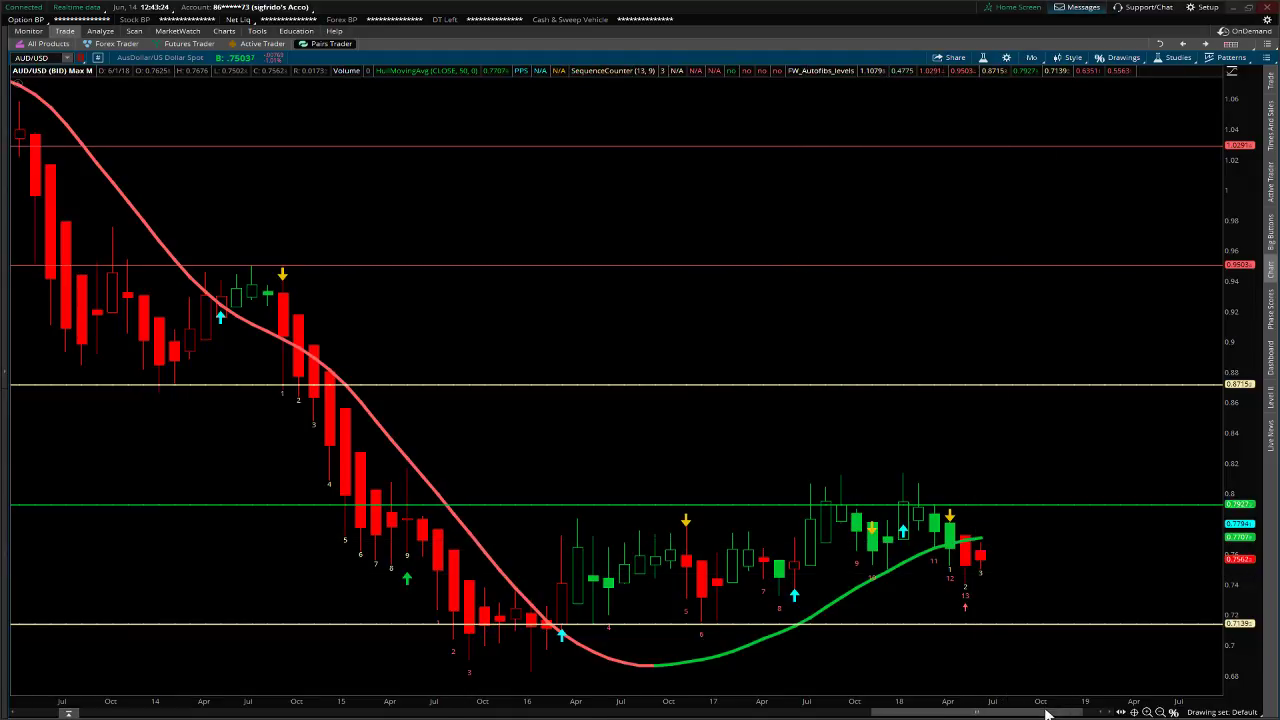
drag(1046, 712, 960, 711)
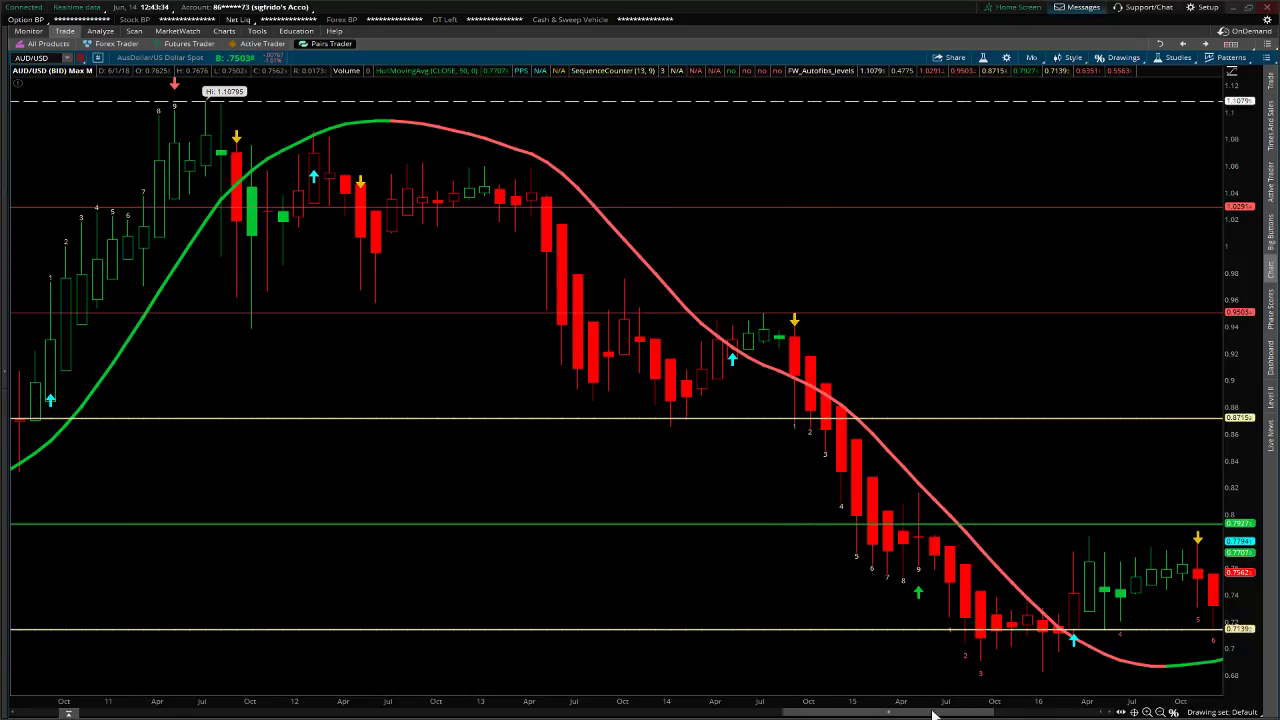
View the monthly AUD/USD chart's most recent candles, then examine the maximized weekly chart and return to the chart grid
drag(932, 714, 1063, 680)
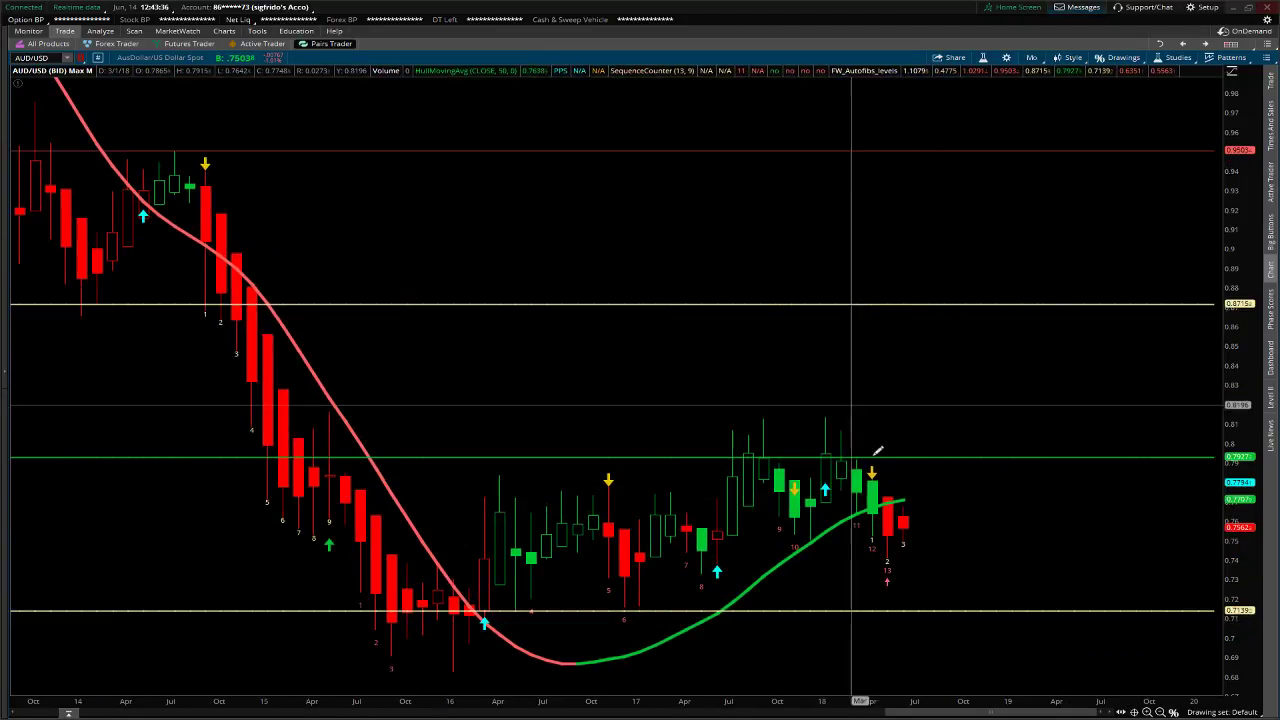
click(788, 60)
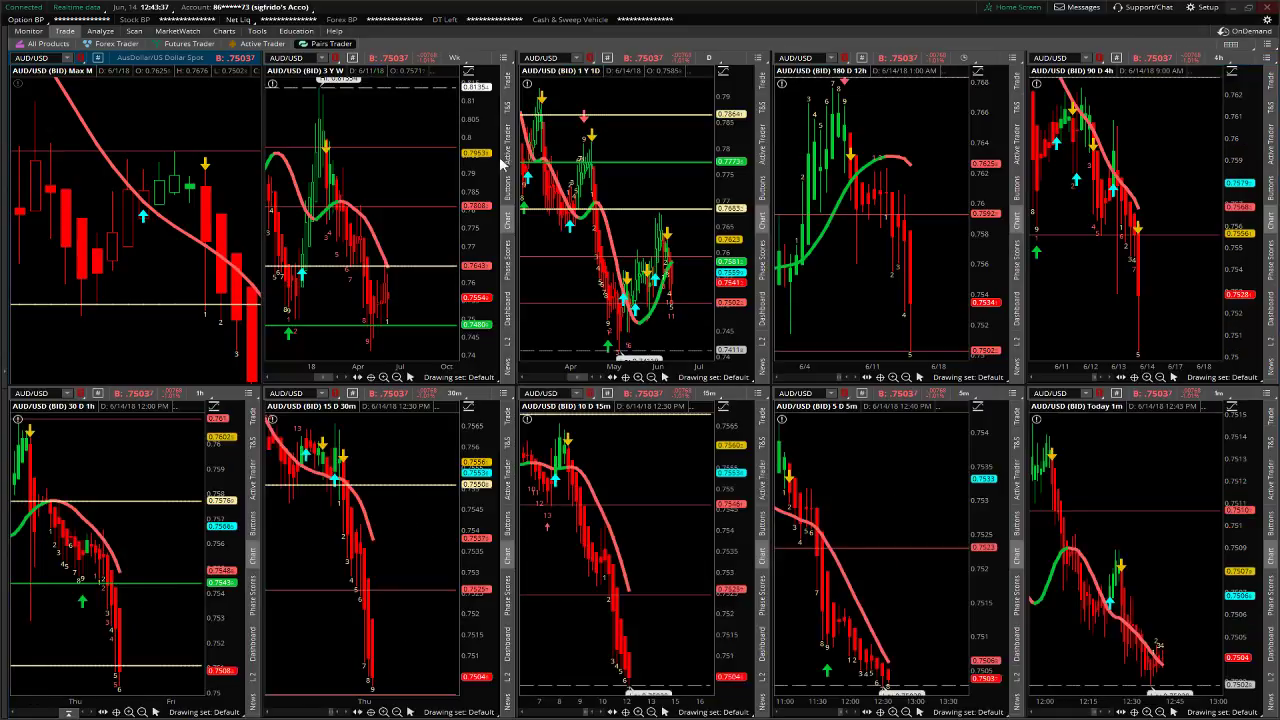
click(484, 66)
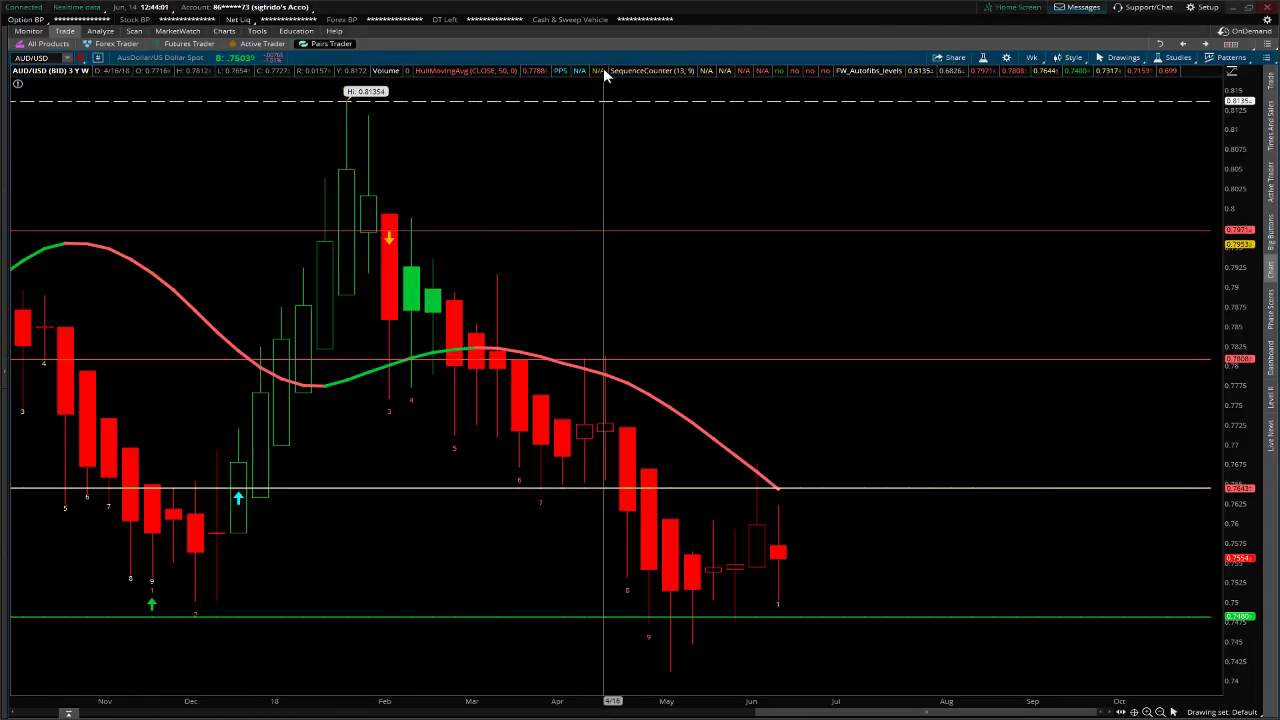
double_click(607, 58)
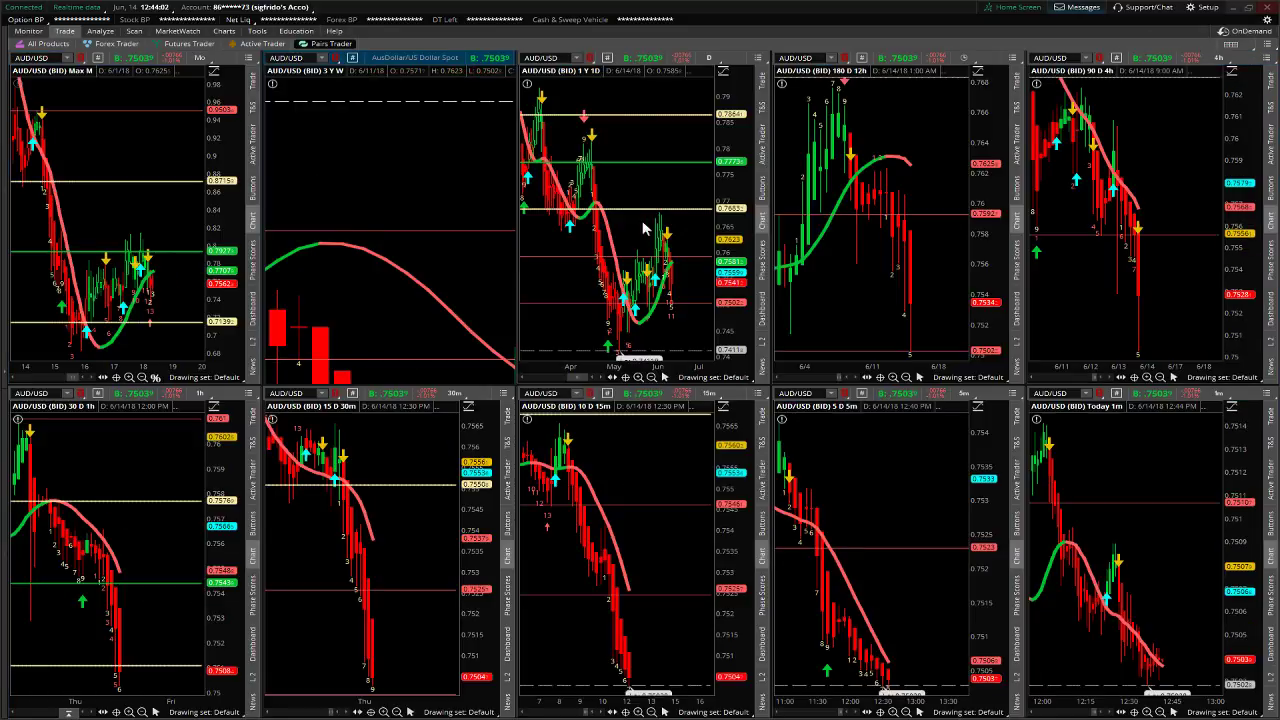
Maximize the daily AUD/USD chart, zoom it to the candles since about May 10, and set the price axis scaling to Auto
double_click(730, 62)
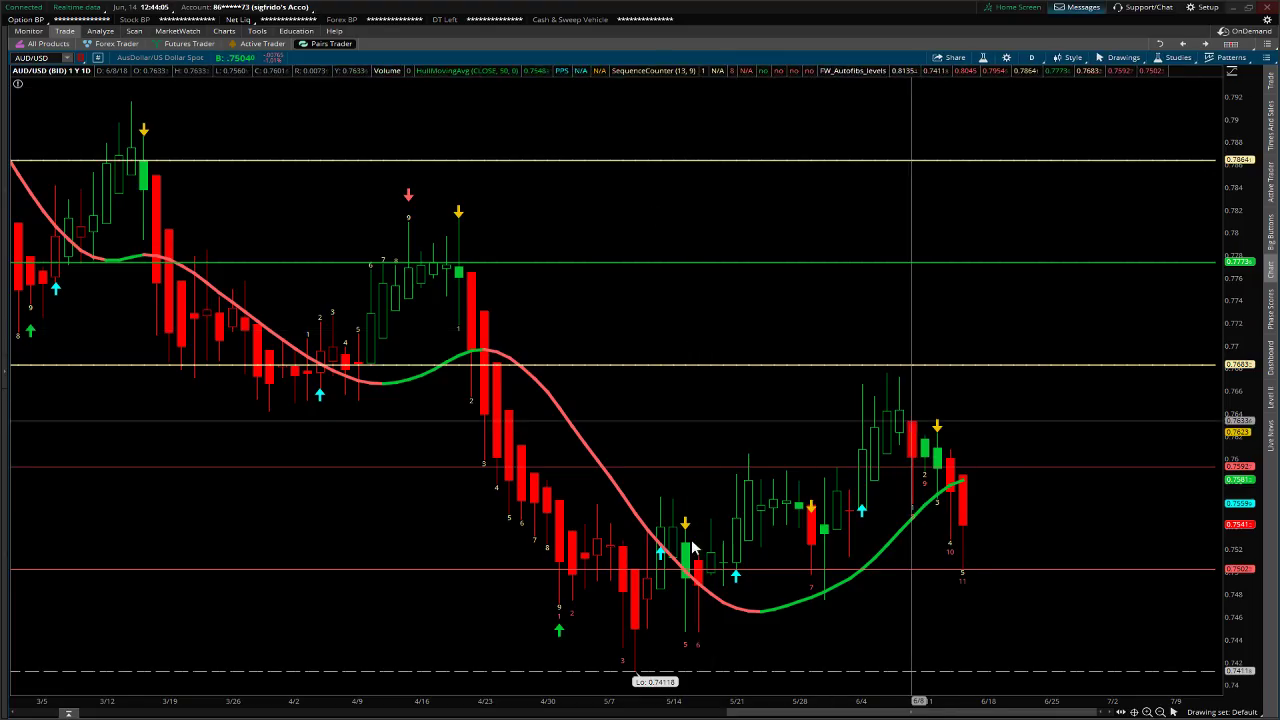
click(1160, 712)
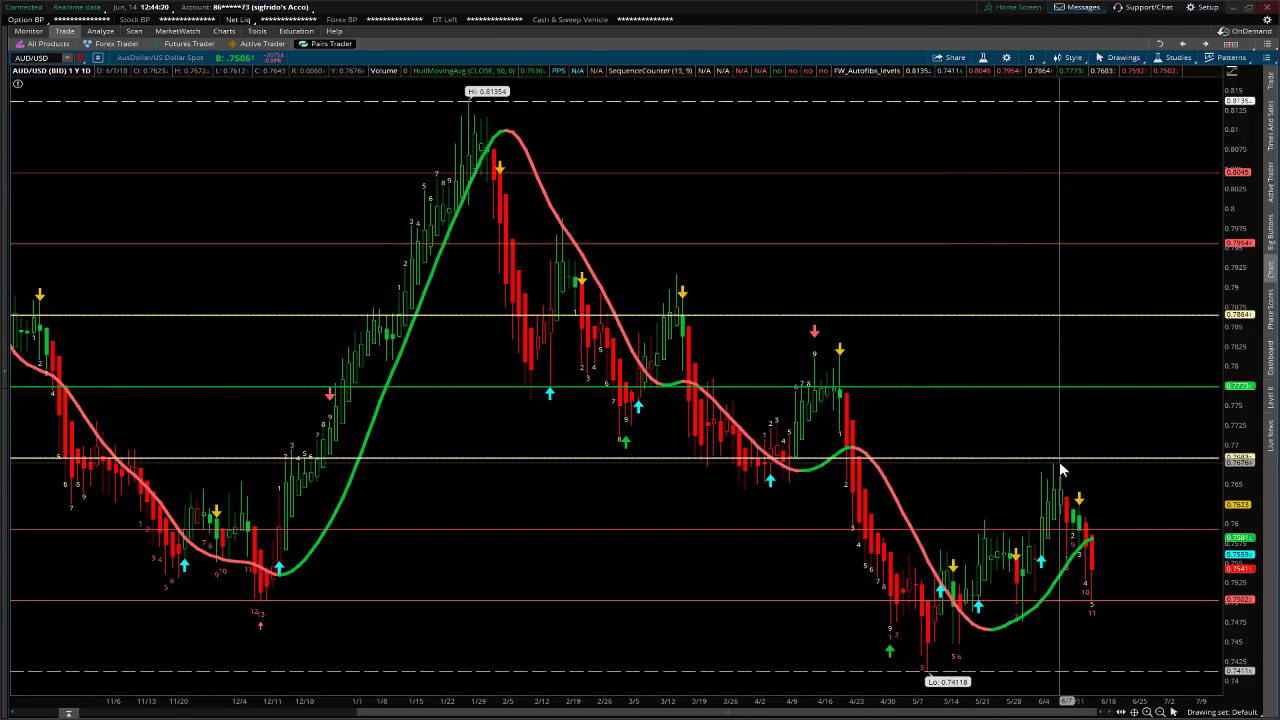
drag(1240, 285, 1238, 330)
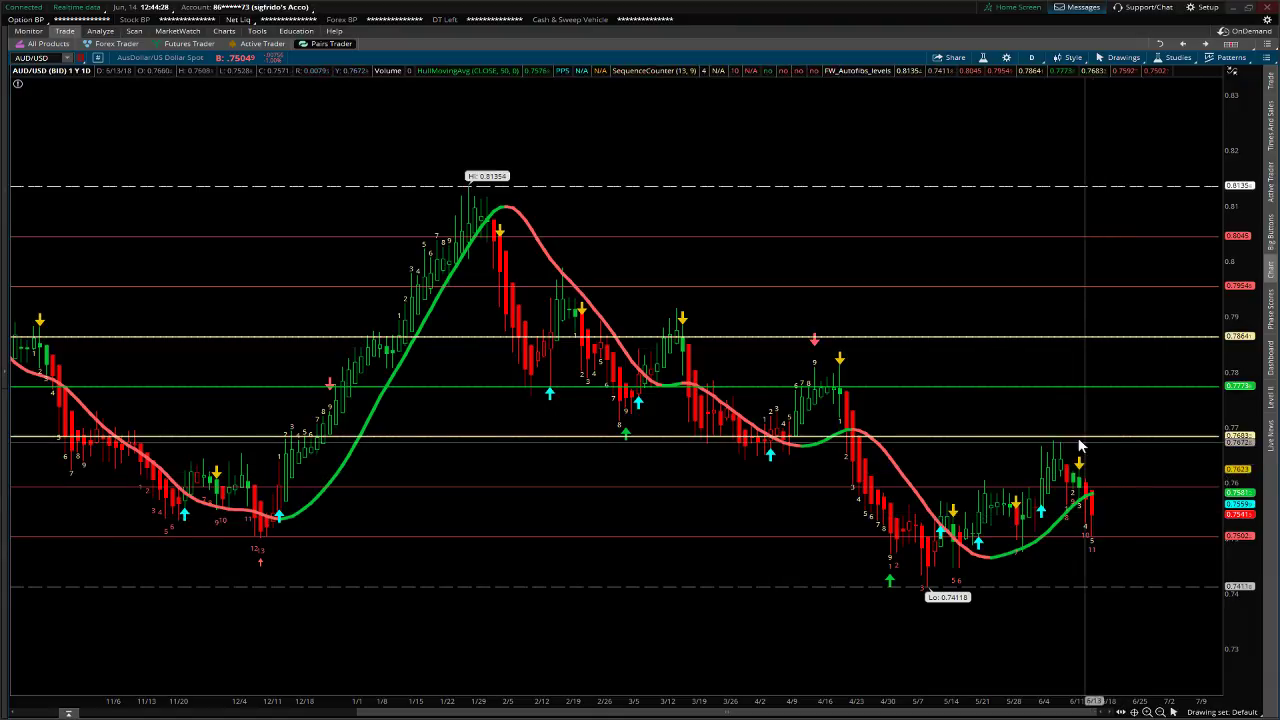
mouse_move(1089, 463)
mouse_down()
mouse_move(855, 478)
mouse_move(1006, 478)
mouse_move(1020, 500)
mouse_move(1006, 520)
mouse_move(938, 463)
mouse_up()
click(1233, 72)
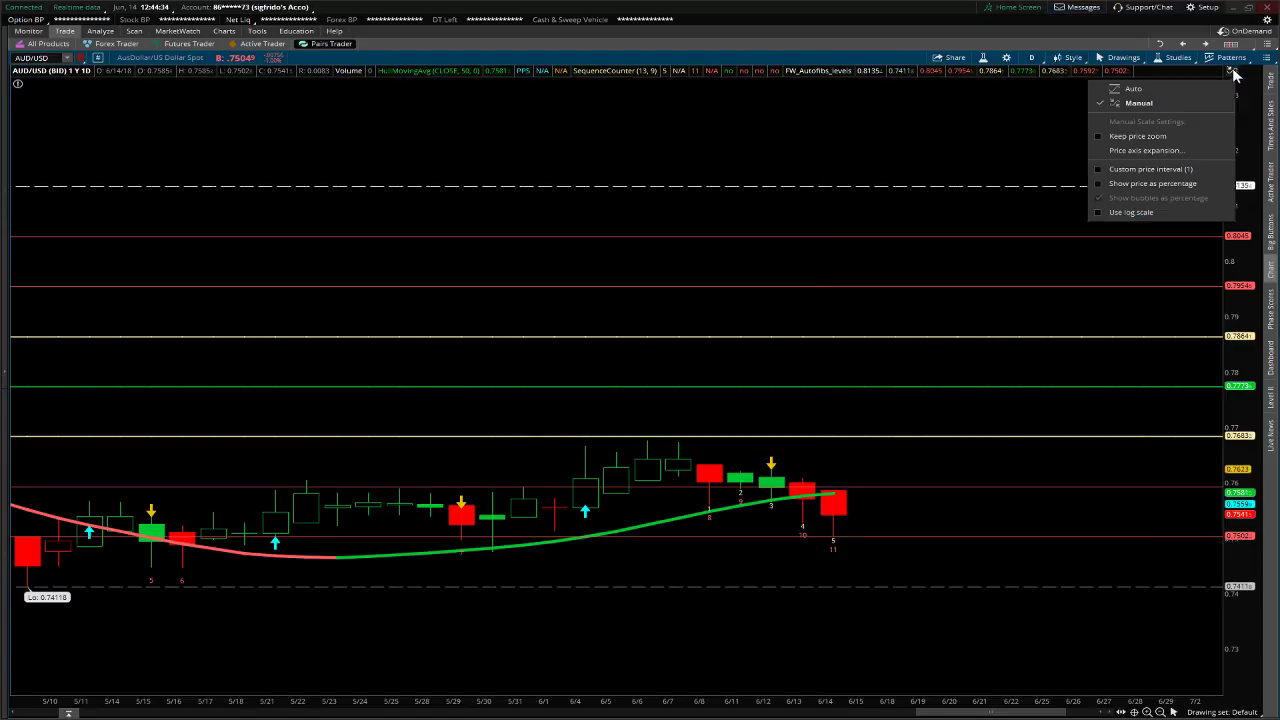
click(1180, 90)
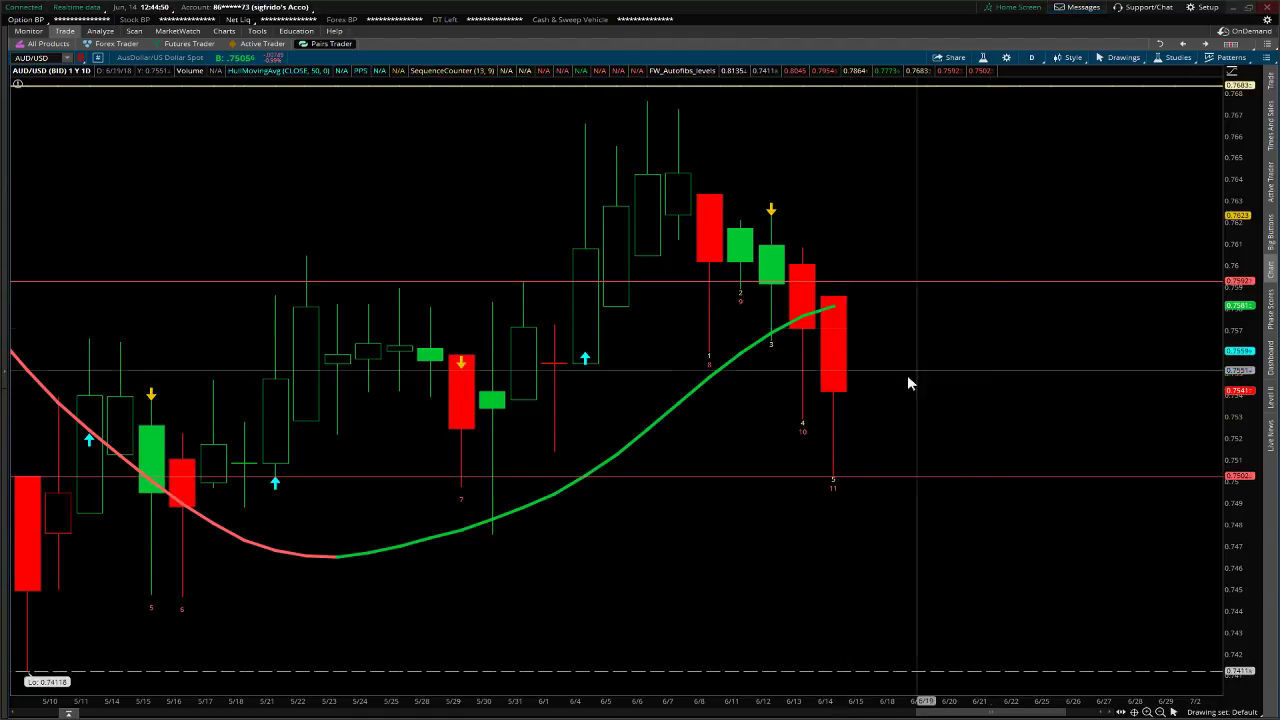
Zoom the daily AUD/USD chart out to the candles since about July 2017, and return to the chart grid
click(1160, 708)
click(1160, 708)
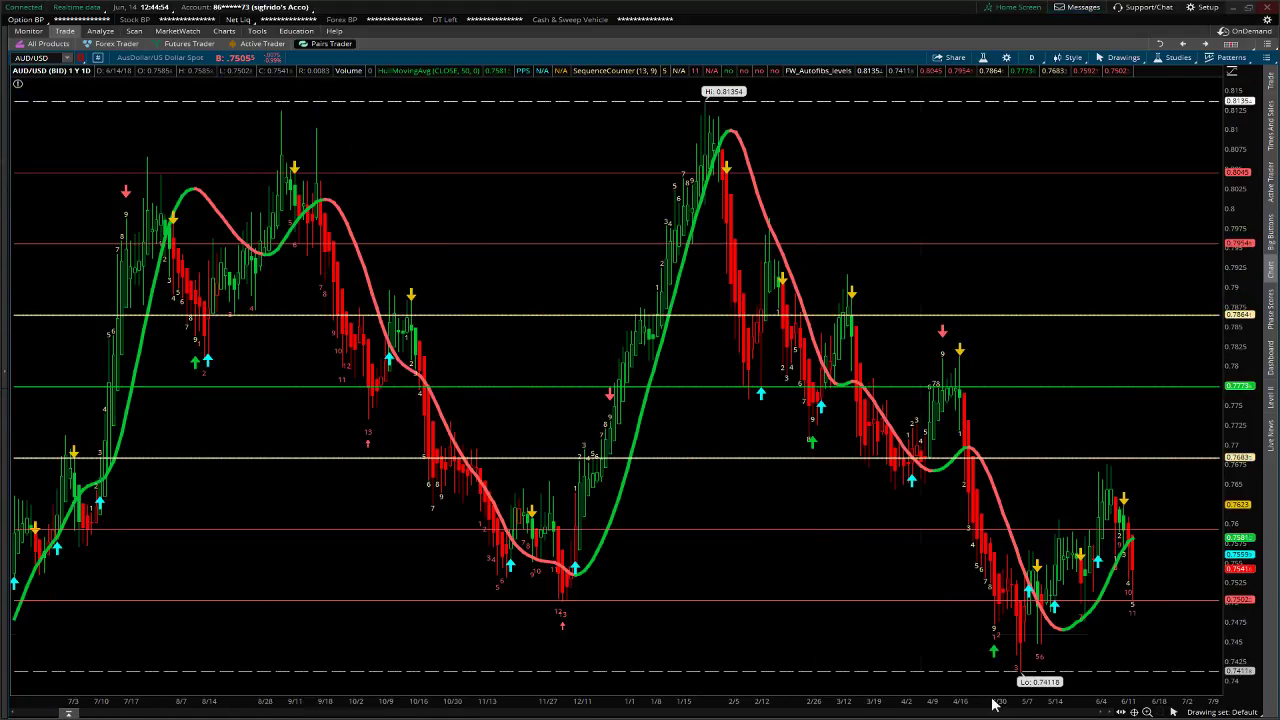
double_click(648, 58)
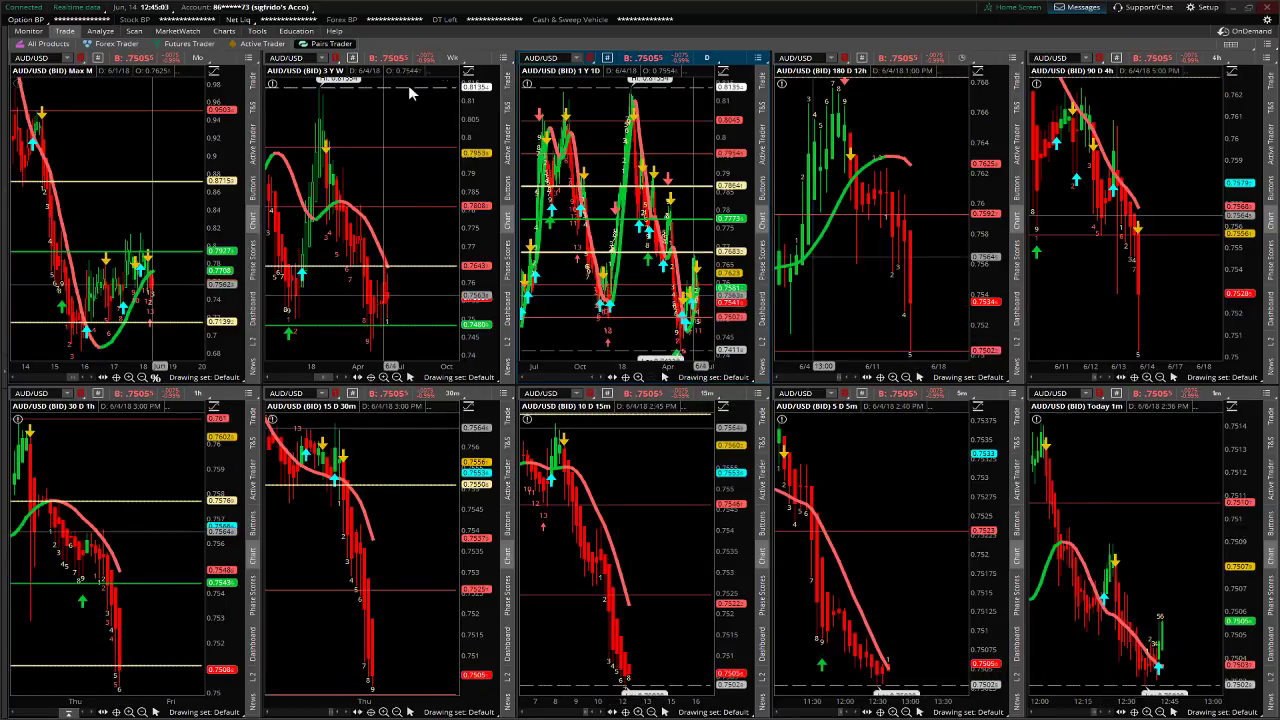
Create a drawing set named "AUDUSD Gann Grid M" on the 20-year monthly AUD/USD chart in Futures Trader
click(192, 45)
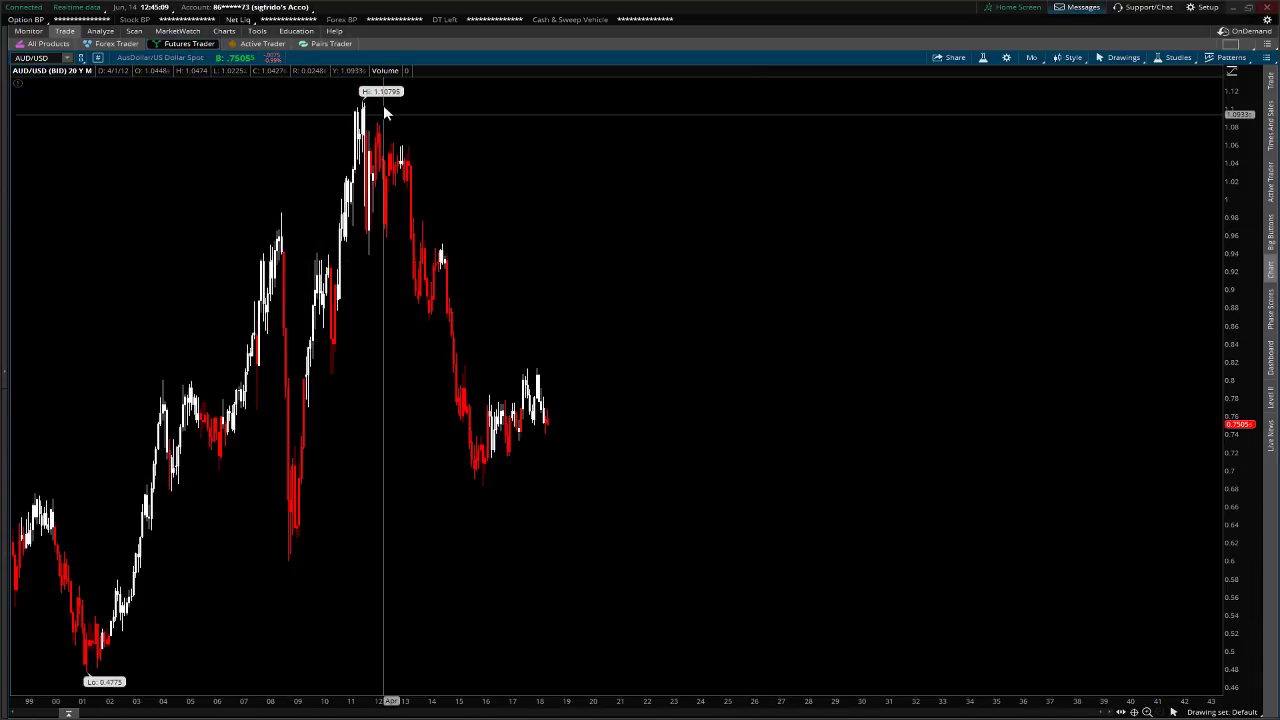
click(1205, 712)
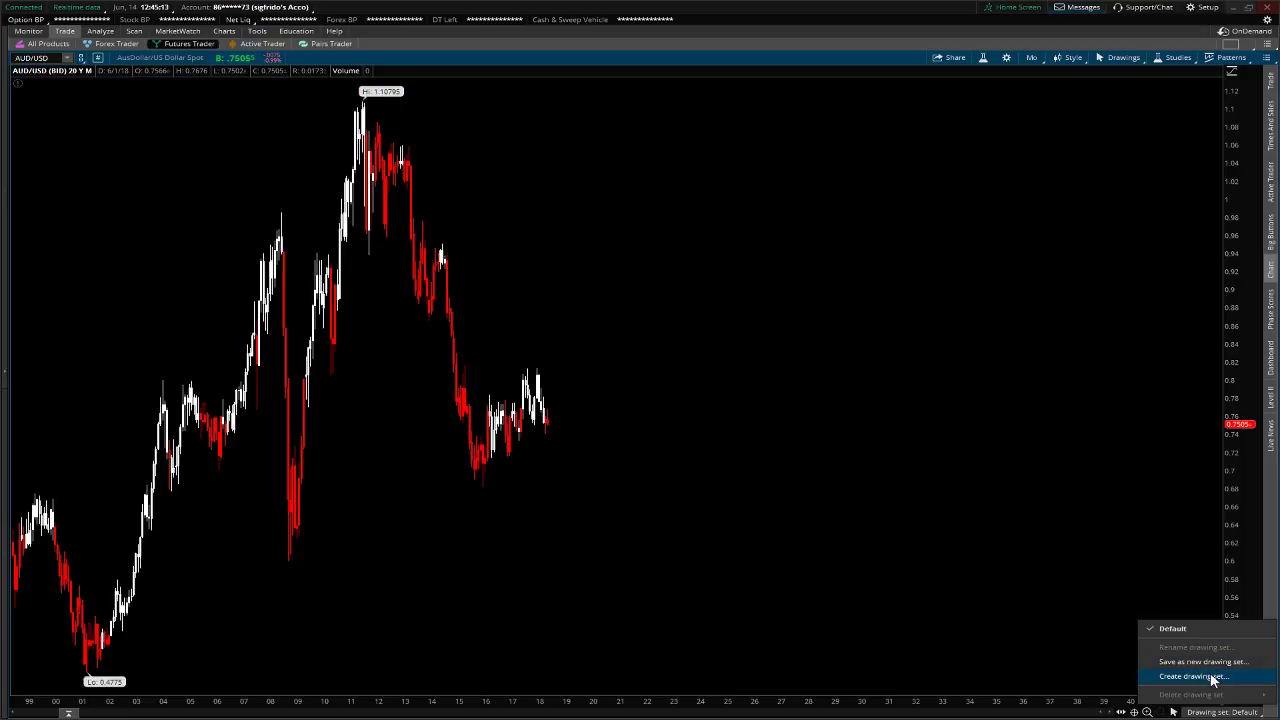
click(1192, 677)
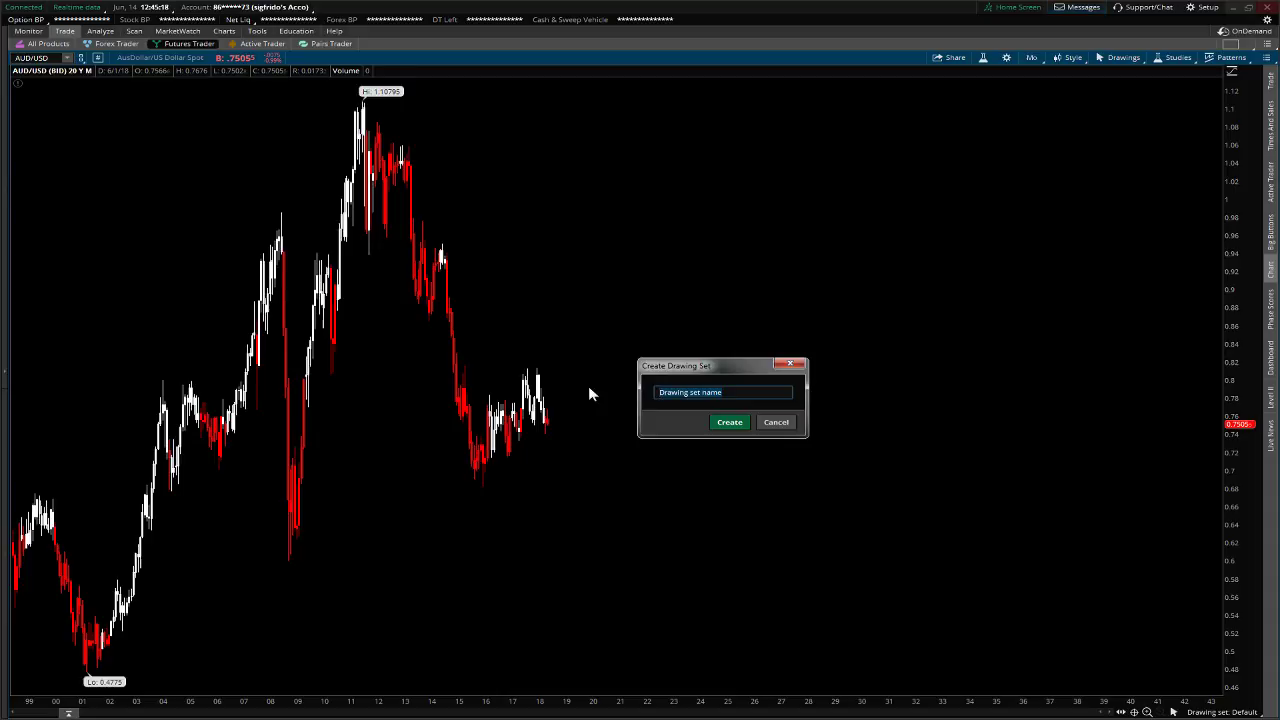
text(AUDUSD Gann)
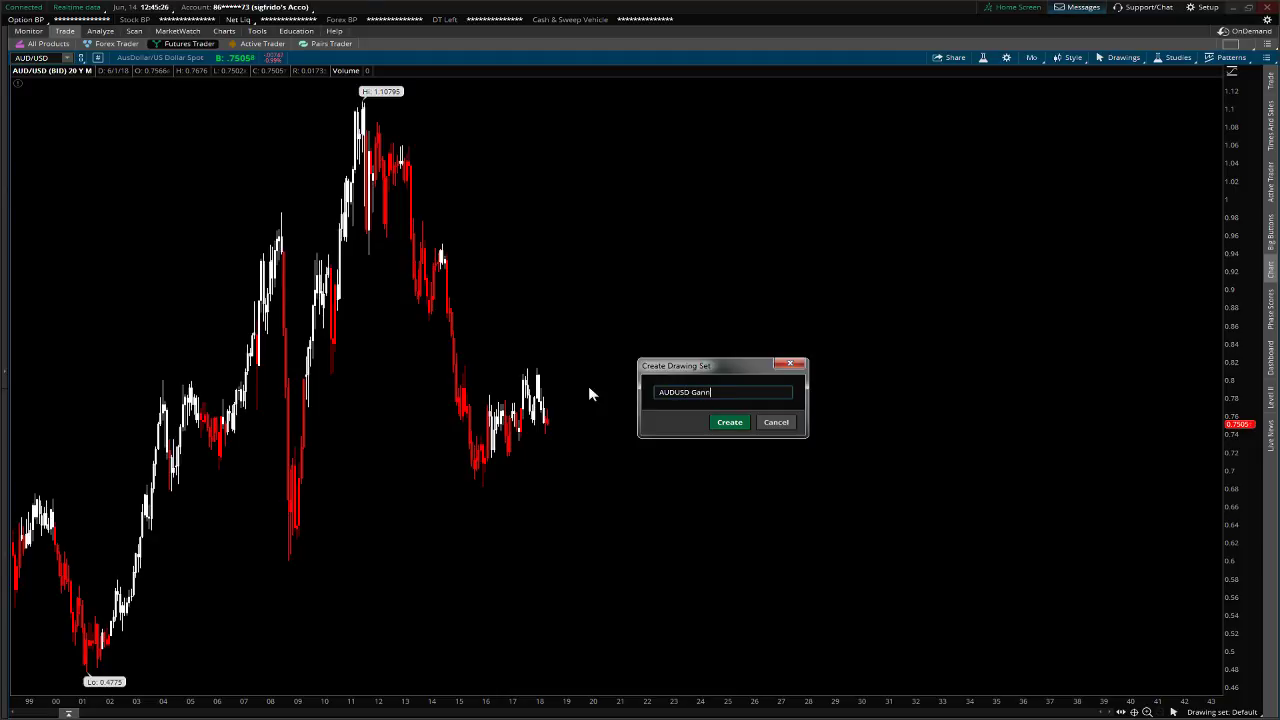
text( Grid M)
click(743, 425)
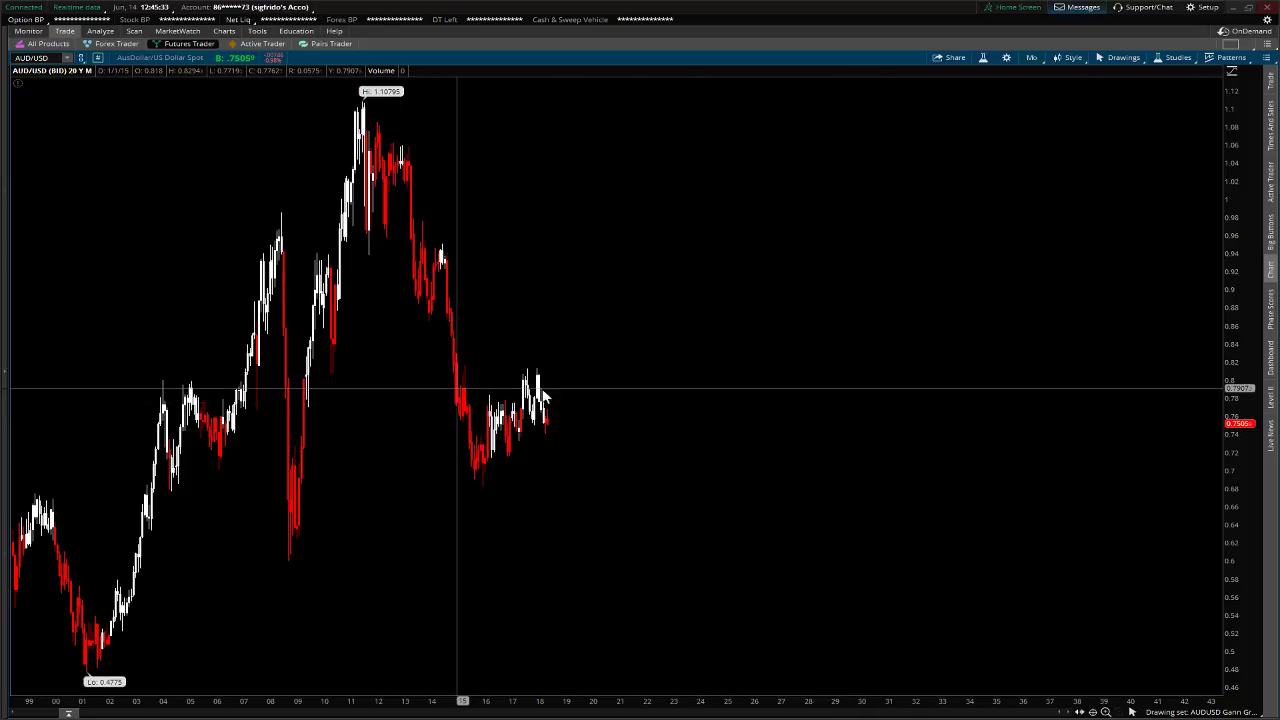
Try to draw Fibonacci retracements on the monthly AUD/USD chart from the 2001 low and the 2011 high, and end the unresponsive process
click(1131, 710)
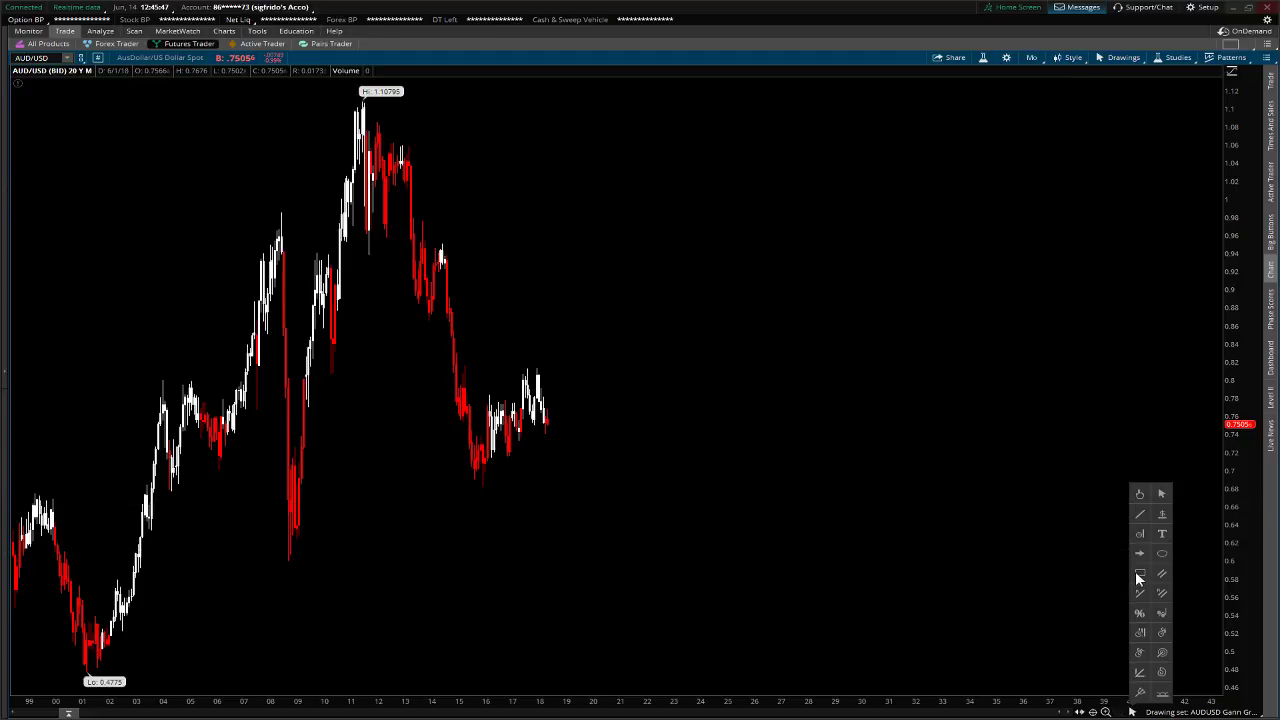
click(1140, 614)
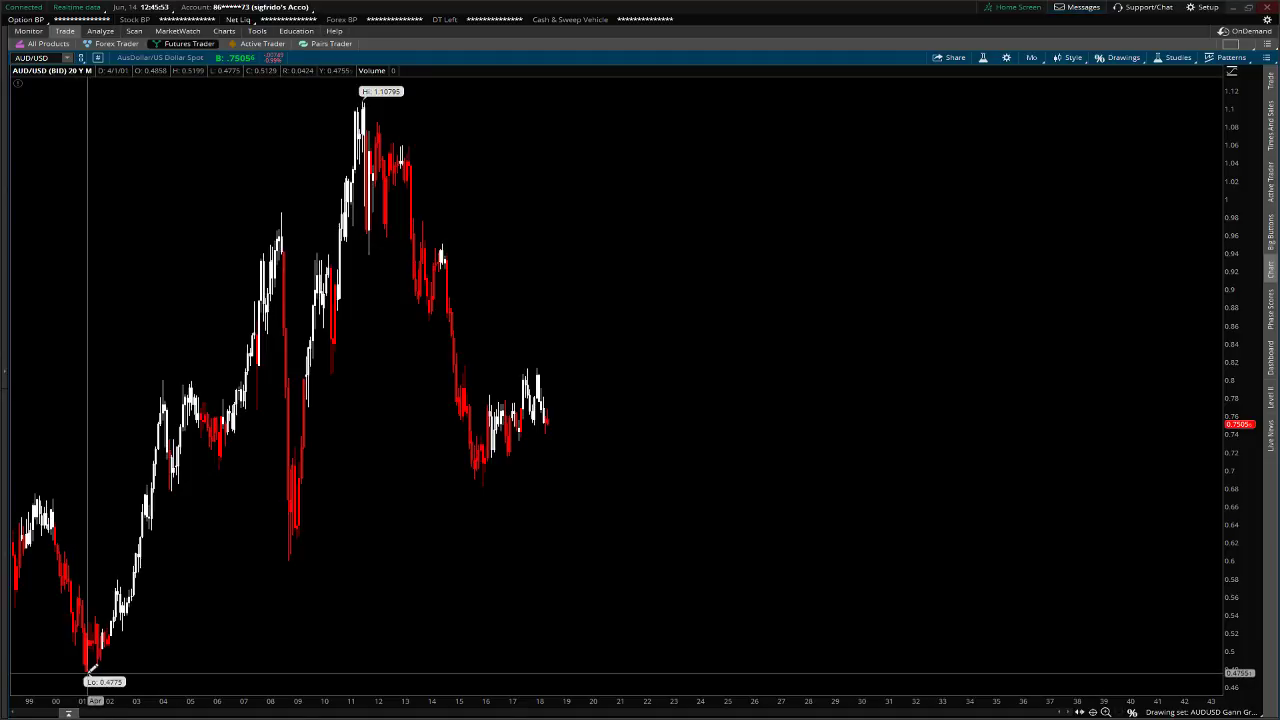
drag(90, 668, 350, 178)
key(Escape)
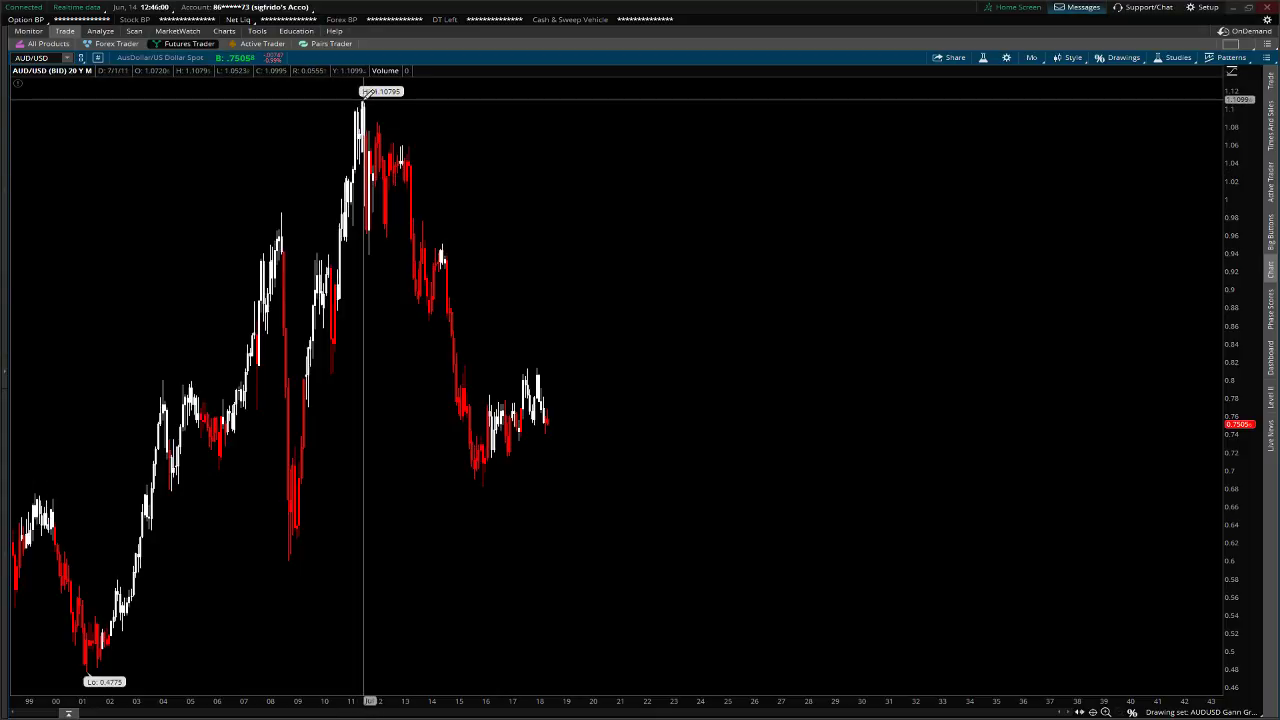
drag(364, 100, 352, 226)
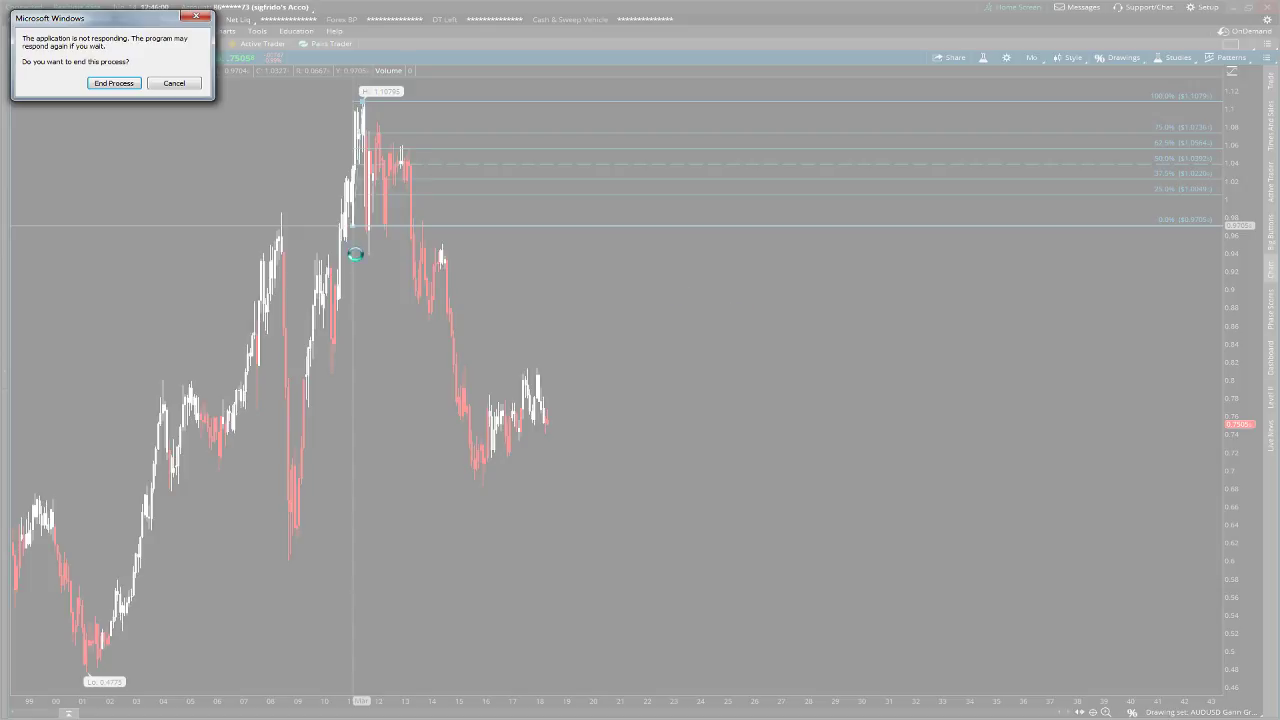
click(112, 86)
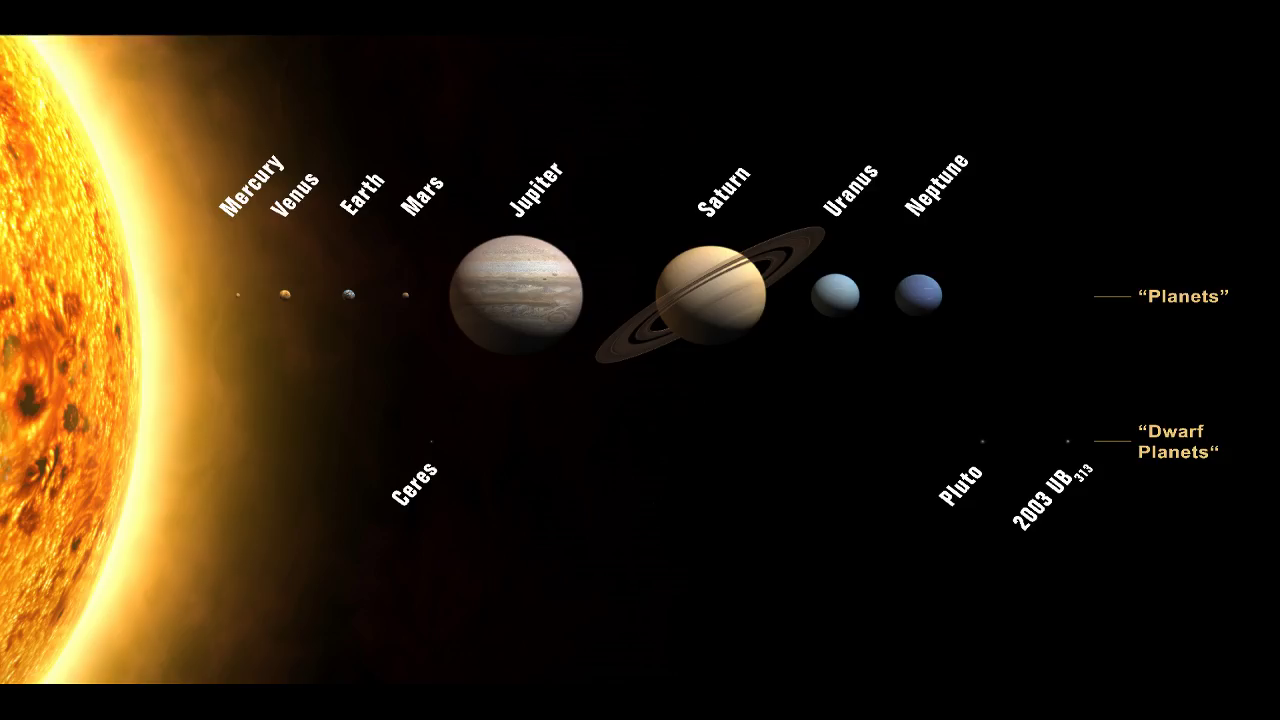
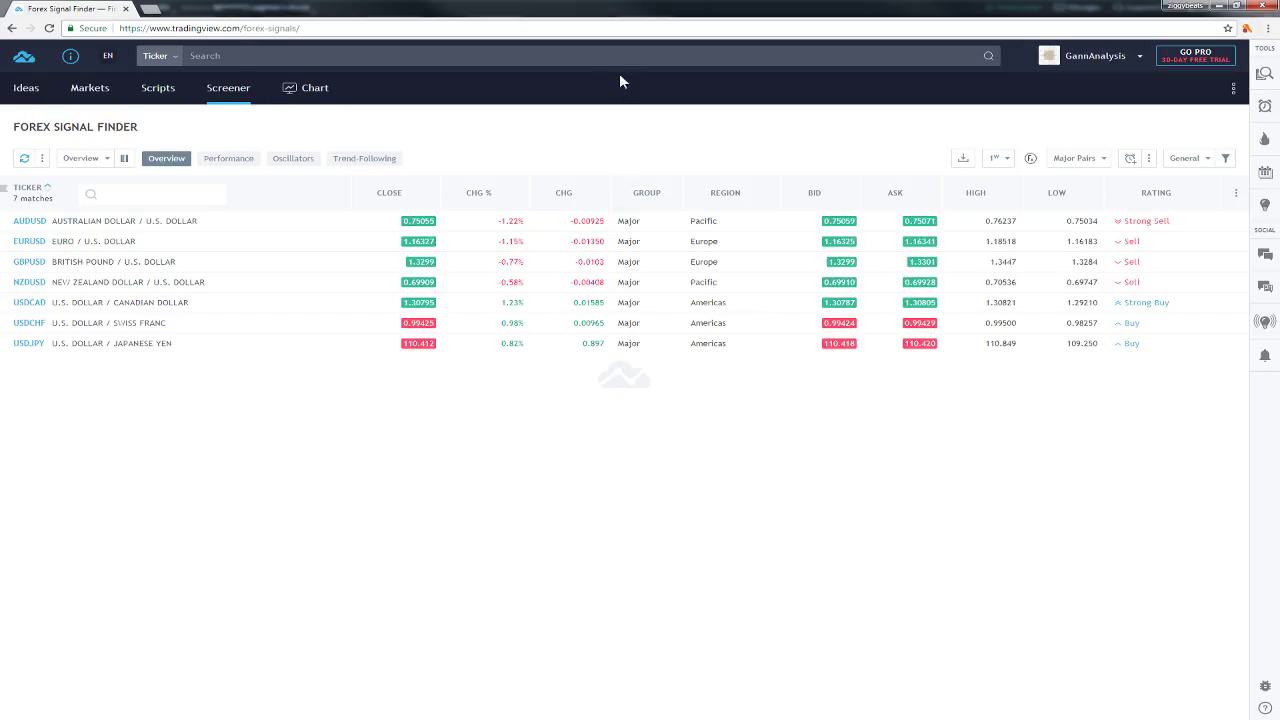
Switch from TradingView back to the trading platform and open the single AUD/USD chart in Forex Trader
mouse_move(214, 90)
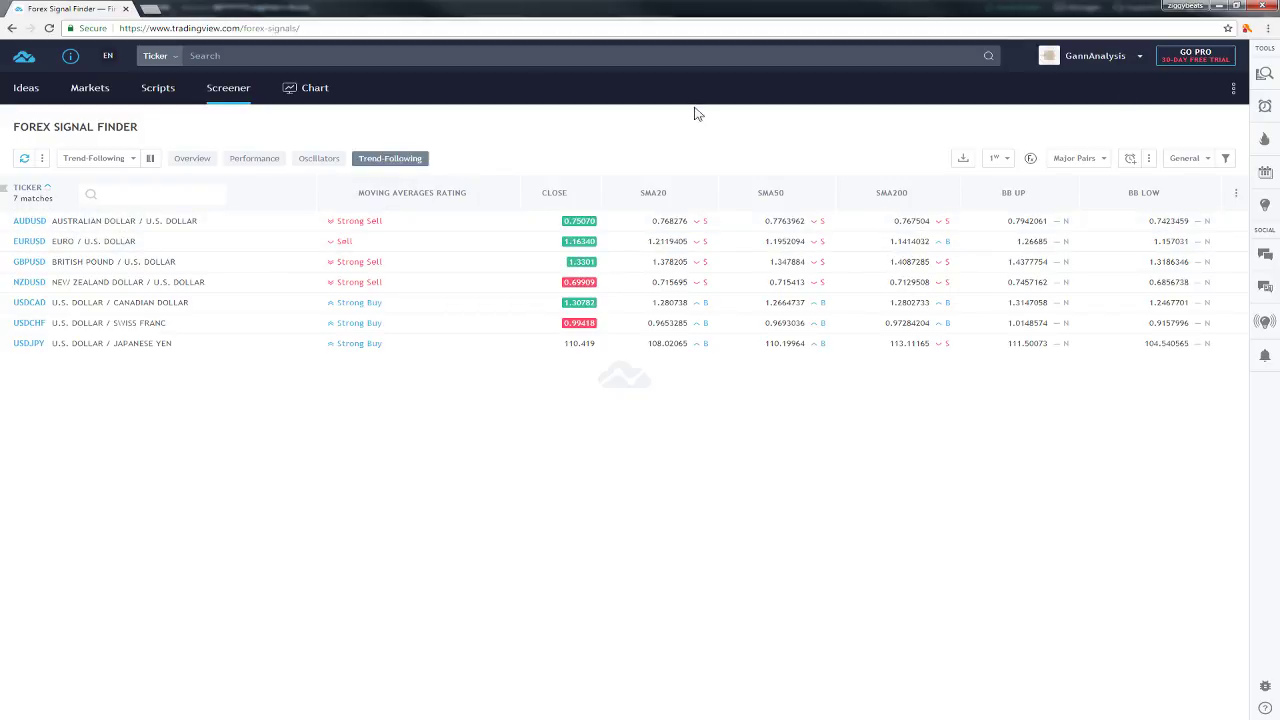
click(1219, 7)
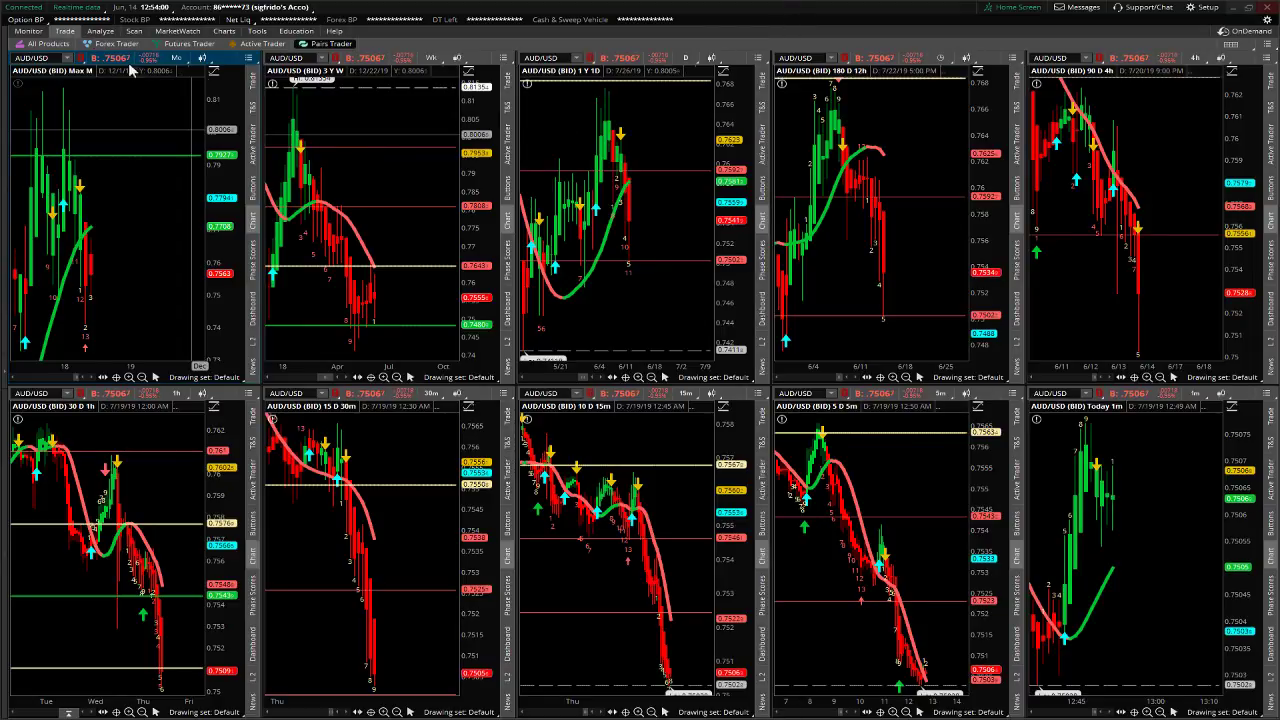
click(187, 44)
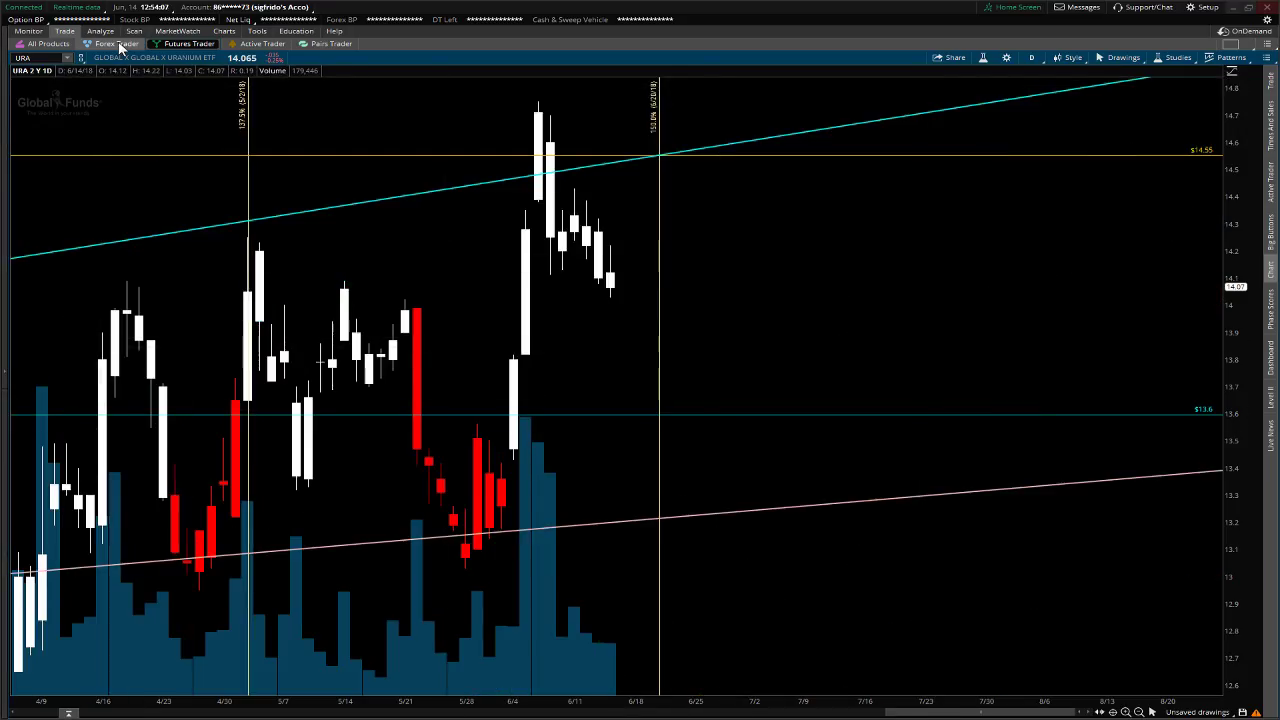
click(116, 44)
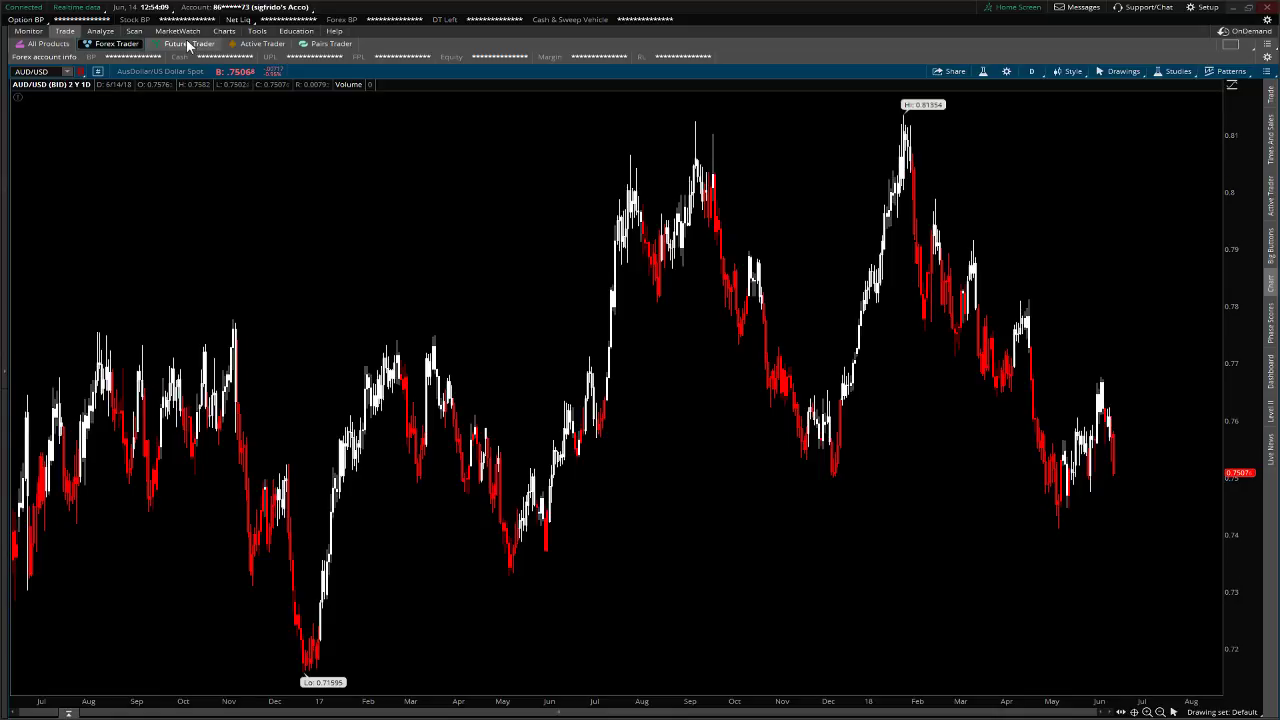
Change the Forex Trader AUD/USD chart to the 20-year monthly time frame
click(1162, 710)
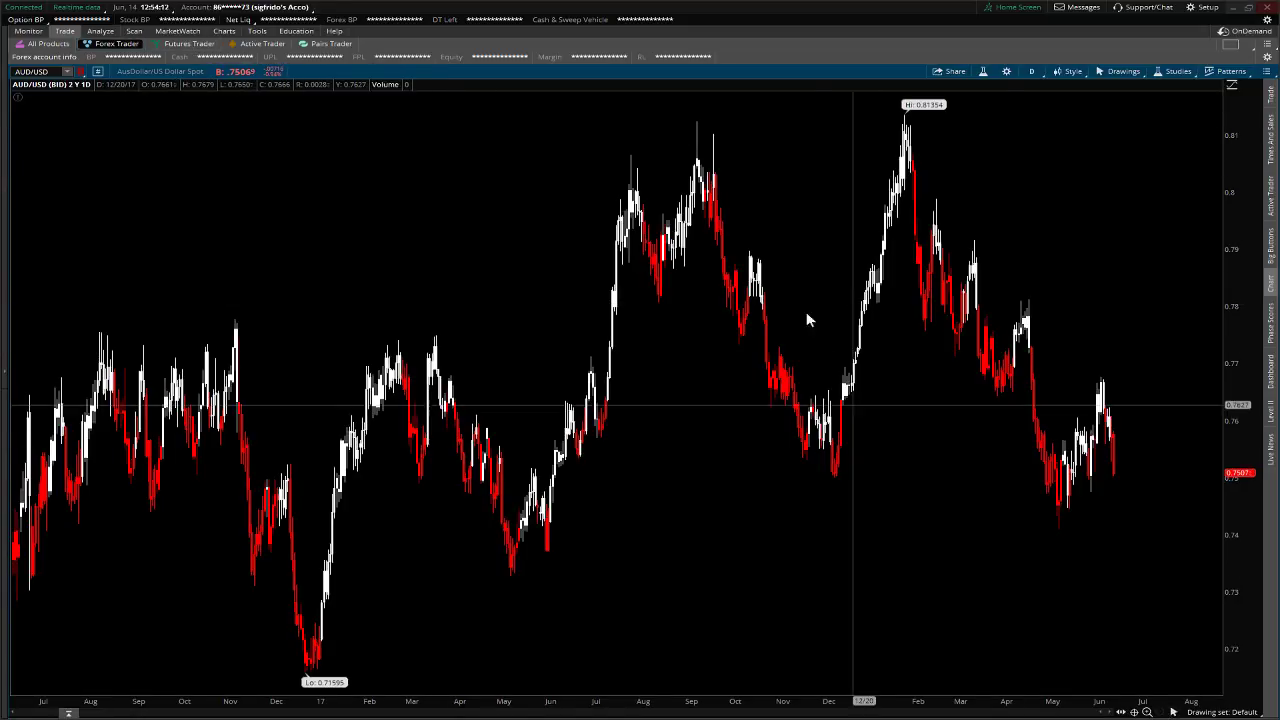
click(1031, 71)
click(984, 252)
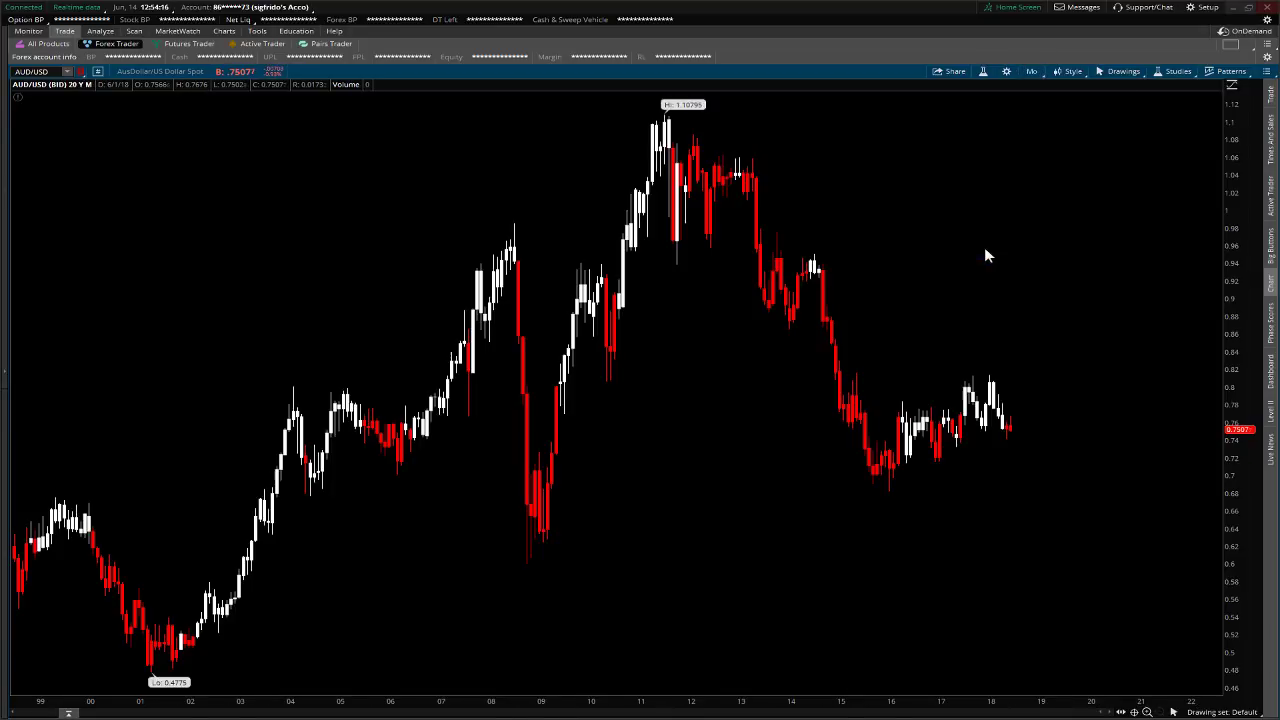
Activate the AUDUSD Gann Grid M drawing set on the monthly chart, leaving the general chart settings as they are
click(1007, 72)
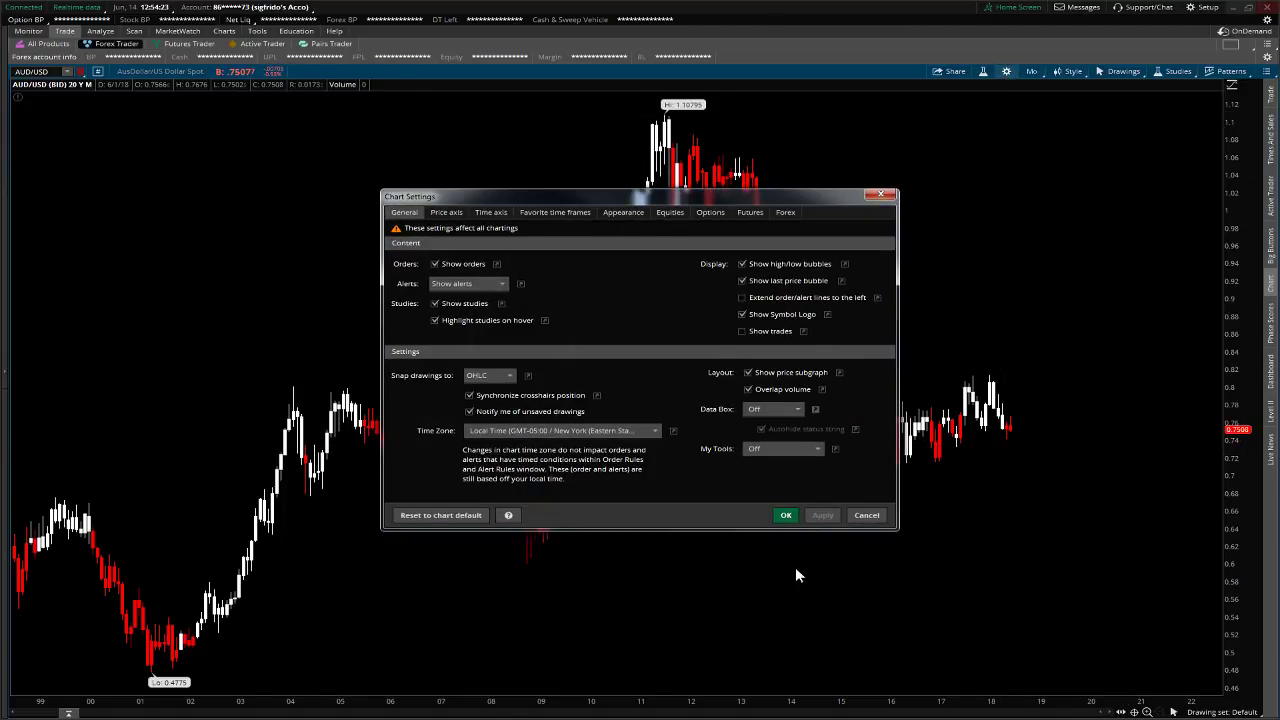
click(866, 515)
click(1205, 712)
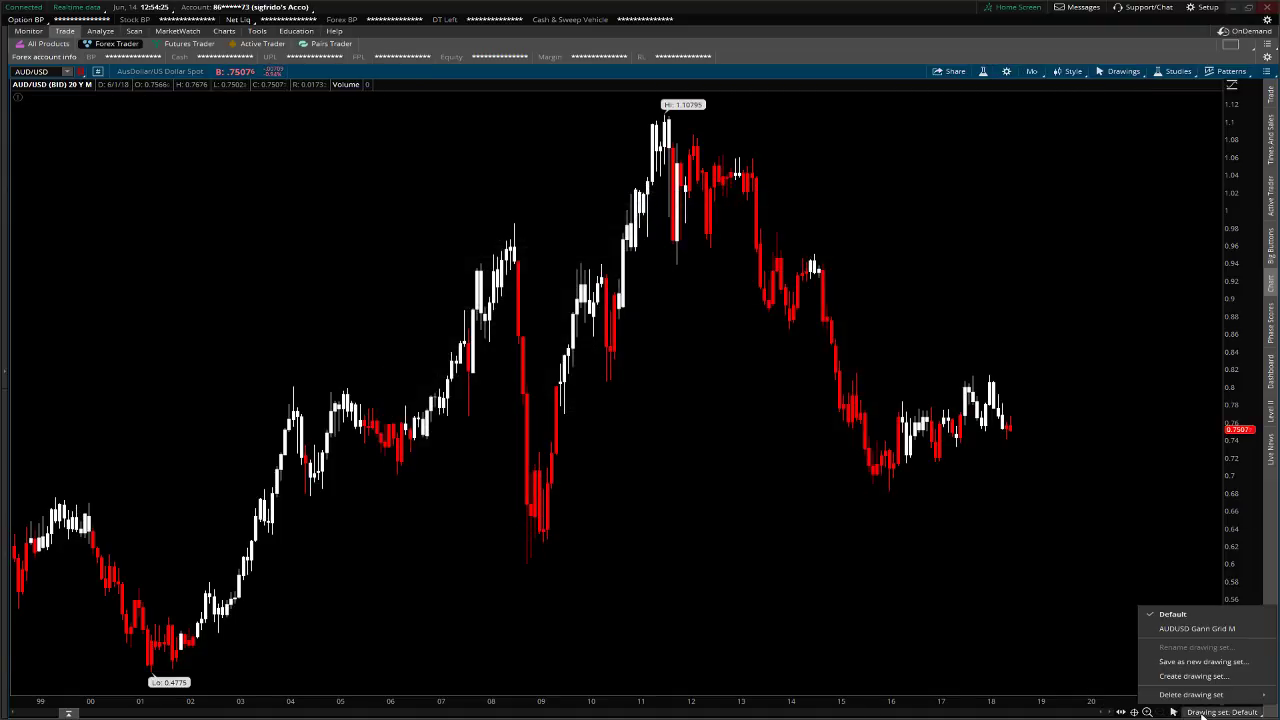
click(1205, 630)
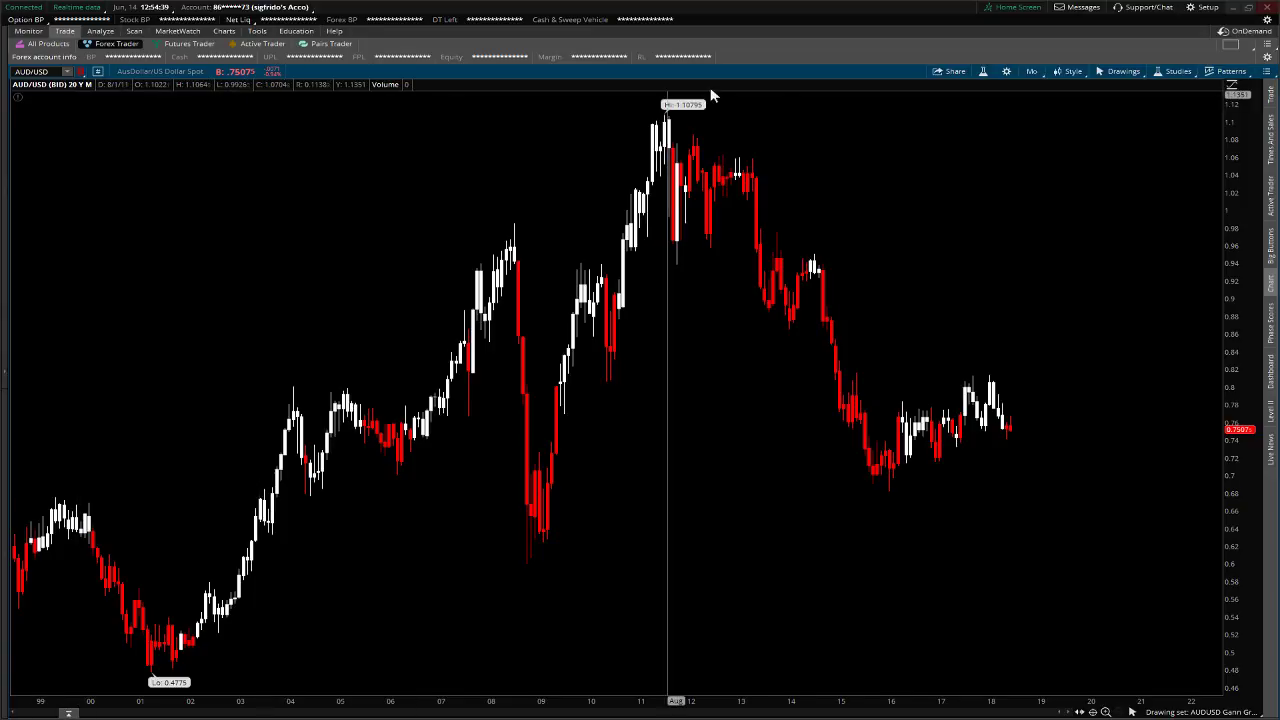
Set the monthly AUD/USD chart's time interval to Max available
click(1030, 72)
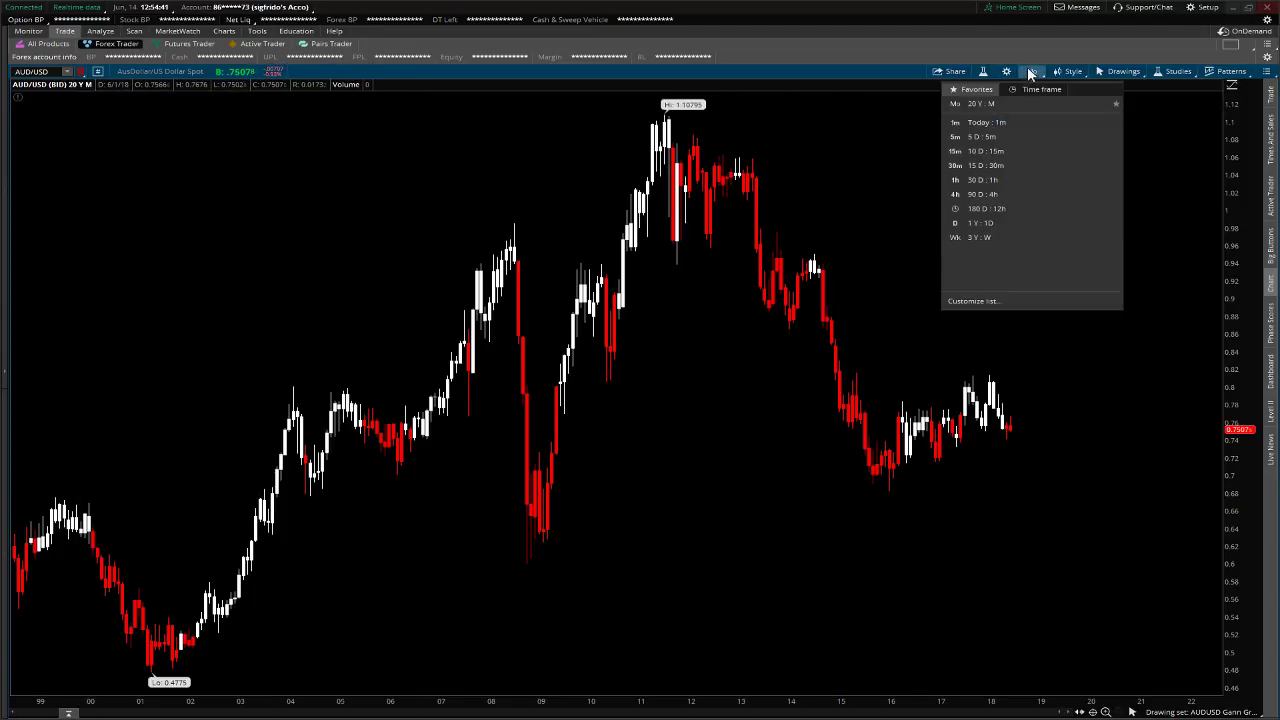
click(1041, 88)
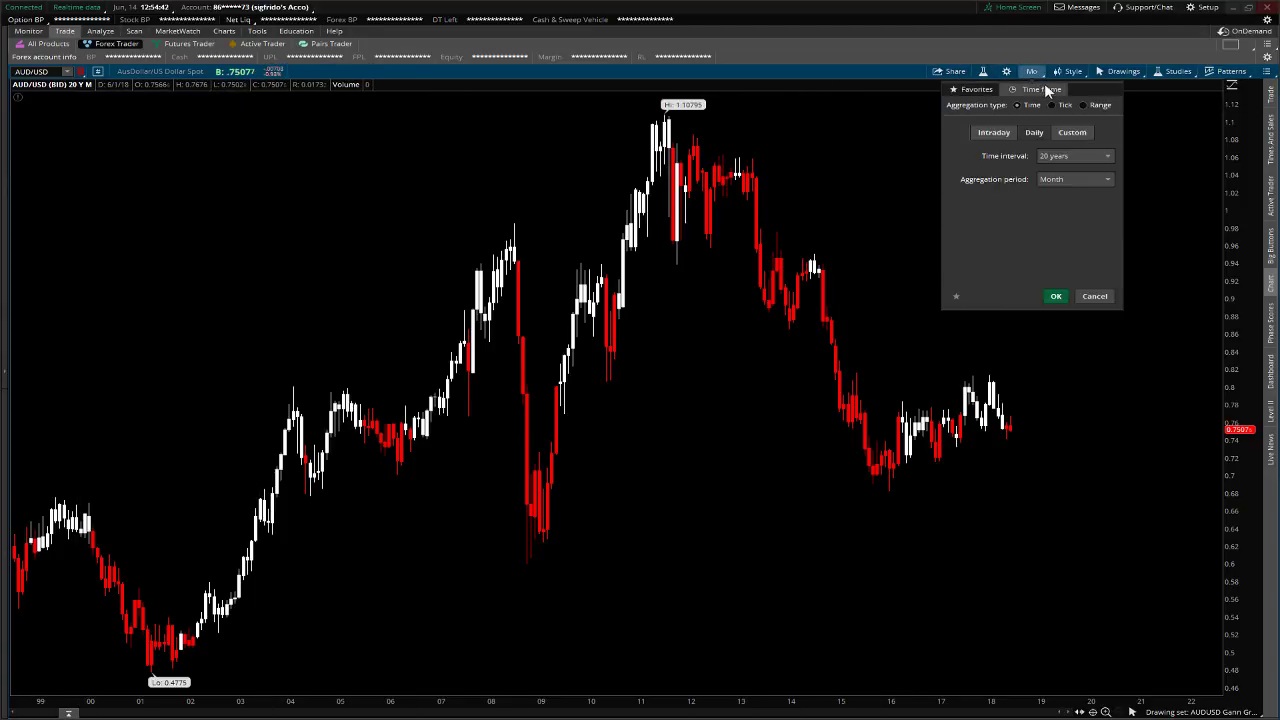
click(1087, 157)
click(1068, 277)
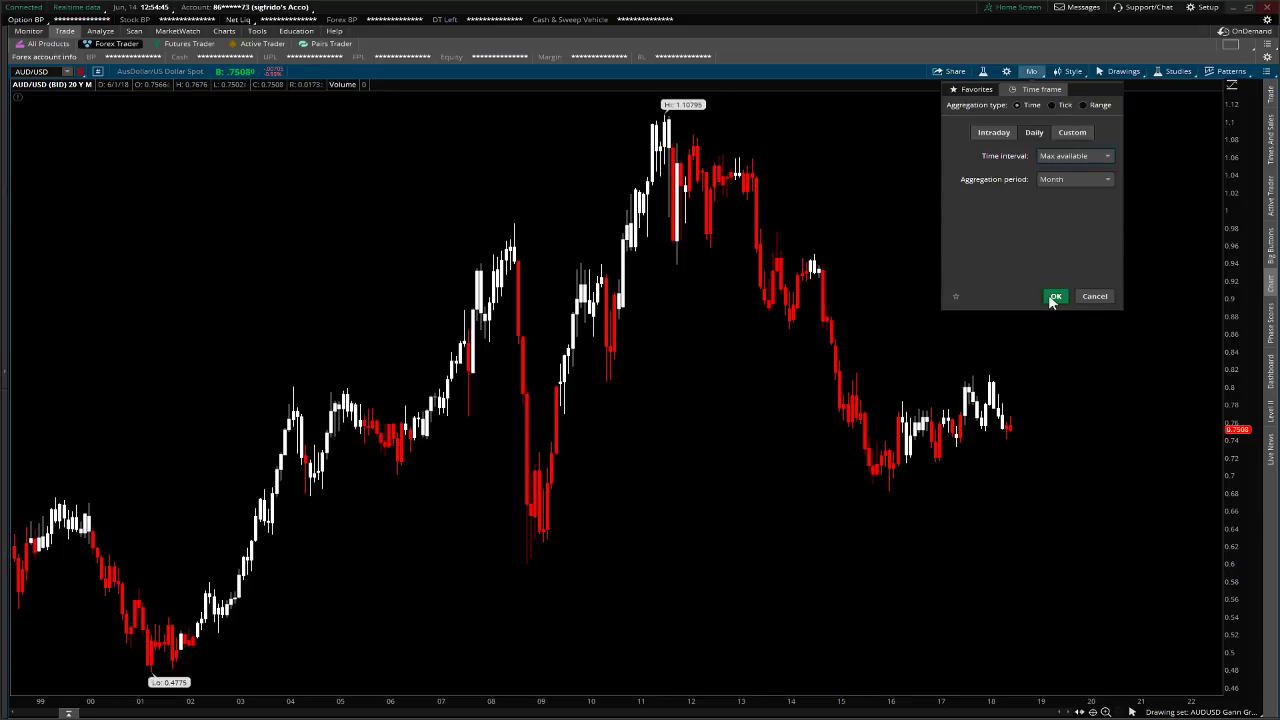
click(1055, 296)
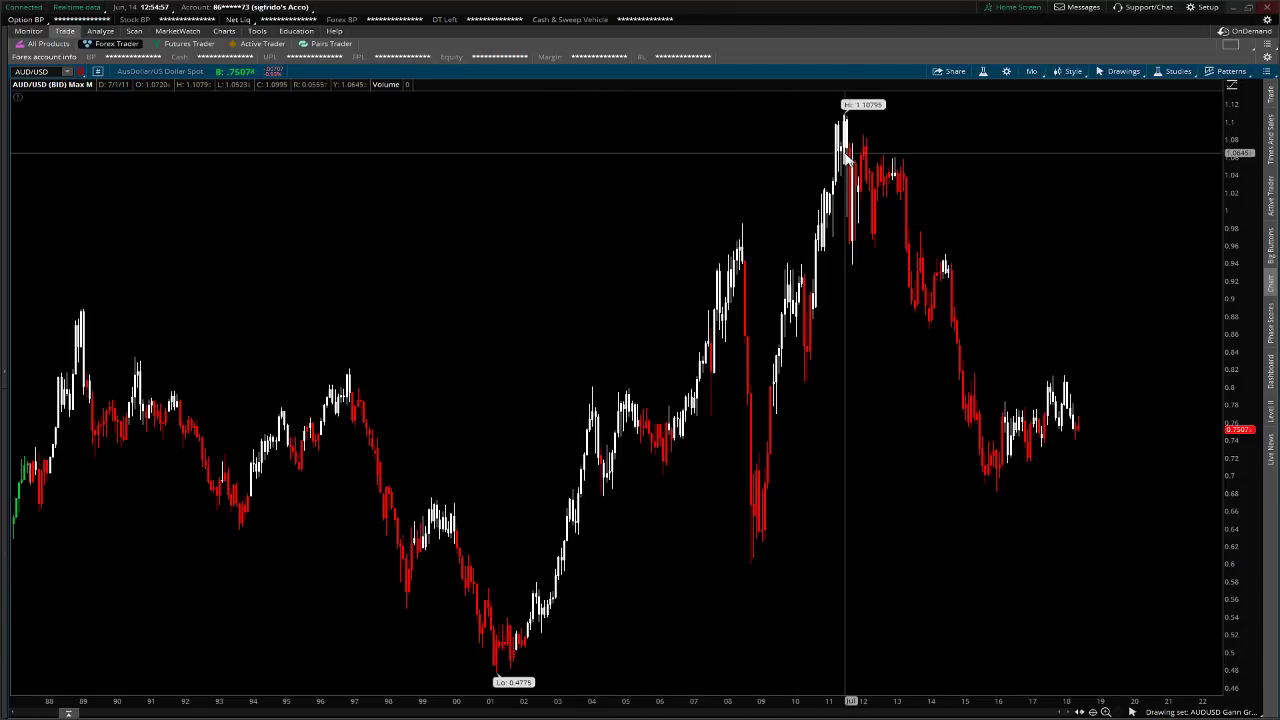
Set the chart's time axis expansion area to 300 bars to the right and apply it
click(1006, 74)
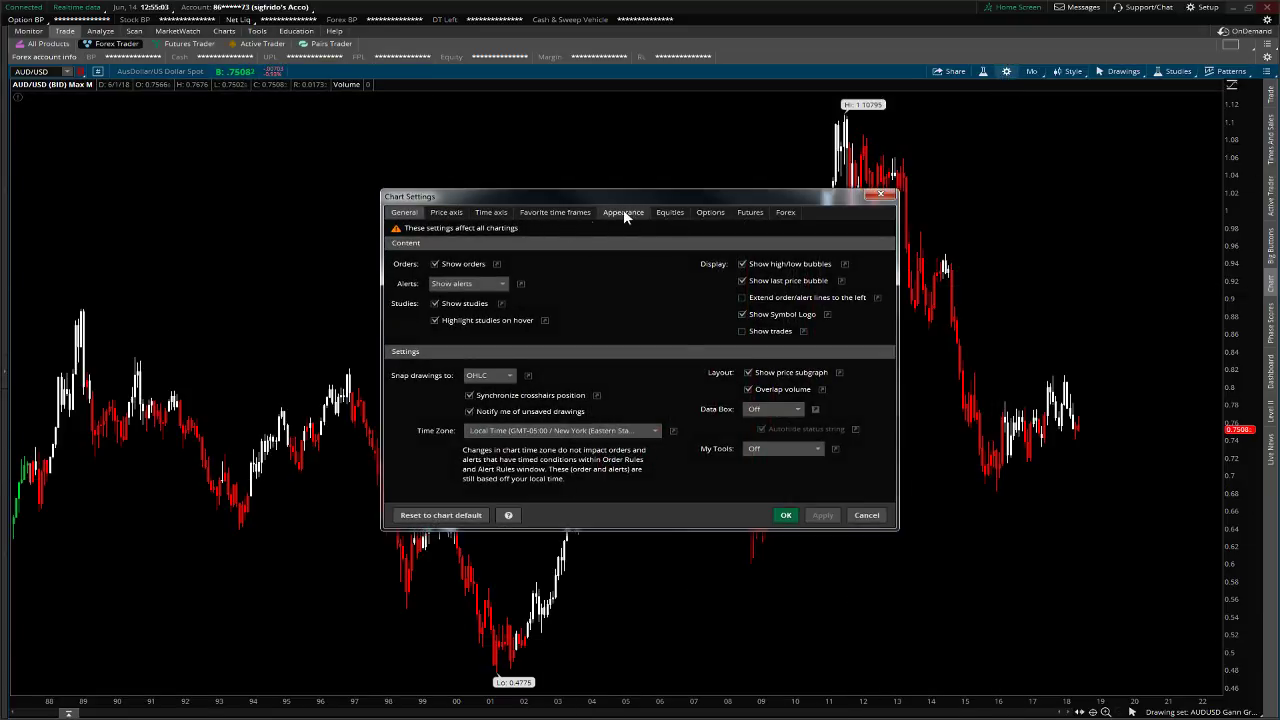
click(623, 214)
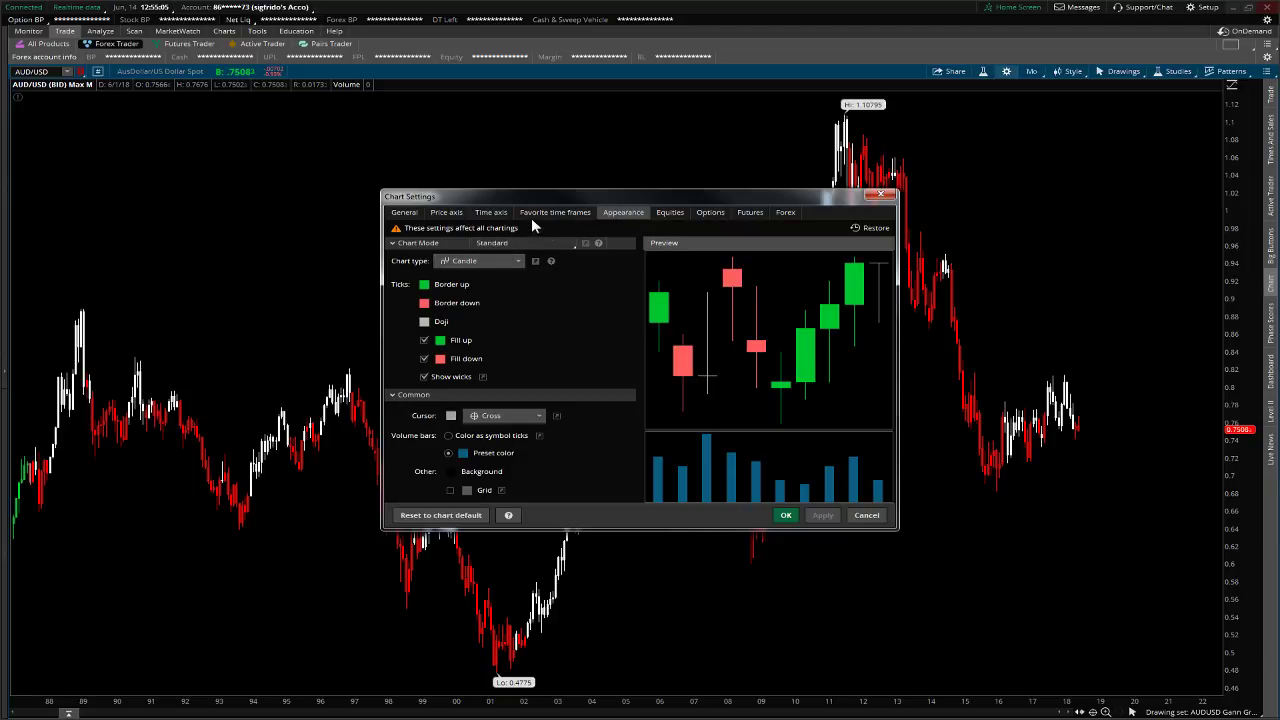
click(490, 213)
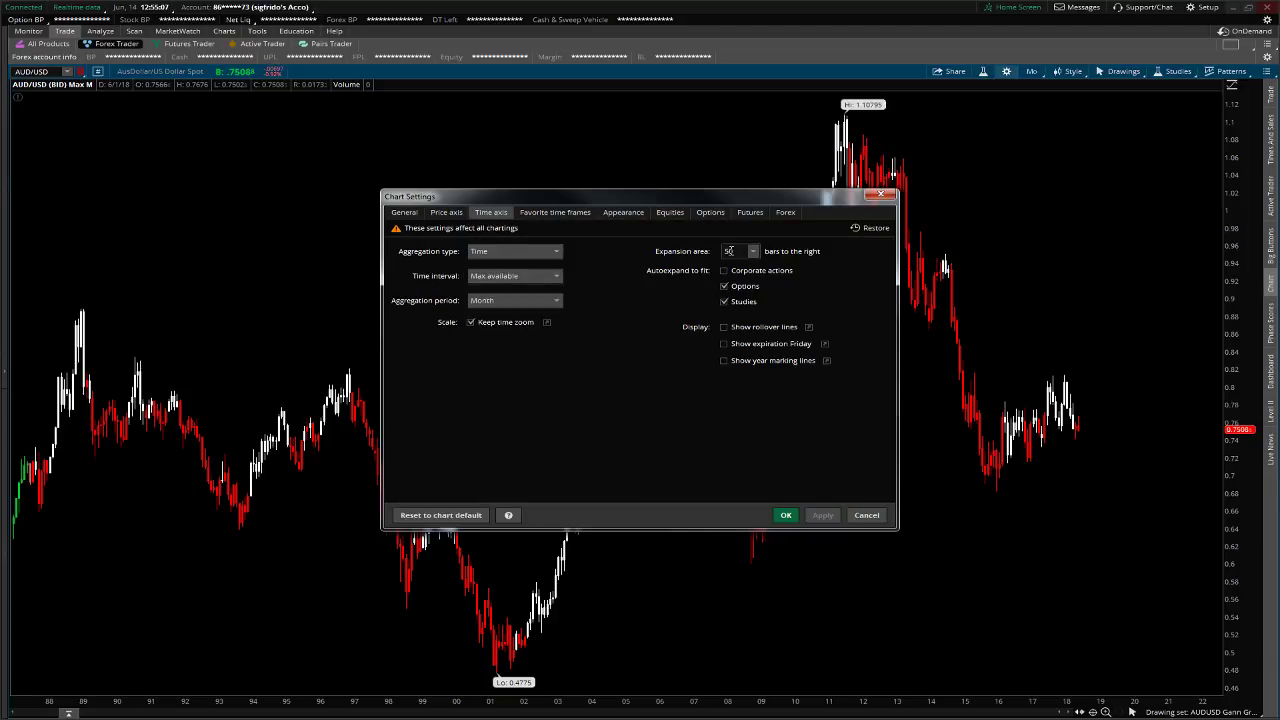
text(300)
click(832, 515)
click(787, 516)
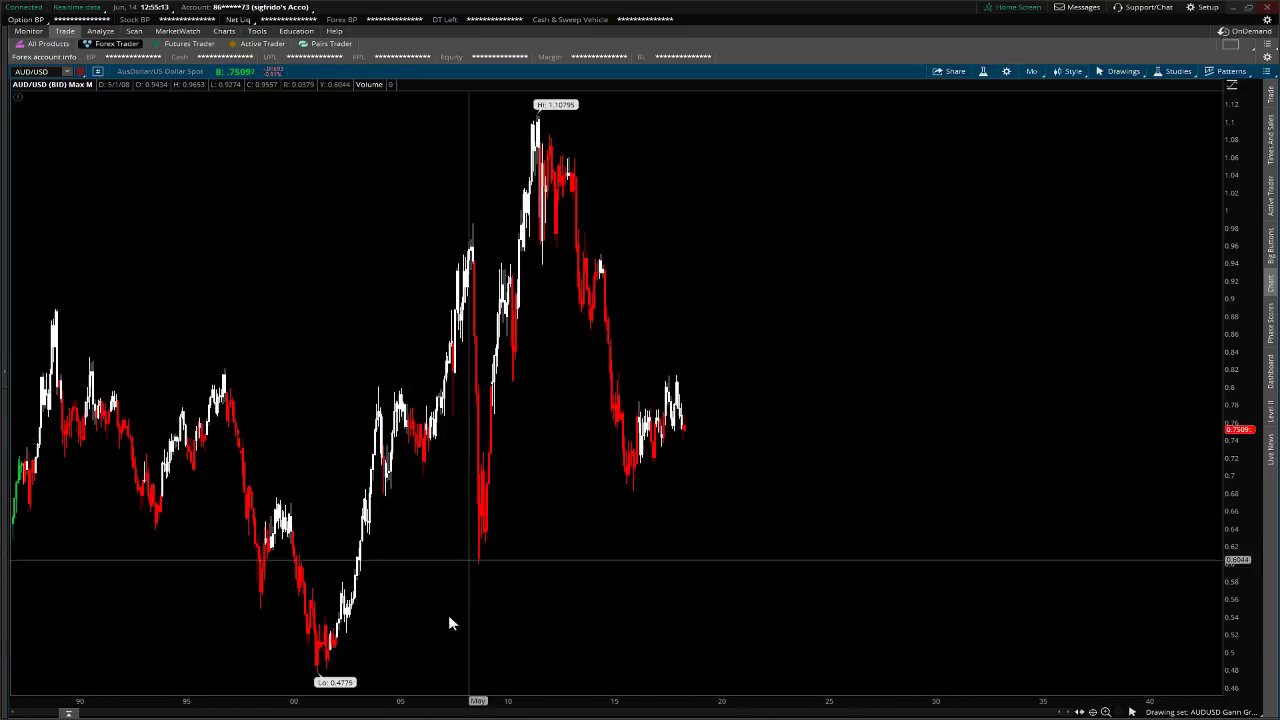
Draw a Fibonacci retracement from the 2011 high at about 1.1106 down to the 2001 low at 0.4775
click(1131, 712)
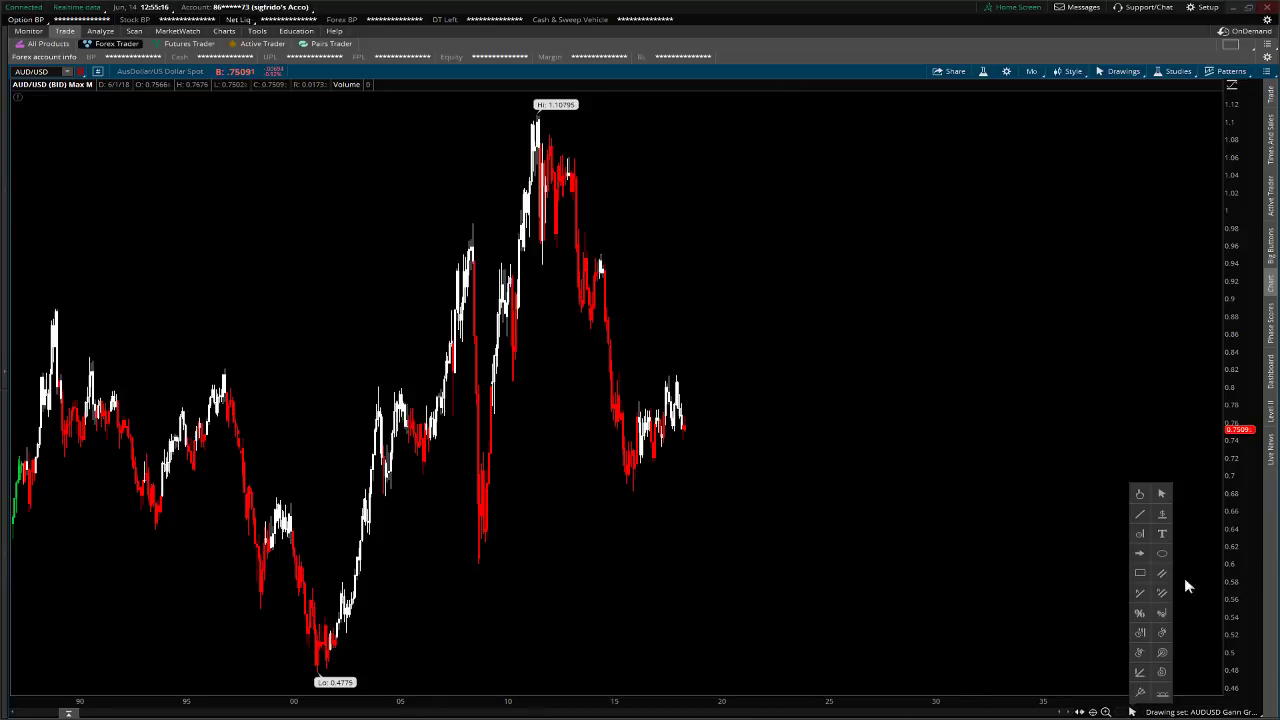
click(1138, 614)
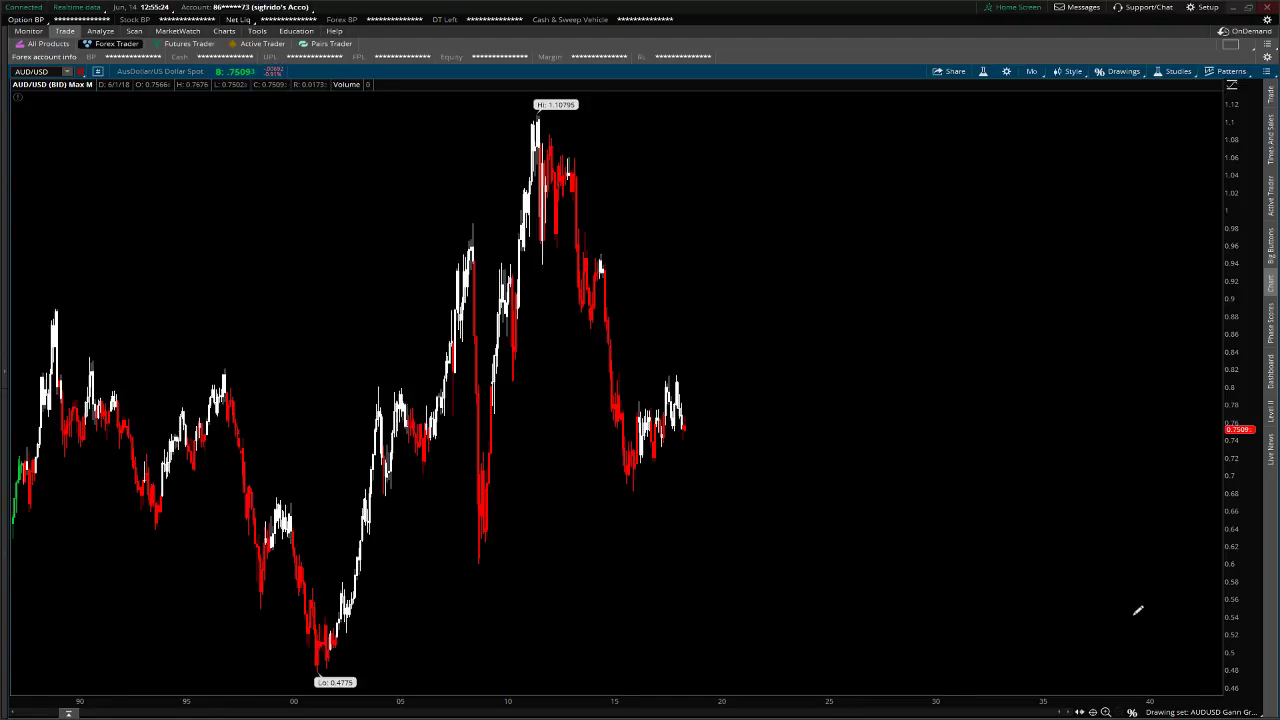
click(537, 113)
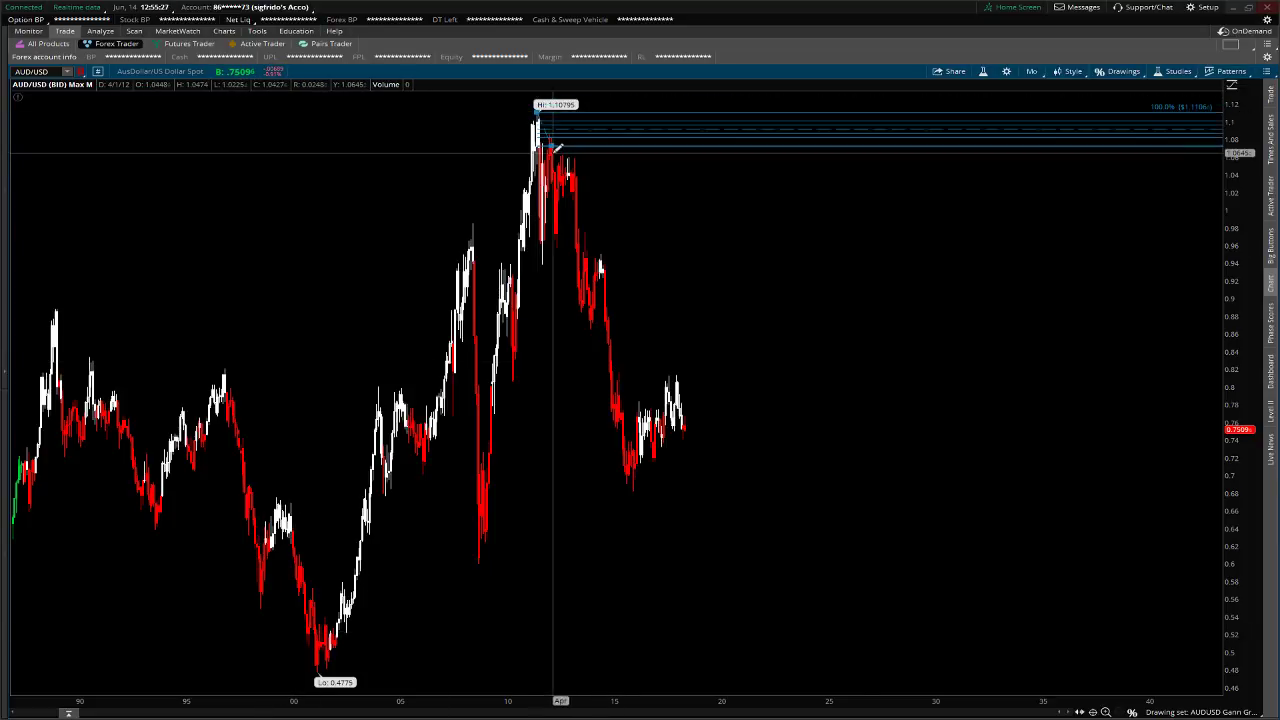
click(321, 667)
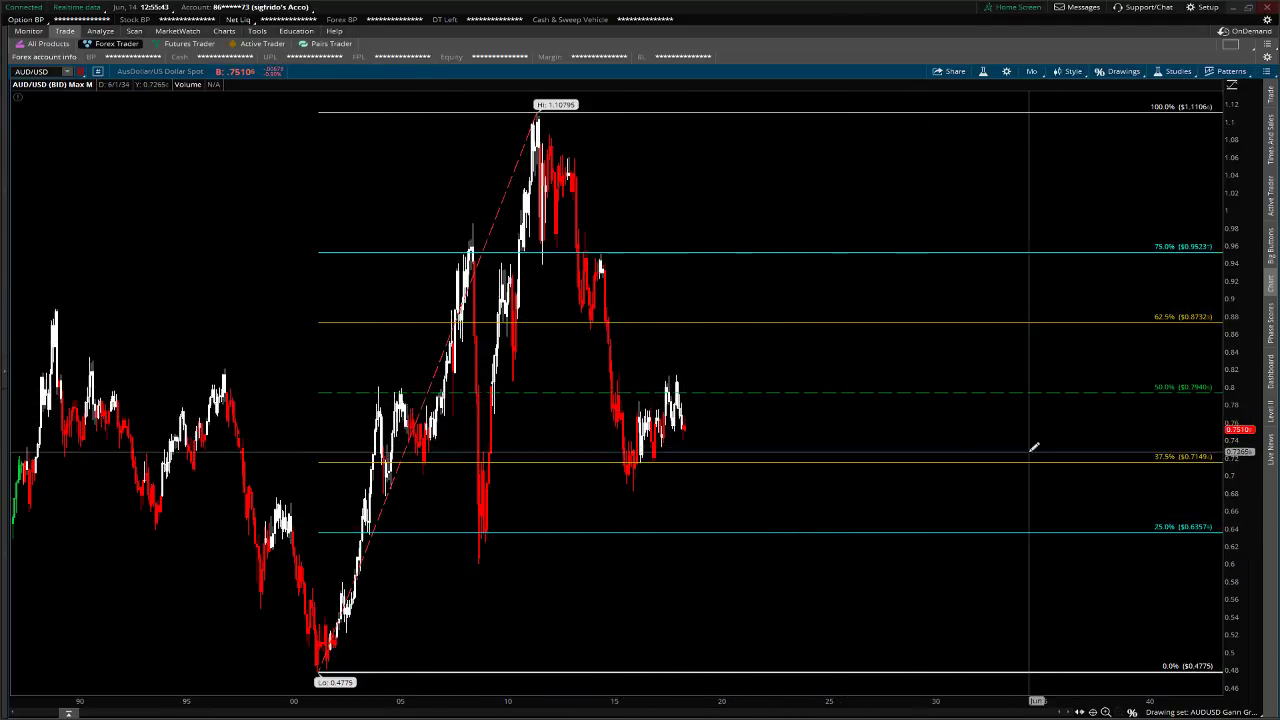
mouse_move(1170, 457)
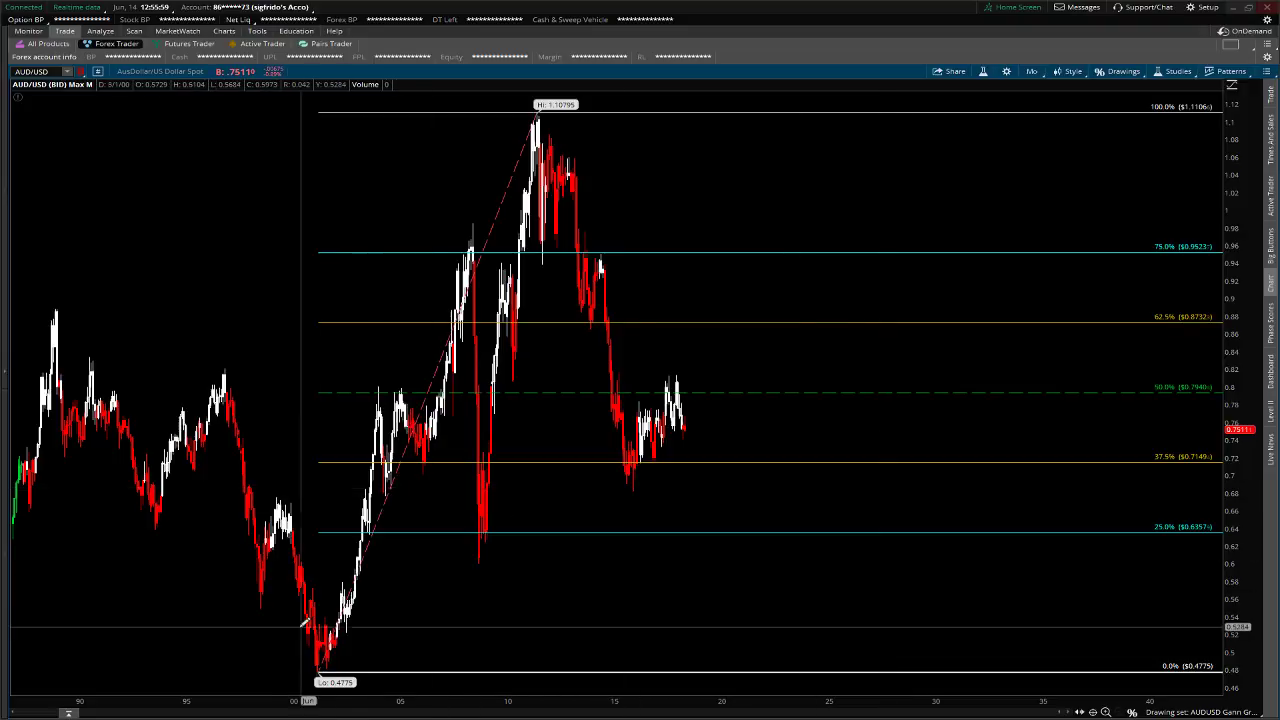
Draw Fibonacci time ratios from the April 2001 low across to early 2042, placing the 25% line near the 2011 high
click(1131, 712)
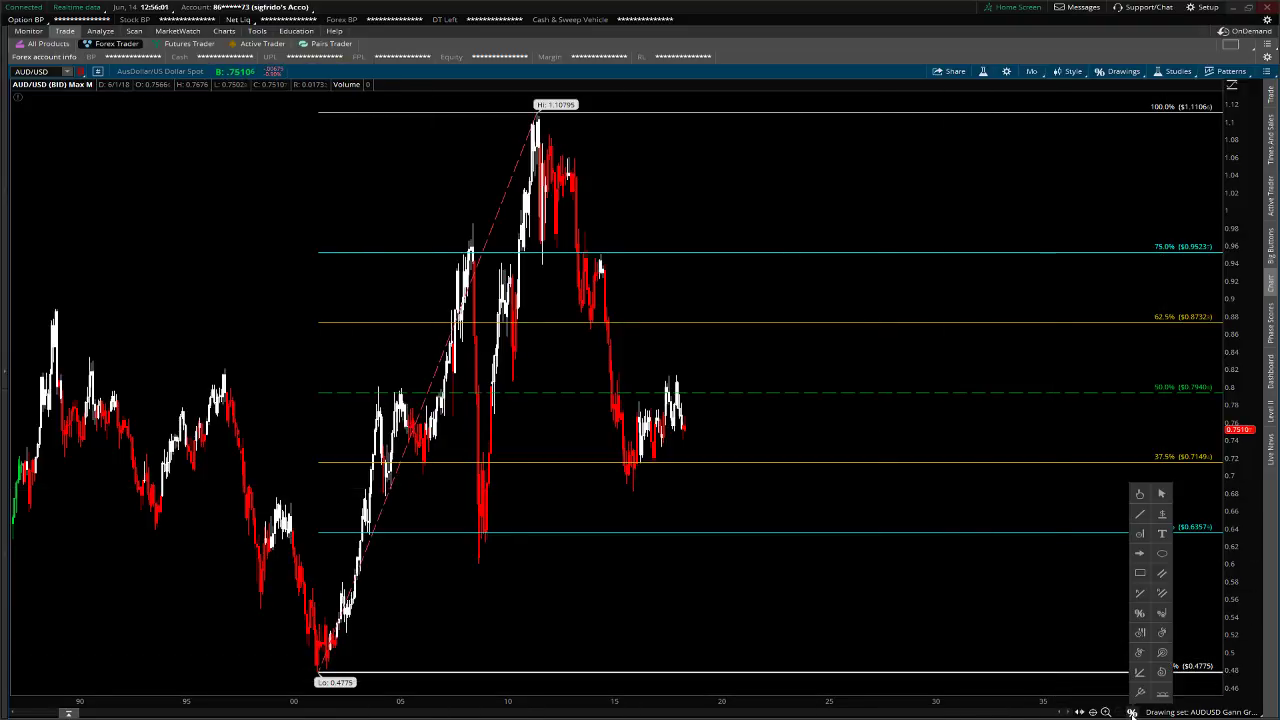
click(1162, 635)
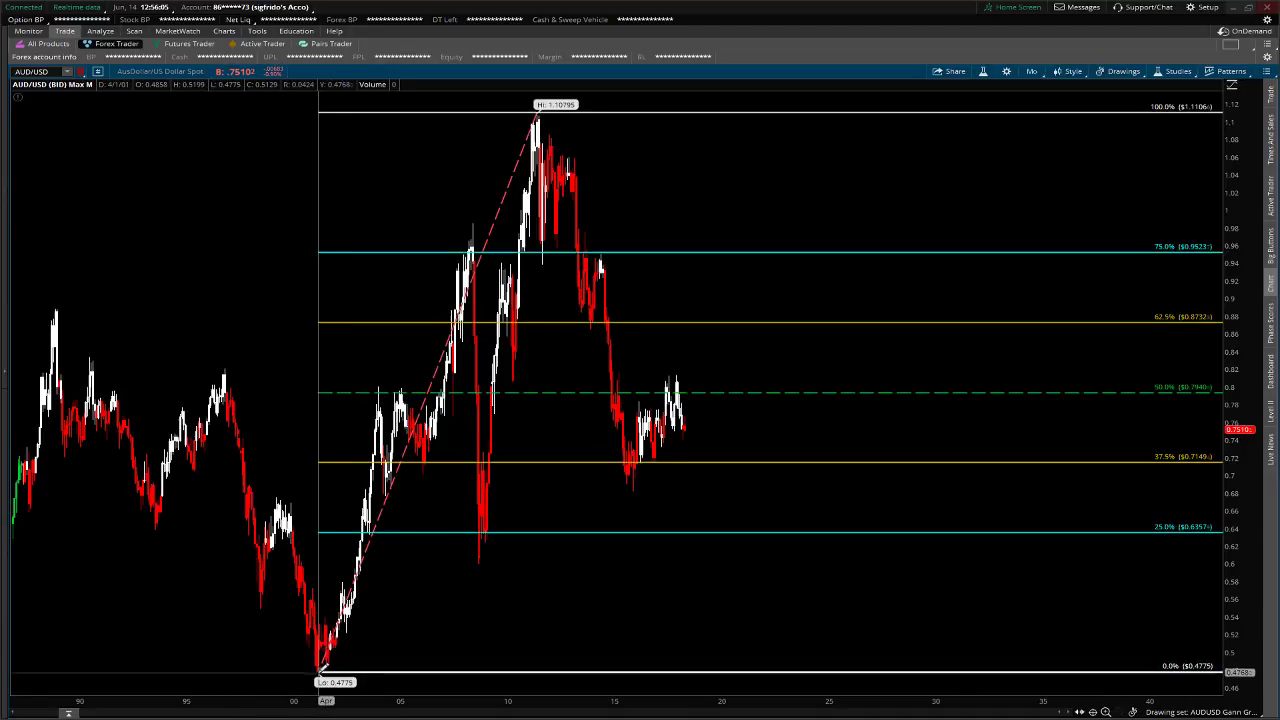
click(321, 667)
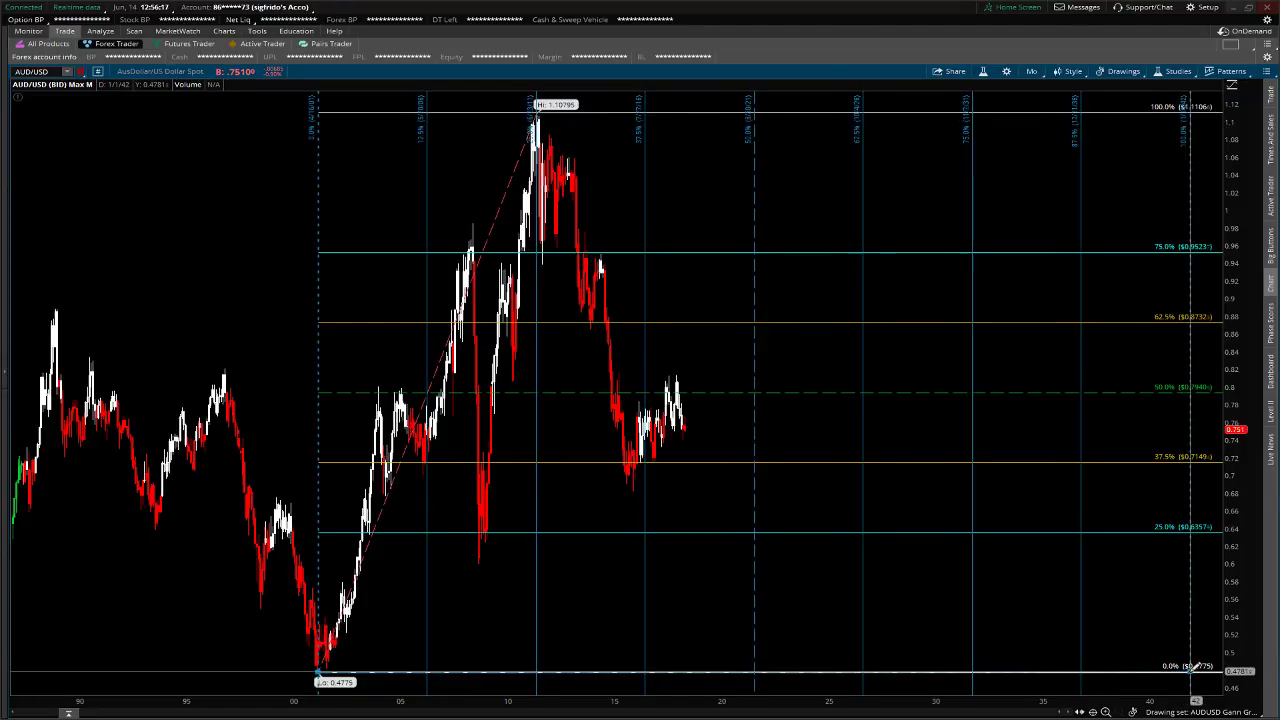
click(1196, 665)
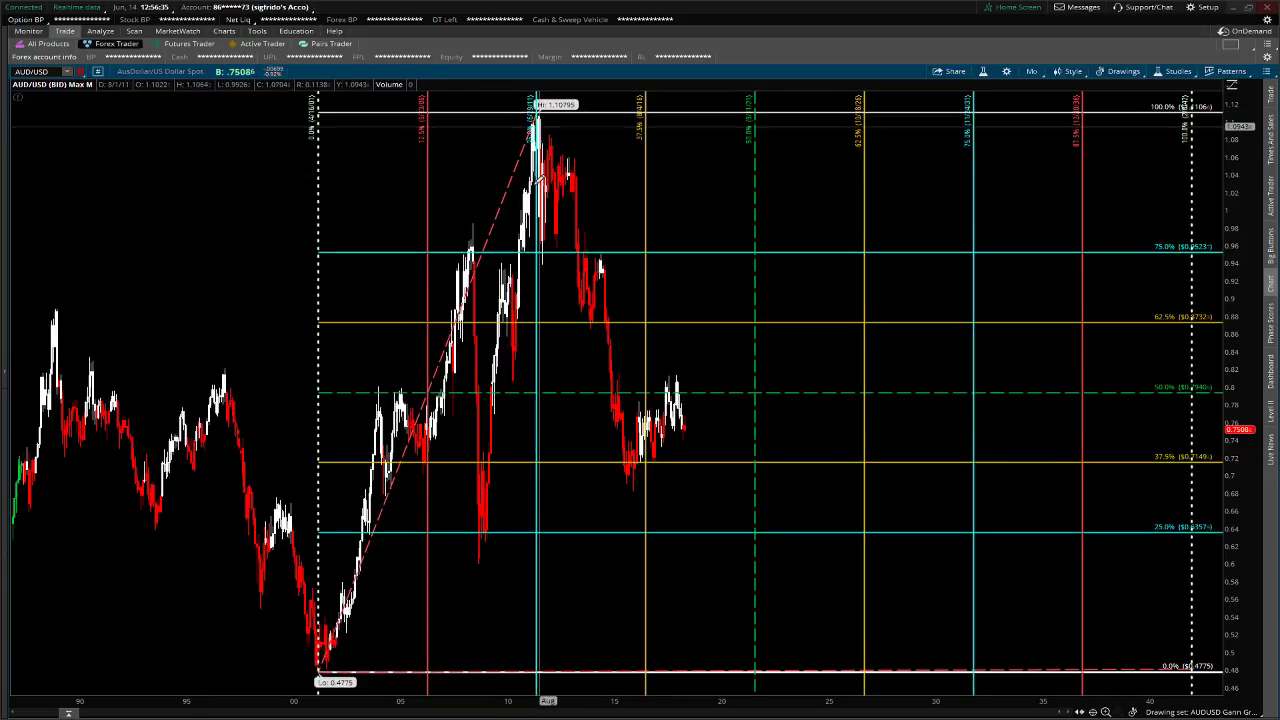
Set the Fibonacci time ratios' end point date to 04/06/2042 to align the 25% line with the July 2011 high candle
drag(480, 108, 620, 118)
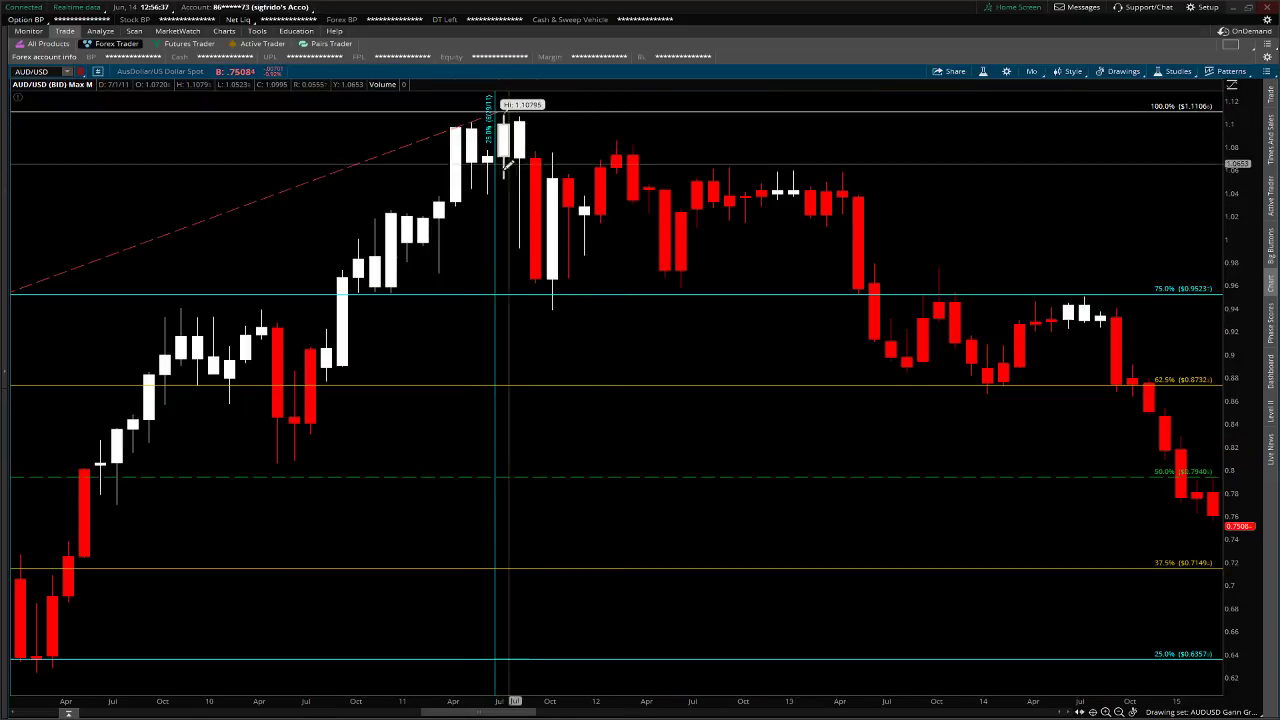
click(1134, 711)
click(1162, 496)
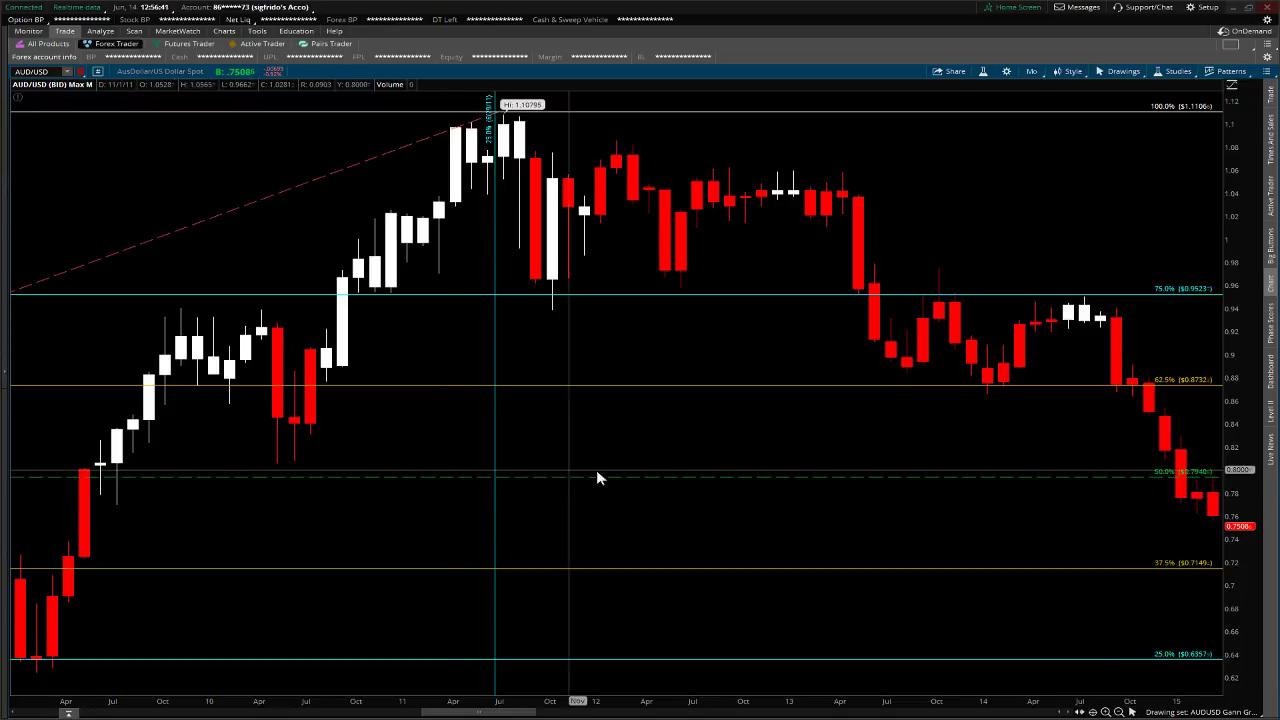
double_click(494, 340)
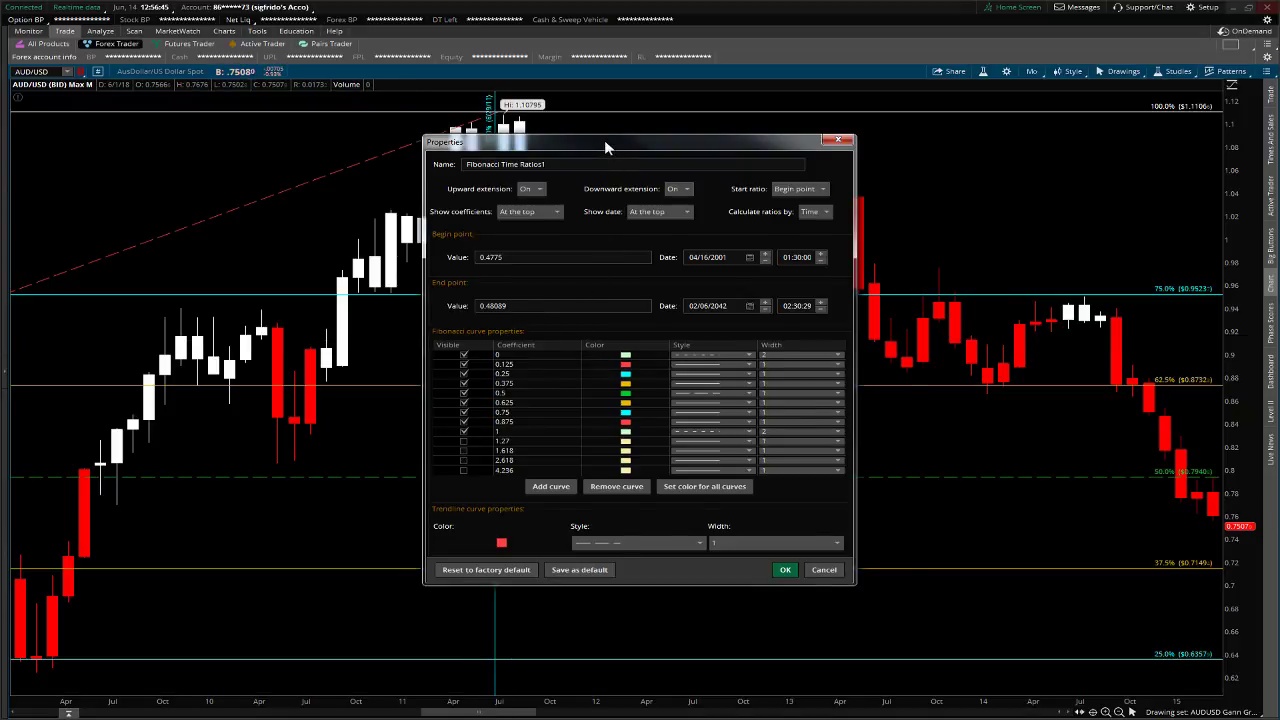
drag(605, 148, 789, 136)
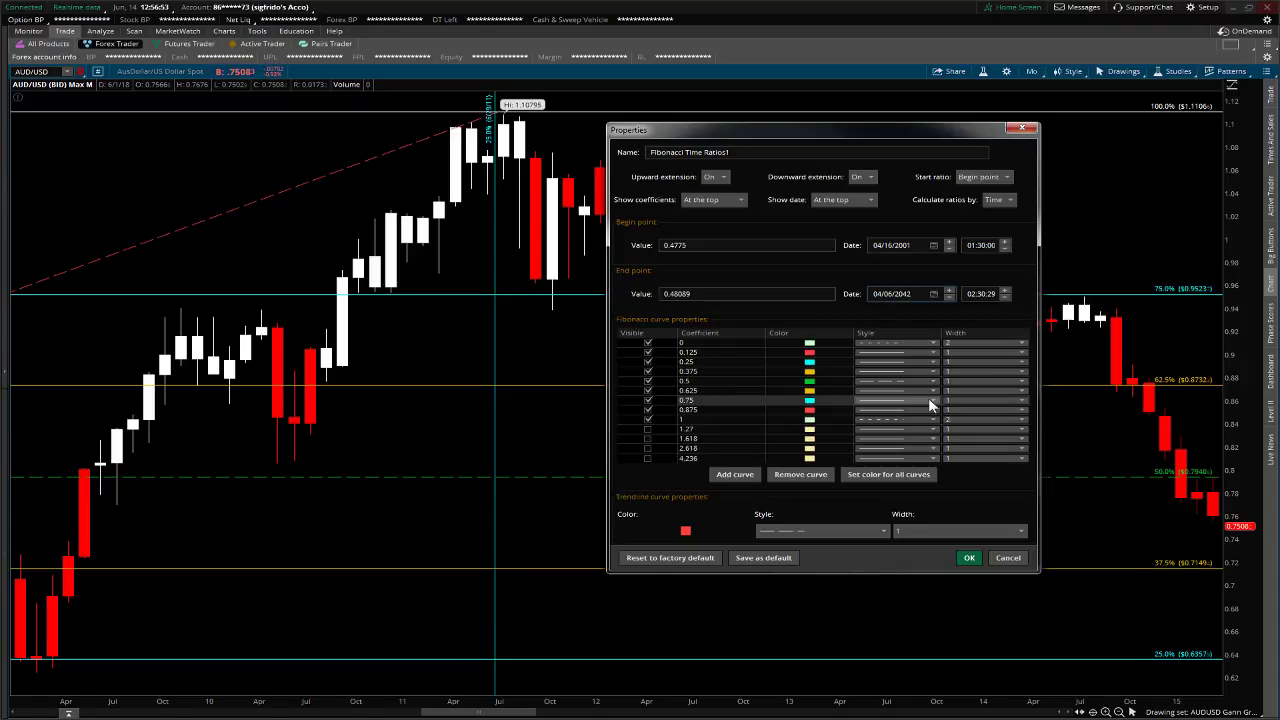
click(970, 559)
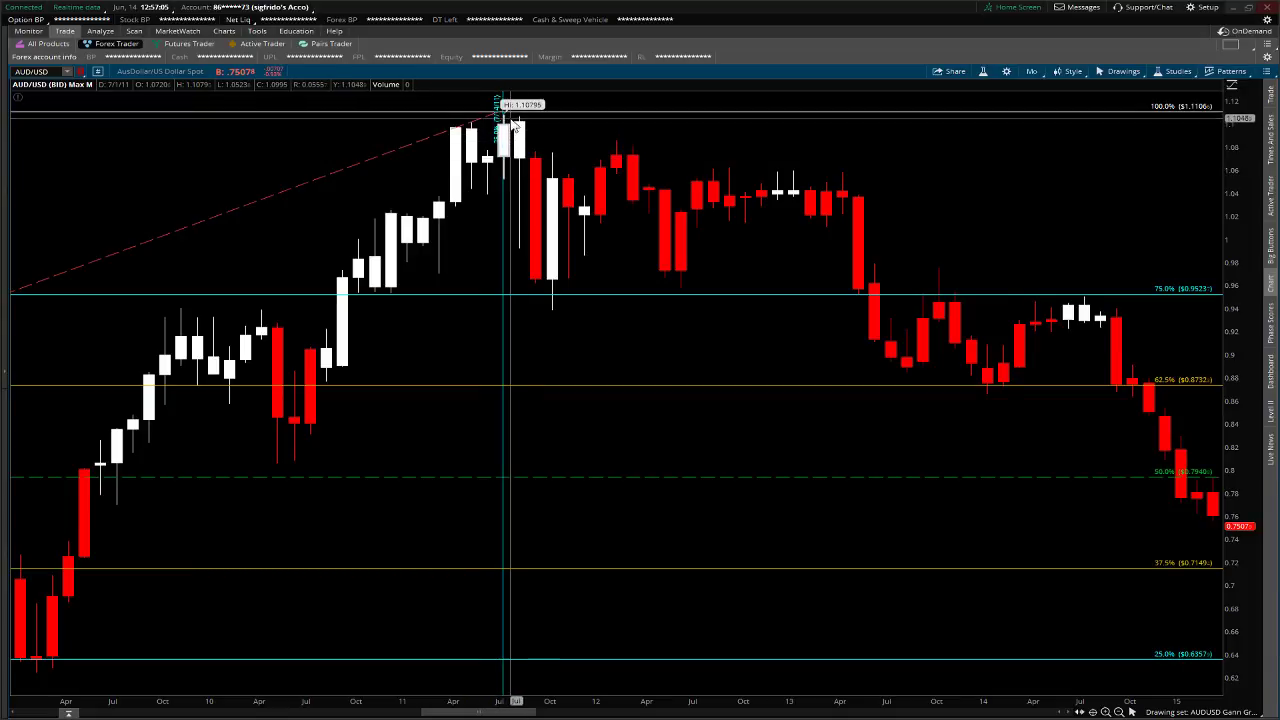
Examine the grid's alignment with the April 2001 low and the 2011 high, with the full time range in view
click(1120, 711)
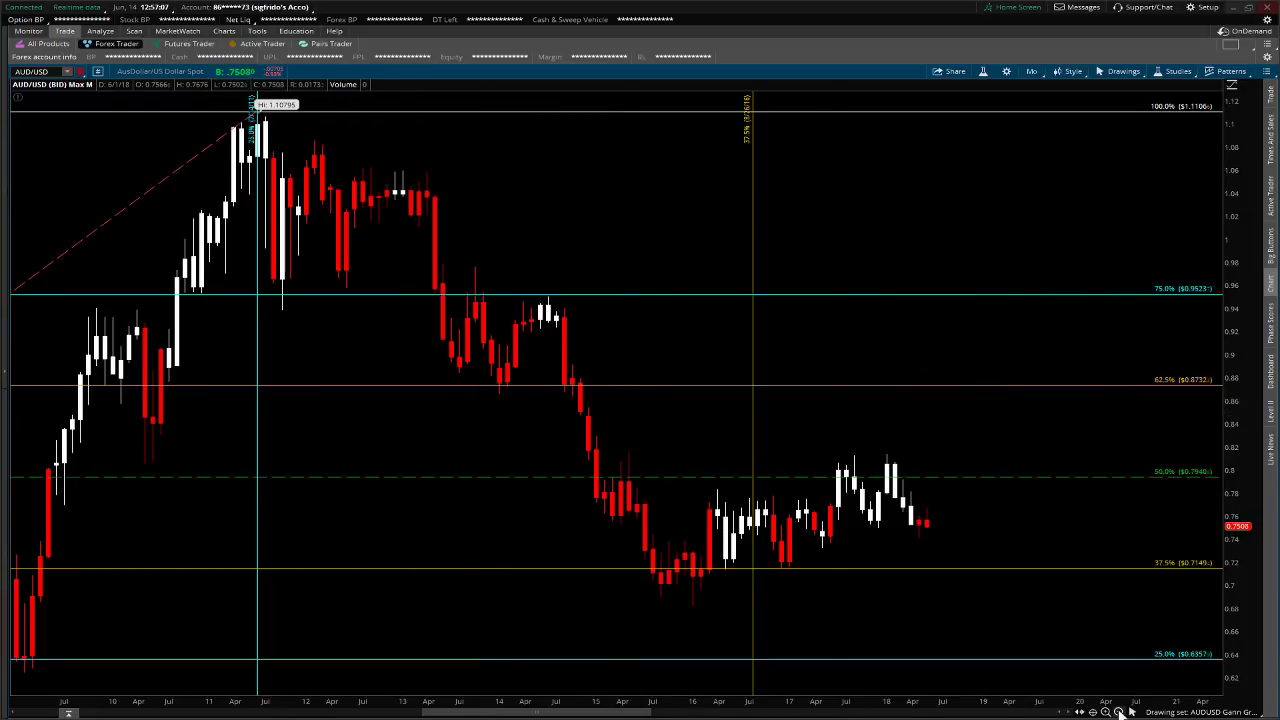
click(1120, 711)
drag(798, 712, 579, 645)
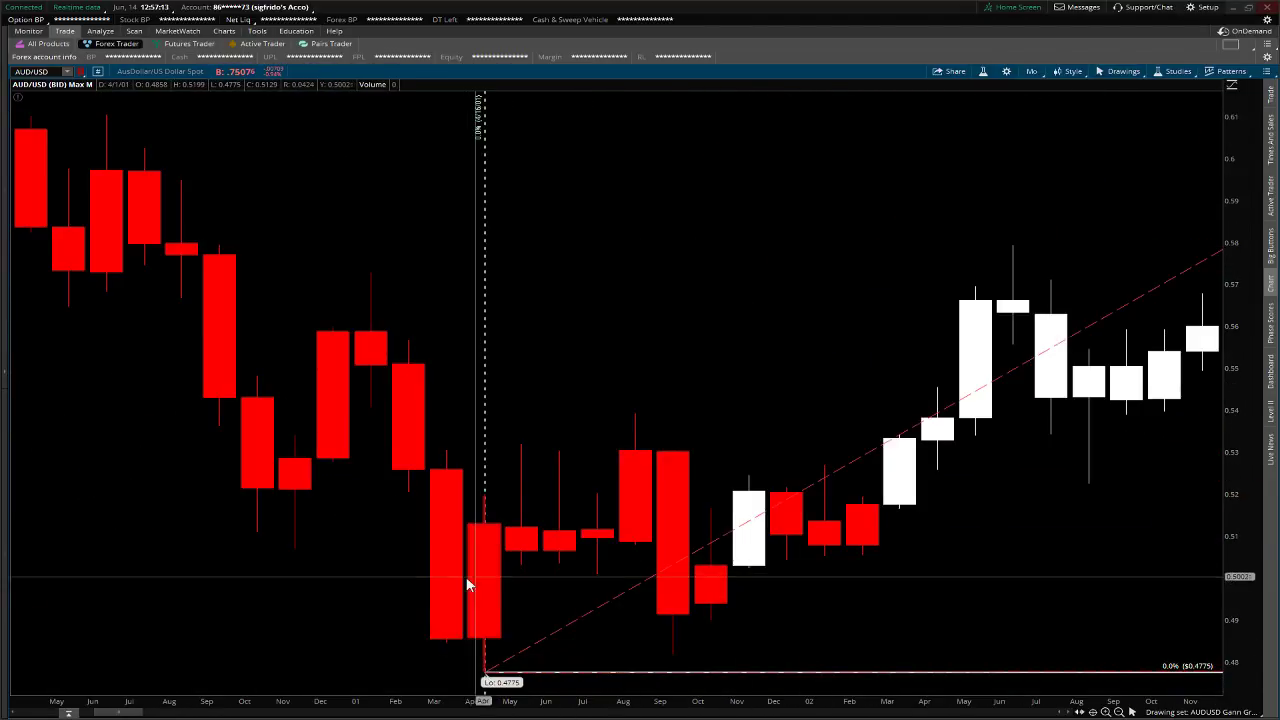
click(1129, 711)
click(1128, 711)
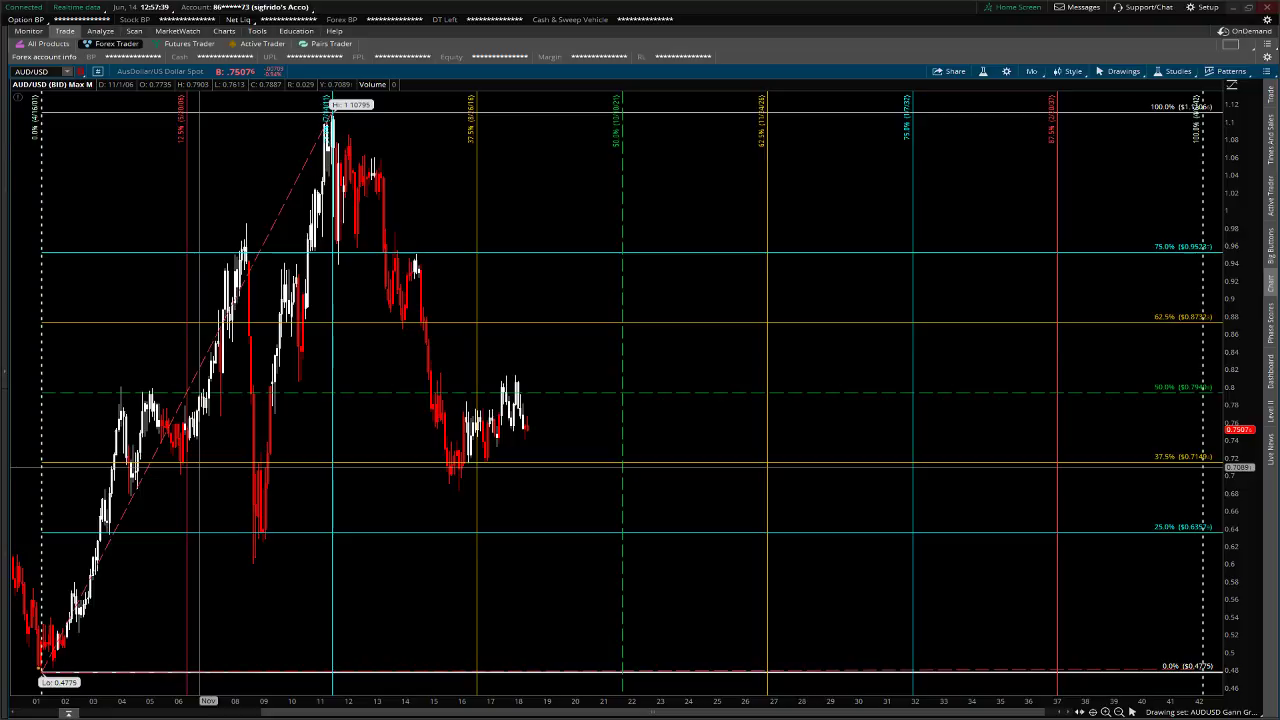
drag(250, 255, 38, 662)
drag(66, 562, 330, 108)
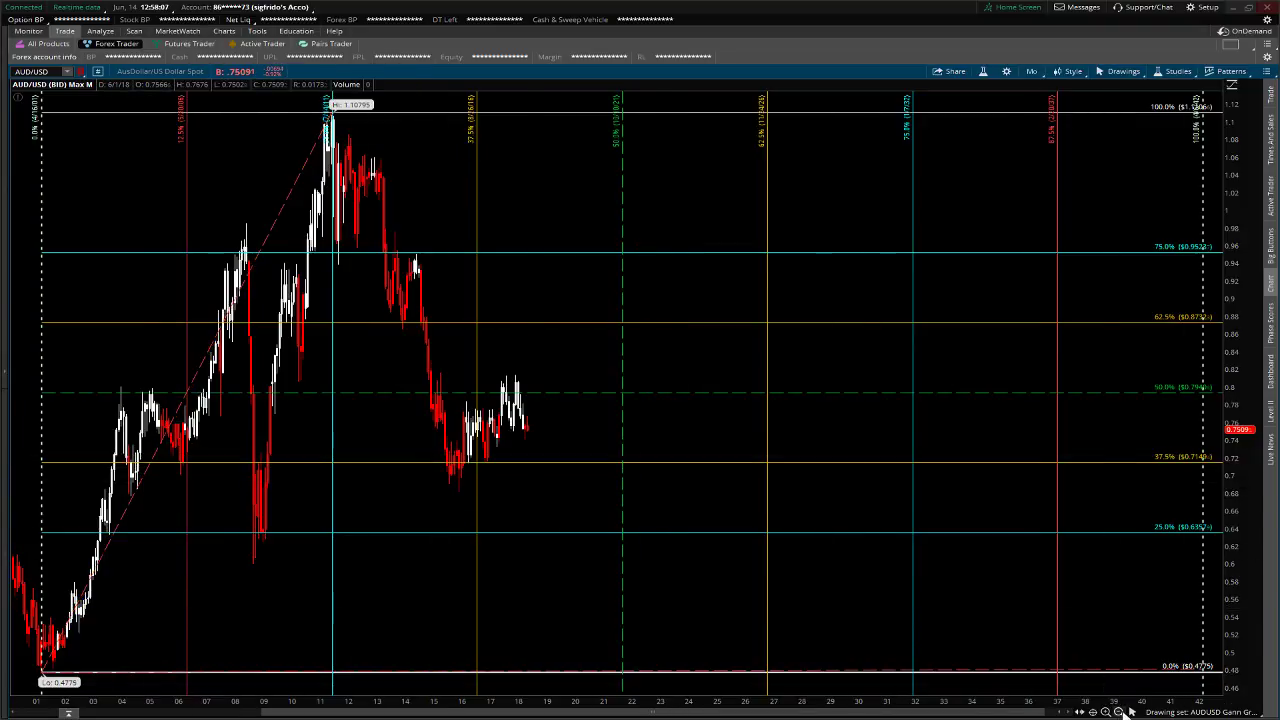
Draw a trendline from the April 2001 low at 0.4775 to the grid's 100% price and time corner in 2042
mouse_move(1128, 712)
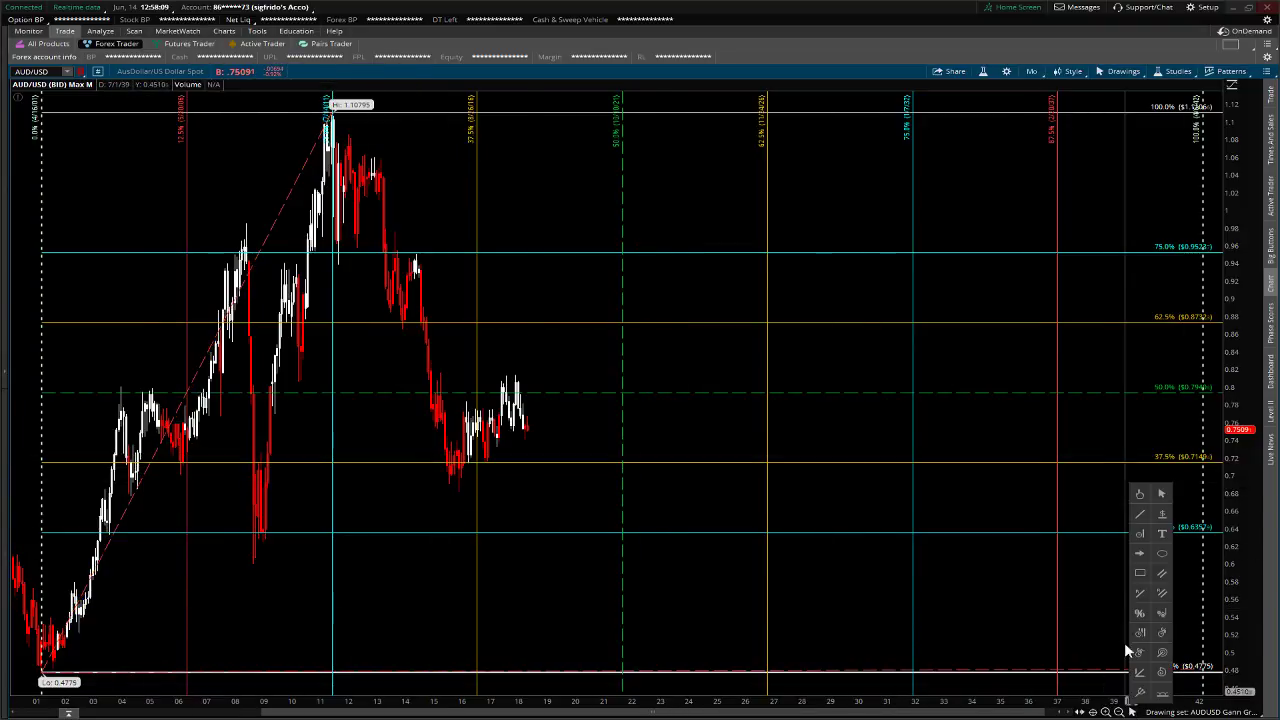
click(1145, 515)
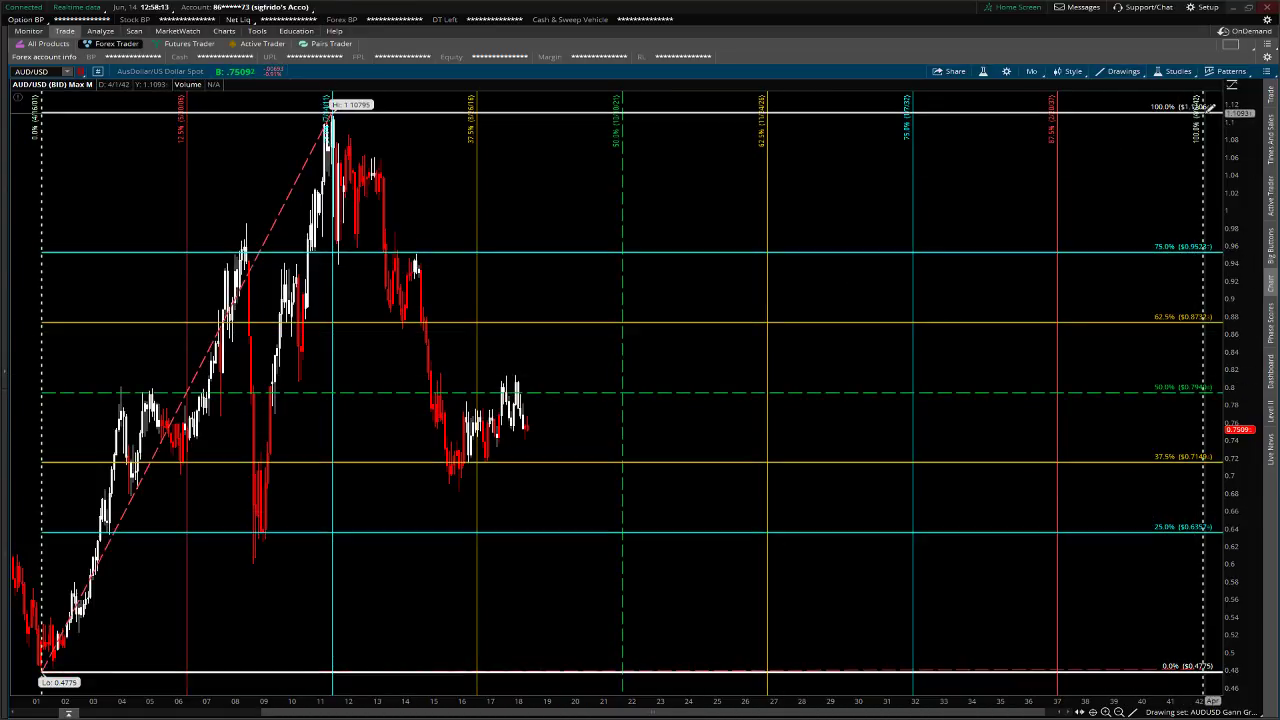
click(43, 667)
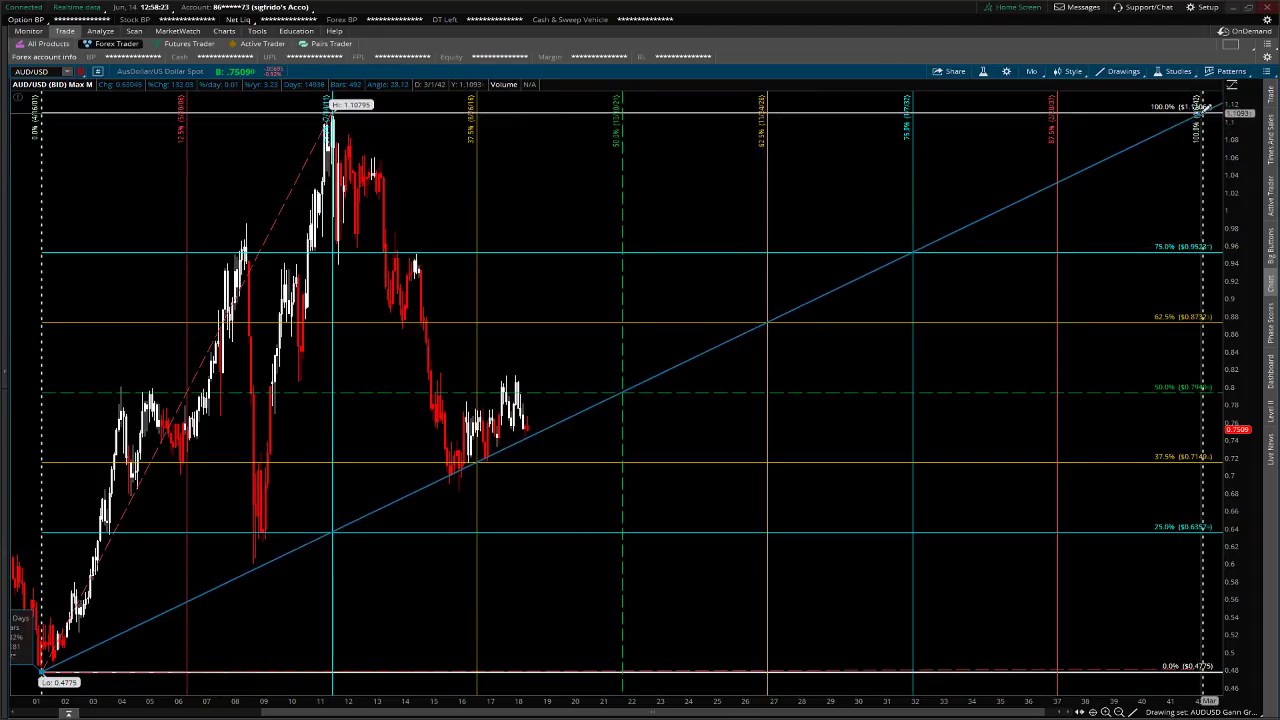
click(1207, 107)
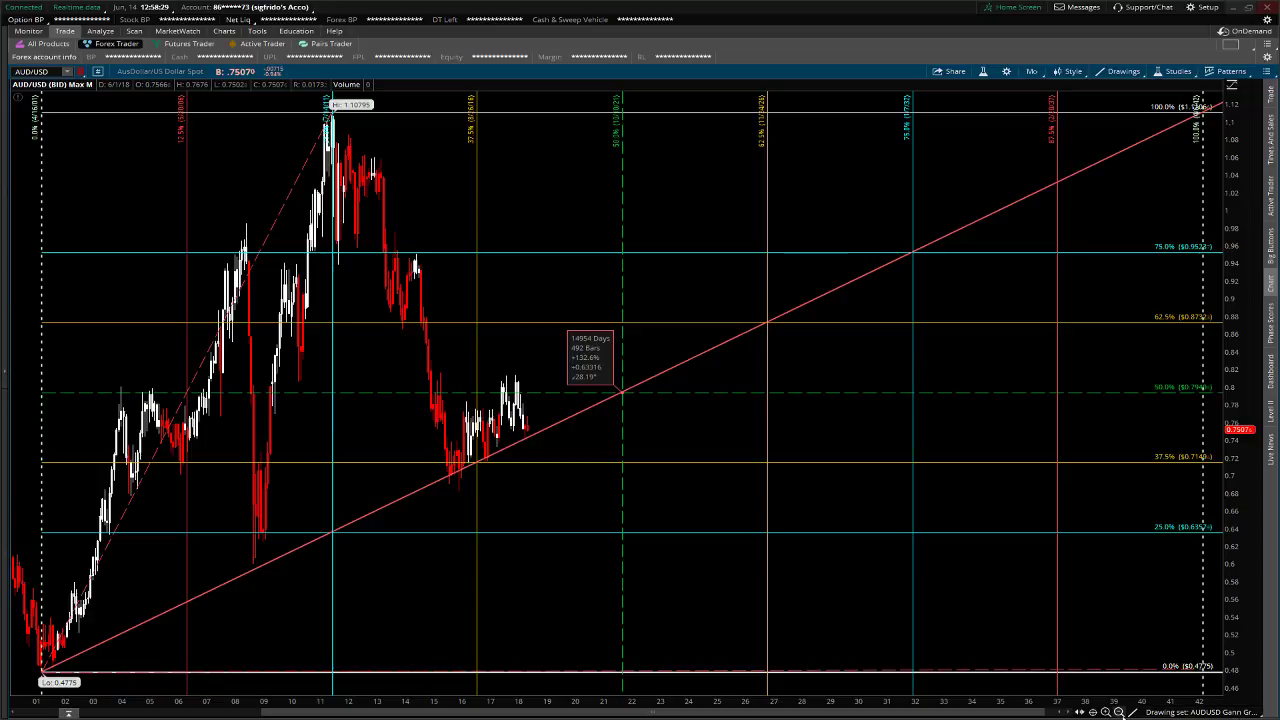
click(1133, 711)
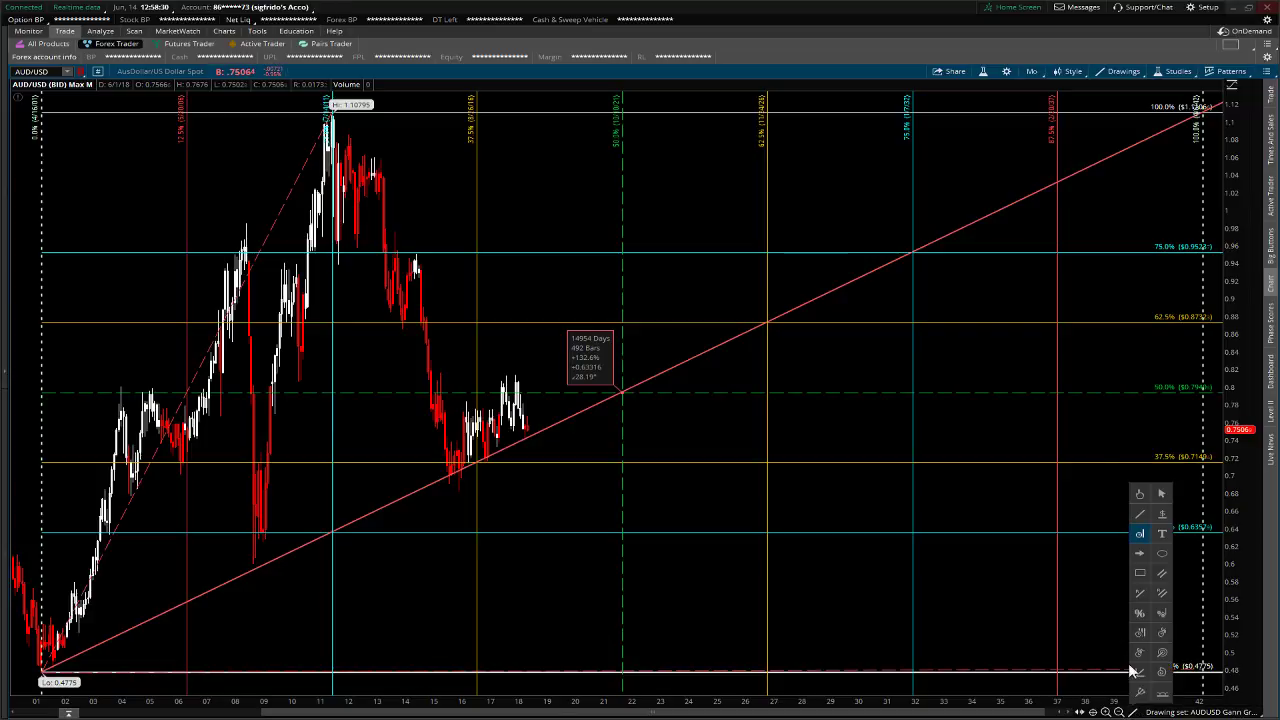
click(1161, 495)
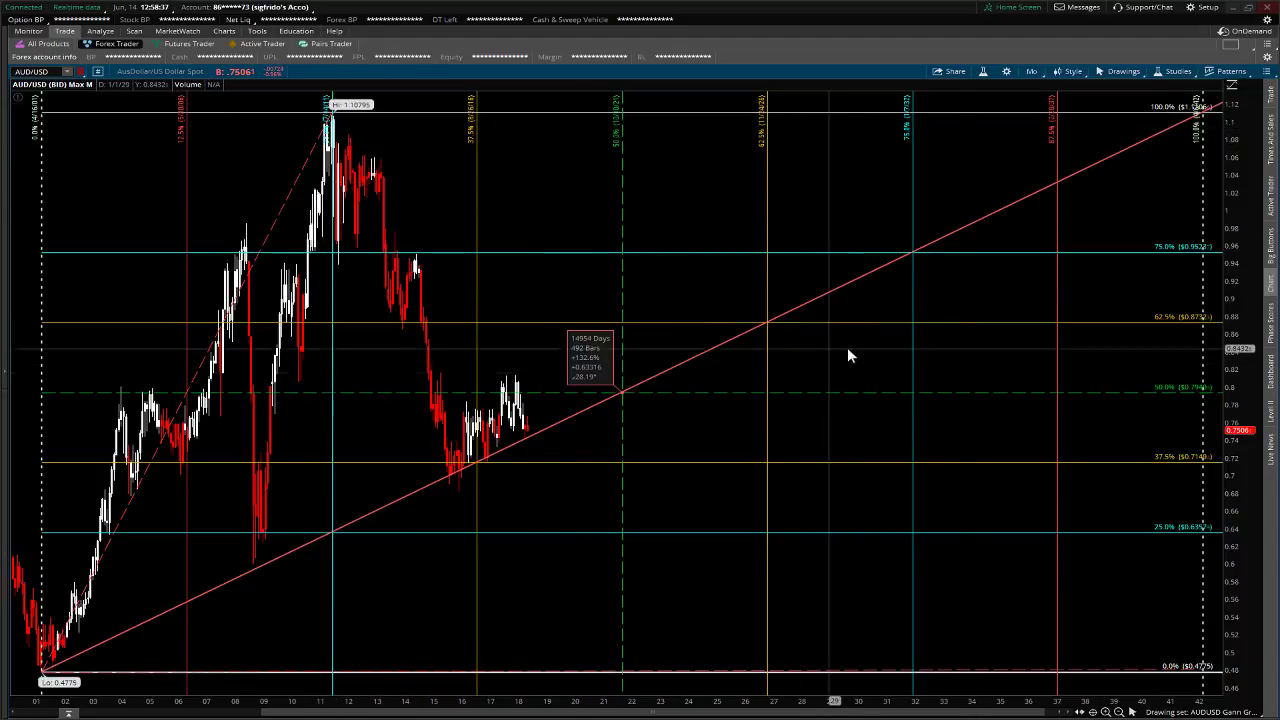
Open the diagonal trendline's properties and set its label to Never show
click(1132, 712)
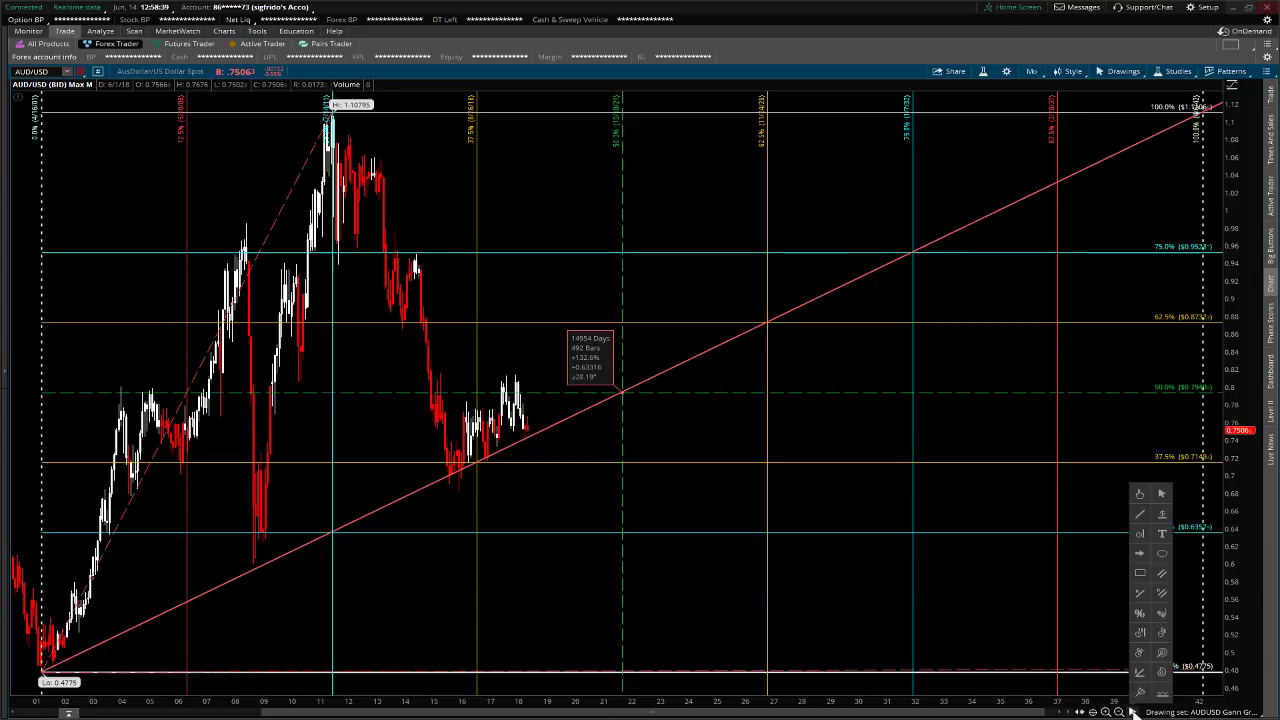
click(1163, 494)
double_click(1011, 205)
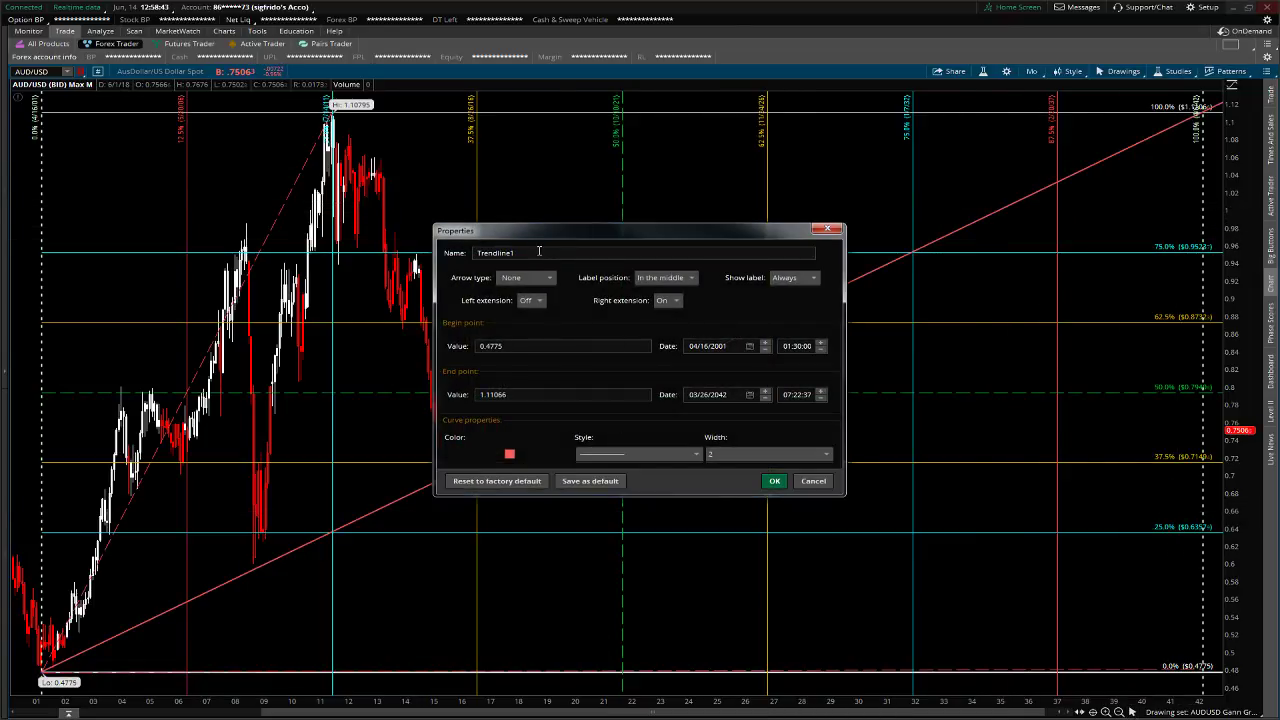
drag(544, 228, 848, 201)
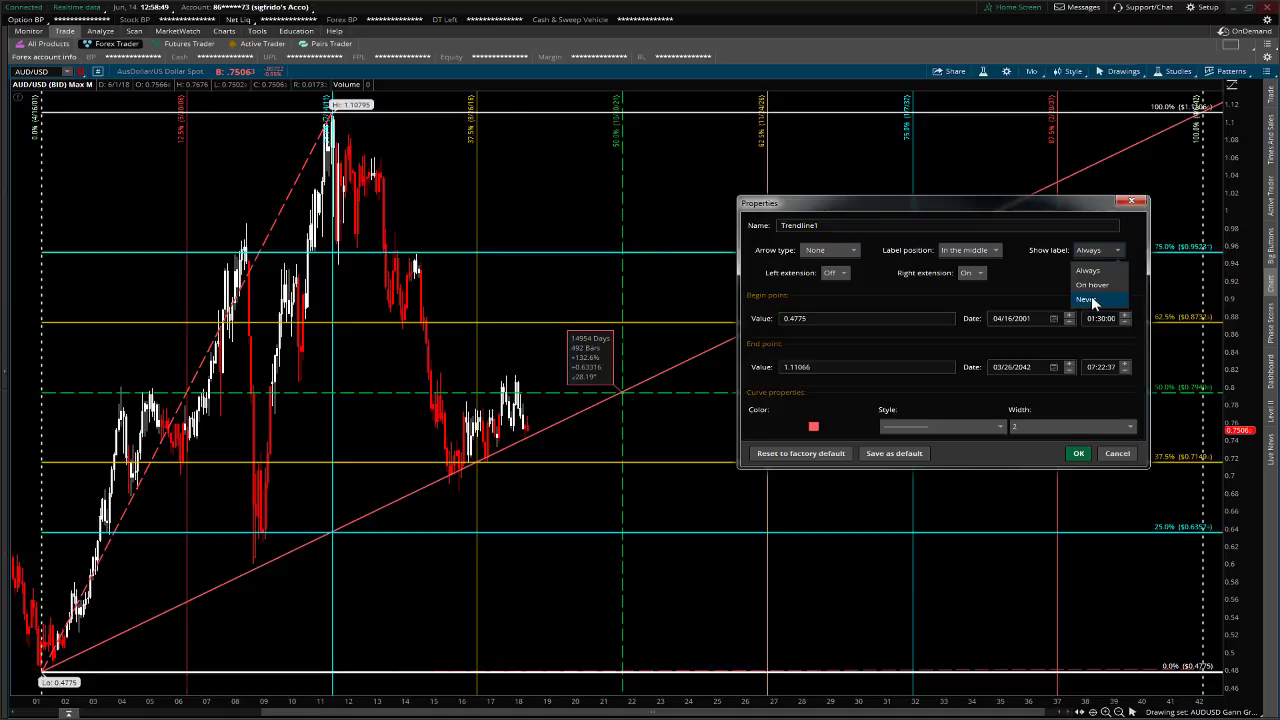
click(1090, 252)
click(1108, 256)
click(1090, 300)
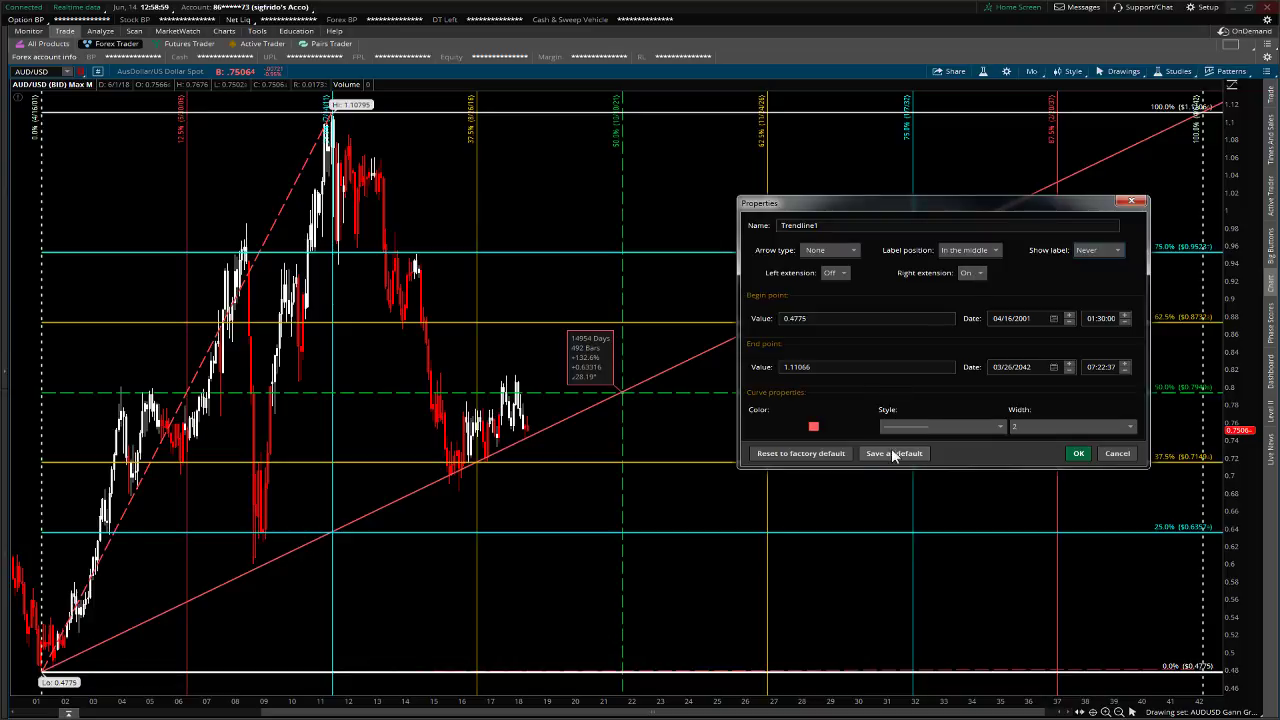
Style the ascending diagonal trendline as a green long-dashed line and apply the properties
click(815, 427)
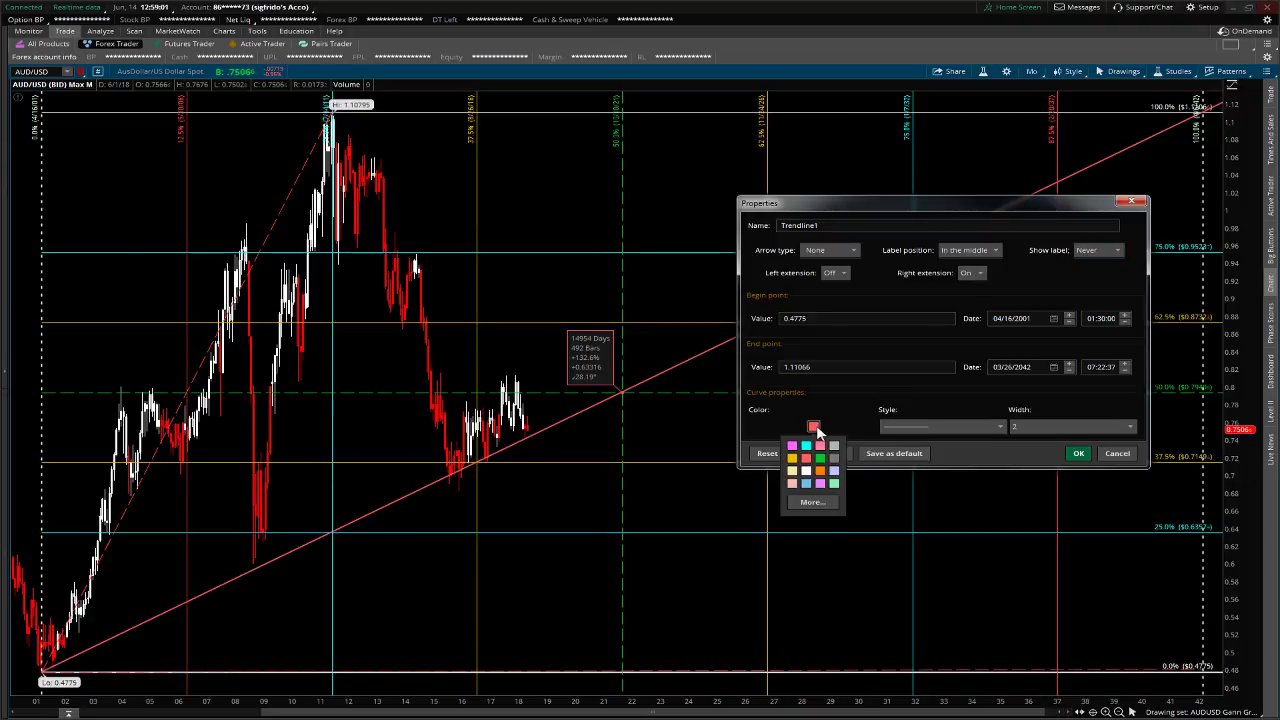
click(819, 458)
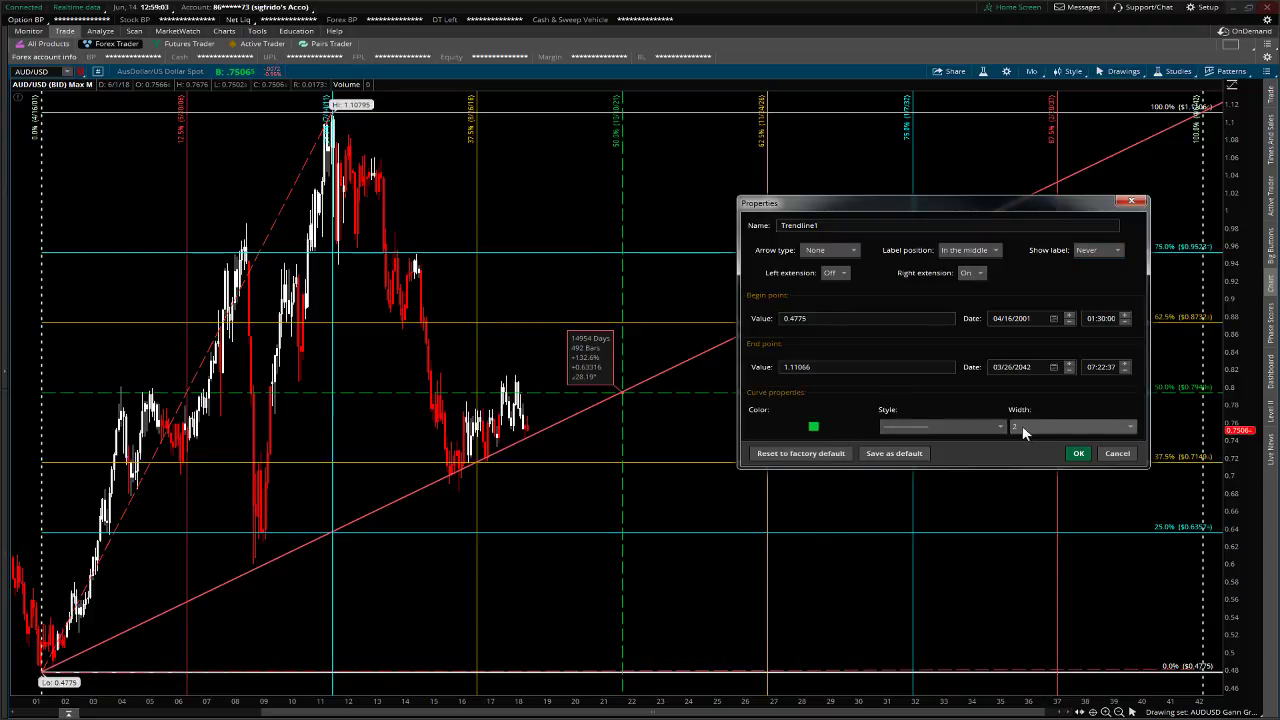
click(959, 427)
click(936, 463)
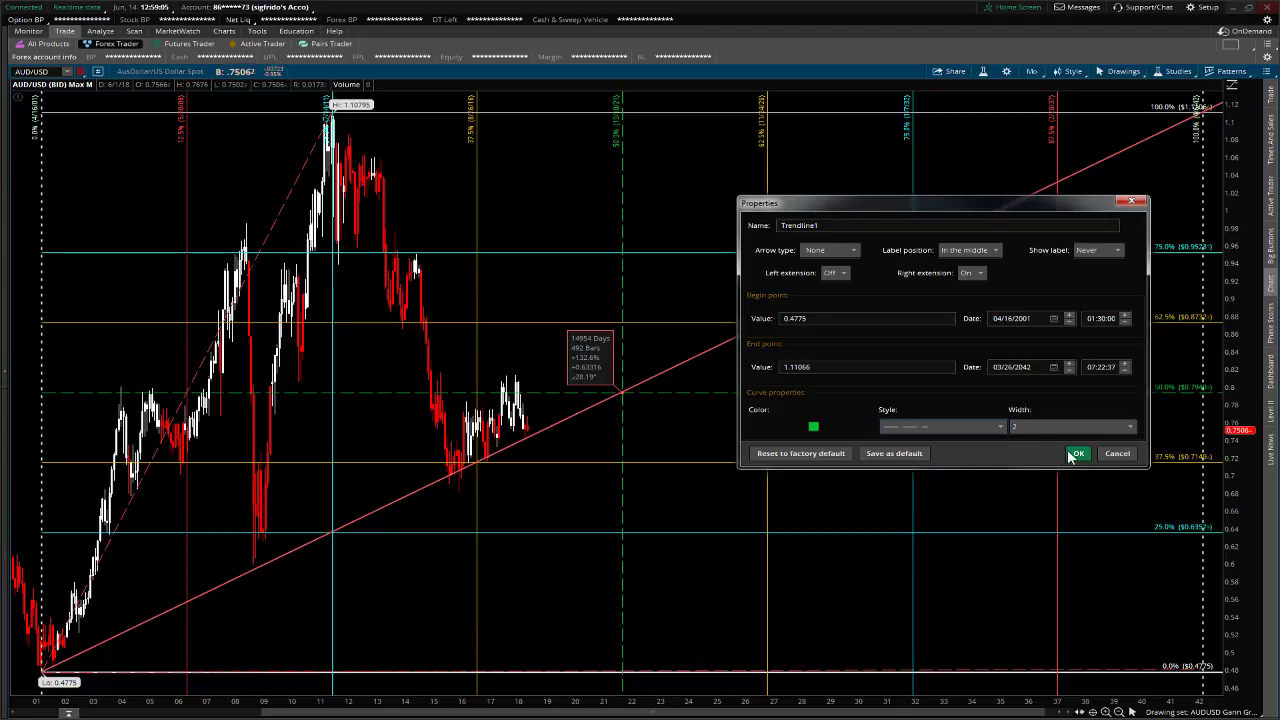
click(1076, 454)
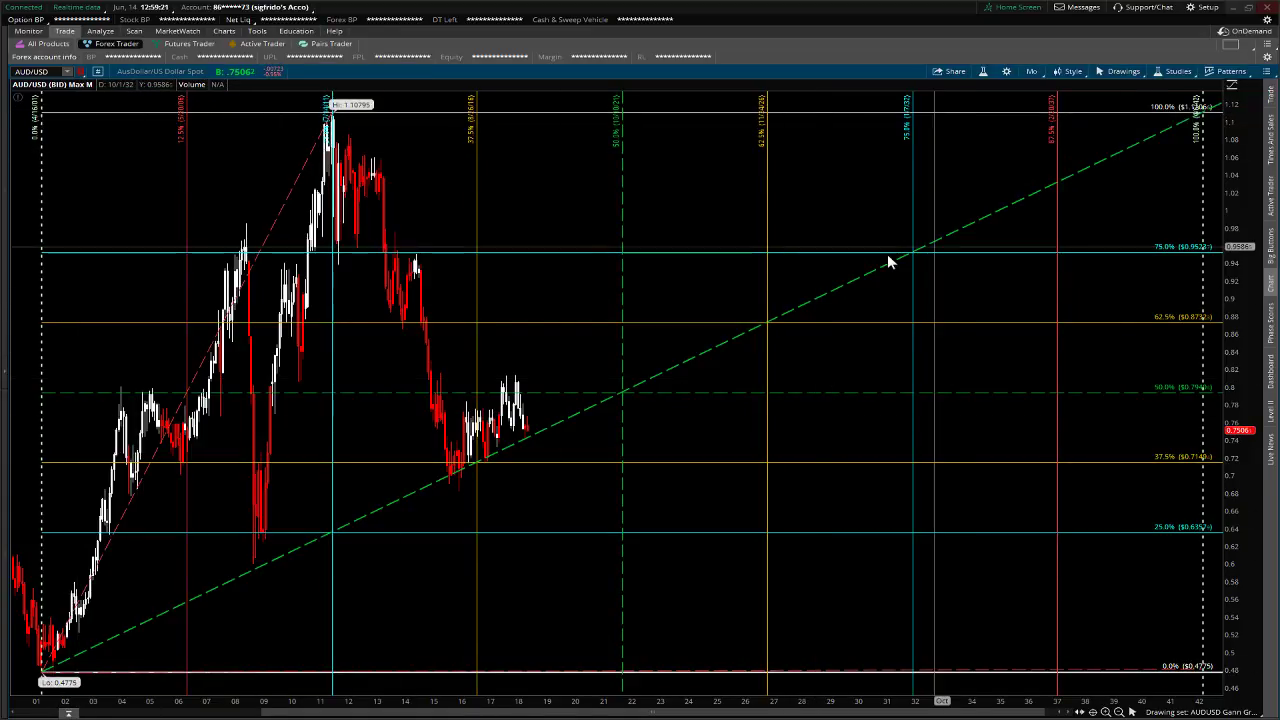
Draw a descending trendline from the grid's 100% price level at its 2001 start to the 0% price and 100% time corner in 2042
click(1127, 711)
click(1139, 515)
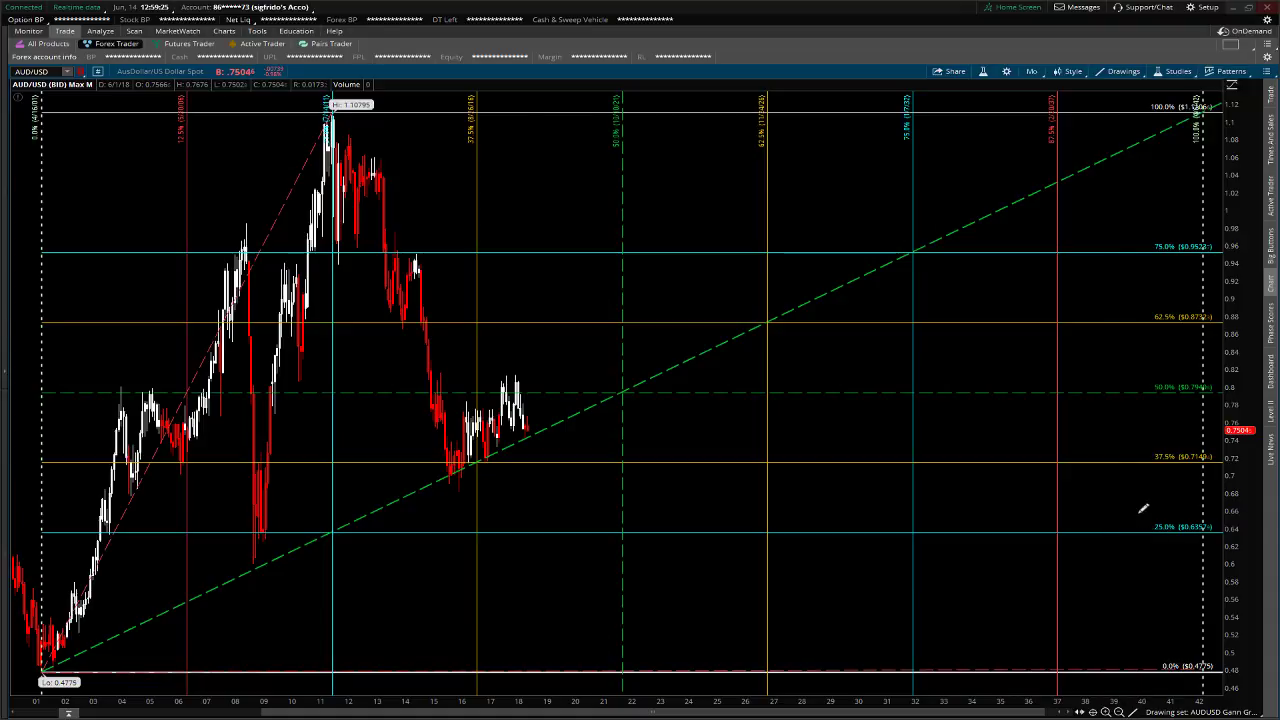
click(42, 112)
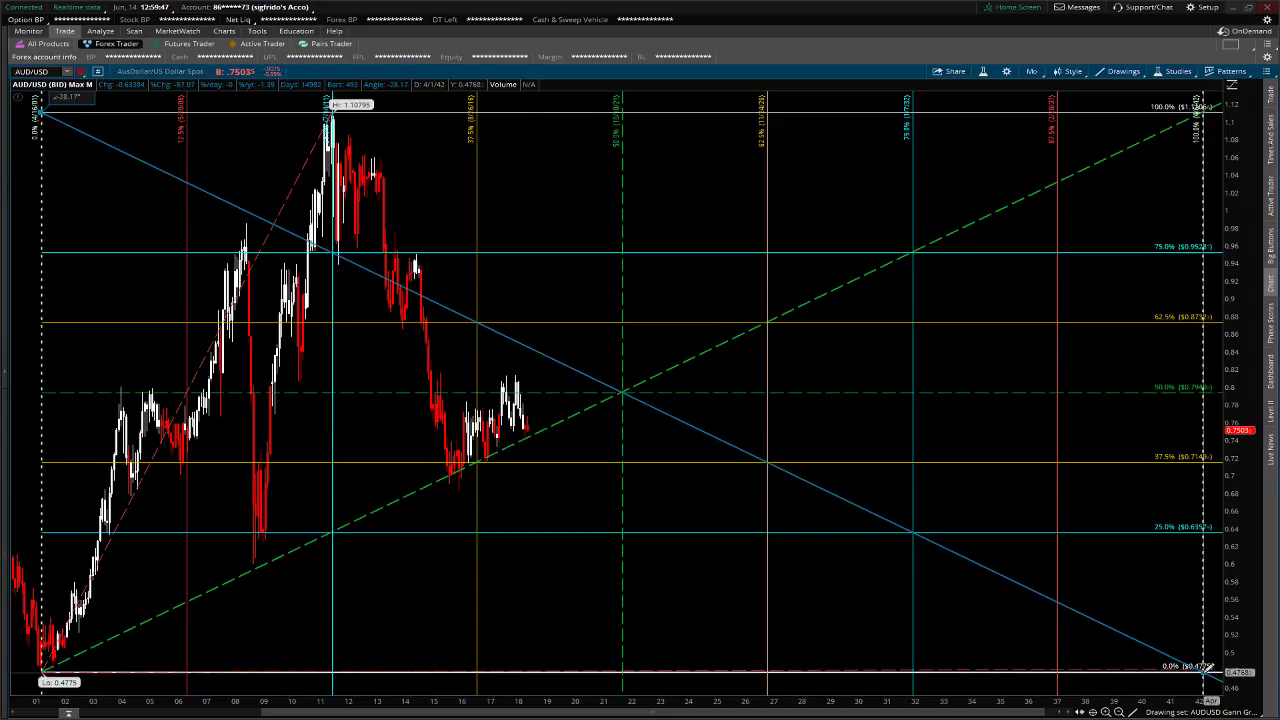
click(1207, 668)
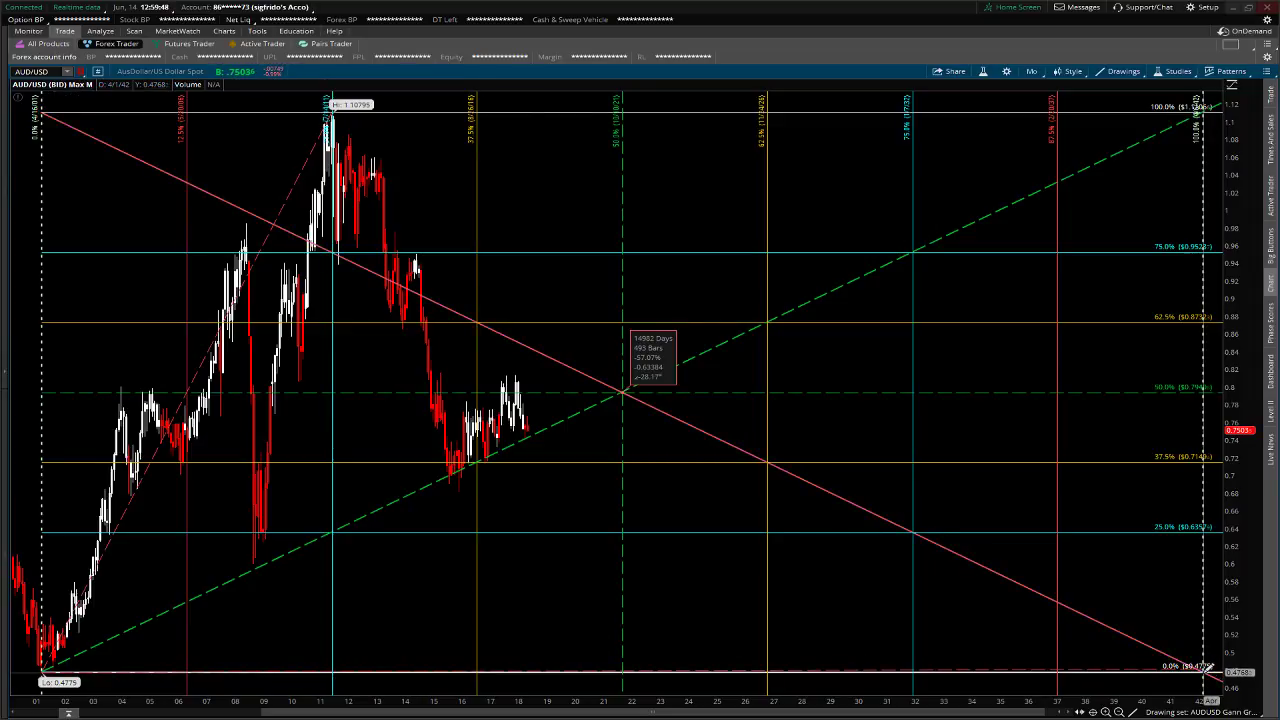
click(1134, 712)
click(1157, 502)
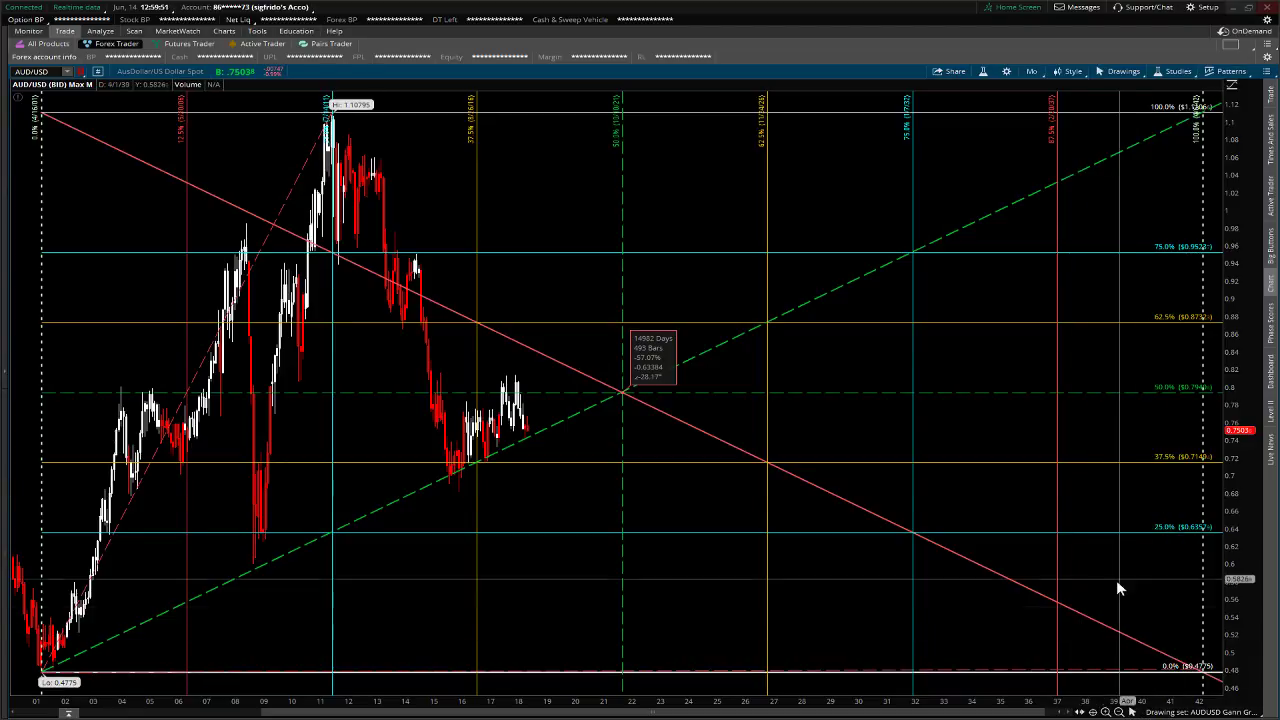
Set the descending trendline's label to Never show and style the line green and long-dashed
double_click(1099, 621)
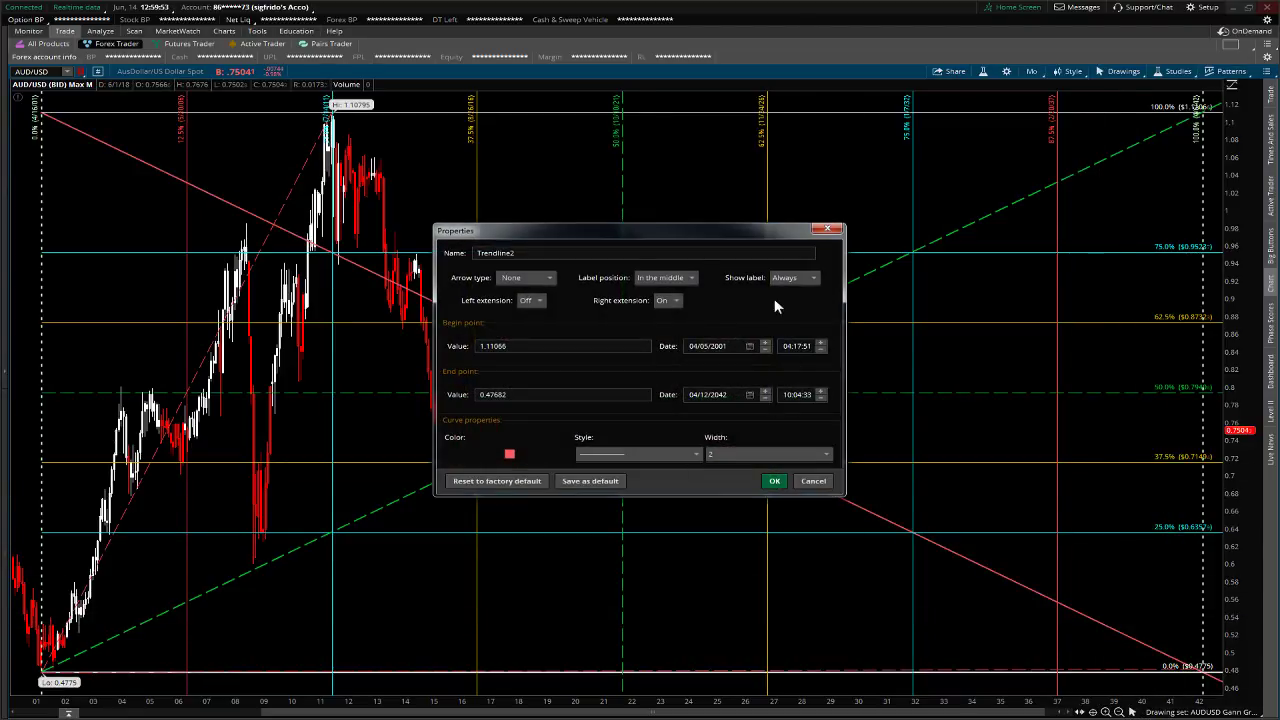
click(806, 280)
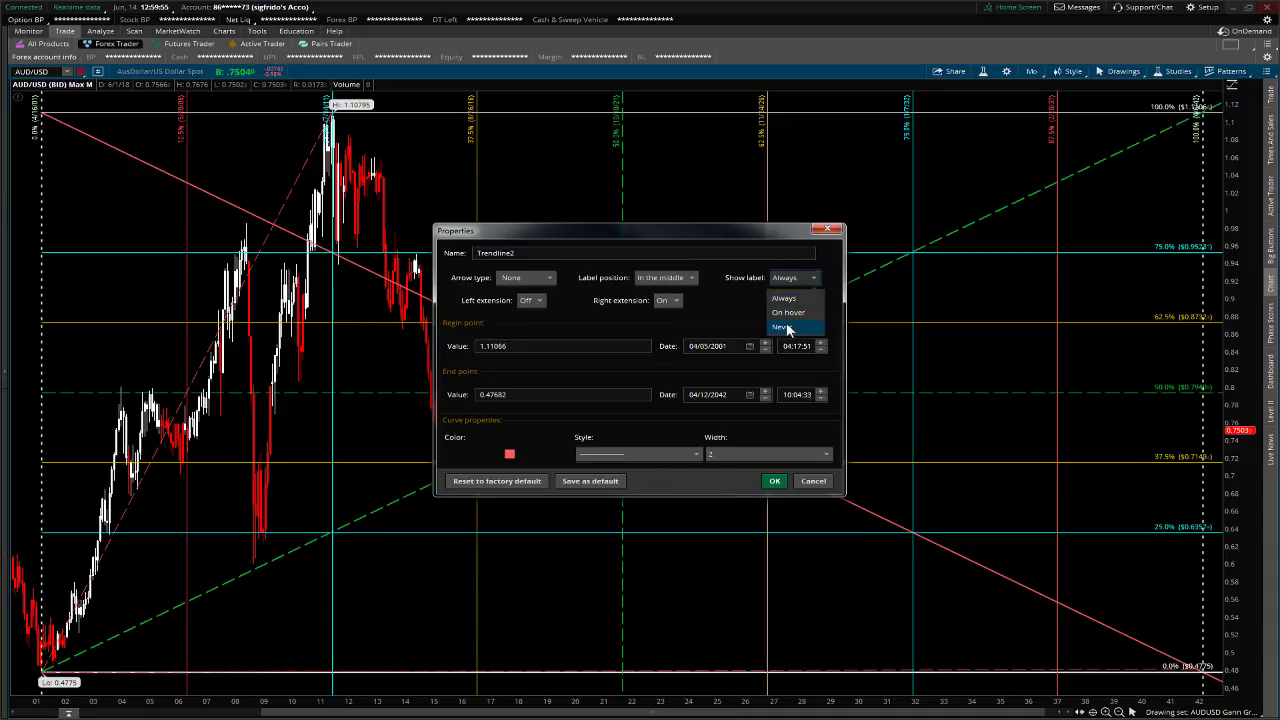
click(790, 330)
click(510, 454)
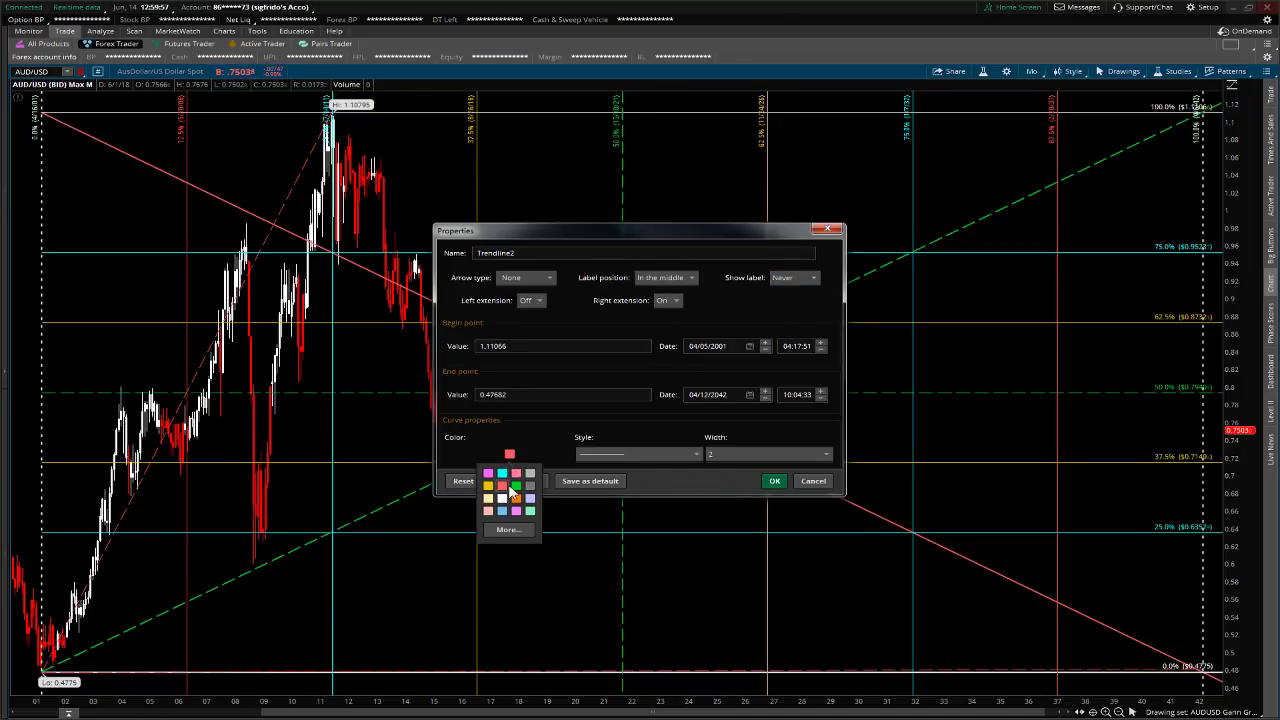
click(515, 488)
click(600, 455)
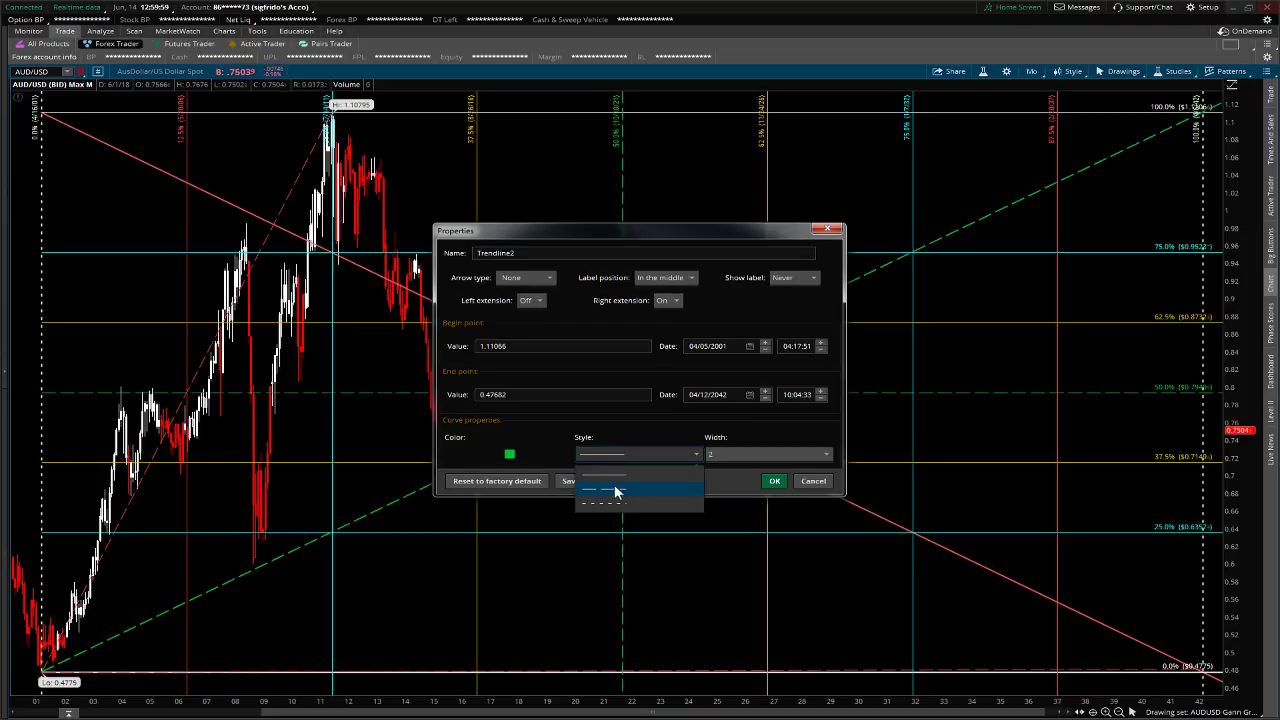
click(619, 492)
click(774, 481)
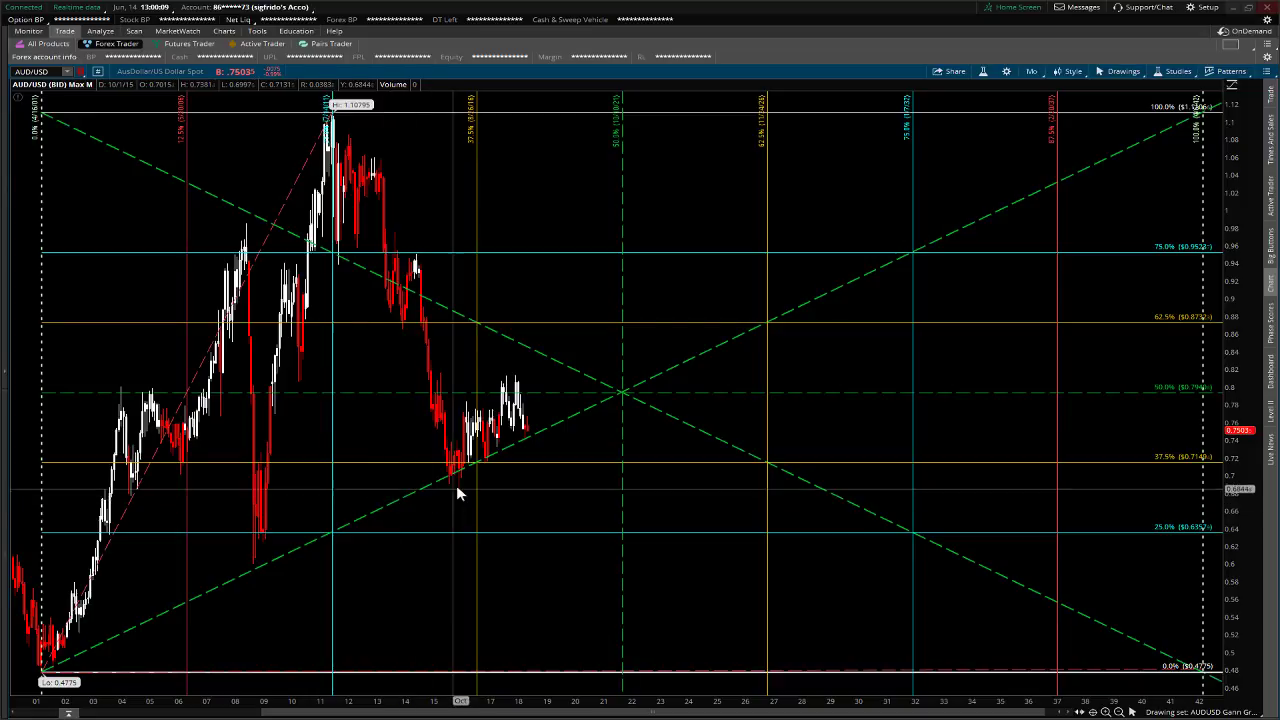
Examine how the 2015 to 2018 monthly candles meet the ascending diagonal, marking the contact area with temporary arrows
mouse_move(532, 438)
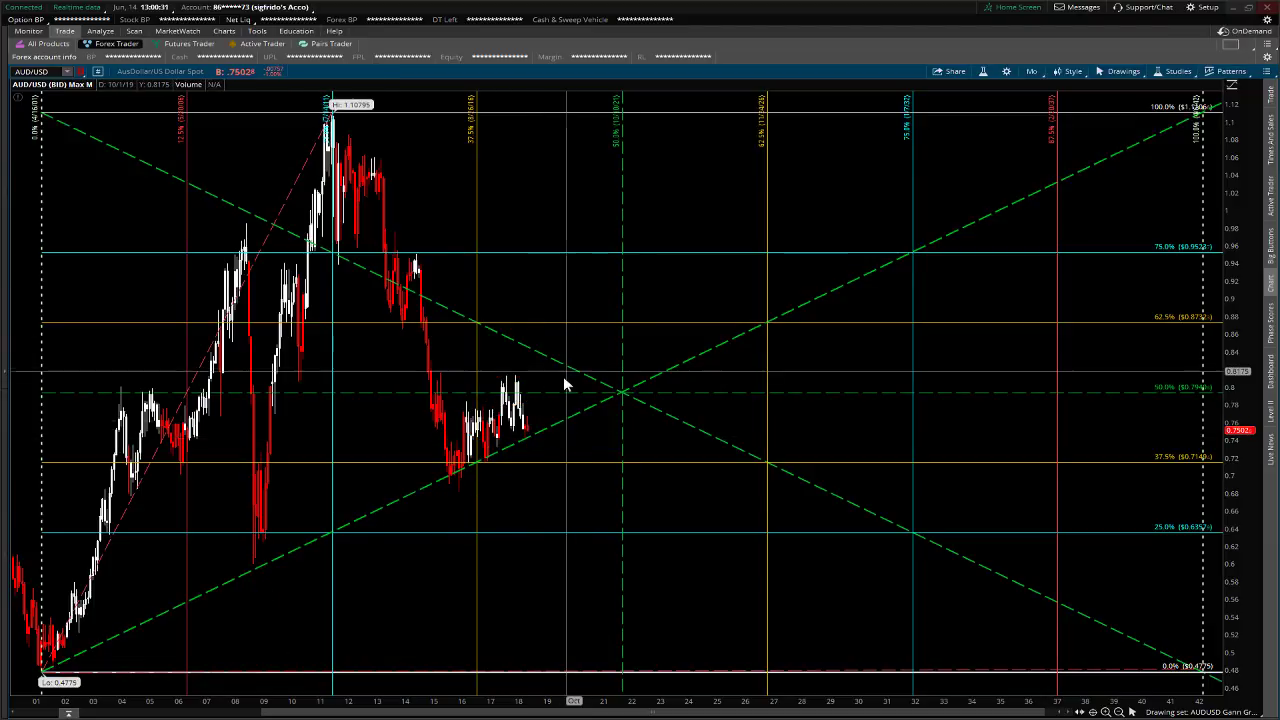
mouse_move(598, 378)
mouse_down()
mouse_move(580, 372)
mouse_move(443, 482)
mouse_up()
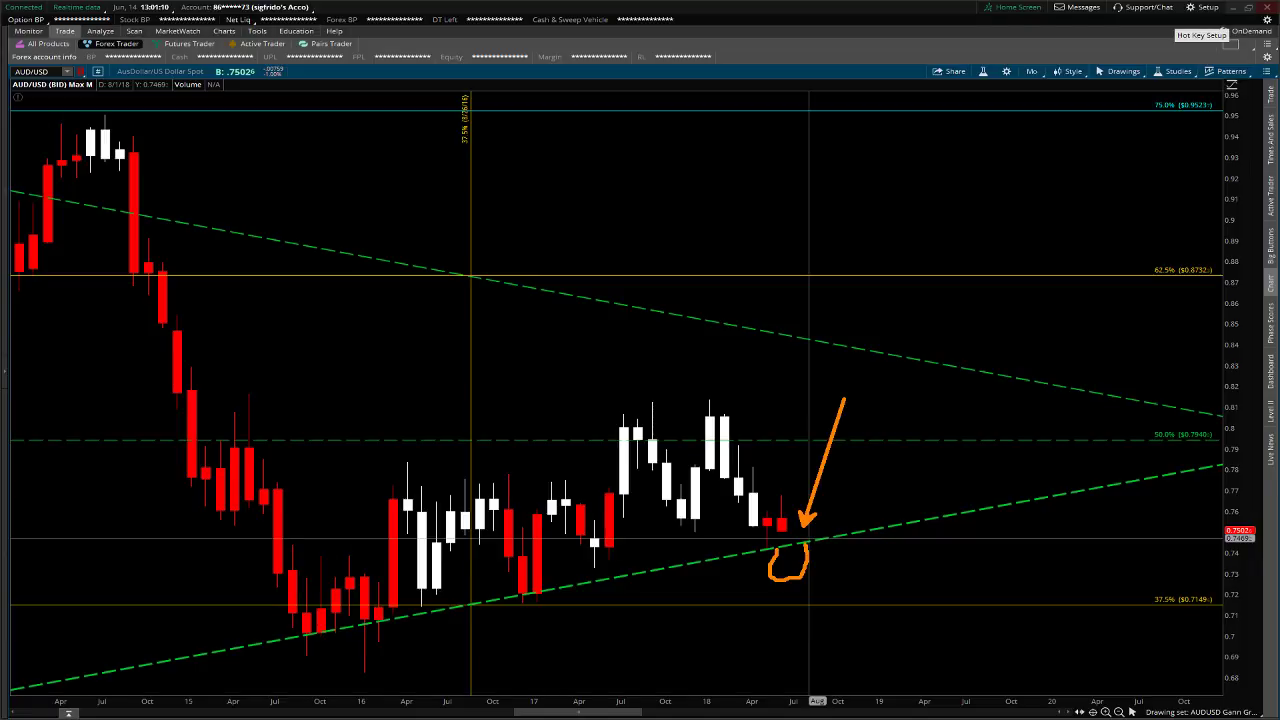
key(Escape)
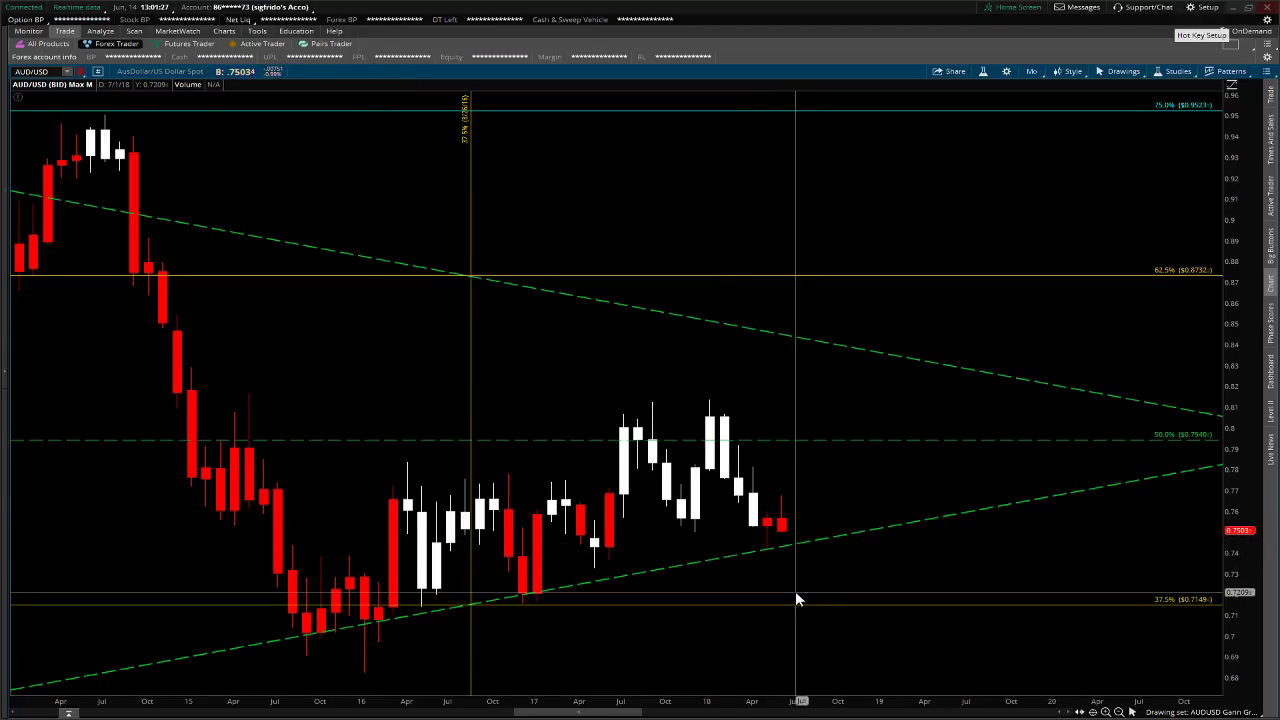
drag(797, 590, 930, 522)
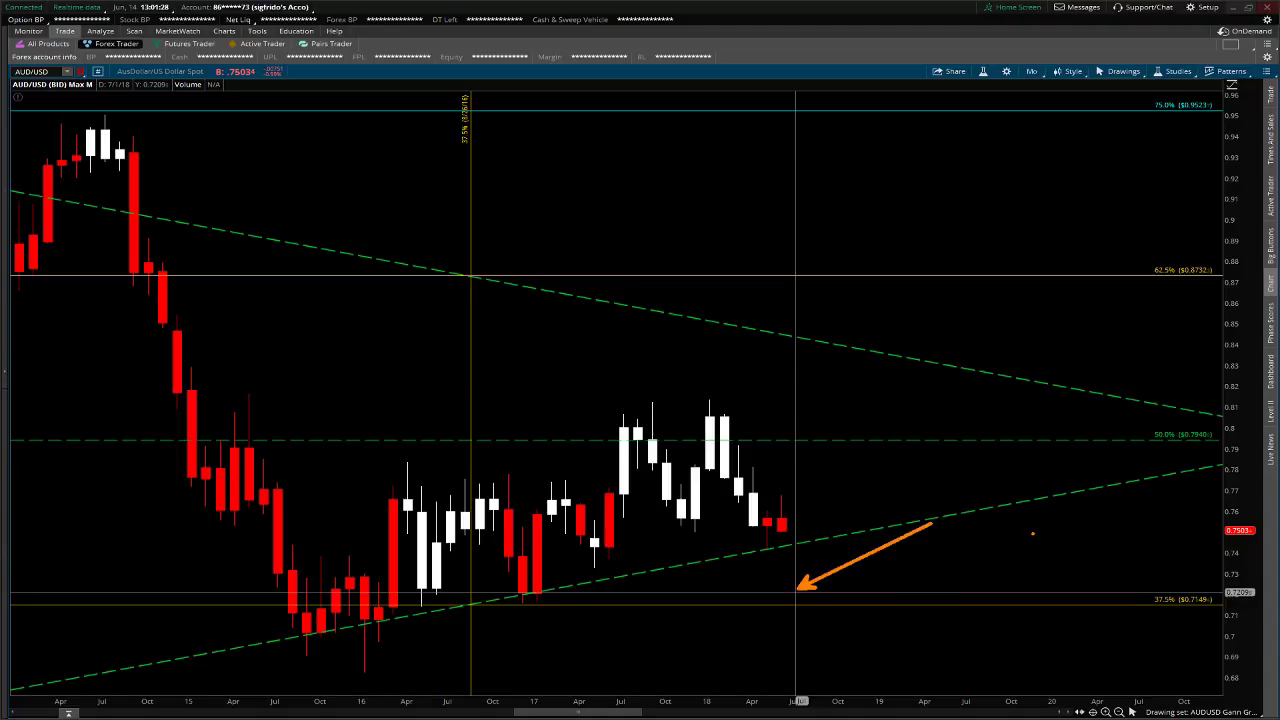
key(Escape)
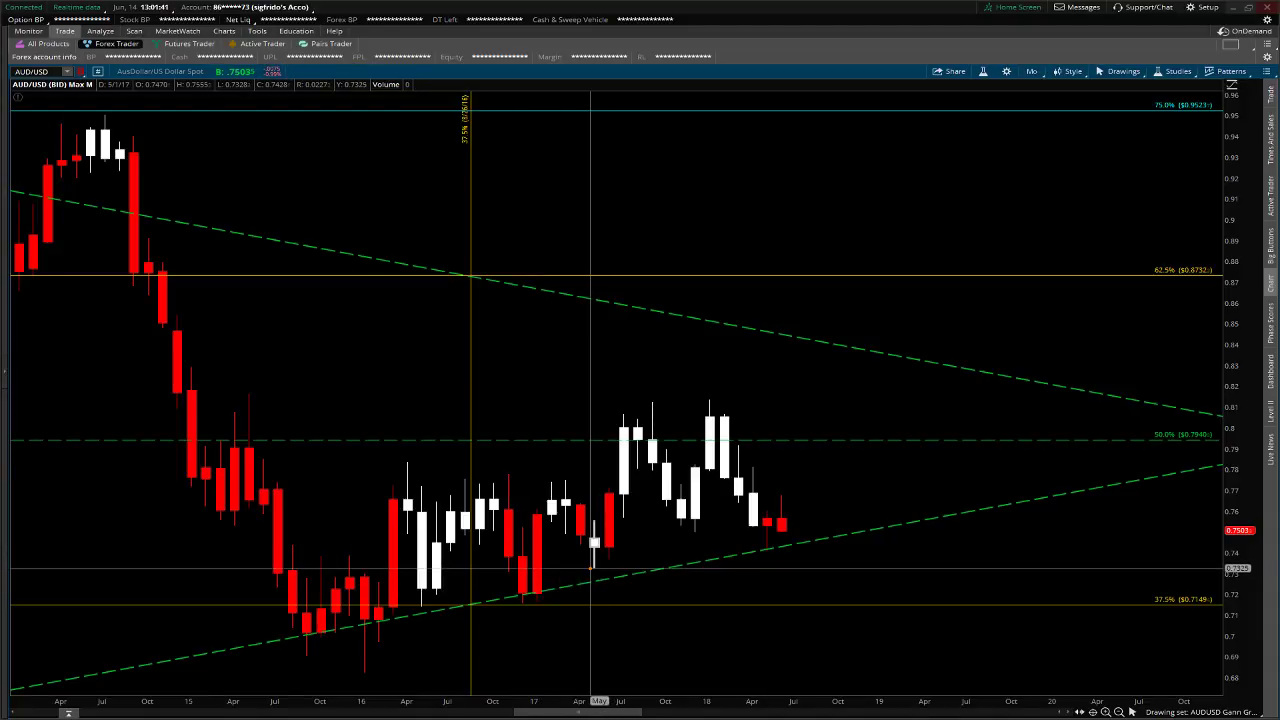
mouse_move(594, 567)
mouse_down()
mouse_move(837, 577)
mouse_move(894, 560)
mouse_move(887, 568)
mouse_up()
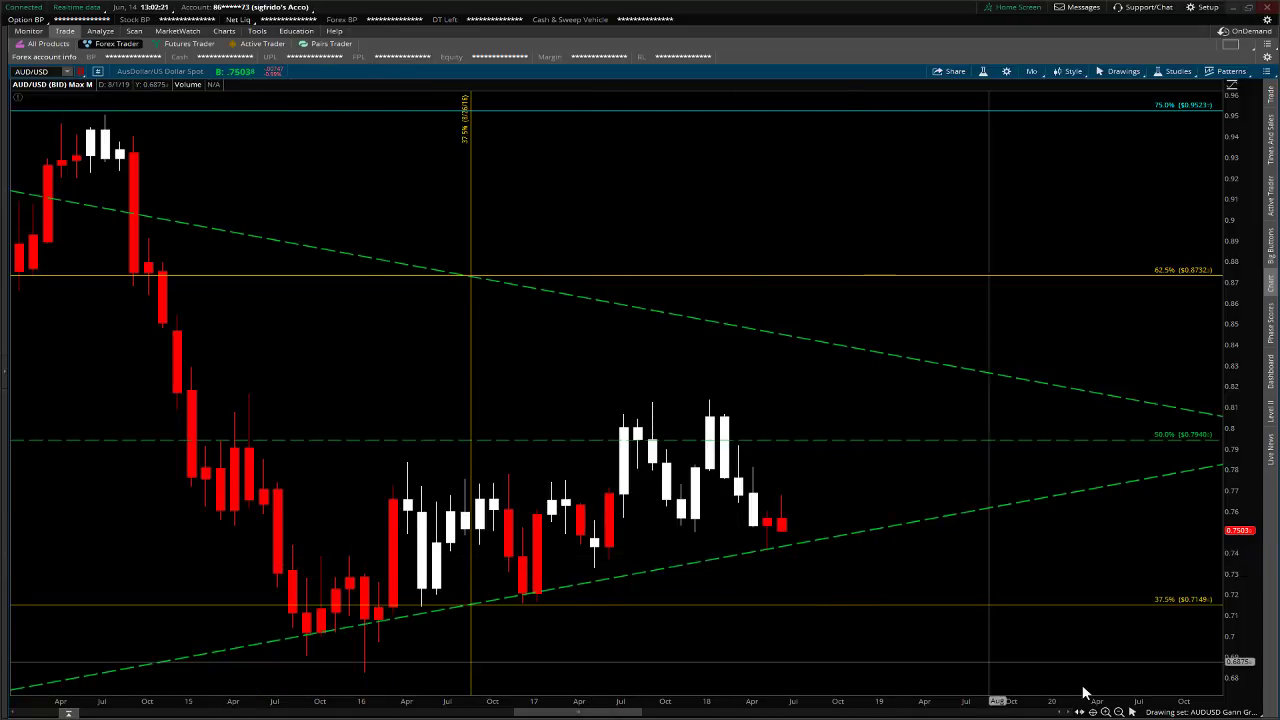
Draw a parallel channel along the ascending diagonal from September 2015 to December 2016, with its upper line along the 2017 and 2018 highs
click(1133, 710)
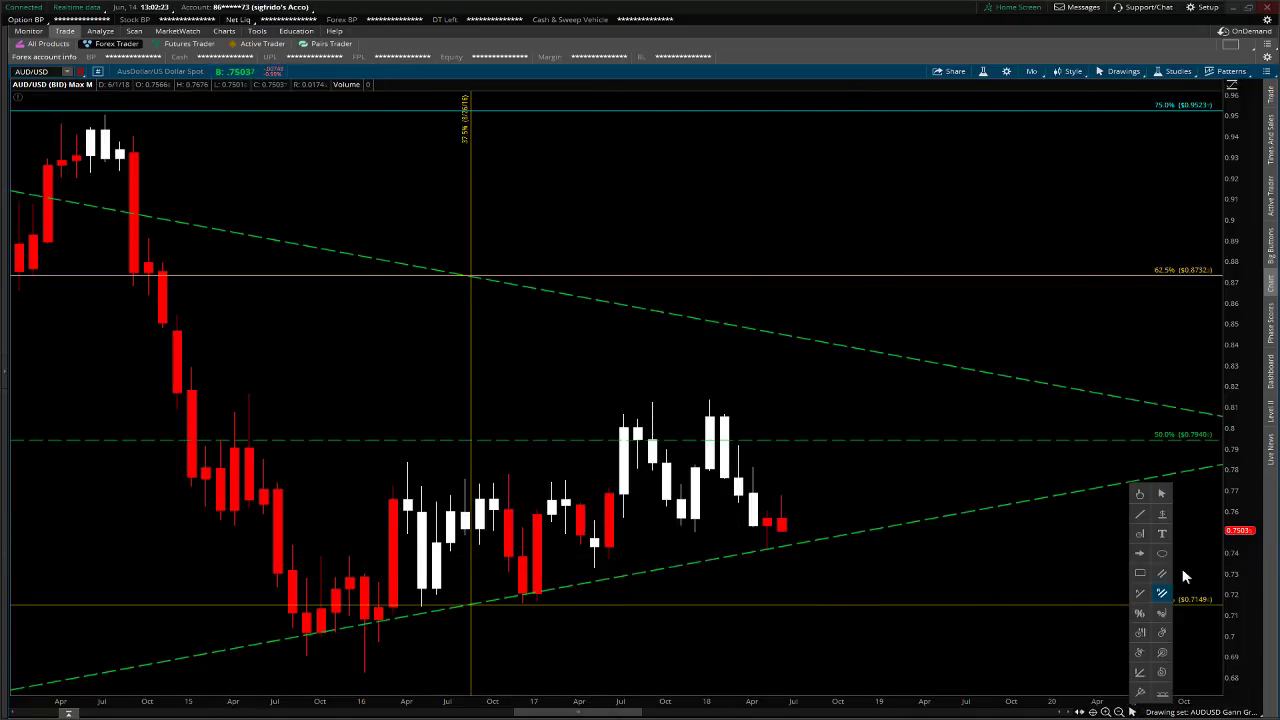
click(1162, 575)
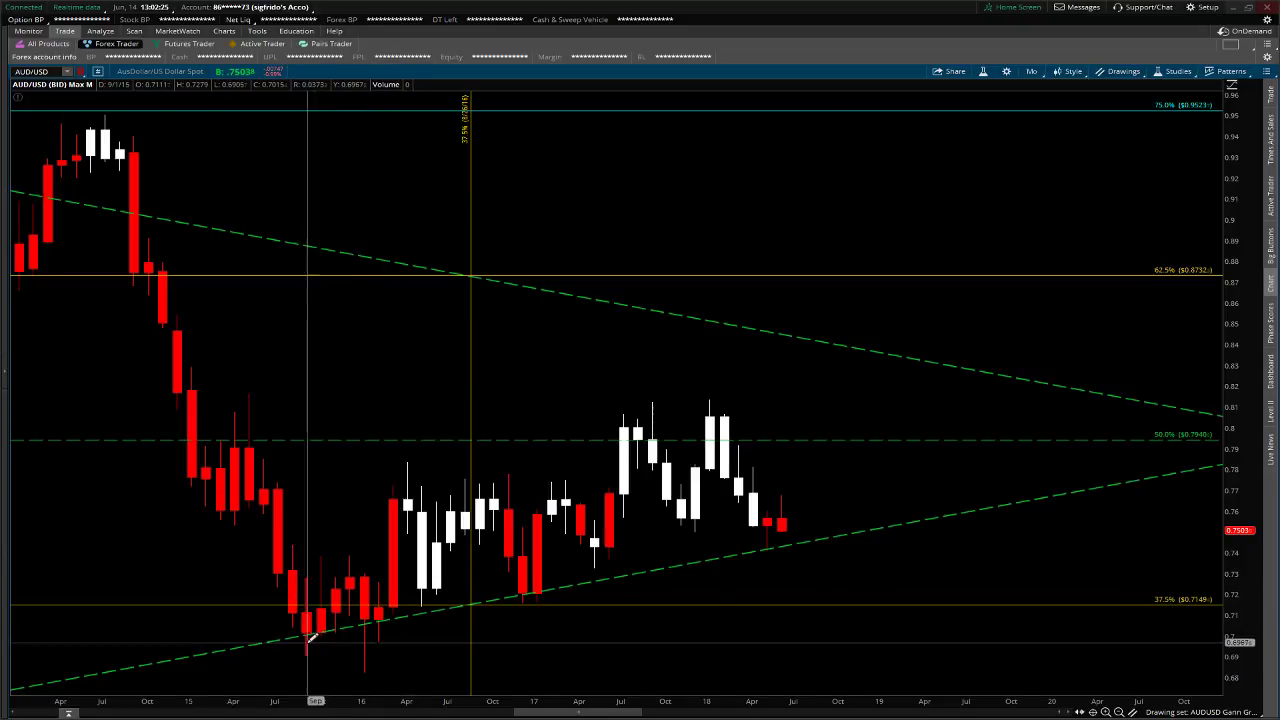
mouse_move(306, 633)
mouse_down()
mouse_move(491, 611)
mouse_move(527, 591)
mouse_up()
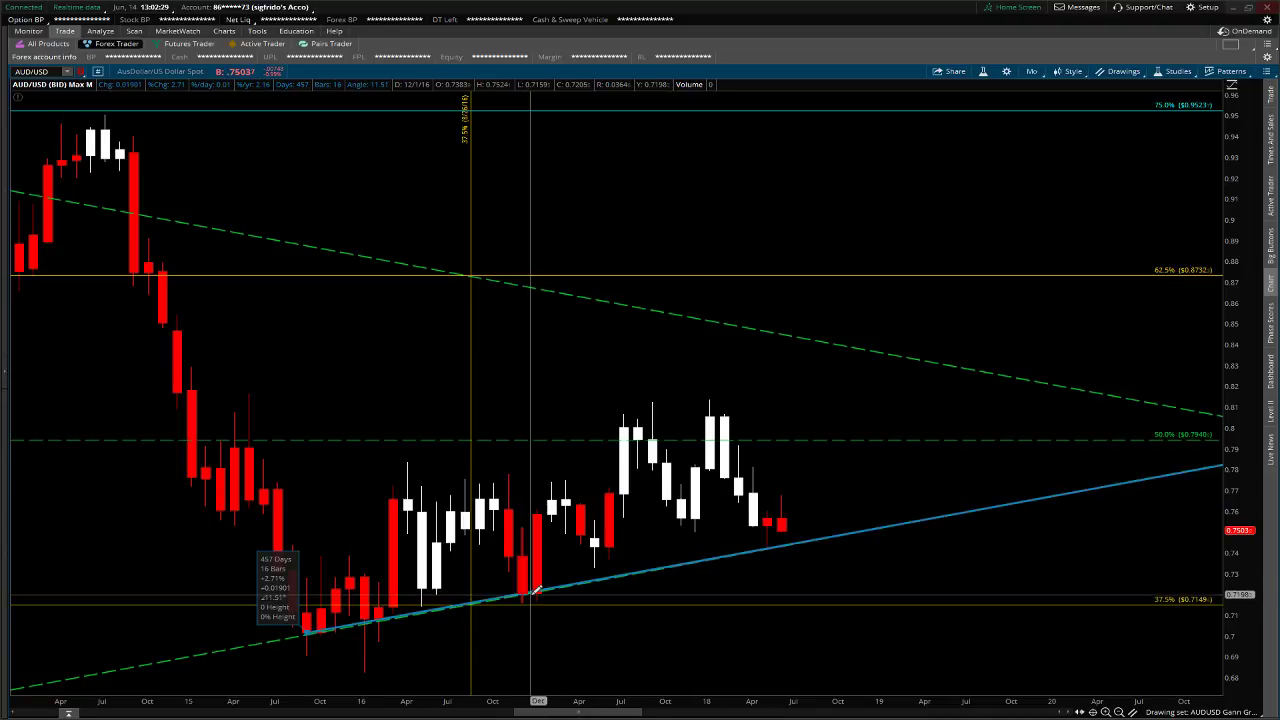
click(418, 452)
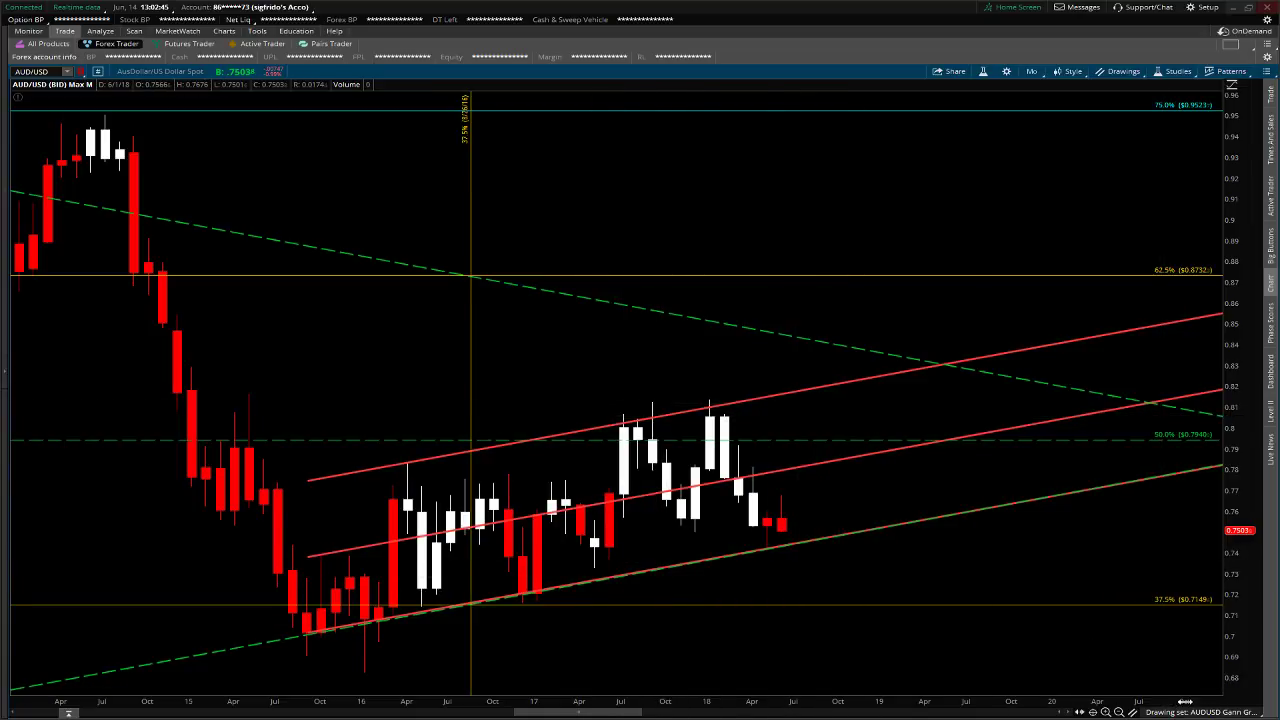
Delete the parallel channel drawn along the ascending diagonal
click(1135, 712)
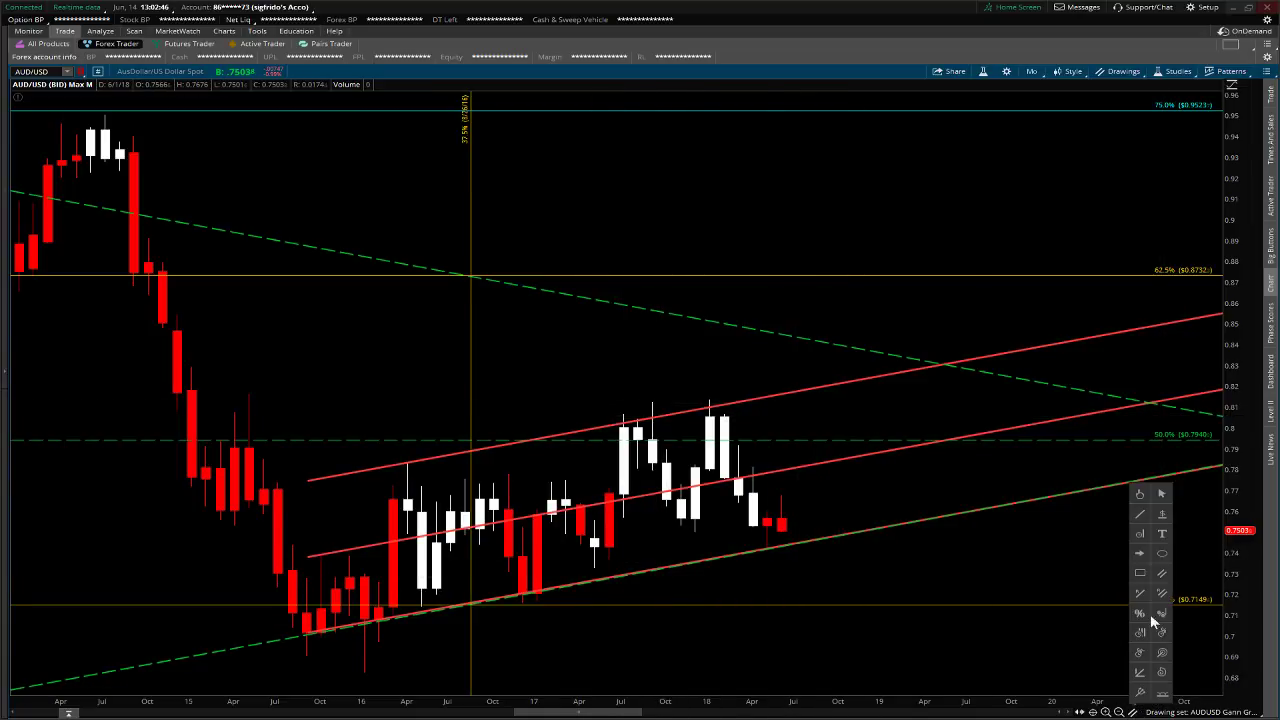
click(1162, 492)
click(820, 388)
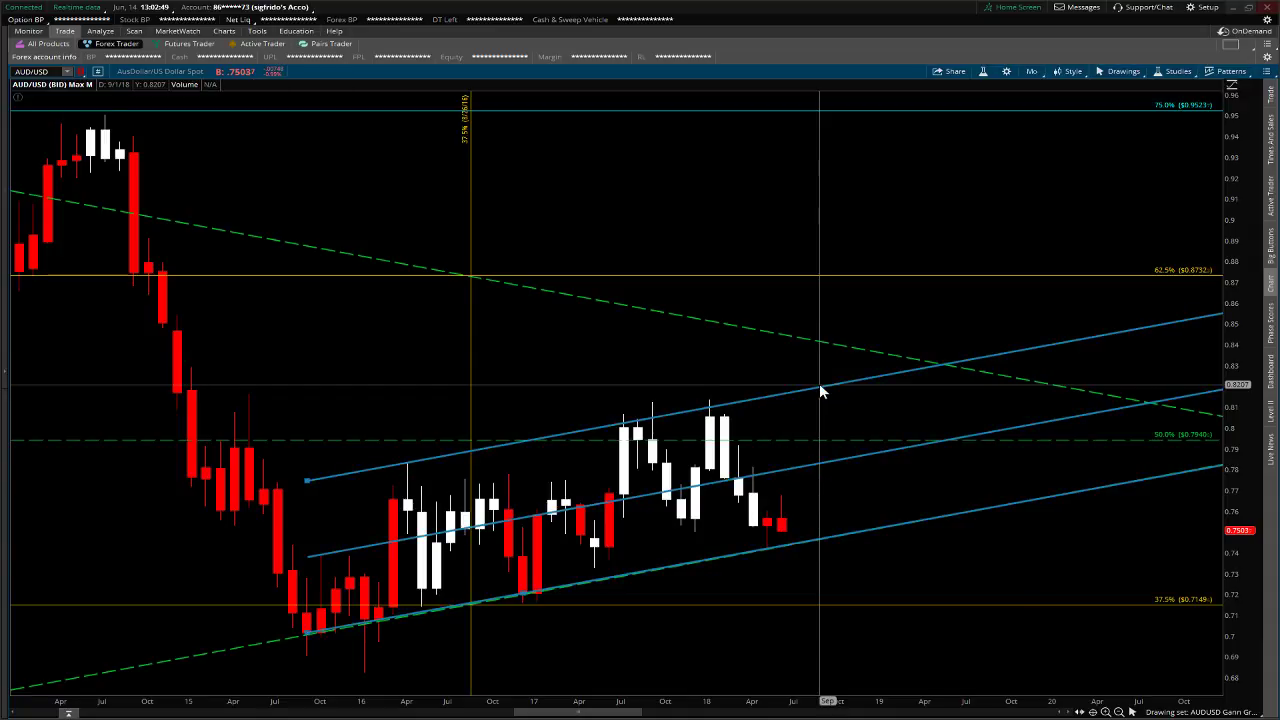
key(Delete)
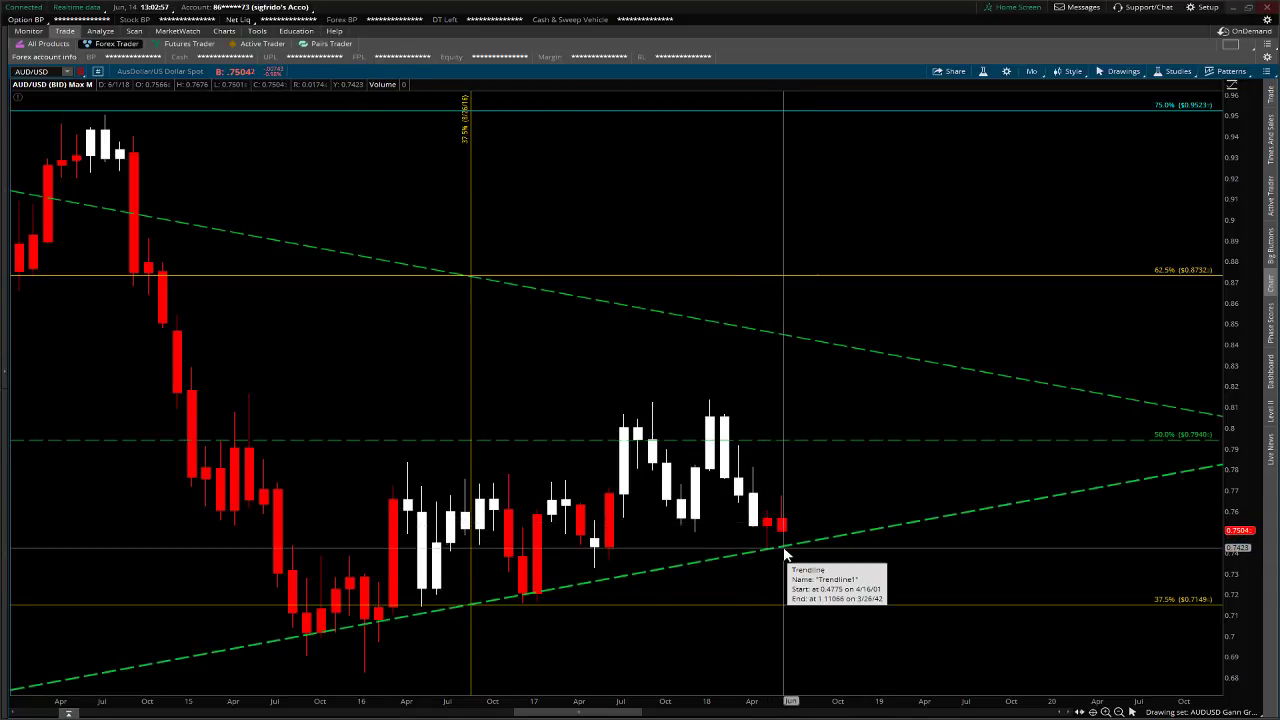
Switch the chart to the 180 D : 12h time frame and examine the May 2018 low against the ascending diagonal
mouse_move(783, 552)
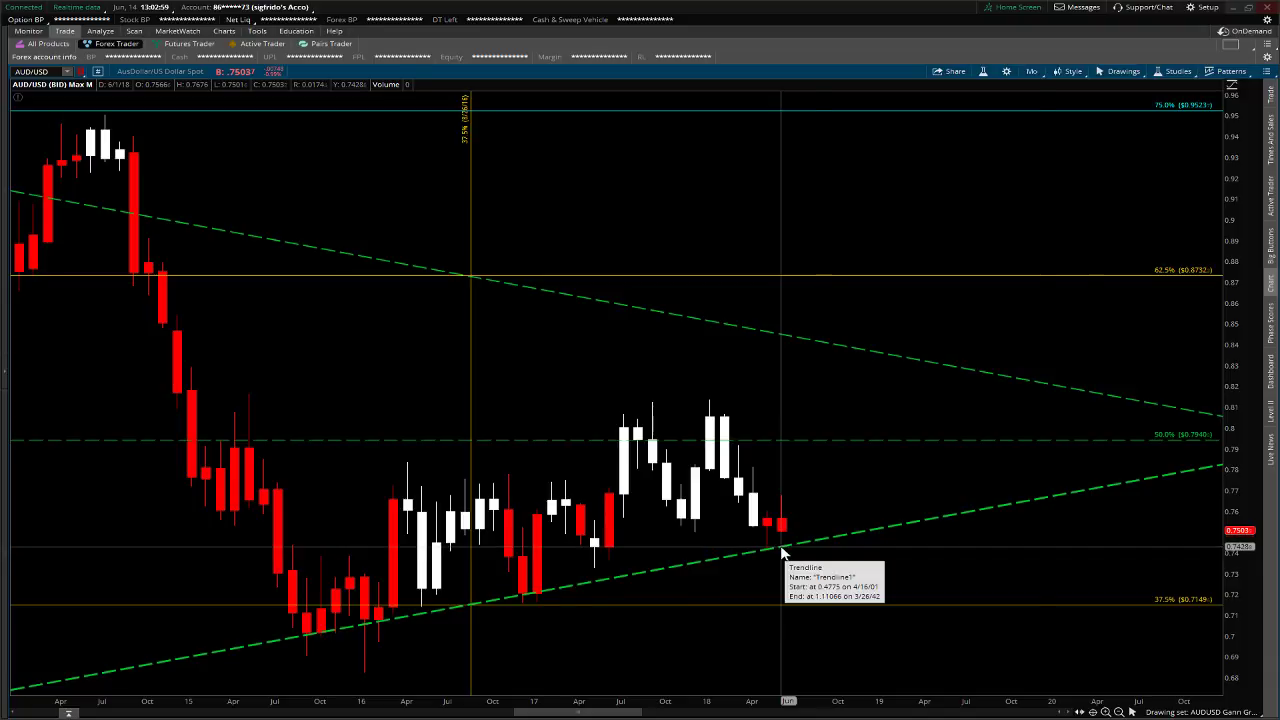
click(1029, 72)
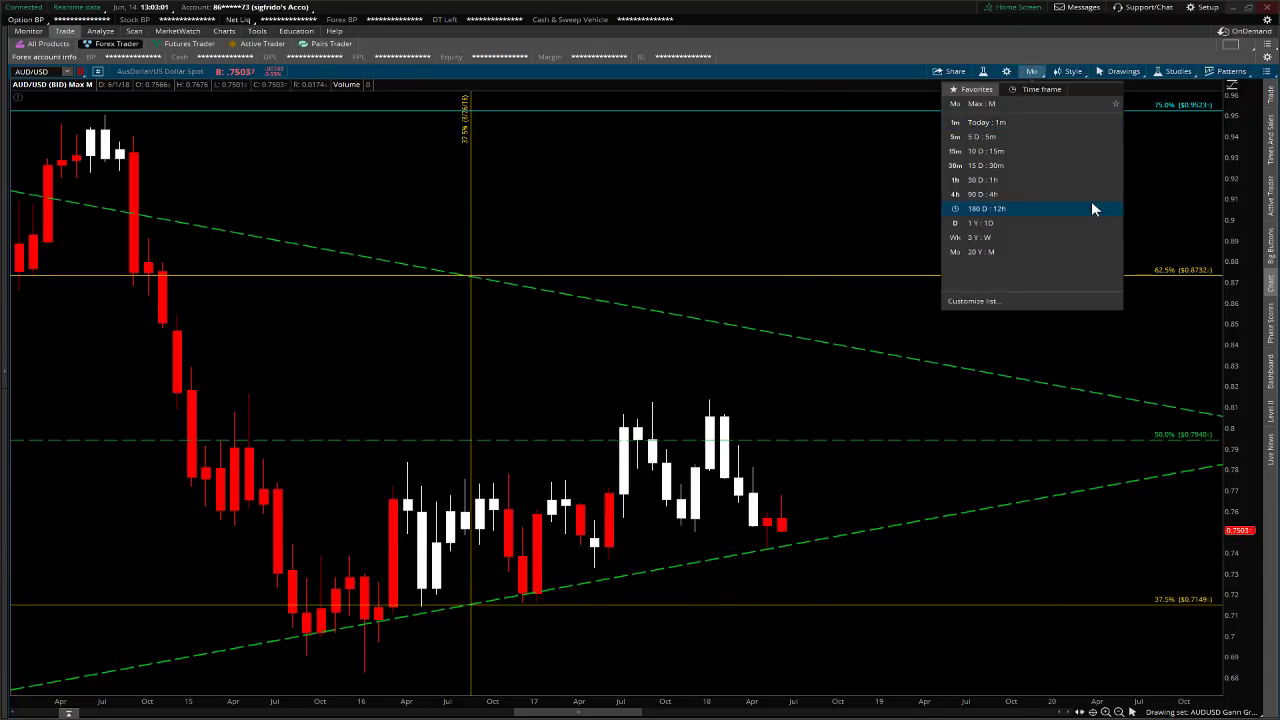
click(1008, 212)
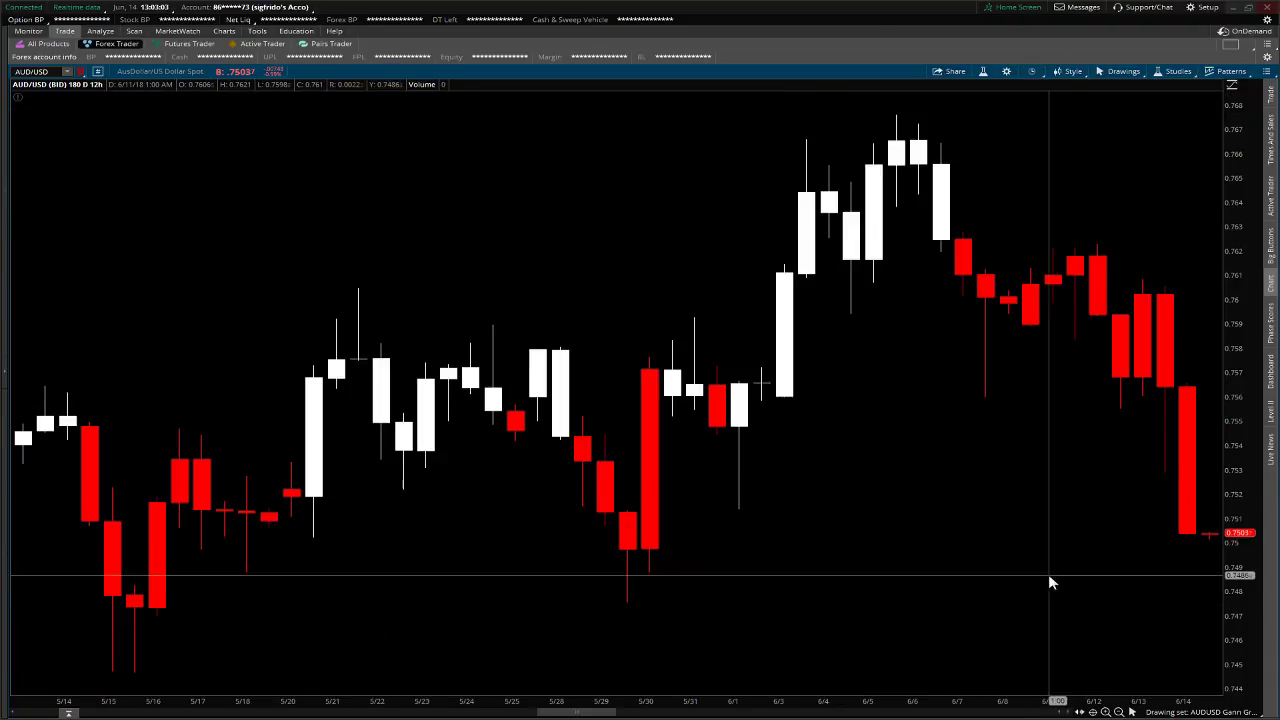
click(1119, 711)
click(1119, 711)
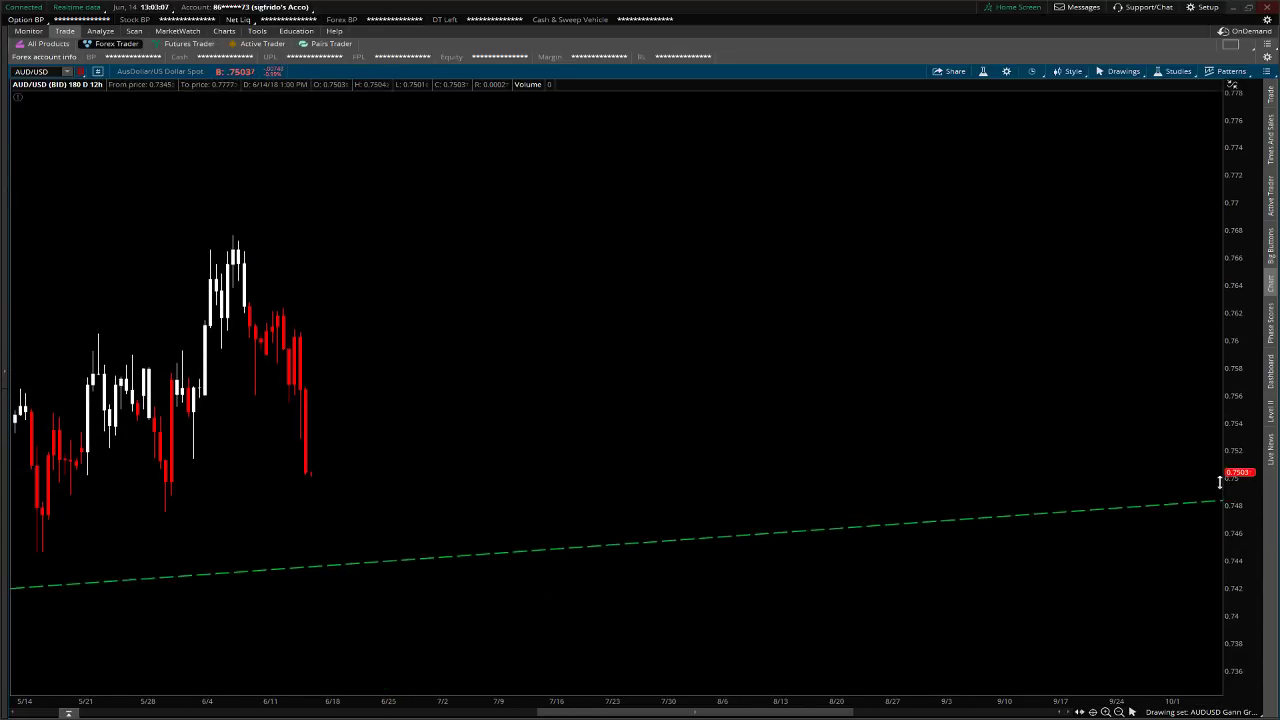
scroll(582, 686, up, 15)
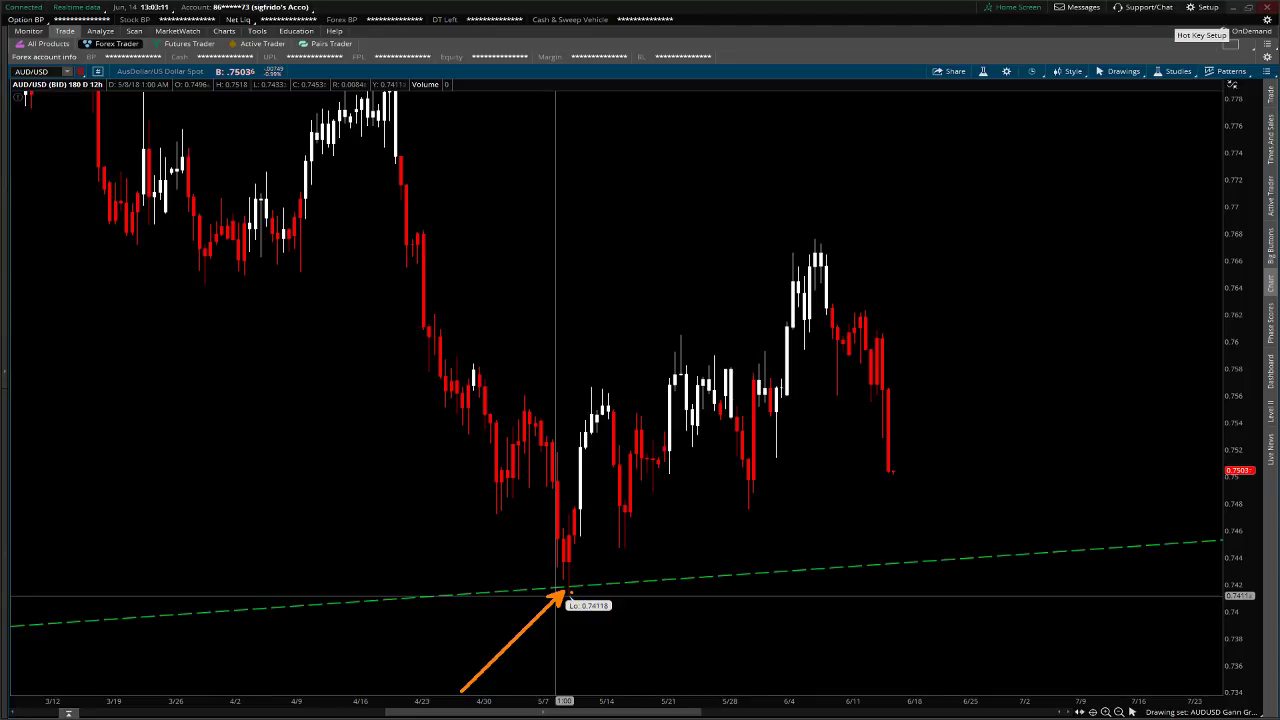
click(1119, 711)
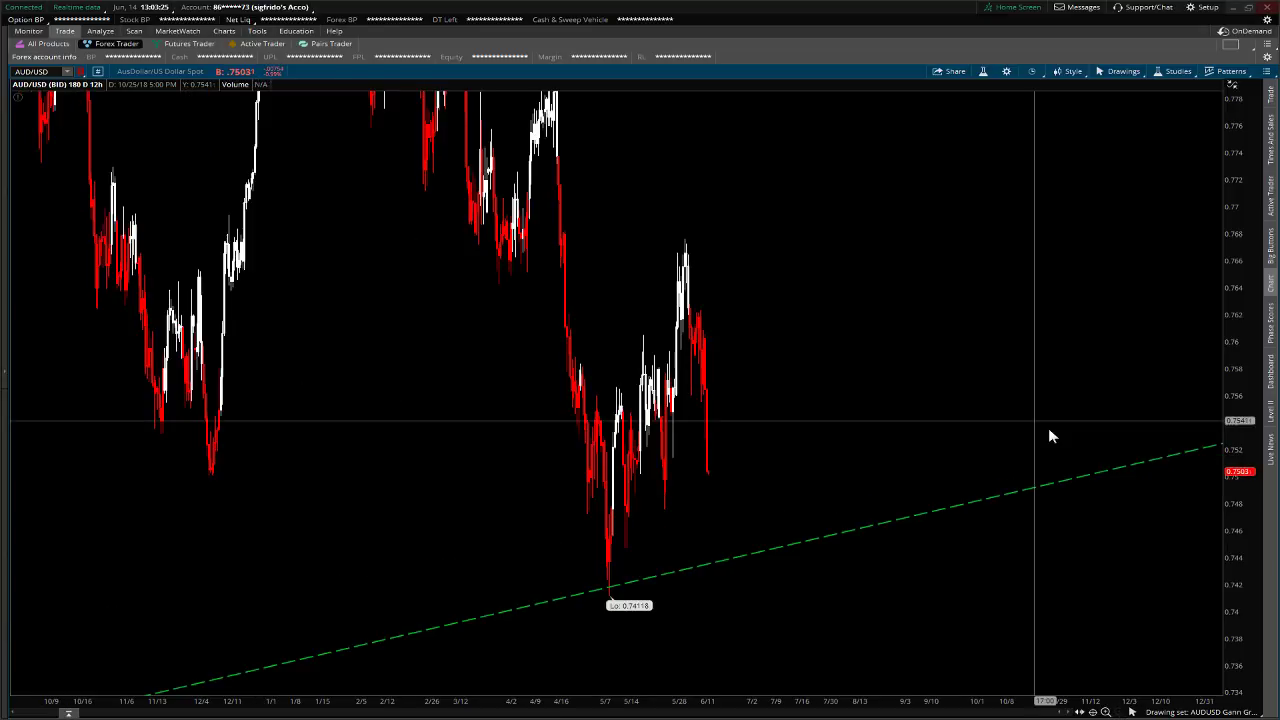
Switch the chart to the 20 Y : M time frame and compress the price scale around the whole grid
click(1033, 70)
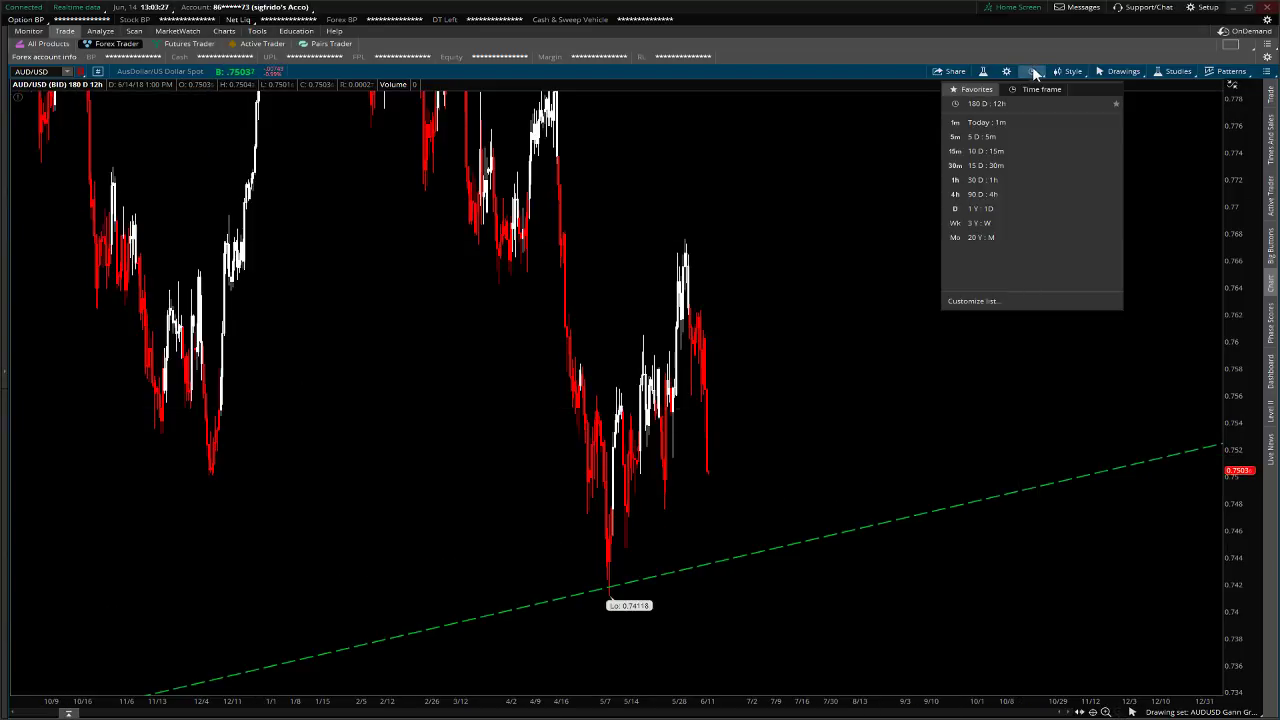
click(1006, 238)
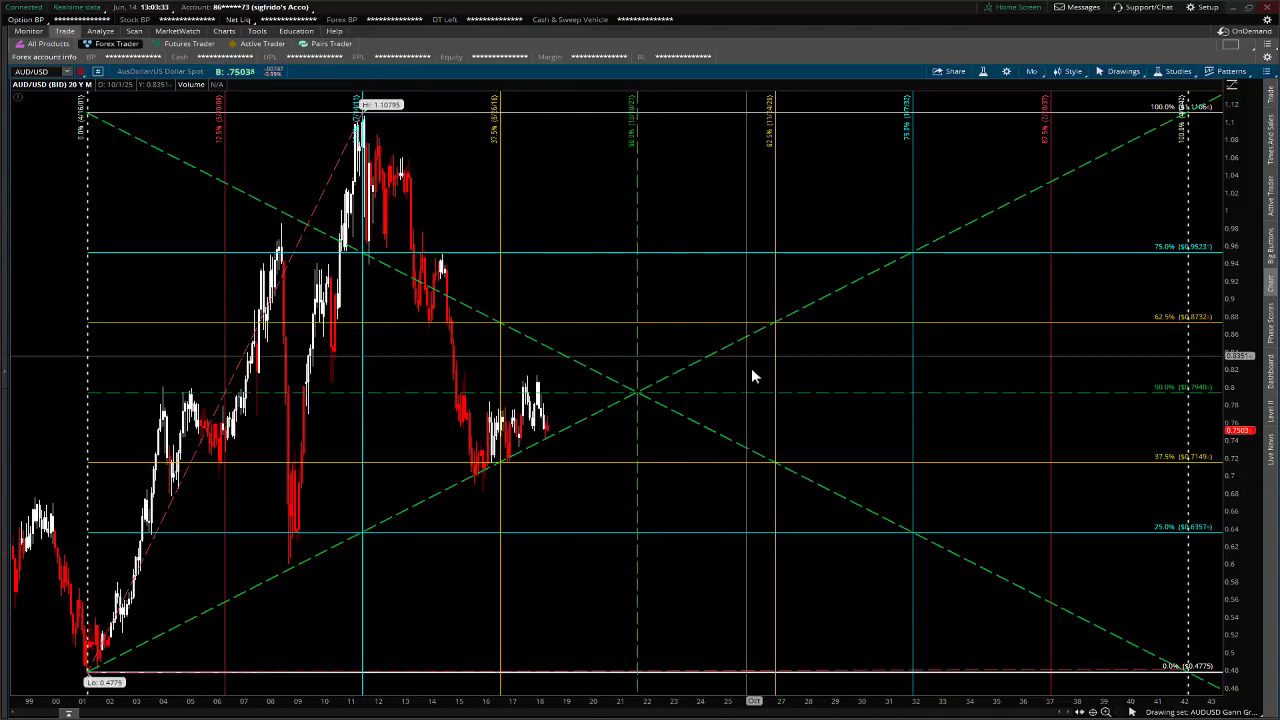
drag(1206, 261, 1211, 252)
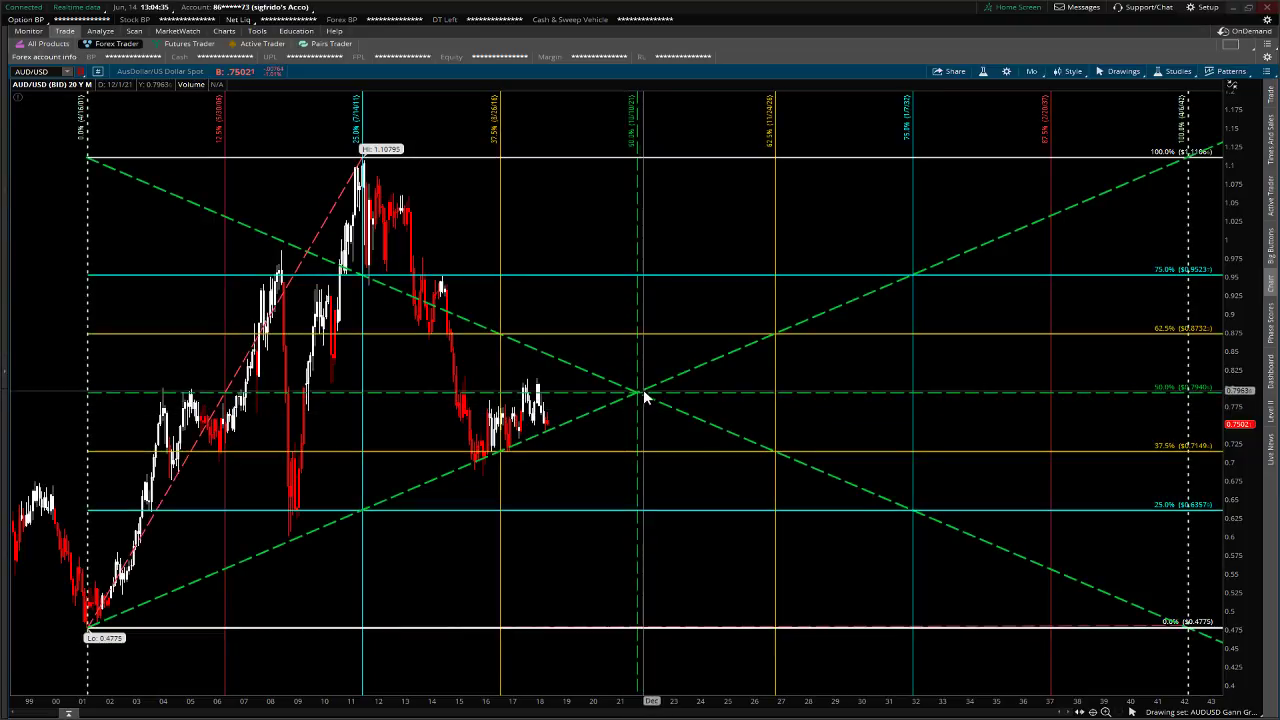
Draw a trendline from the 2001 low up to where the 100% price level meets the 50% time line
mouse_move(644, 394)
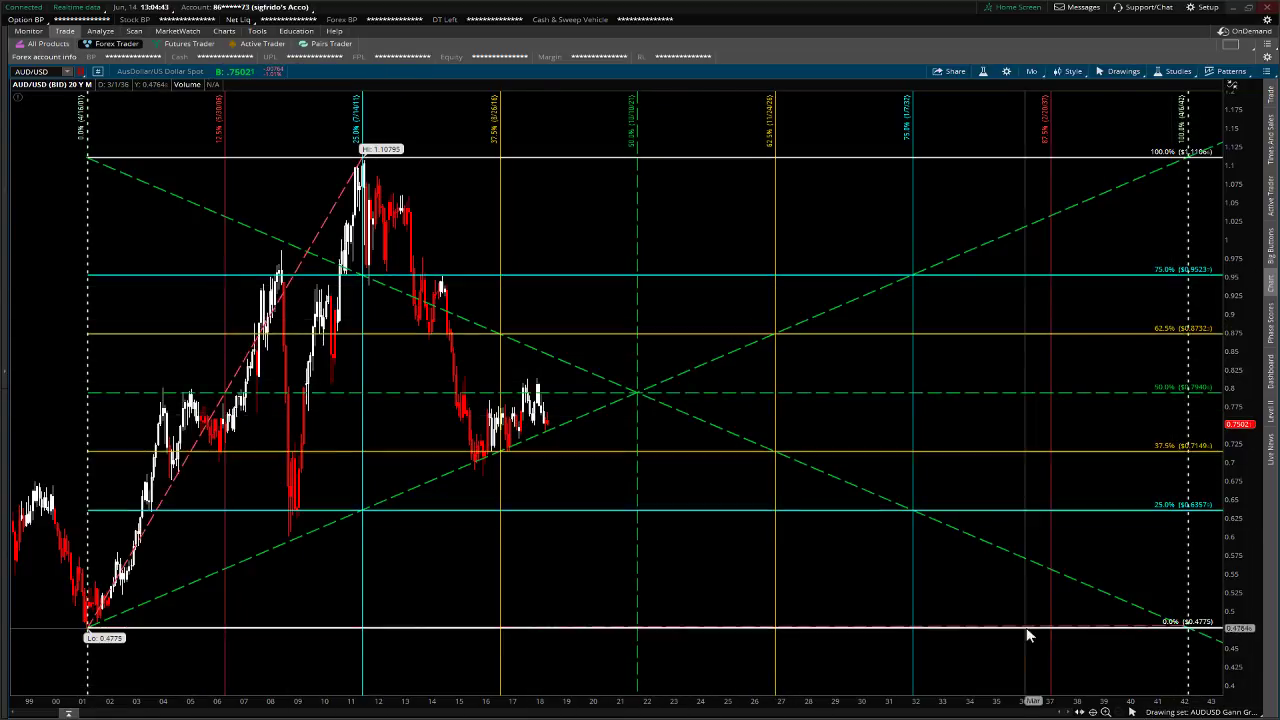
click(1129, 711)
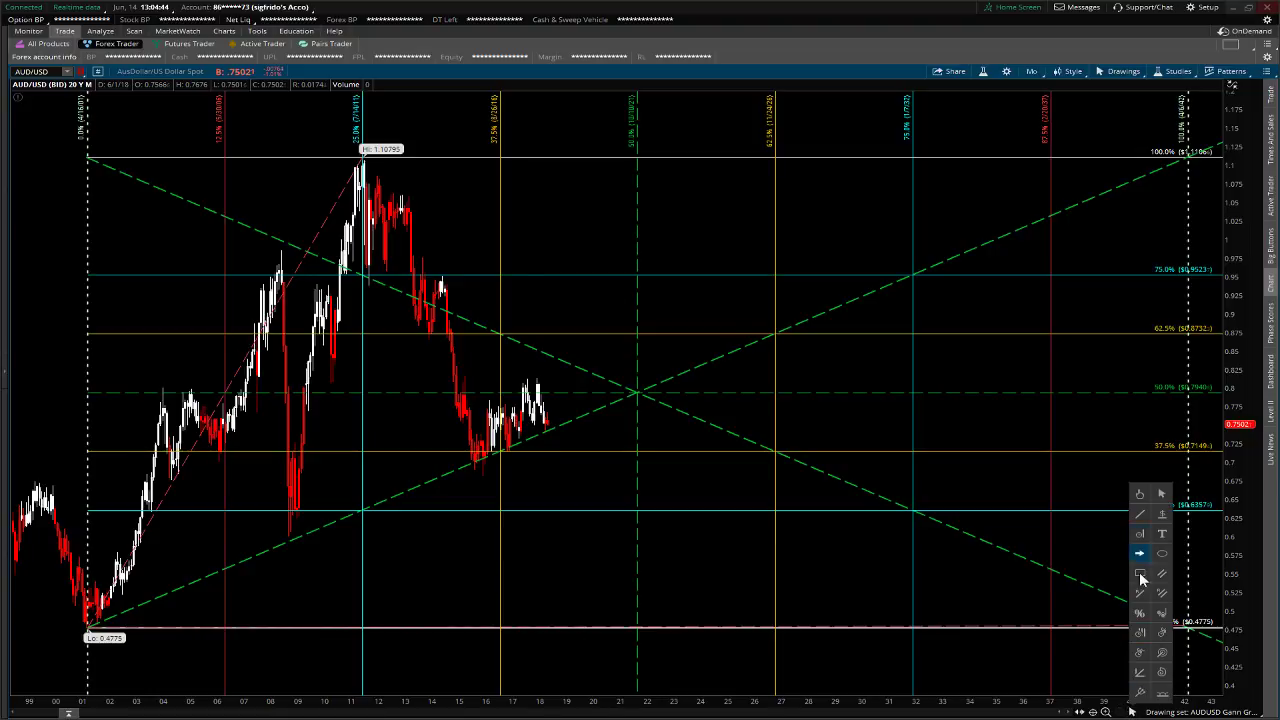
click(1142, 513)
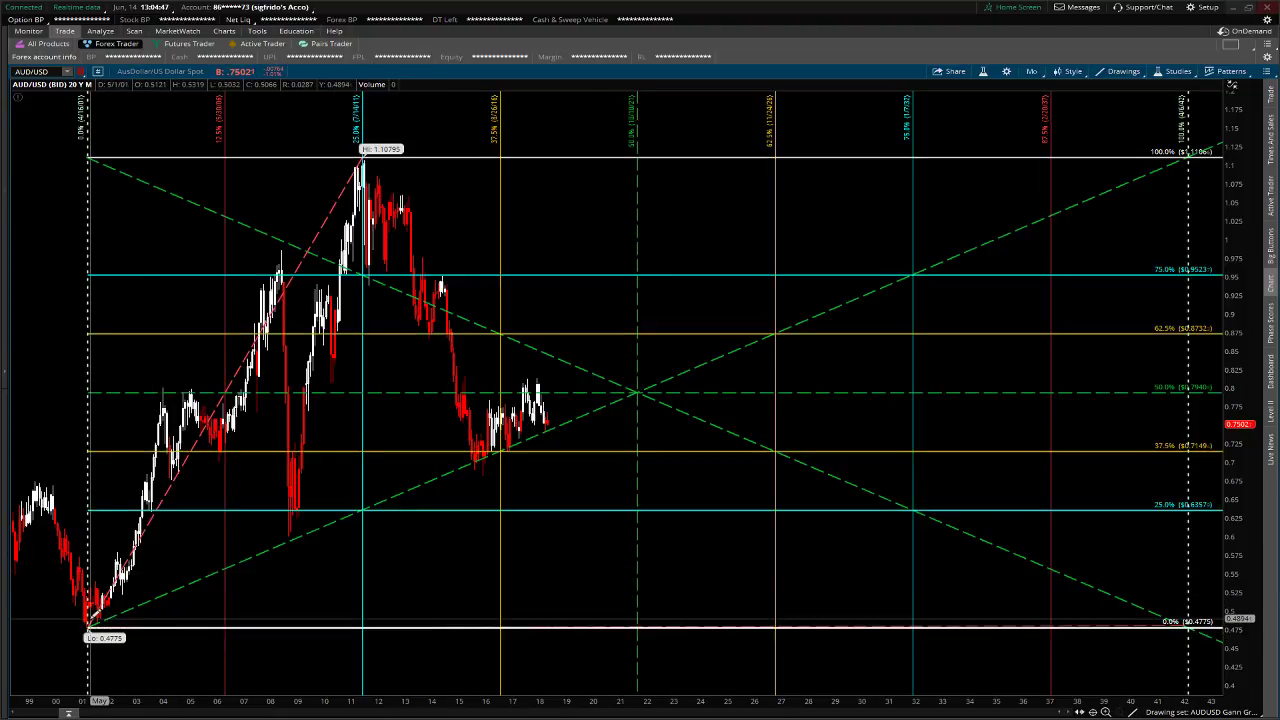
drag(88, 622, 643, 150)
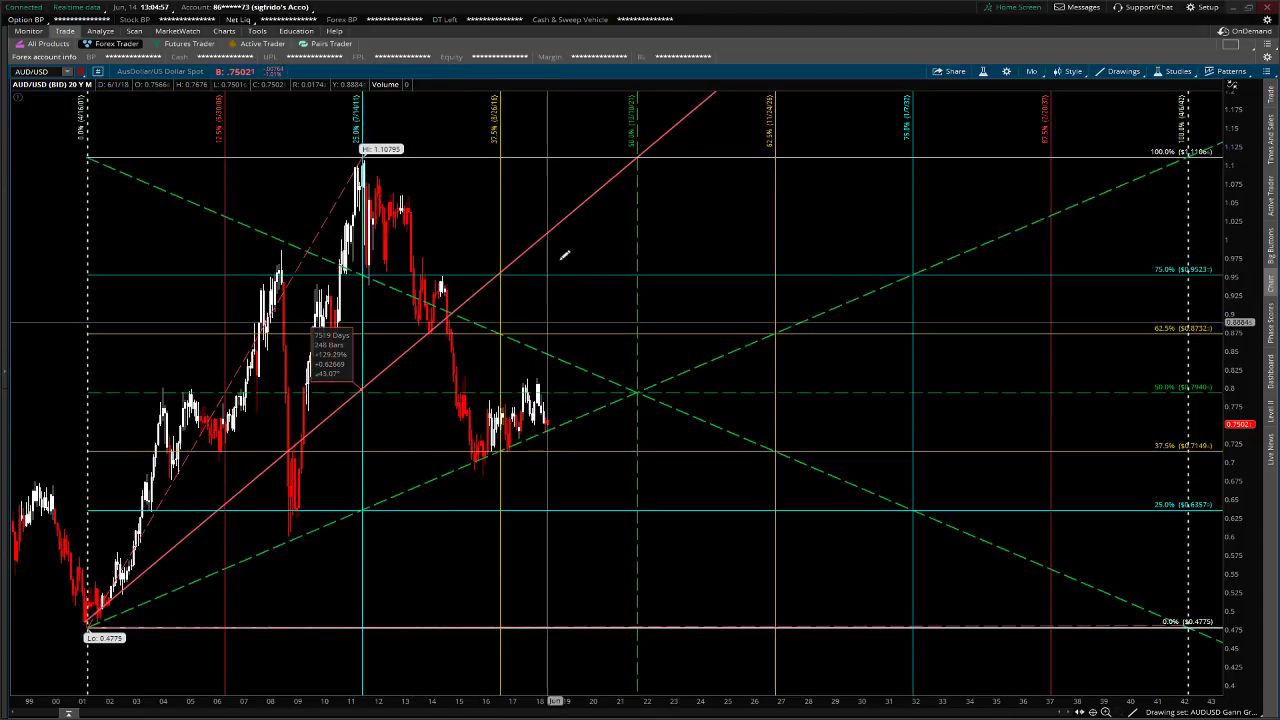
Color the new ascending trendline cyan and set its label to show on hover
click(1131, 711)
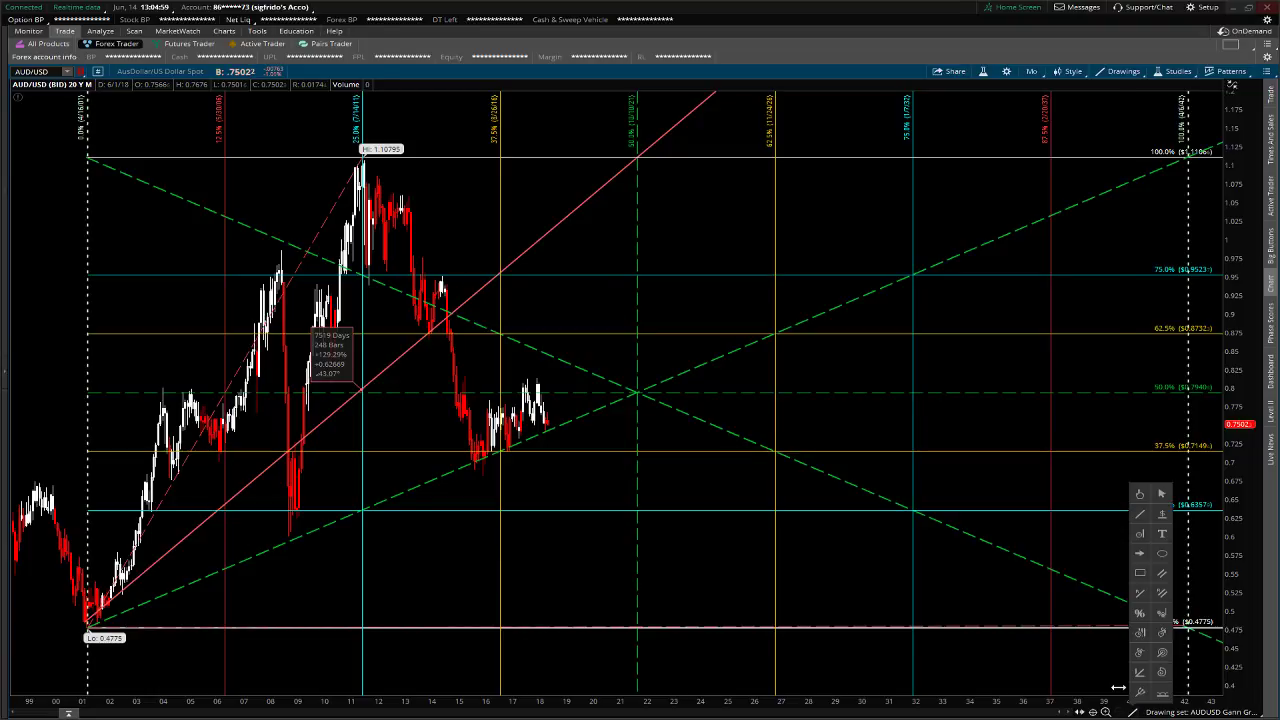
click(1148, 492)
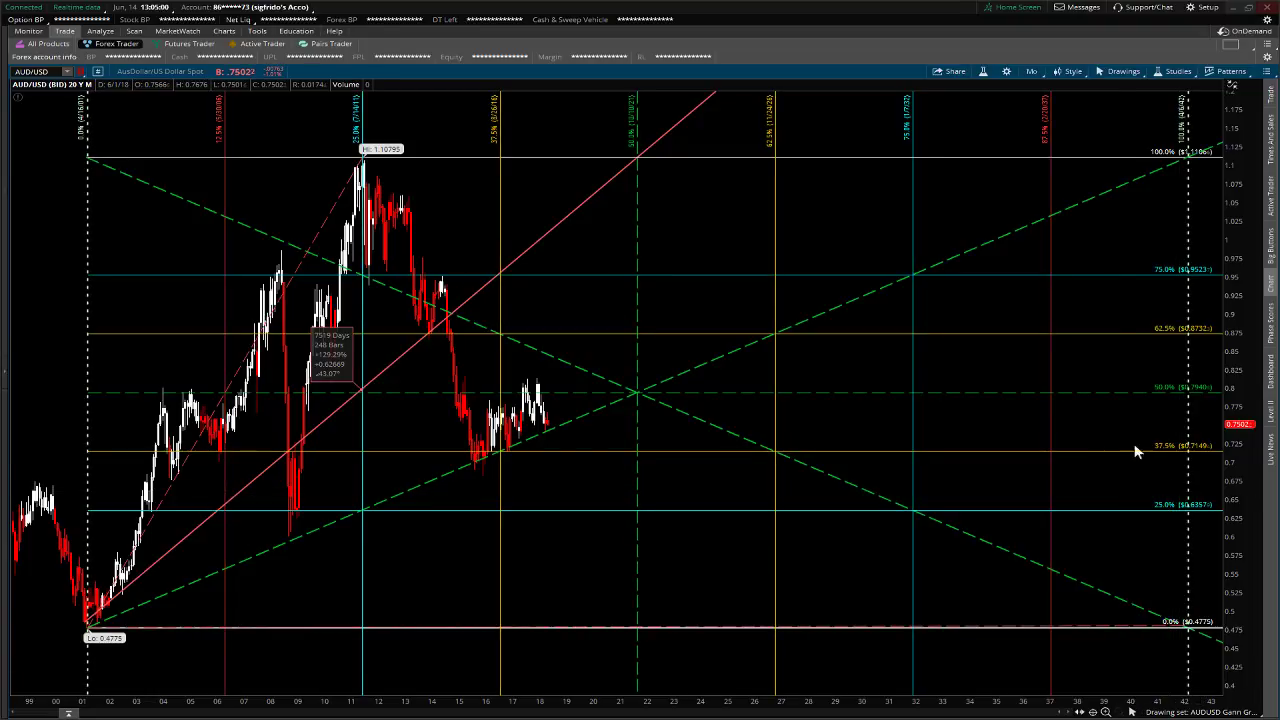
double_click(600, 191)
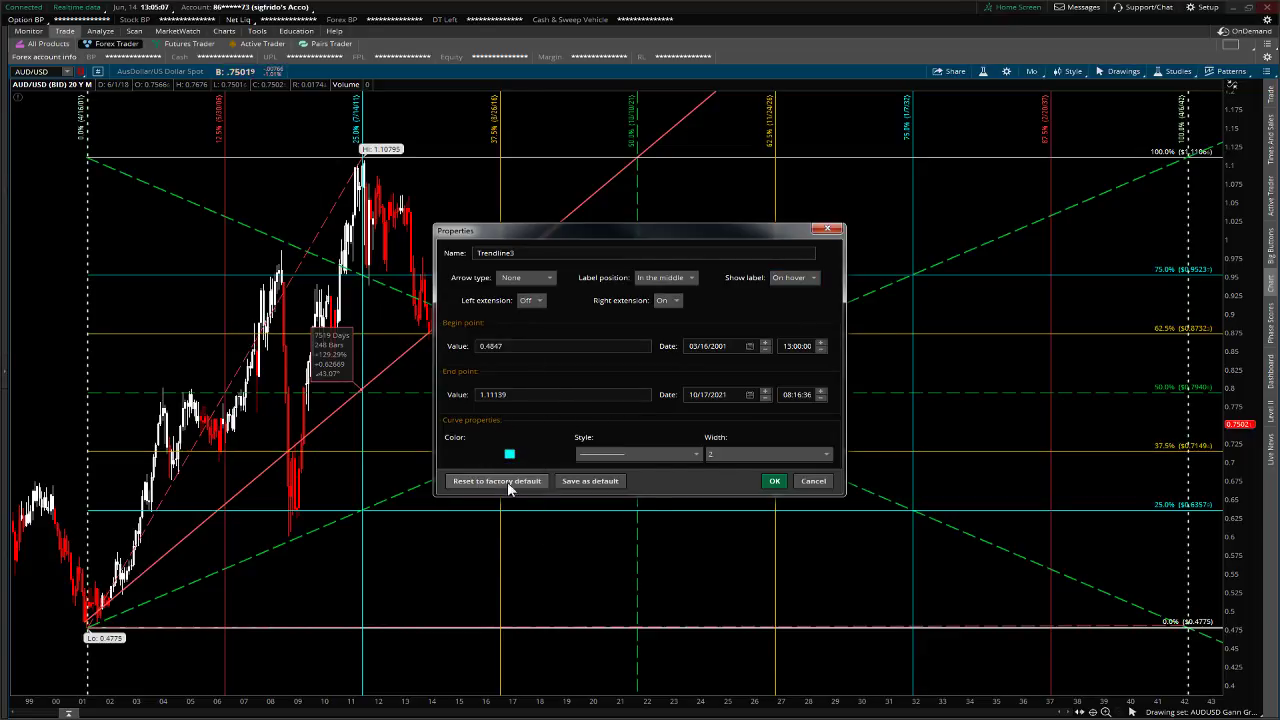
click(776, 481)
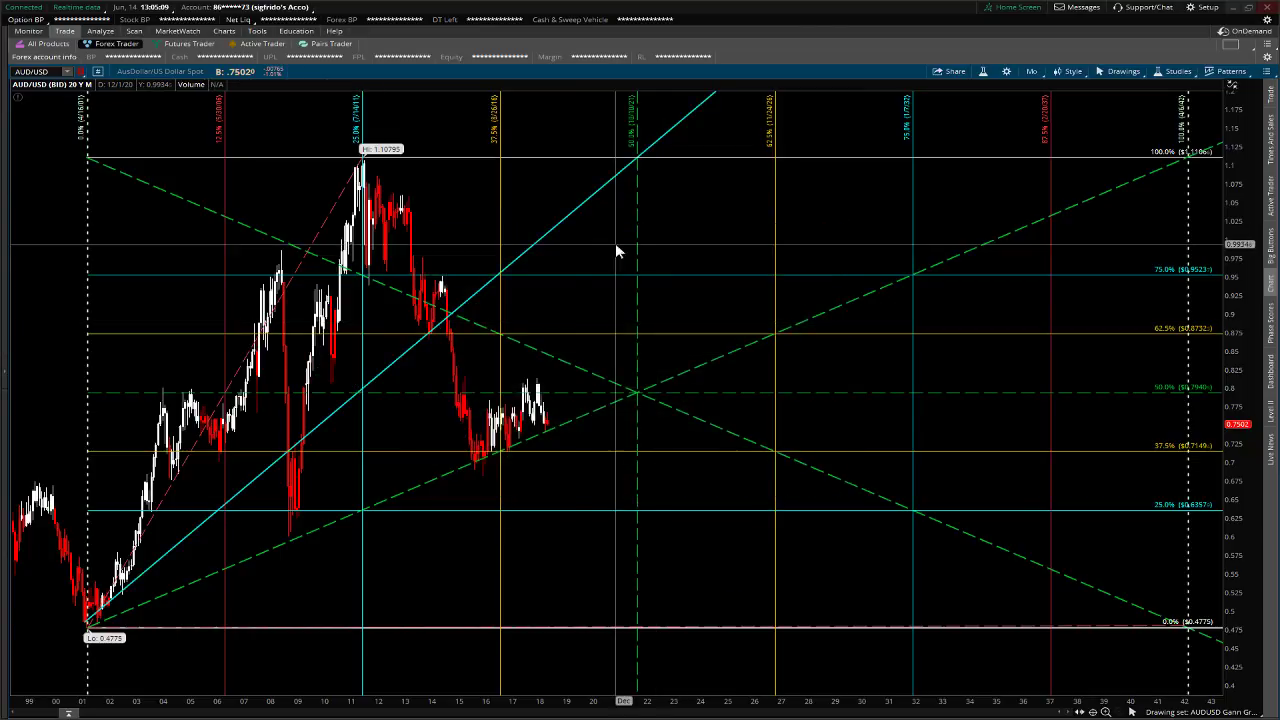
right_click(601, 194)
click(586, 120)
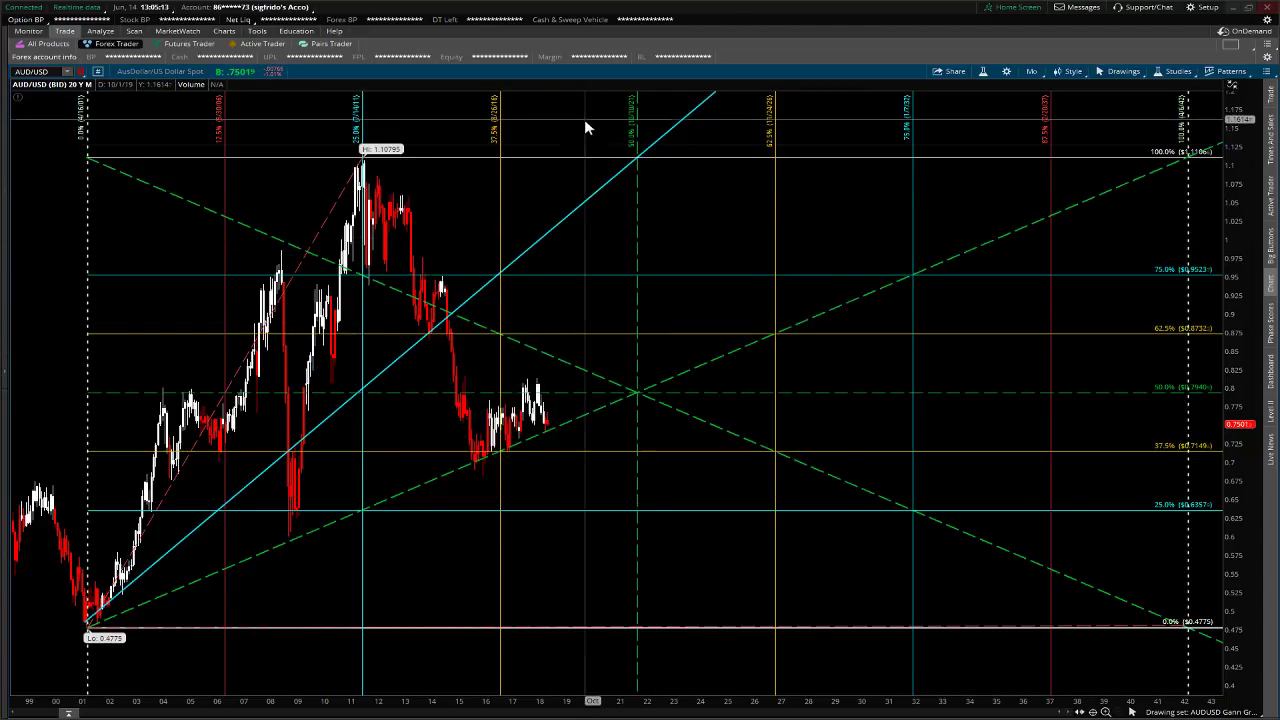
Move the cyan trendline's start onto the April 2001 low at 0.4775 and its end to the 100% price level at the 75% time line
mouse_move(163, 563)
mouse_move(70, 626)
mouse_down()
mouse_move(86, 608)
mouse_move(88, 636)
mouse_up()
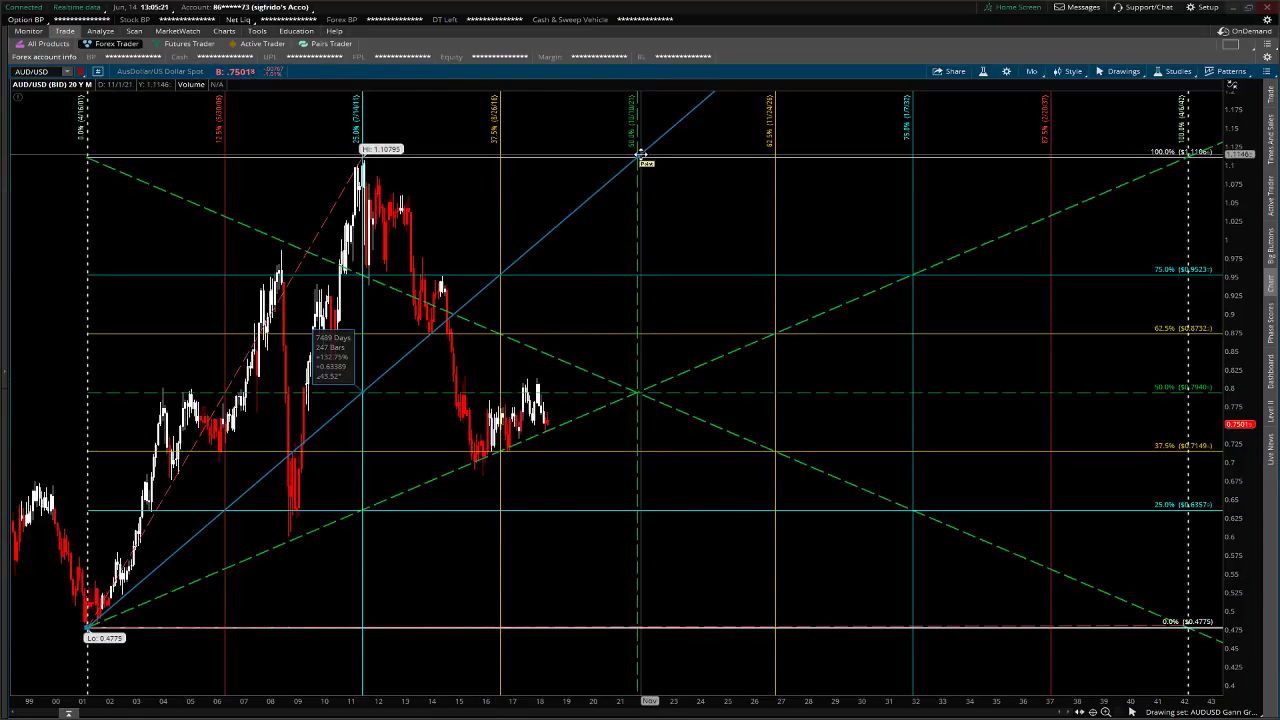
drag(637, 155, 1186, 157)
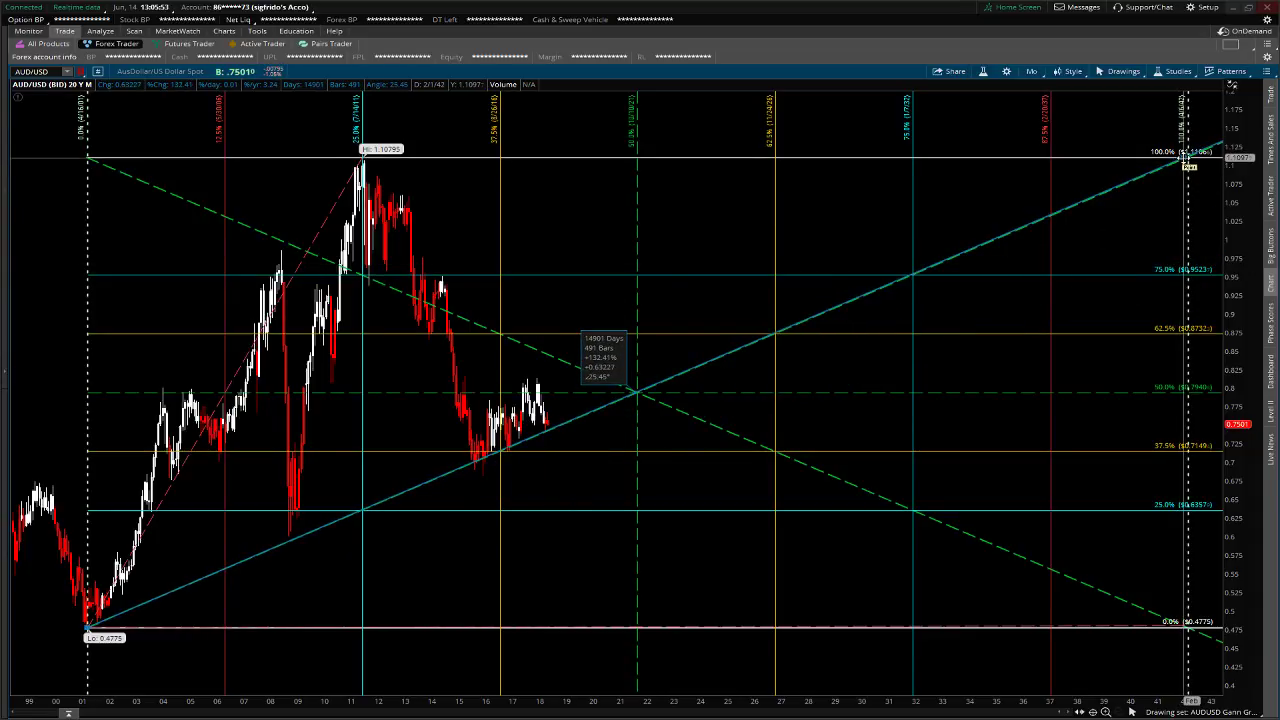
drag(1186, 157, 913, 155)
drag(950, 128, 943, 145)
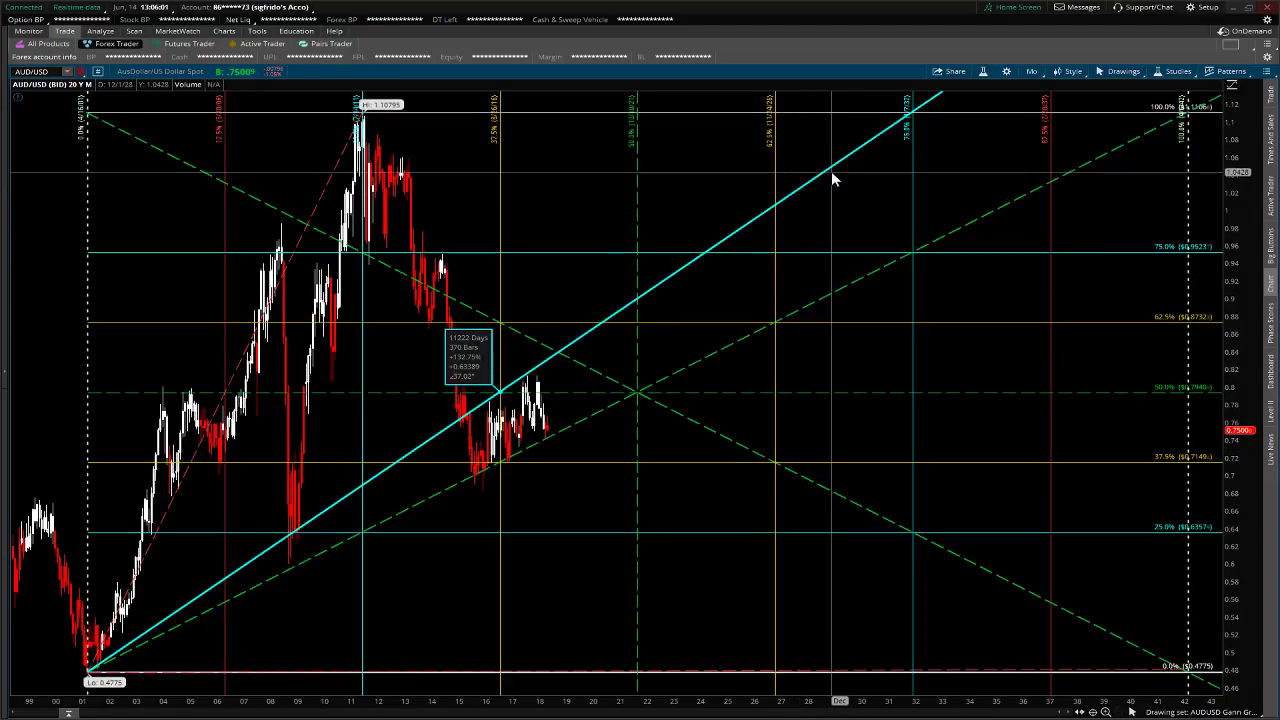
double_click(831, 170)
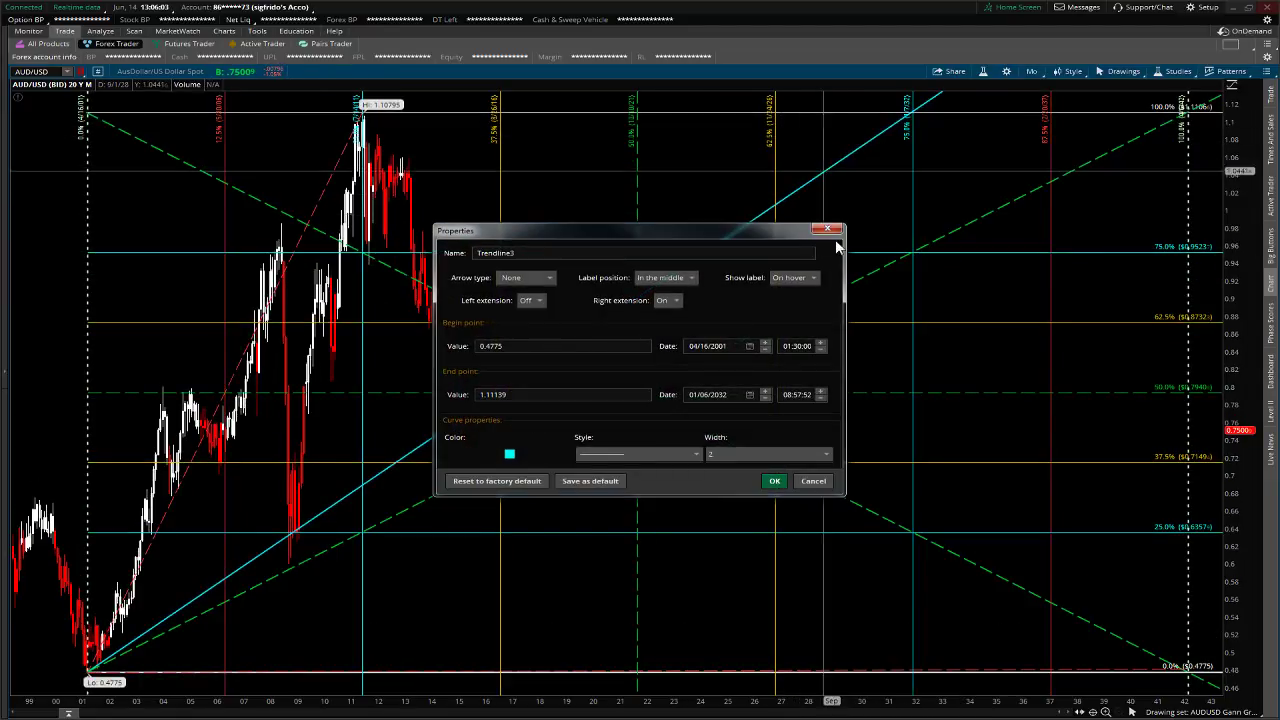
click(775, 481)
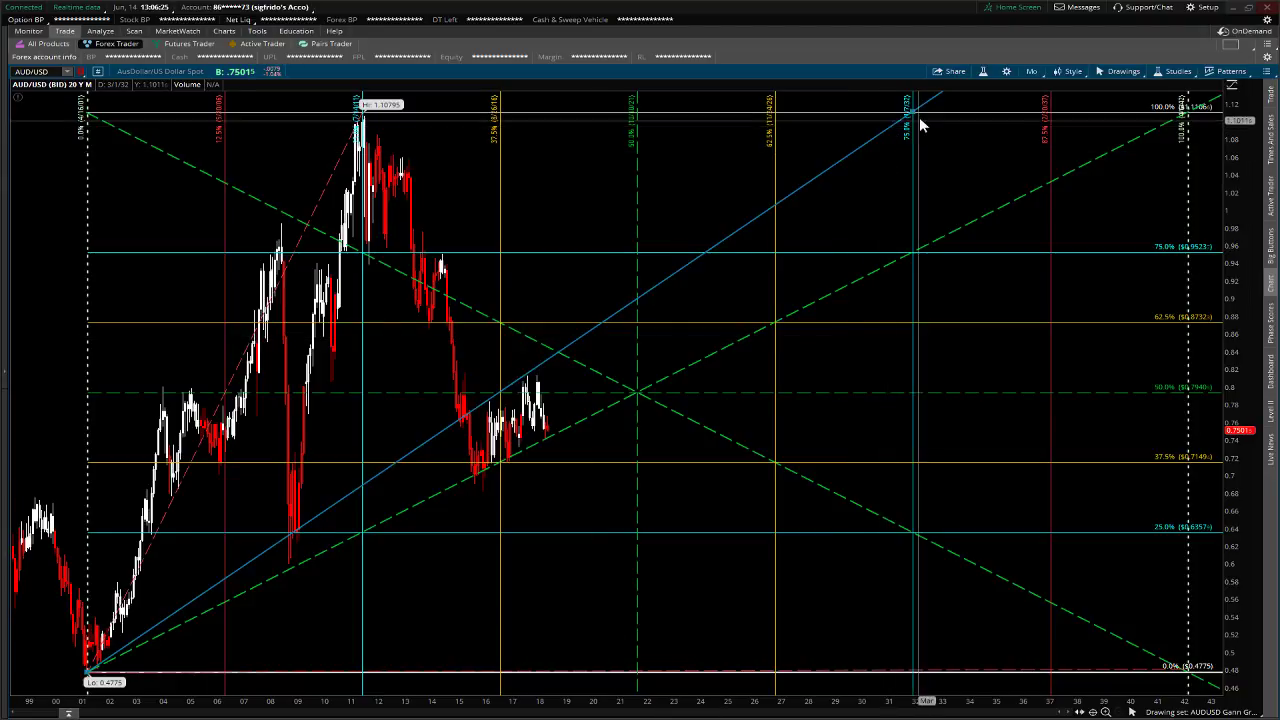
Duplicate the cyan trendline and move the copy's end to the 100% price level at the 50% time line
right_click(842, 160)
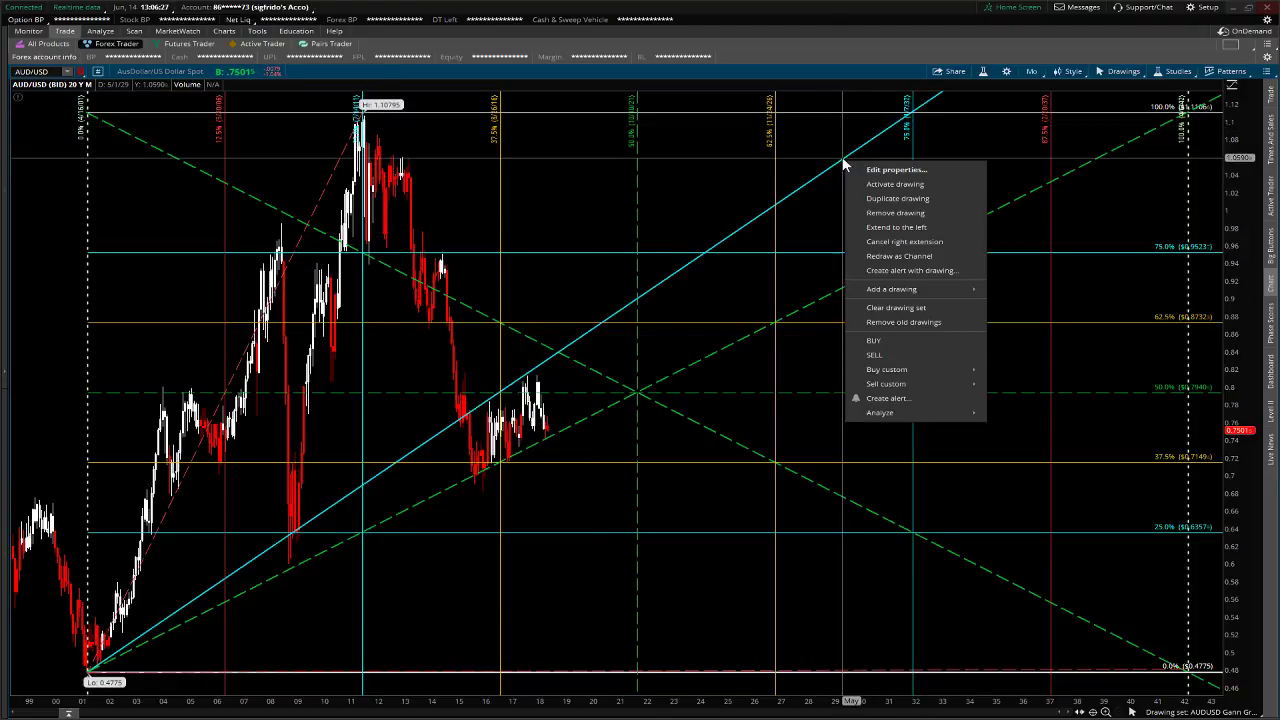
click(884, 199)
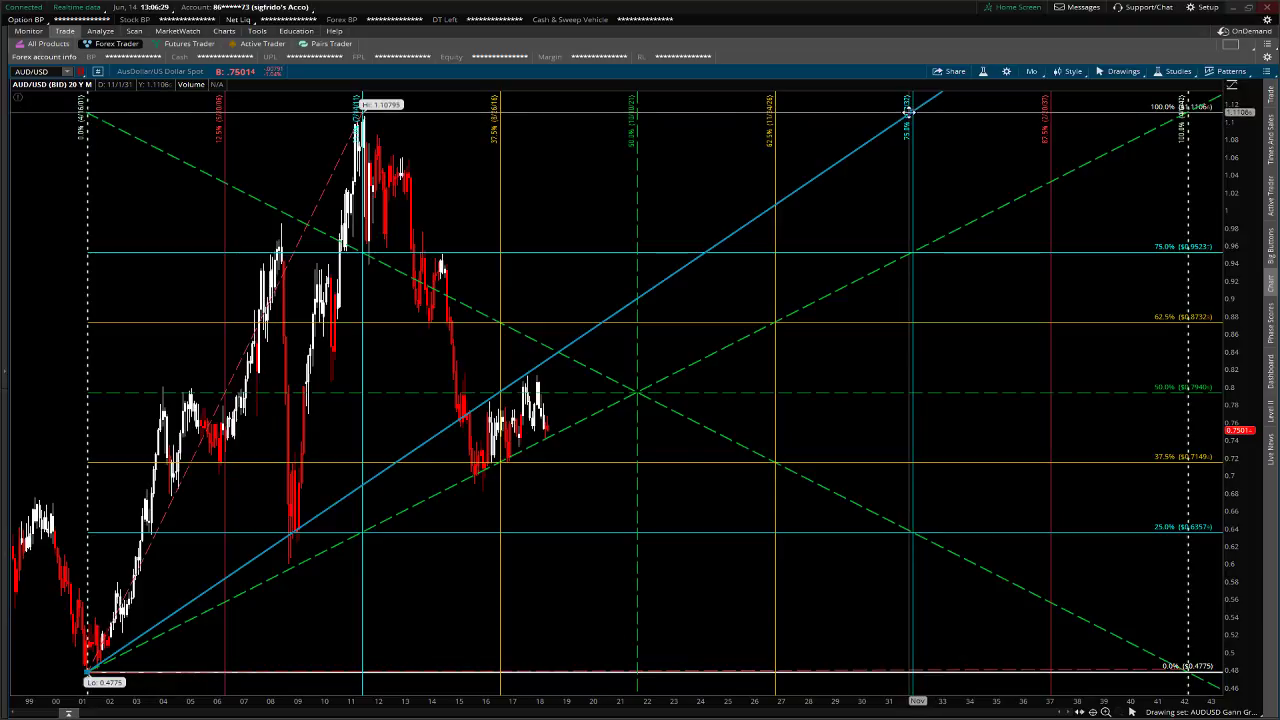
drag(910, 110, 637, 112)
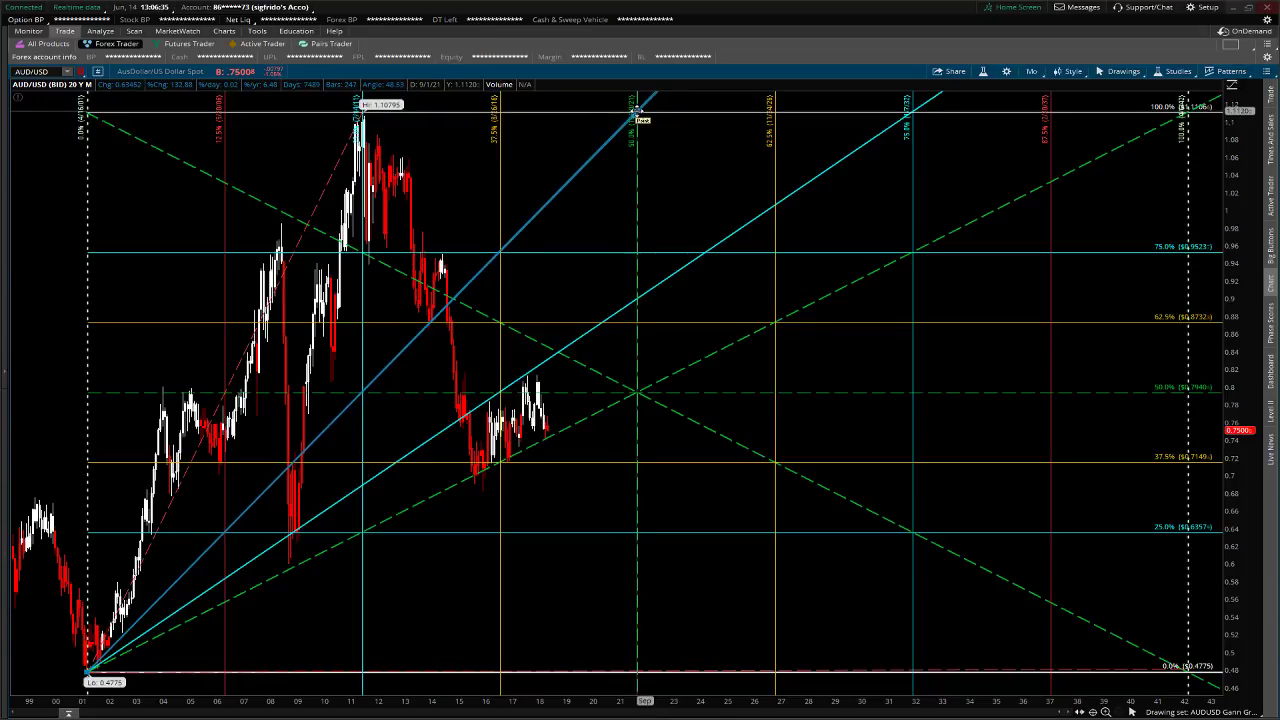
drag(637, 112, 637, 112)
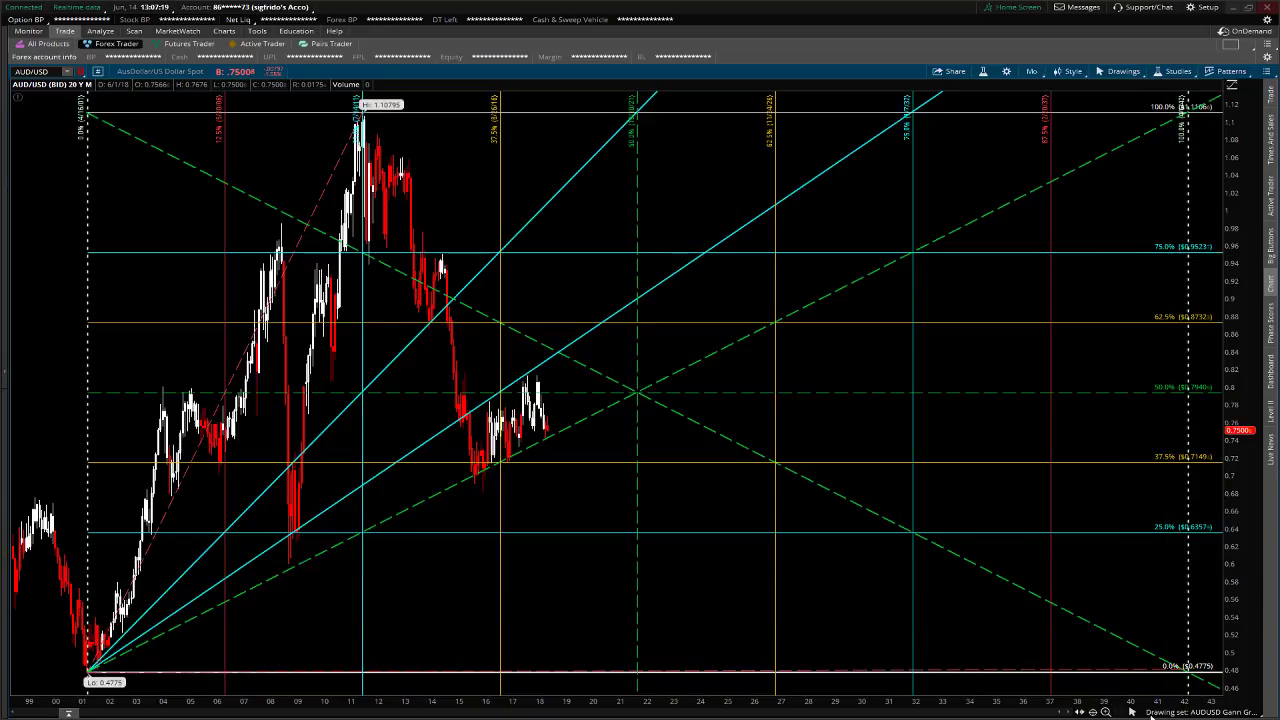
Draw a descending trendline from the 100% price level at the 0% time line to the 0% level at the 75% time line
click(1130, 711)
click(1140, 515)
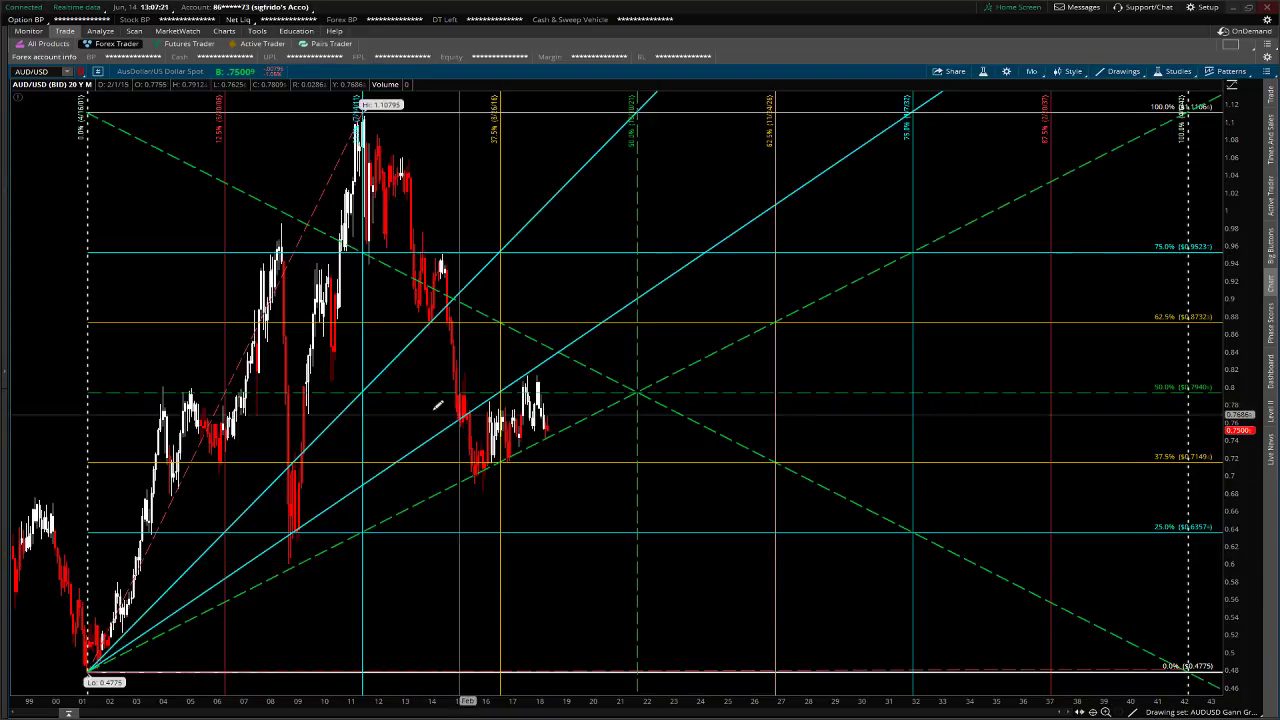
click(92, 108)
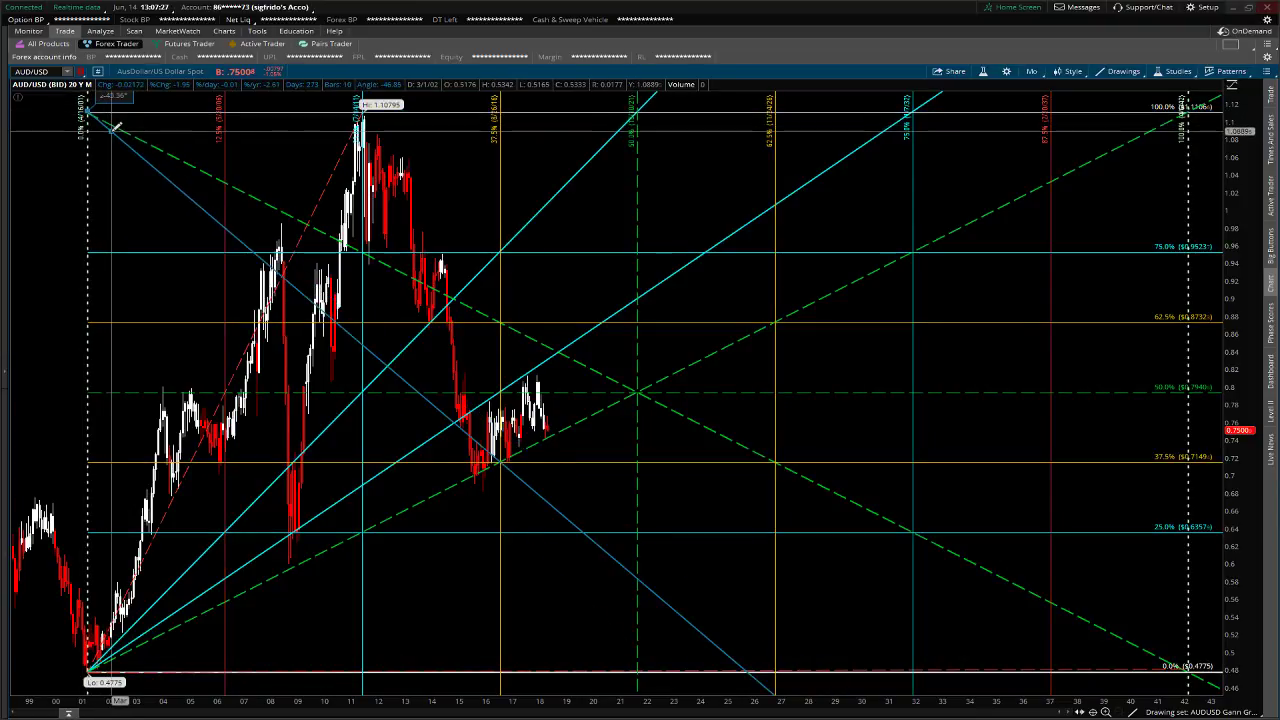
key(Escape)
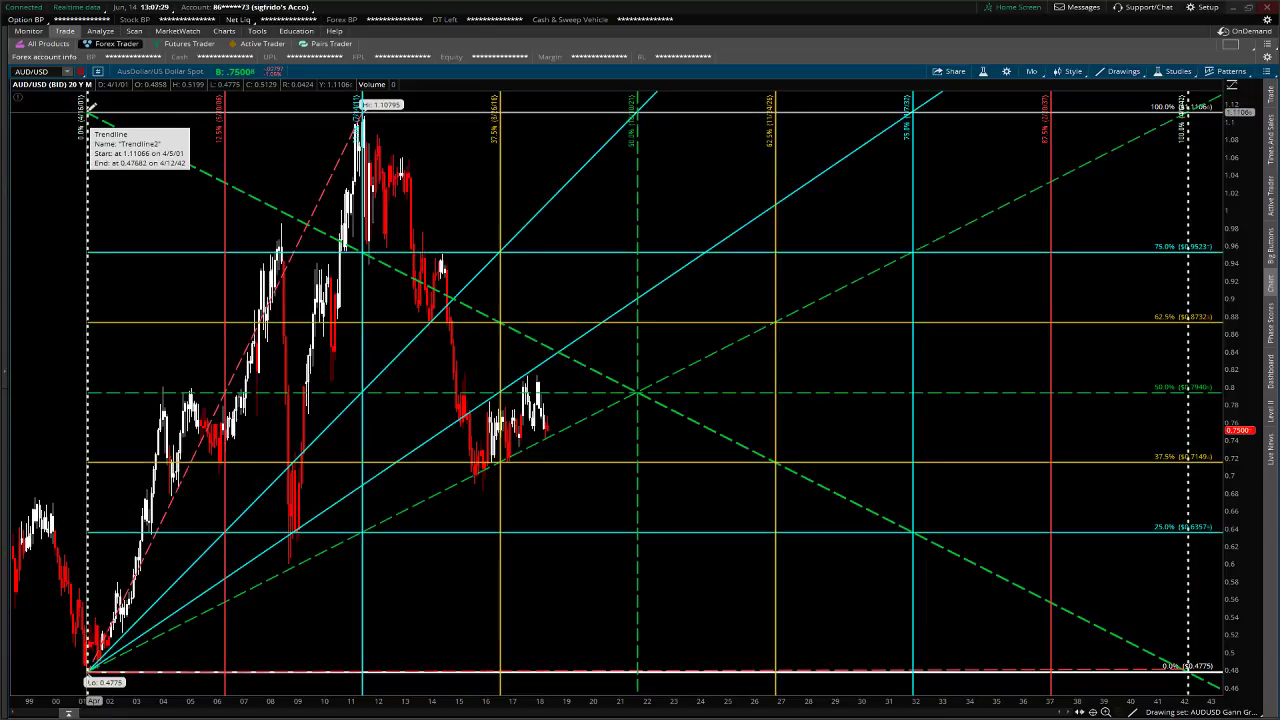
click(91, 107)
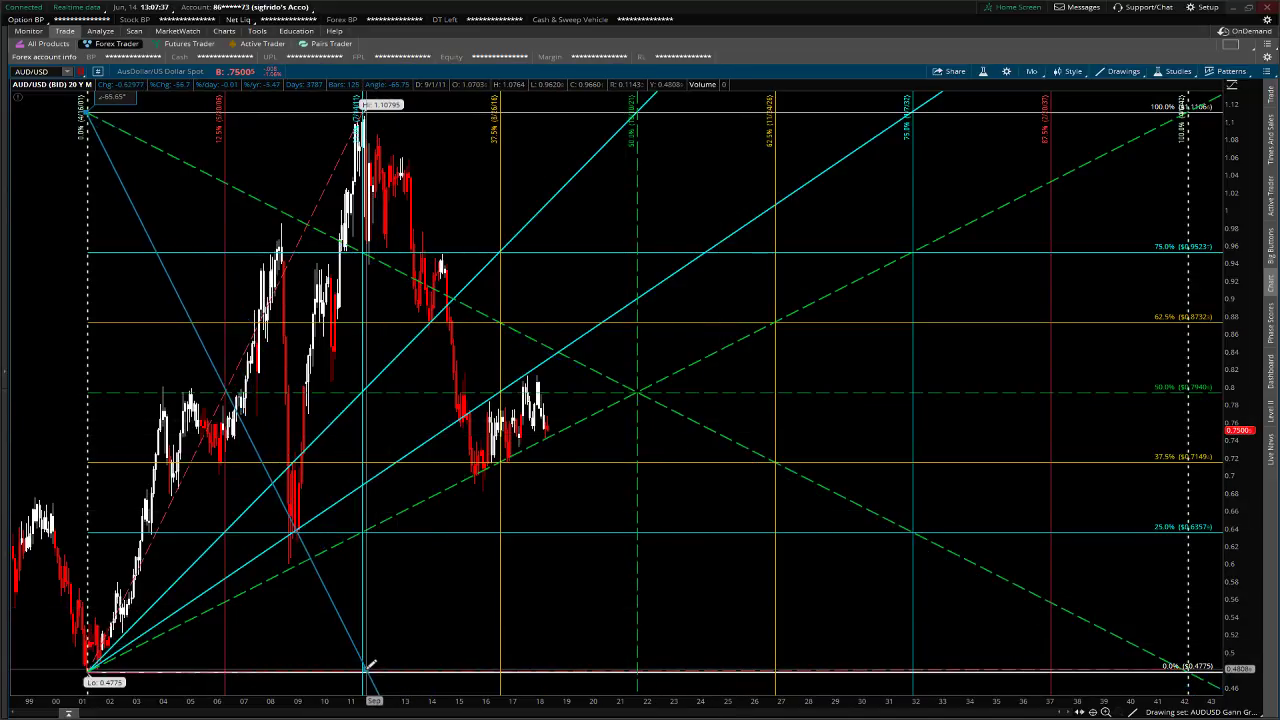
click(532, 665)
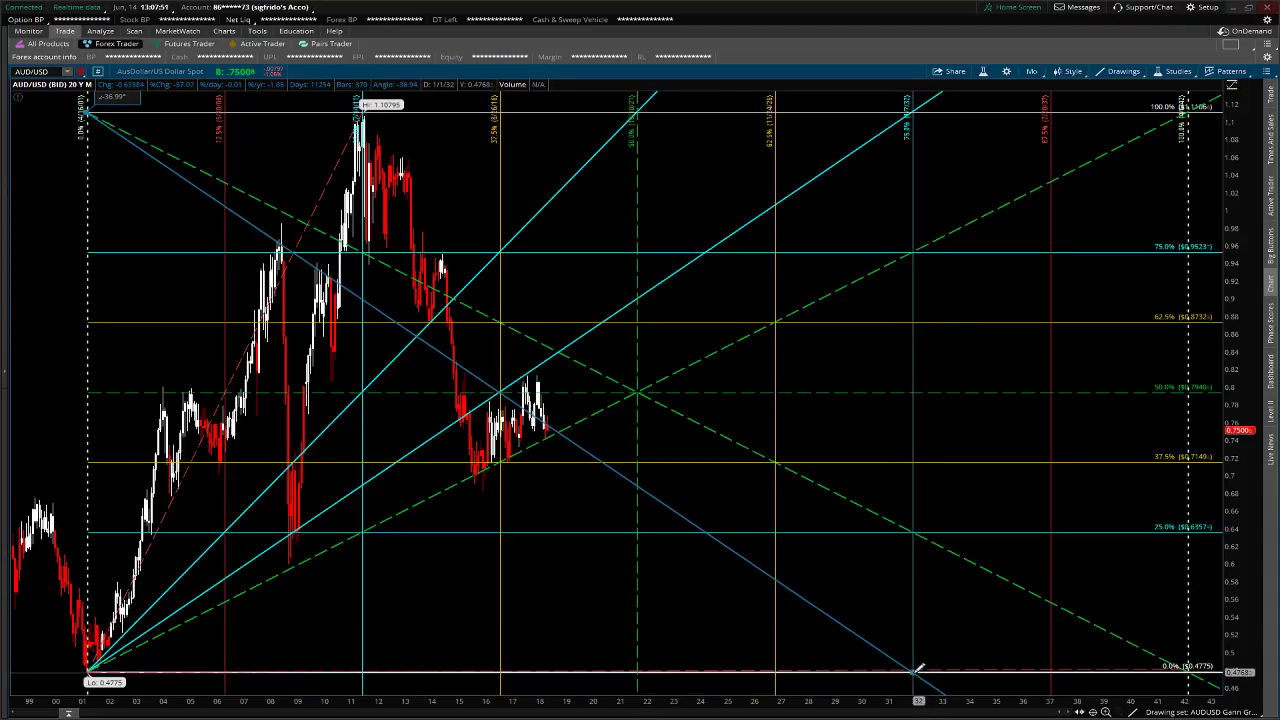
click(916, 666)
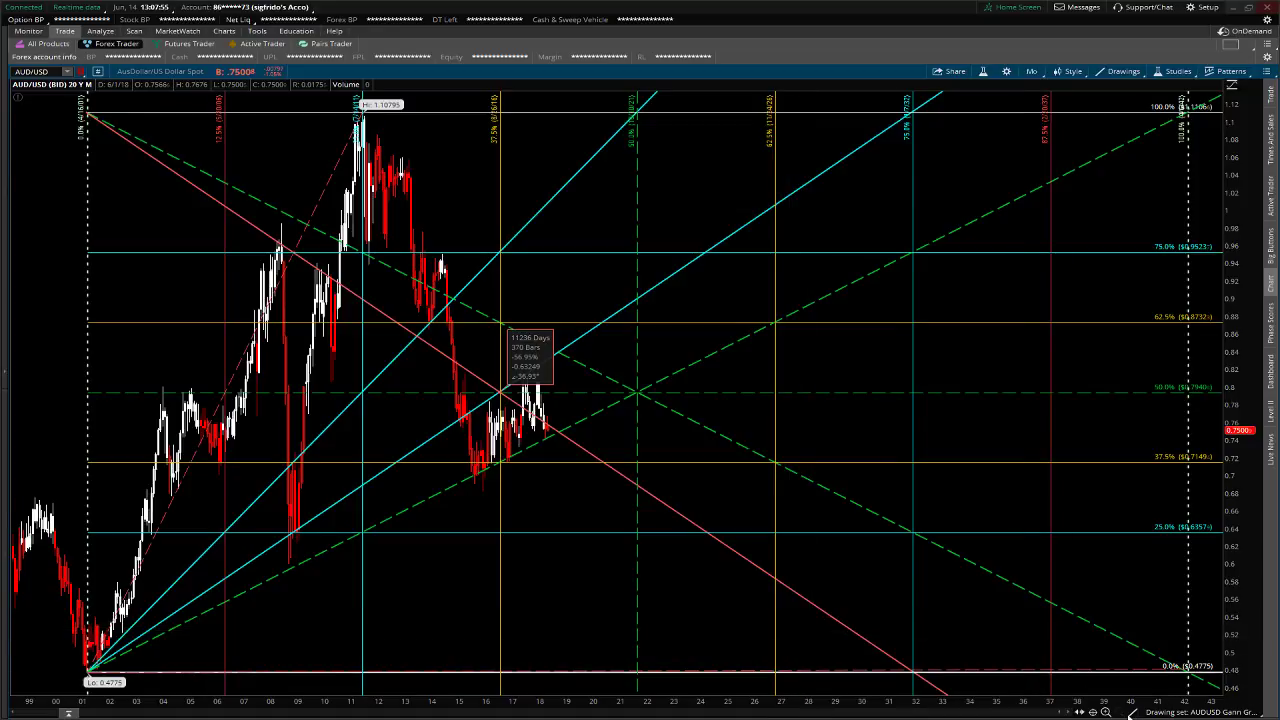
Color the descending trendline cyan and set its label to show on hover
click(1132, 711)
click(1163, 494)
double_click(835, 614)
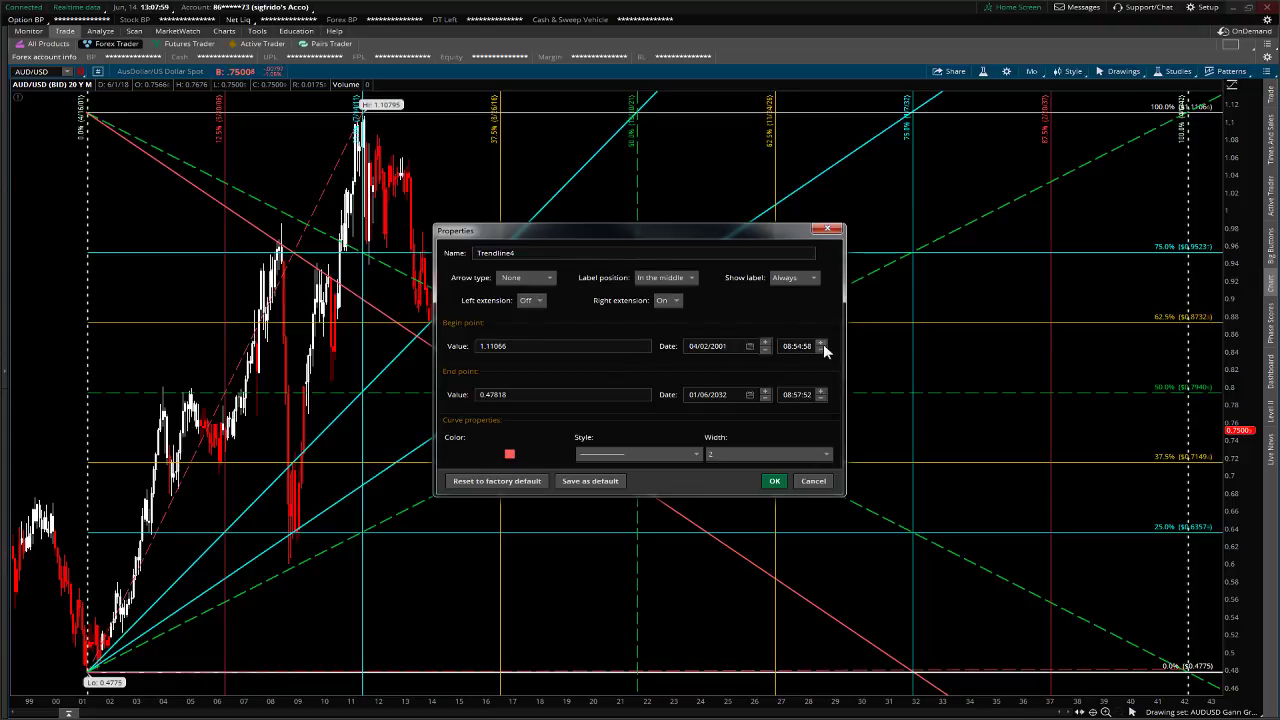
click(790, 280)
click(782, 332)
click(772, 481)
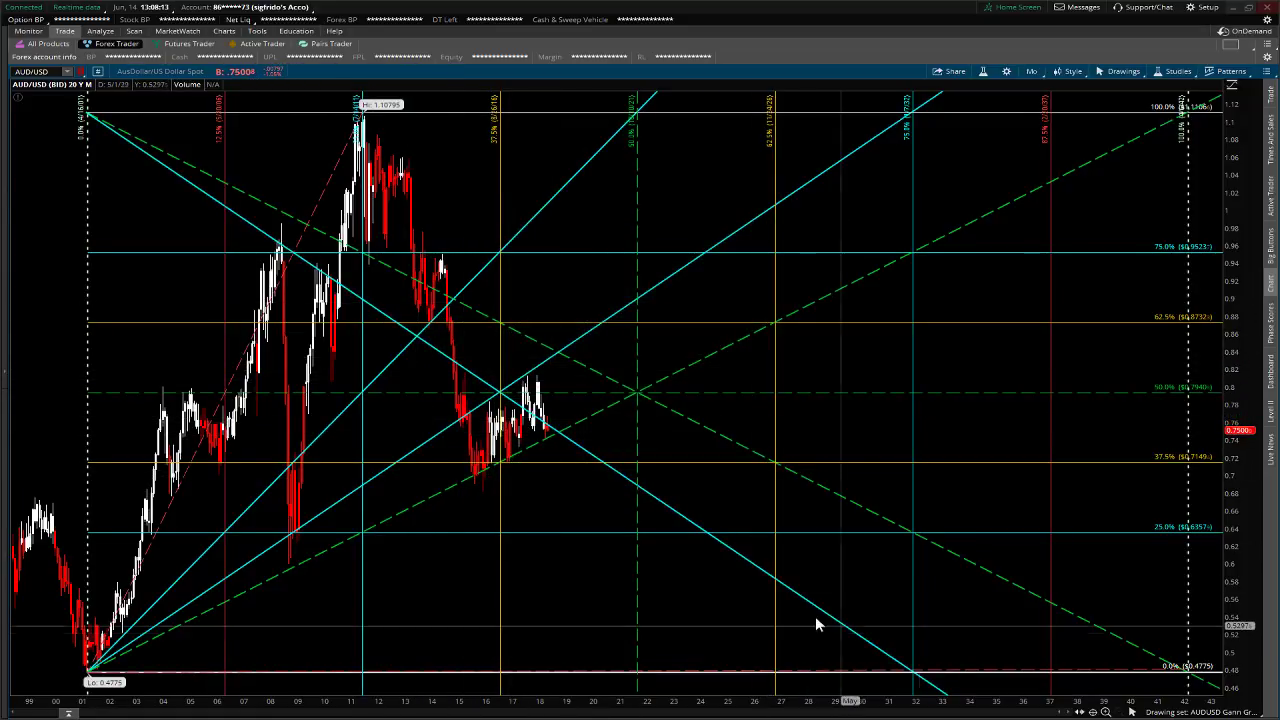
Examine the 2015 to 2018 monthly bars against the cyan trendlines and the ascending green diagonal
drag(404, 372, 690, 416)
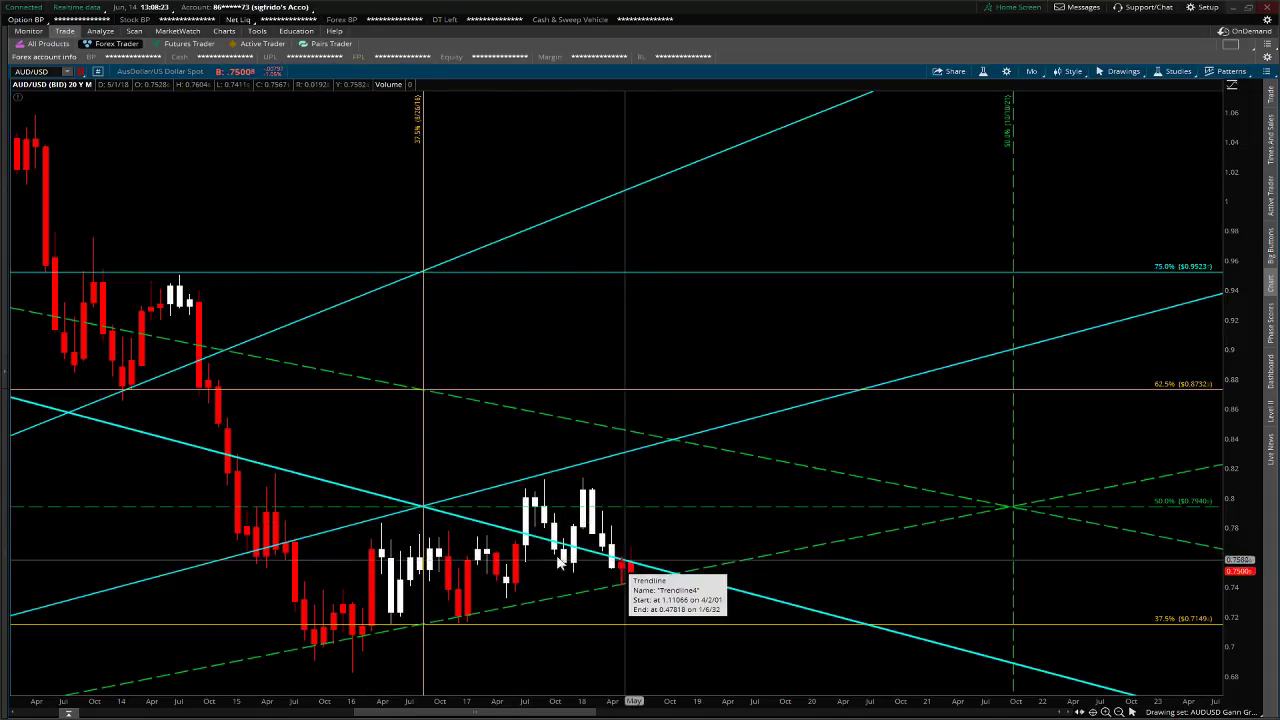
drag(391, 476, 616, 508)
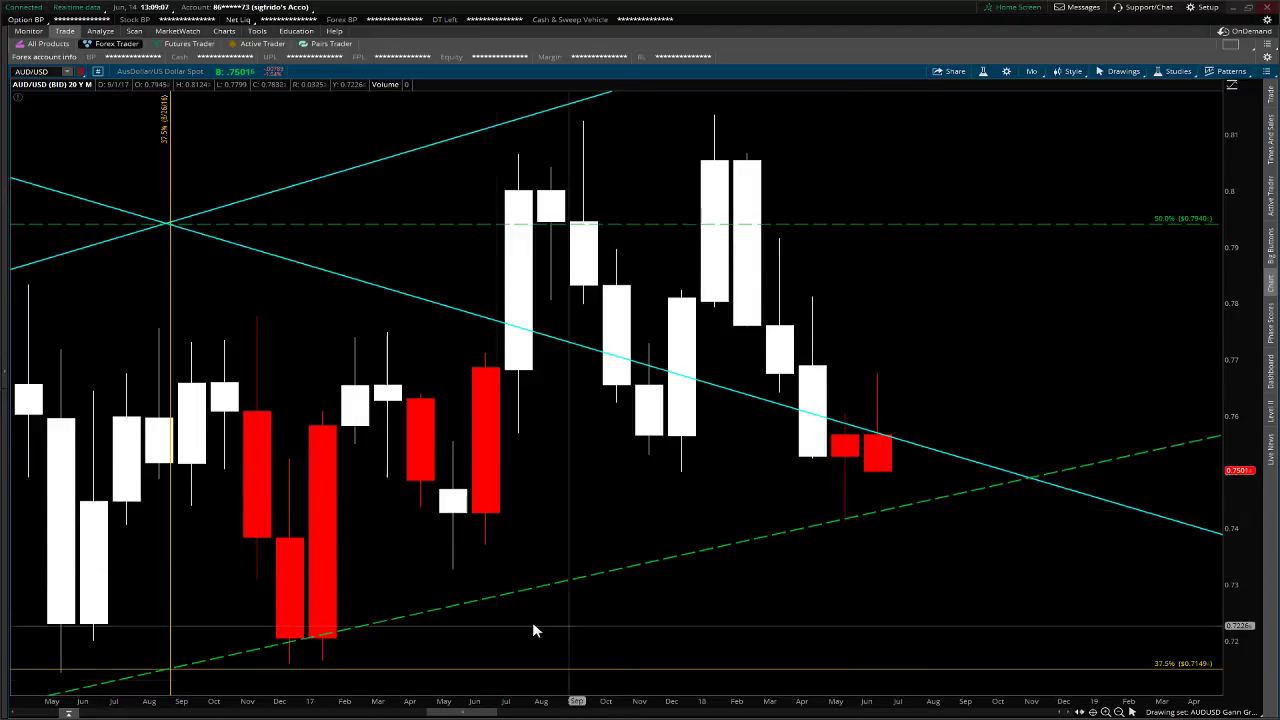
drag(467, 713, 446, 713)
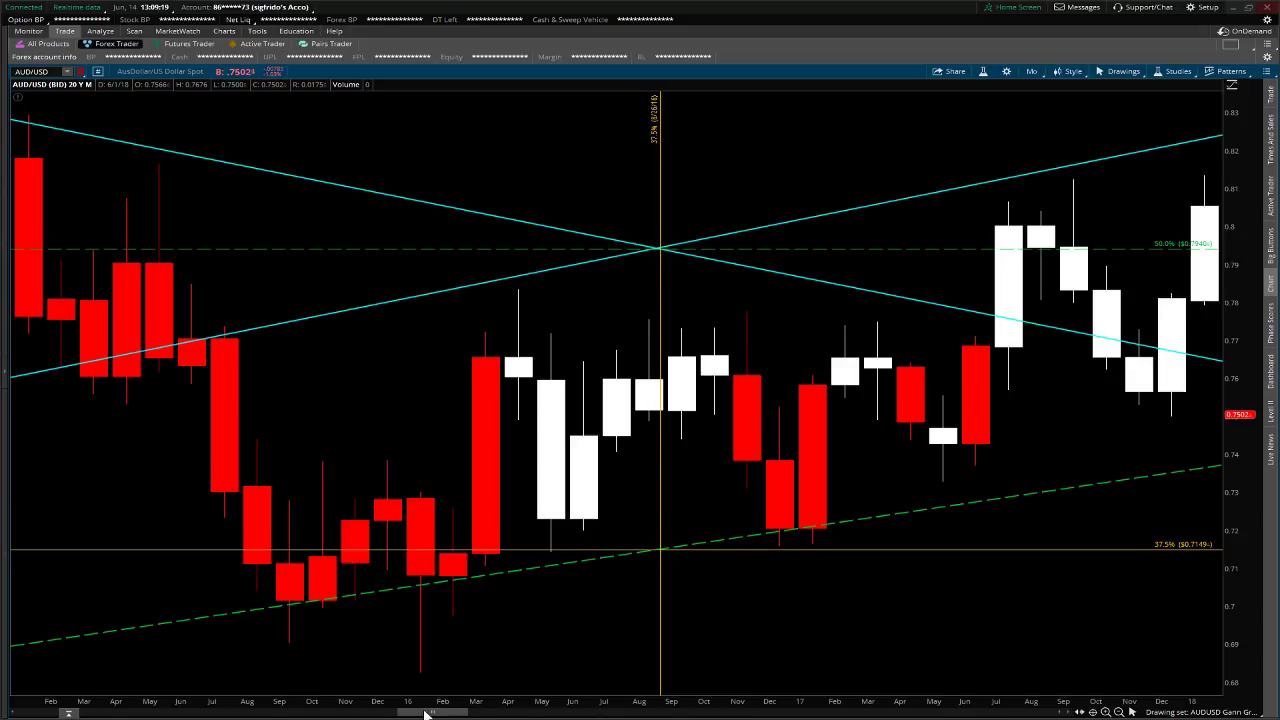
drag(428, 714, 488, 712)
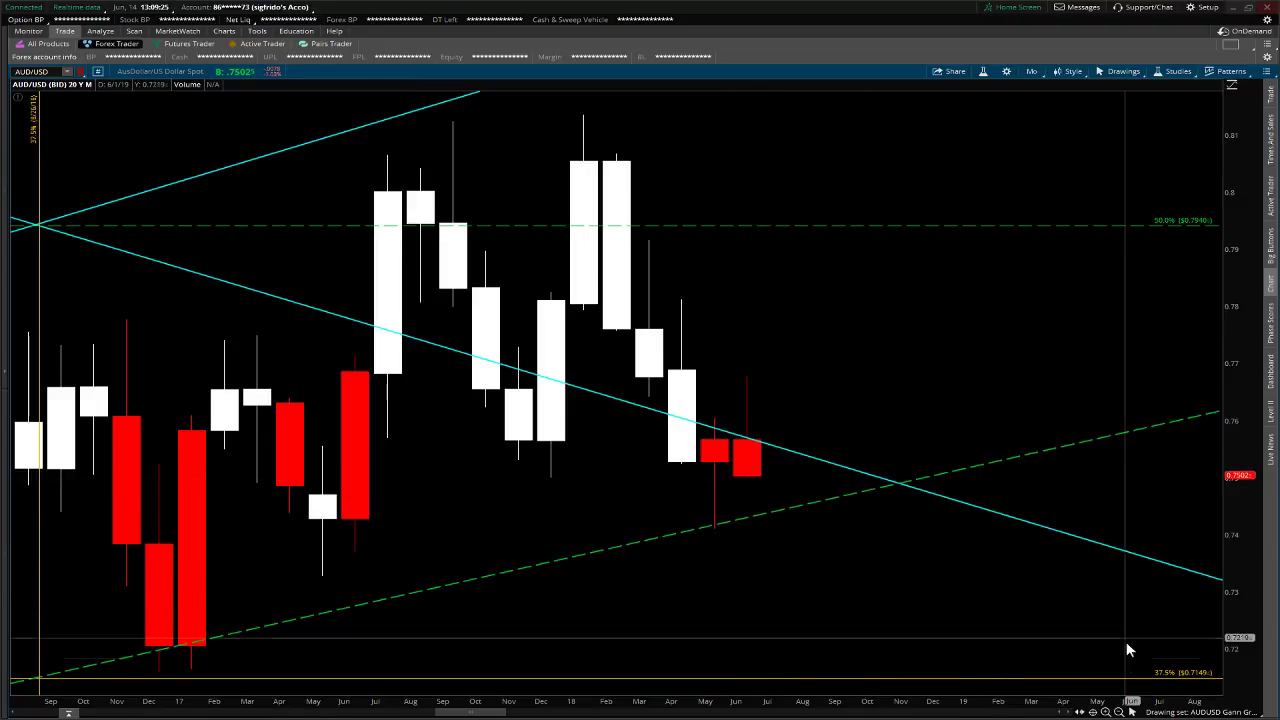
click(1119, 711)
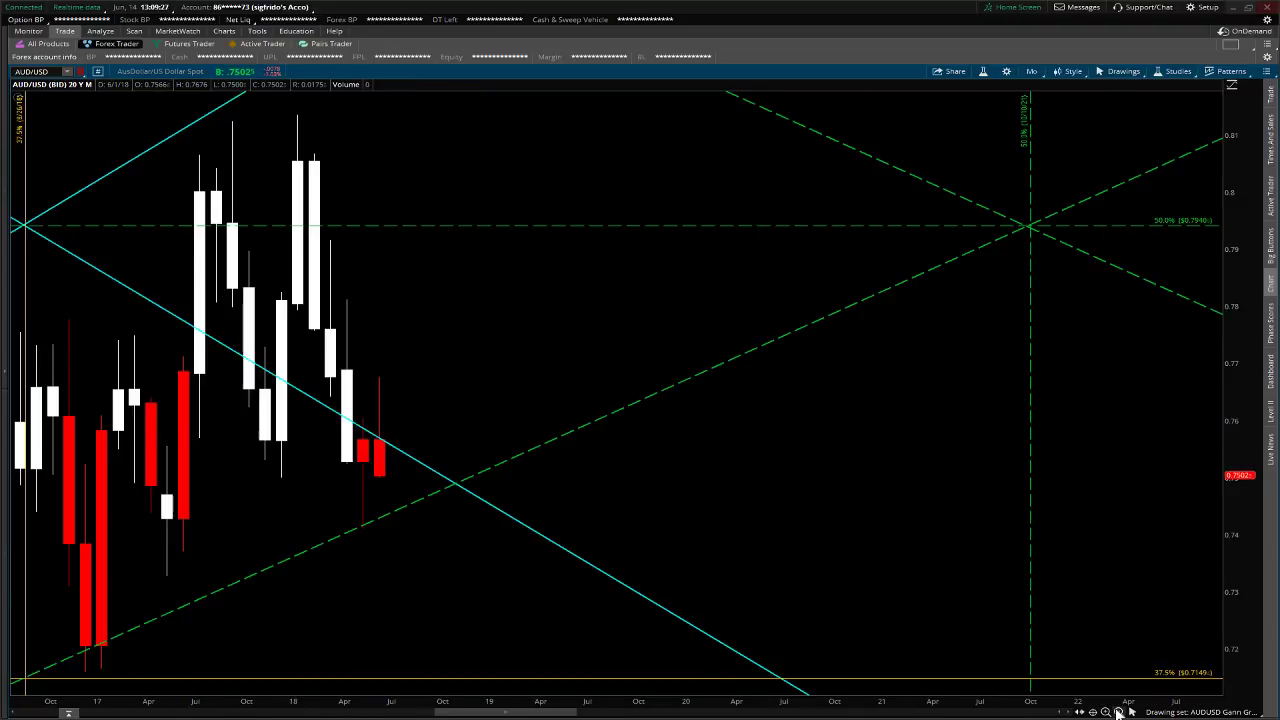
click(1119, 711)
click(1119, 711)
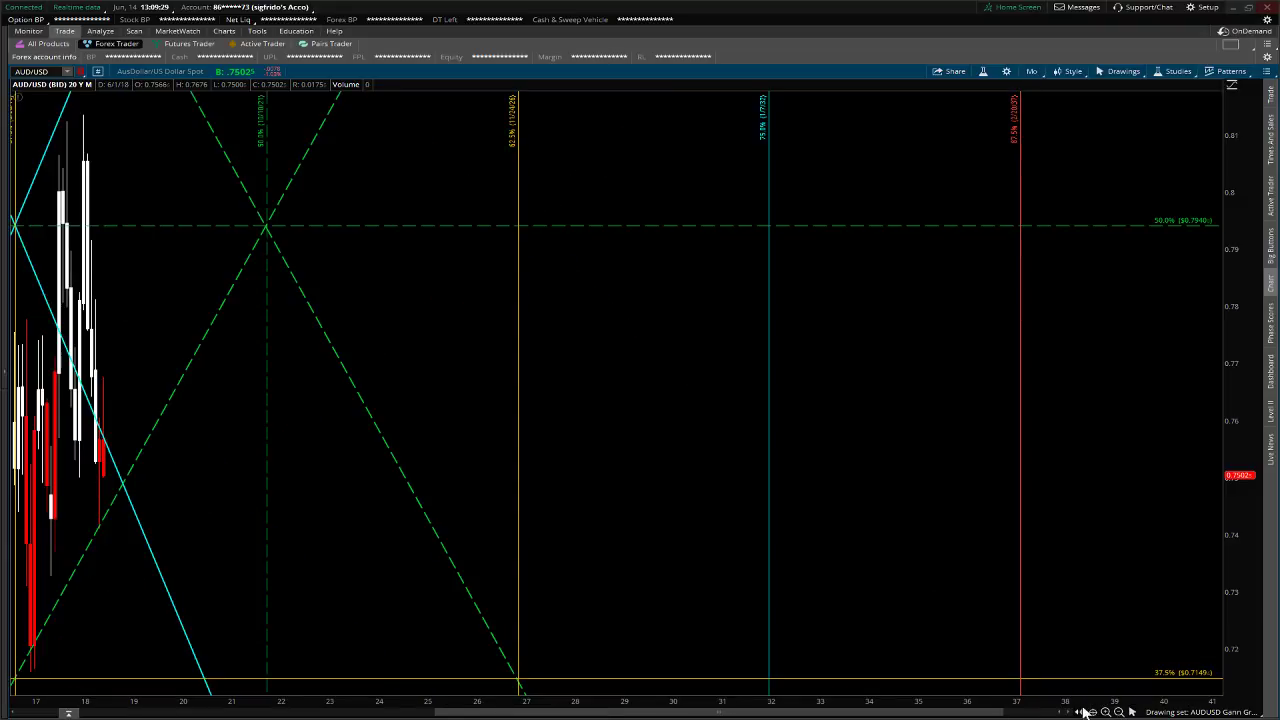
click(1119, 711)
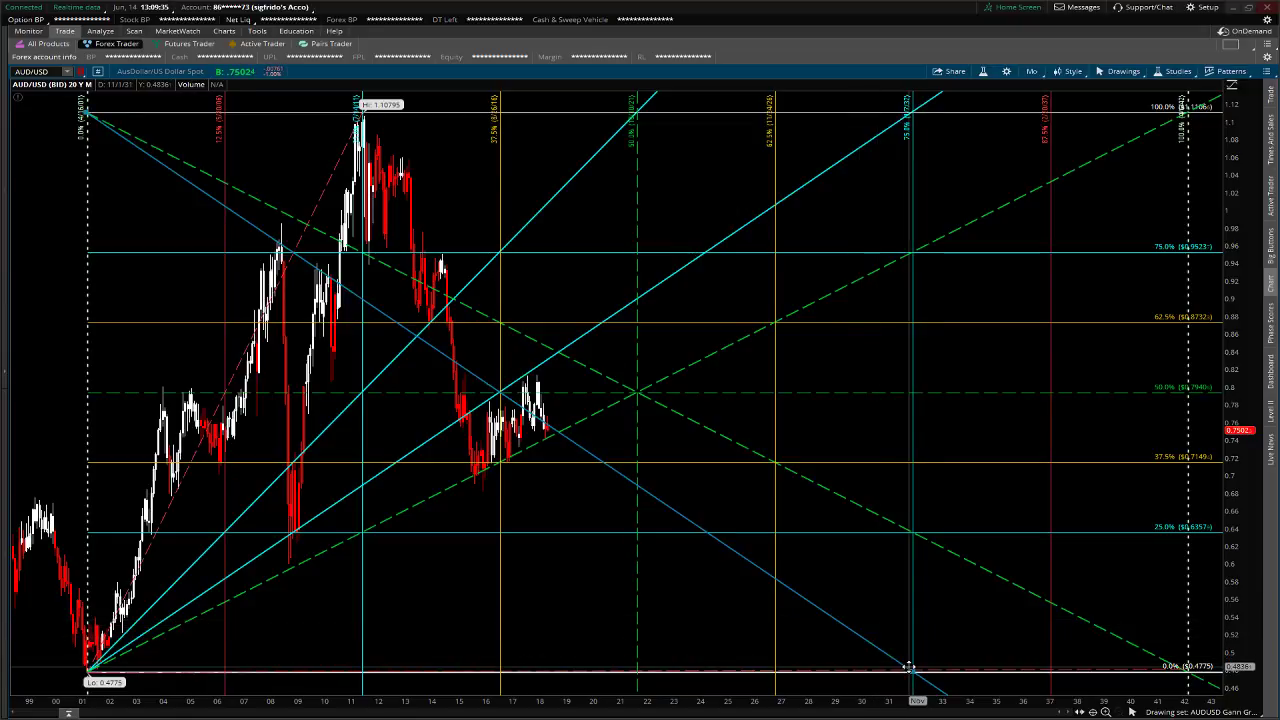
Remove the descending cyan trendline from the chart
drag(910, 670, 1064, 255)
key(Escape)
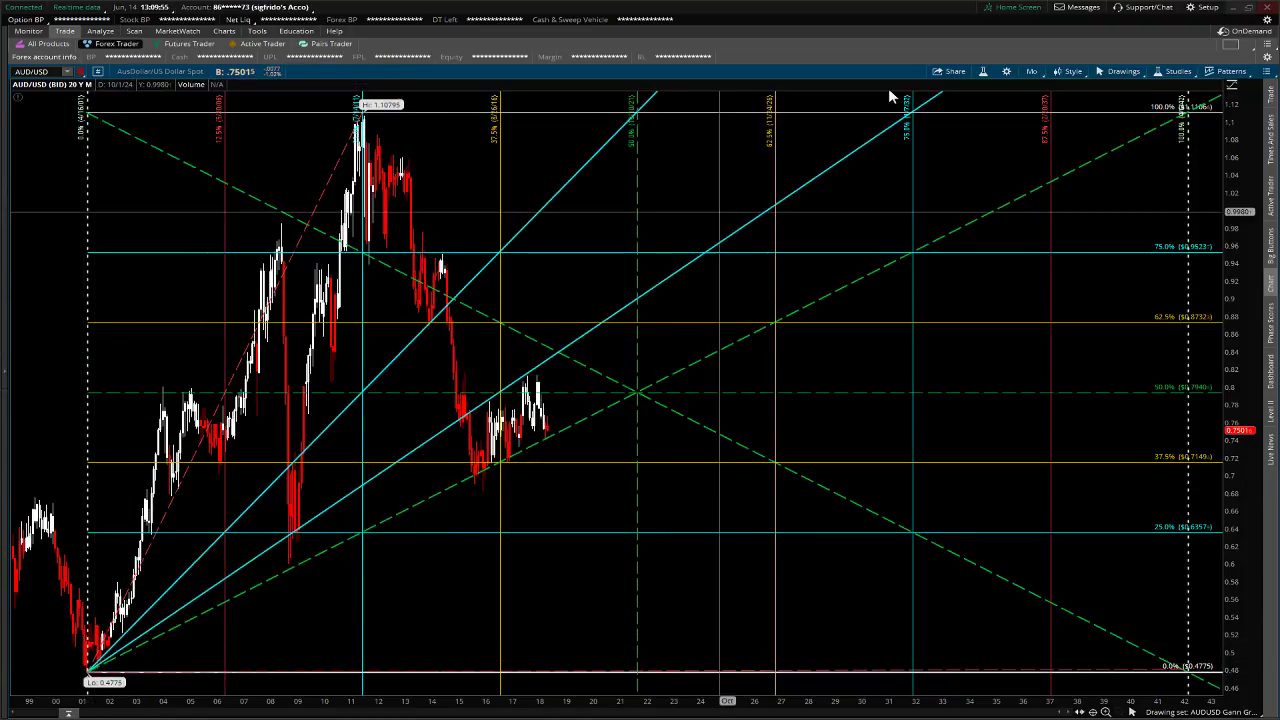
Examine the recent bars against the grid on the 1-year daily timeframe with a compressed price scale, and return to the 20-year monthly timeframe
click(1031, 71)
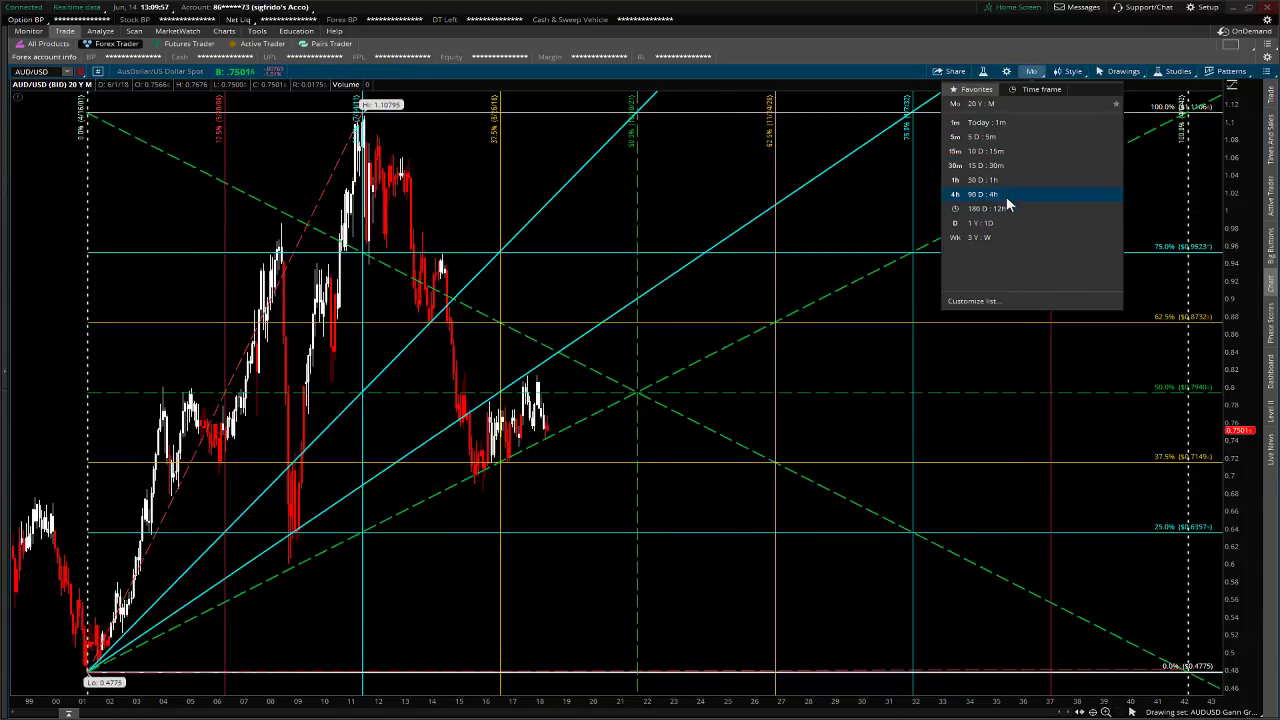
click(1006, 222)
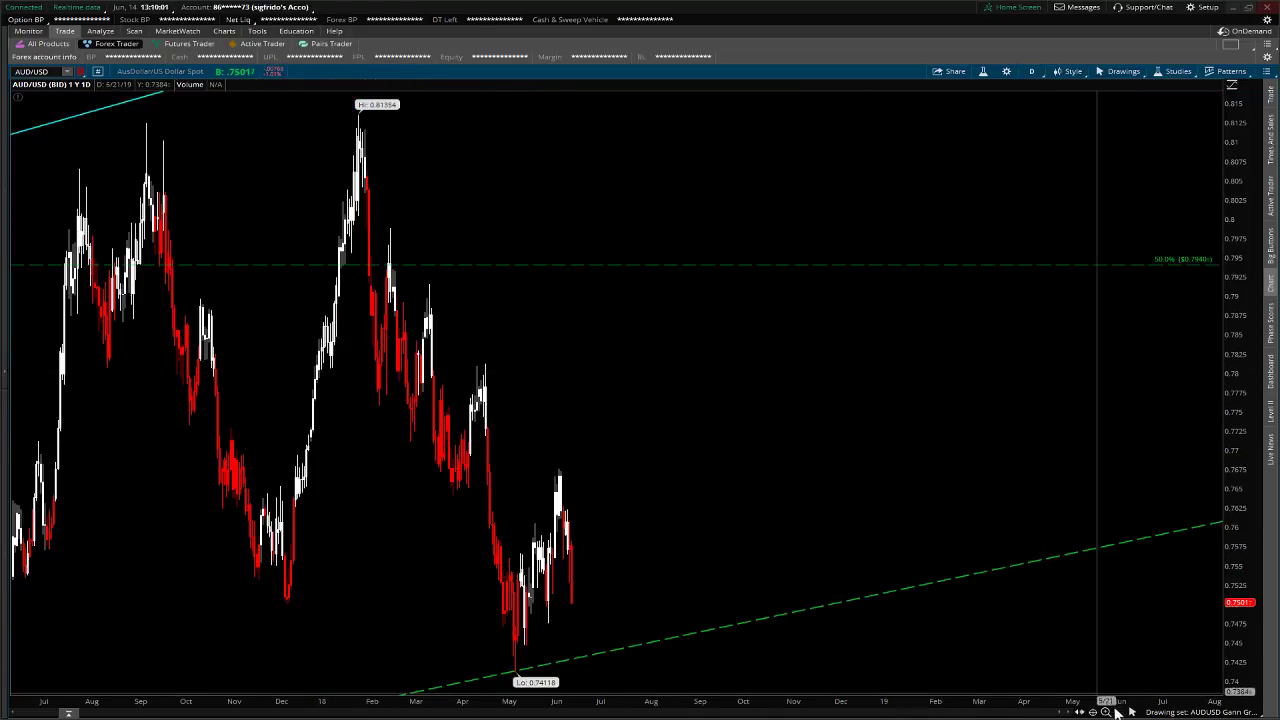
drag(1217, 292, 1217, 520)
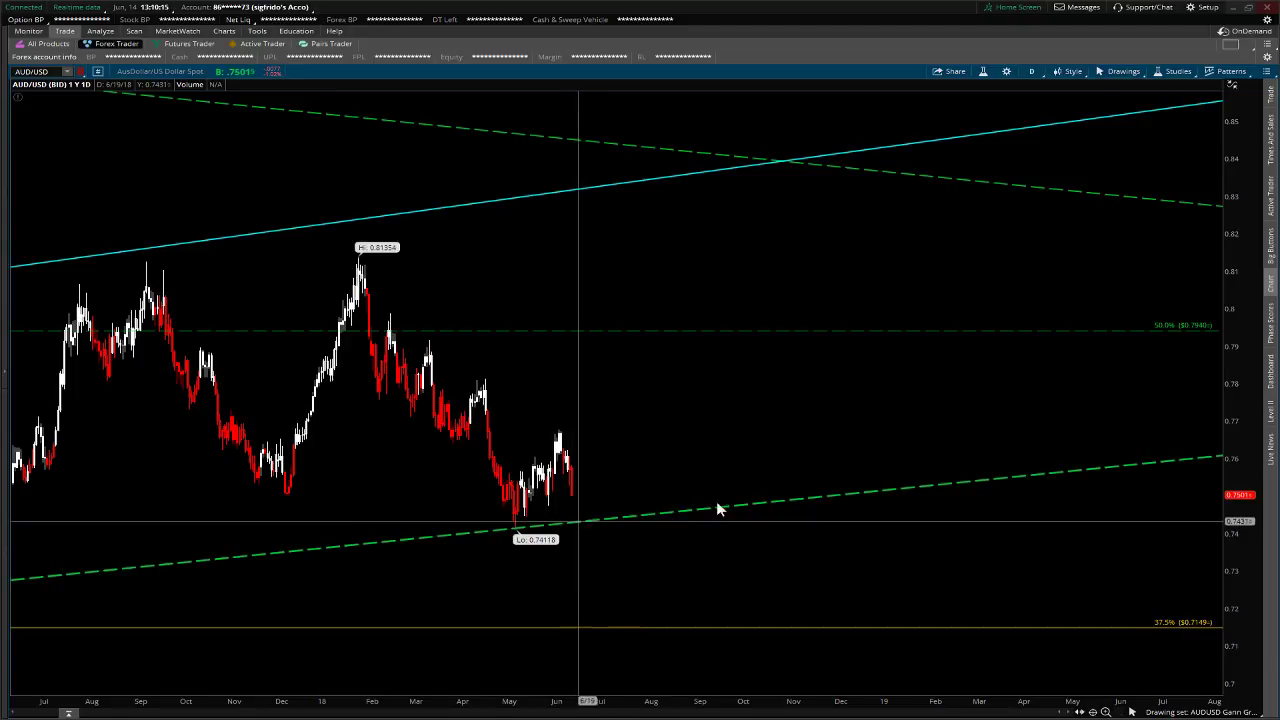
click(1031, 72)
click(993, 238)
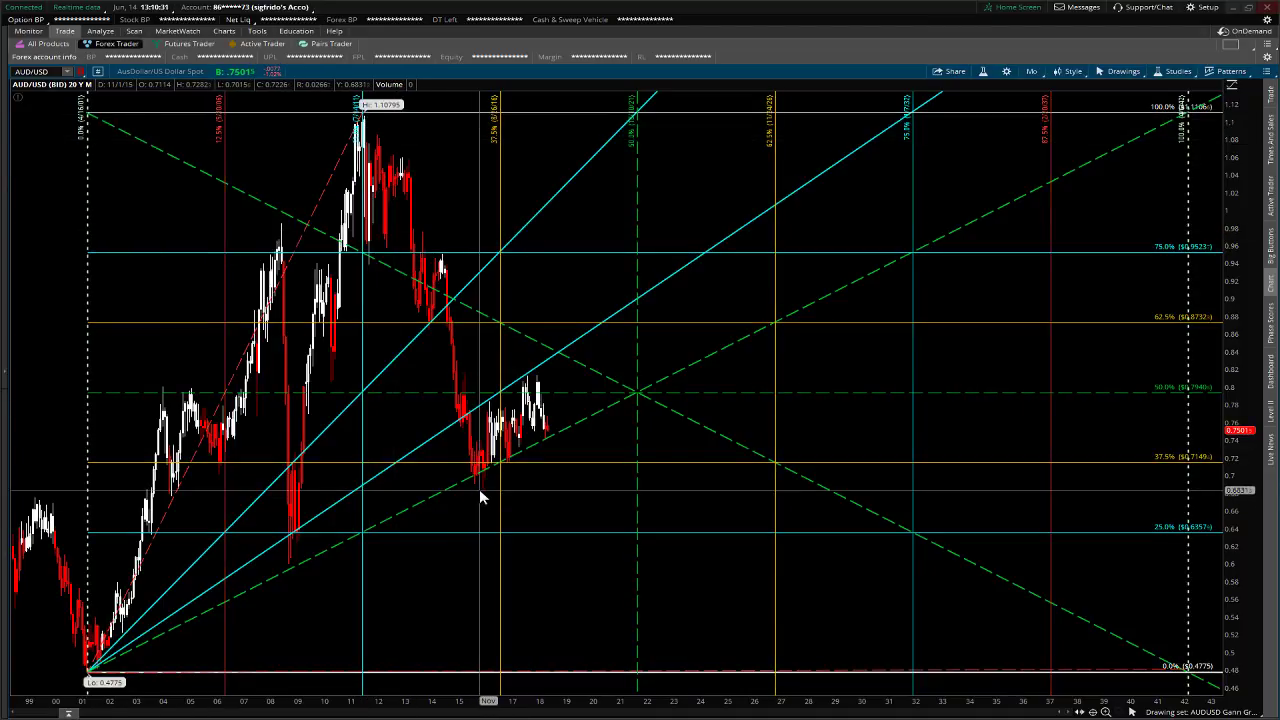
Create a new drawing set named "Audusd gann grid W"
click(1178, 713)
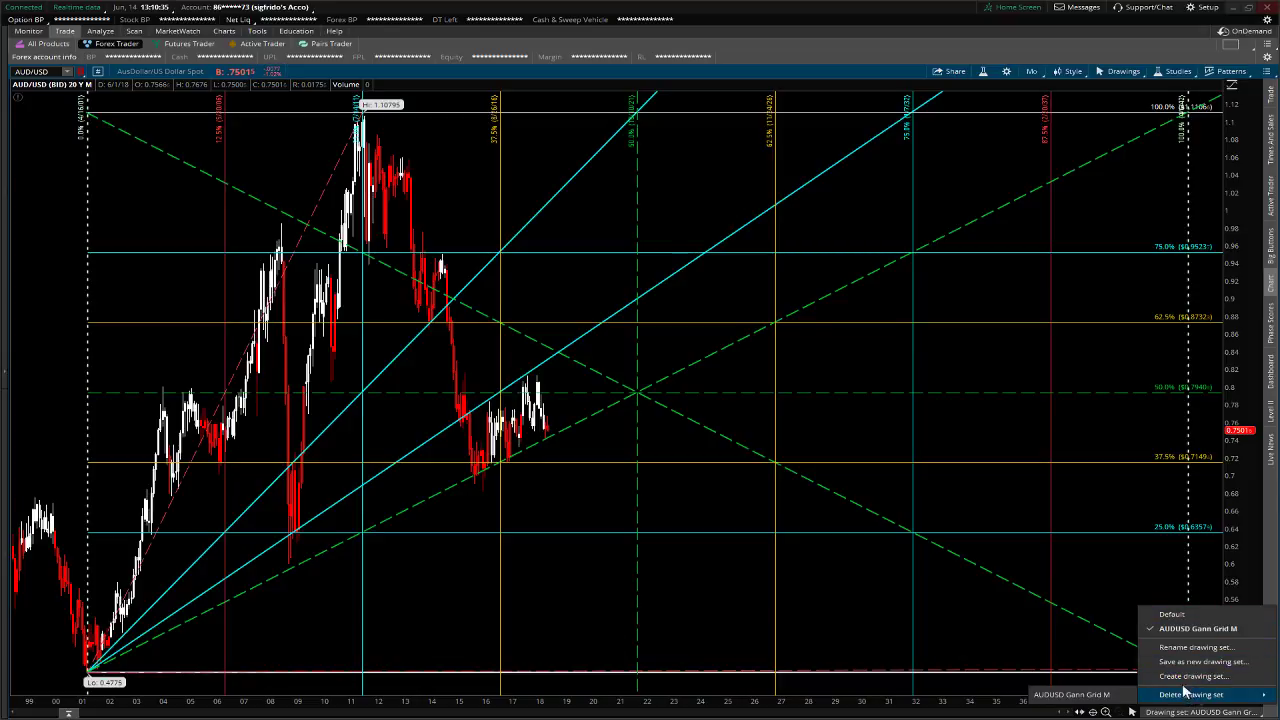
click(1196, 677)
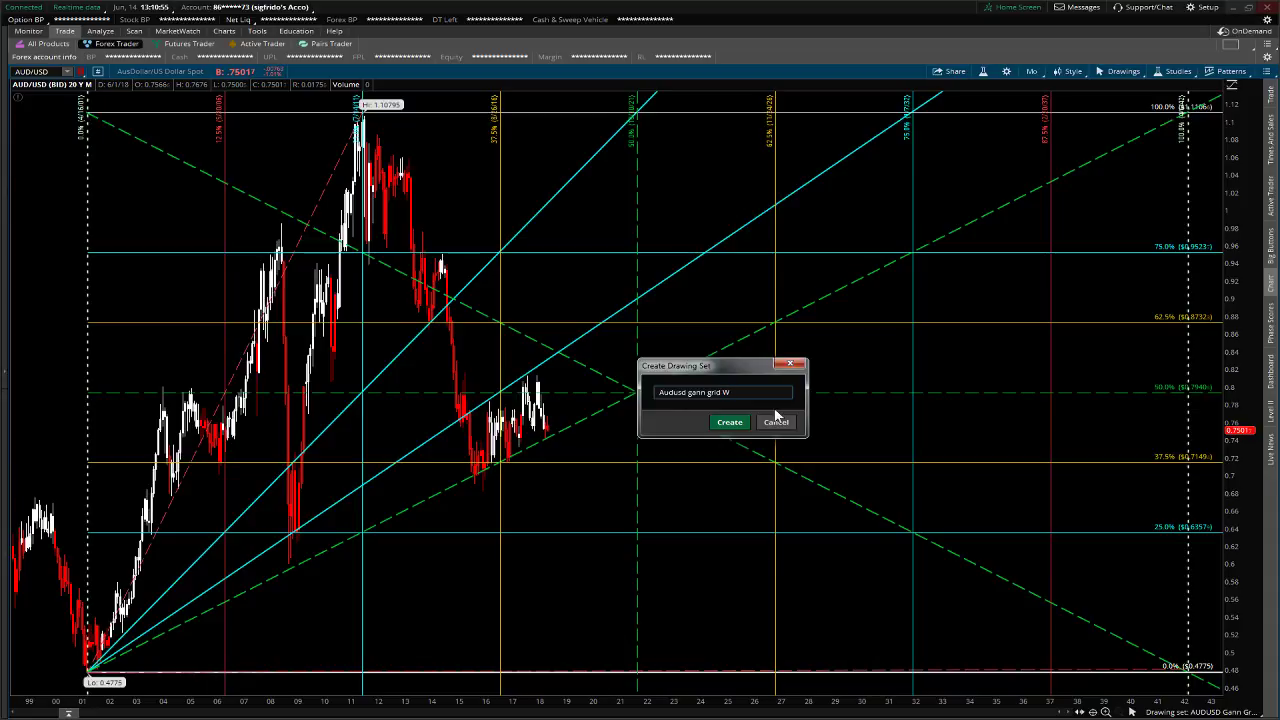
click(731, 428)
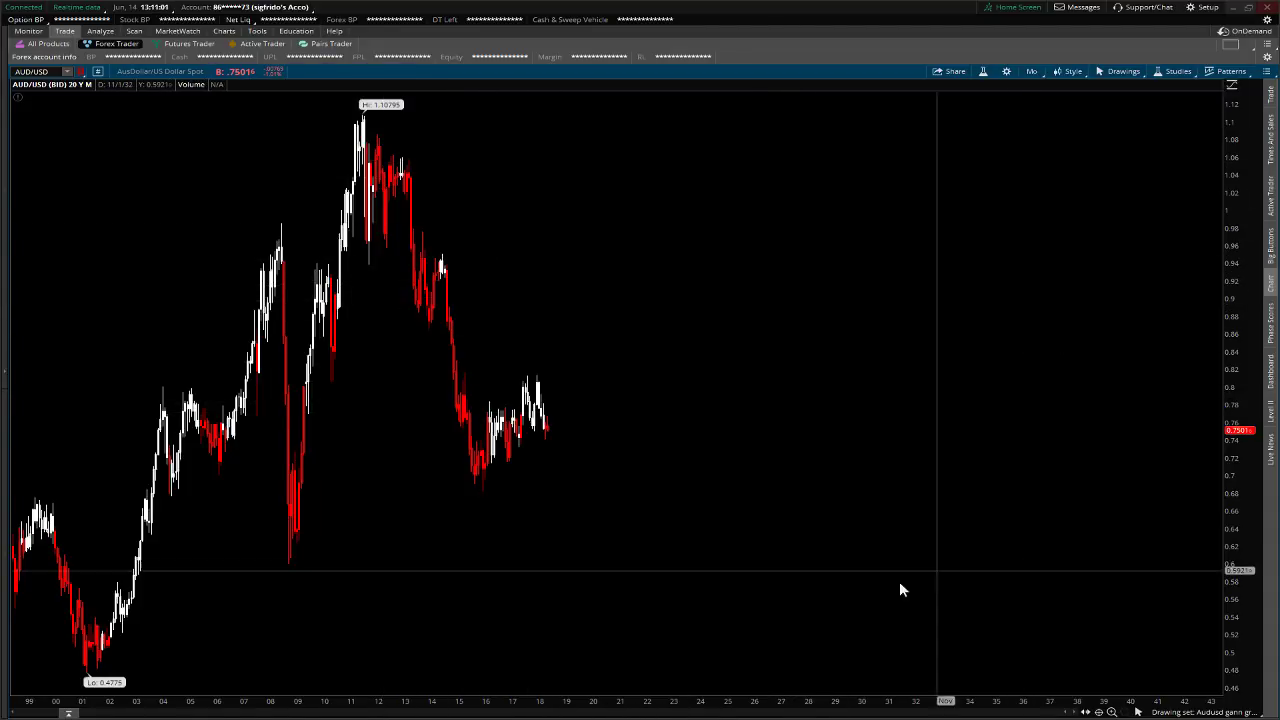
Switch the AUD/USD chart to weekly bars and set its time interval to 10 years
click(1034, 72)
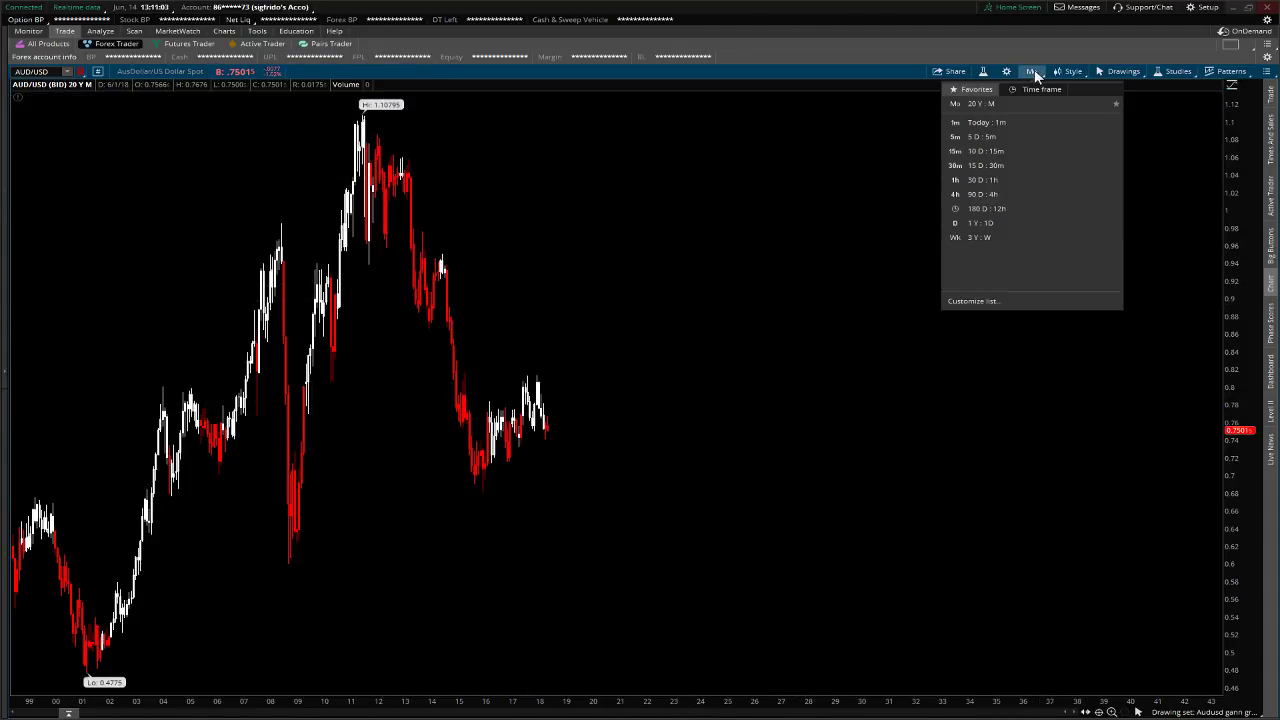
click(1000, 238)
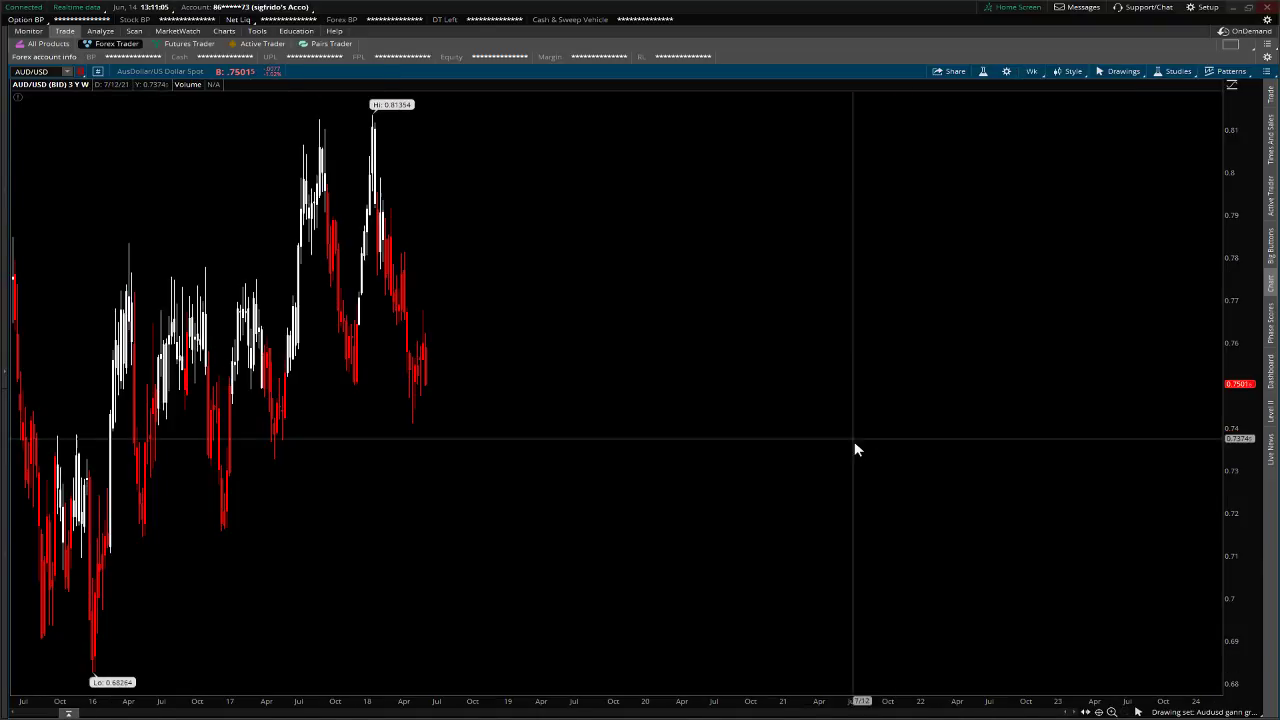
click(1032, 72)
click(1044, 90)
click(1061, 160)
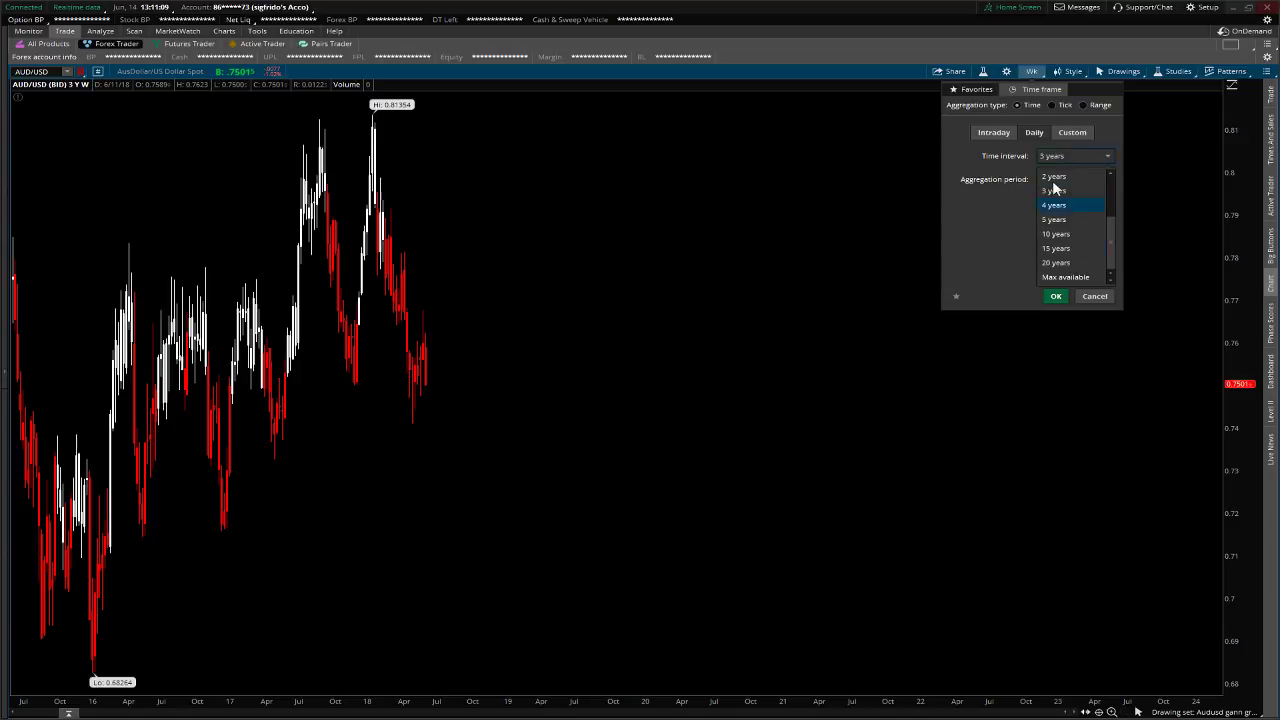
click(1072, 237)
click(1056, 294)
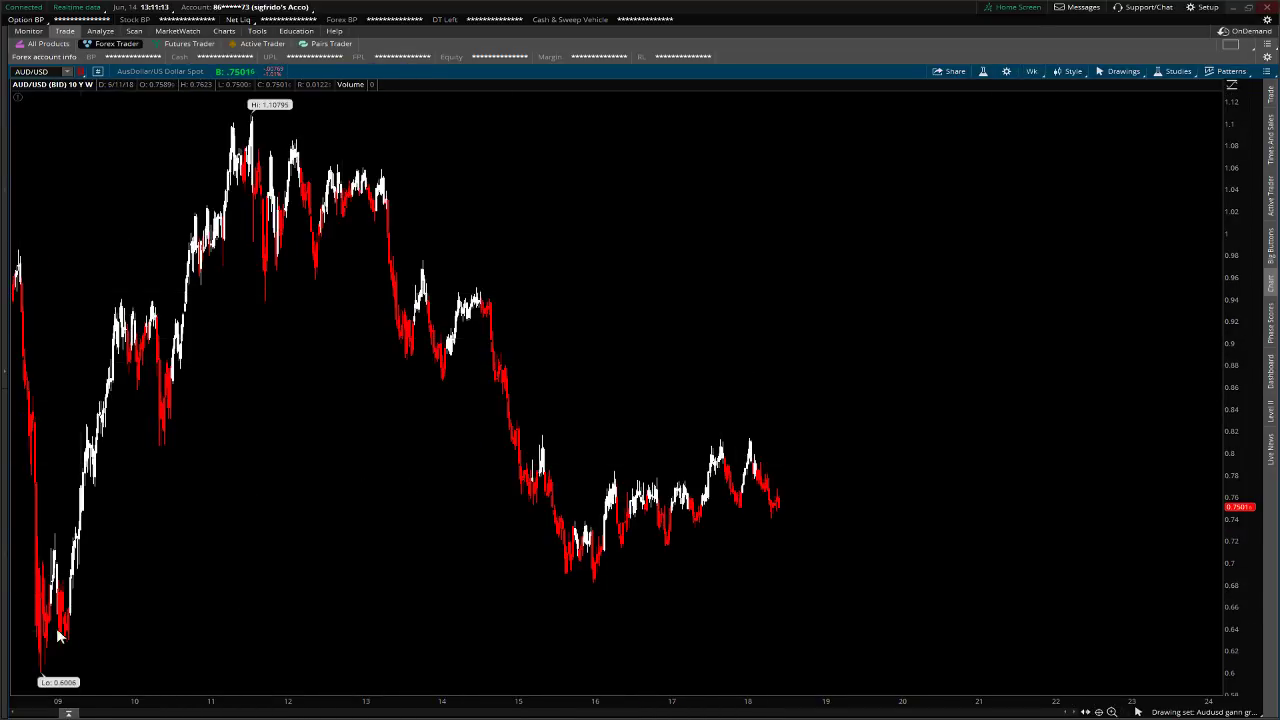
Try the maximum available time interval on the weekly chart and restore the 10-year interval
click(1033, 70)
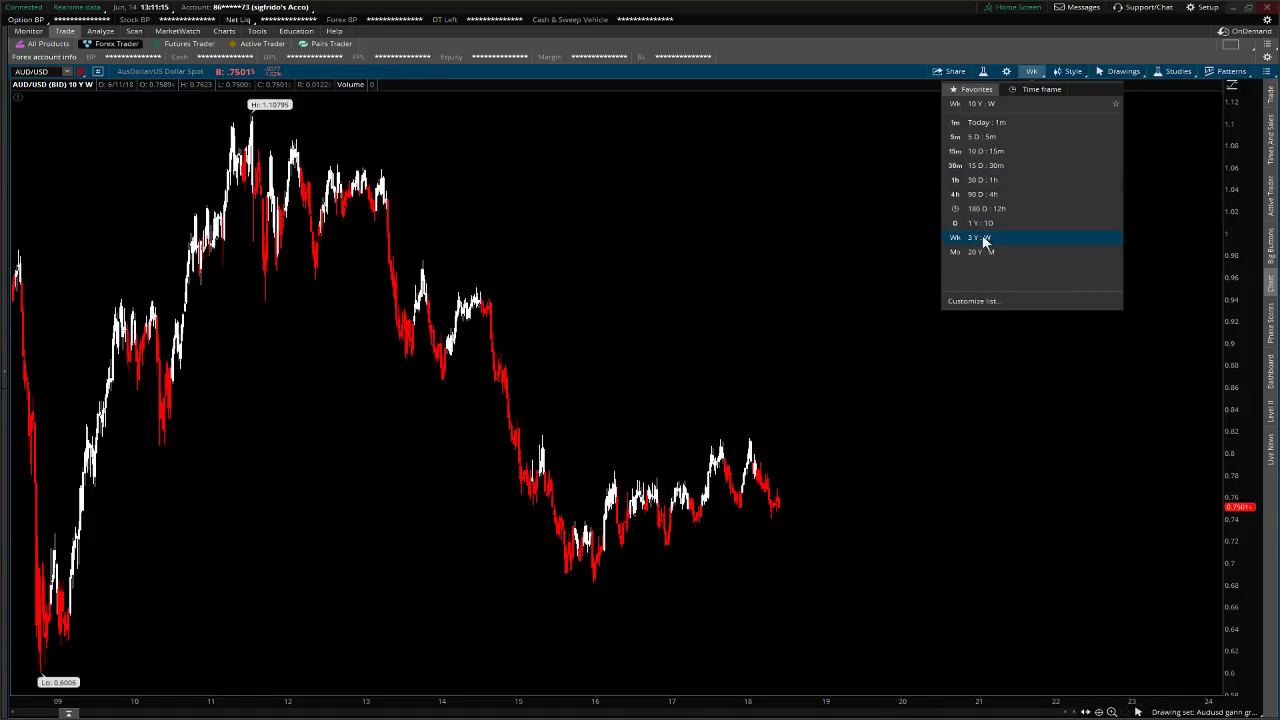
click(1036, 92)
click(1060, 157)
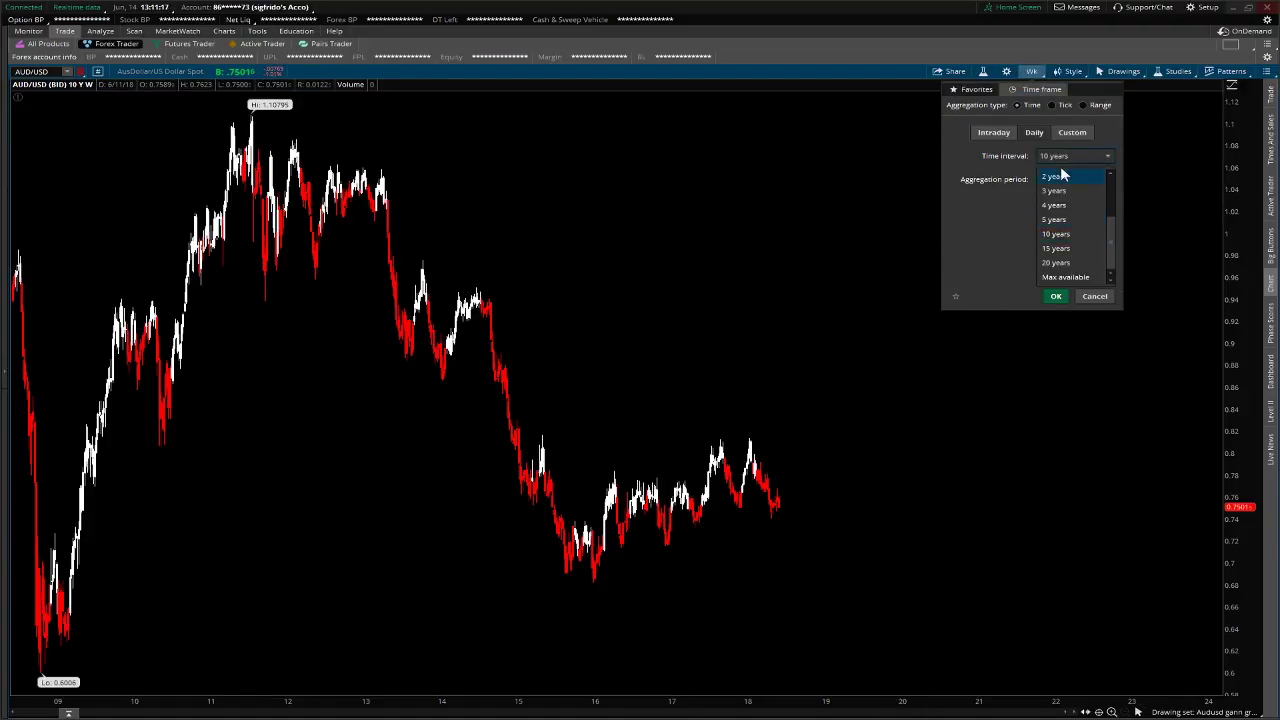
click(1079, 283)
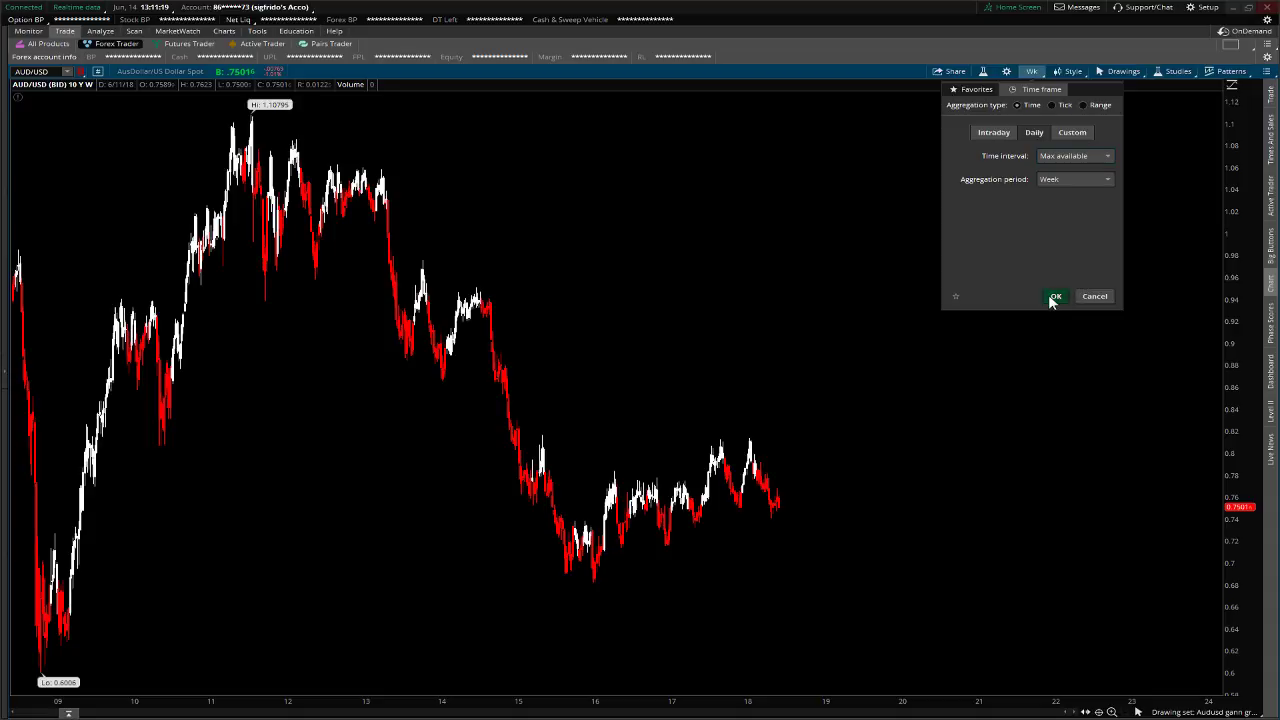
click(1054, 297)
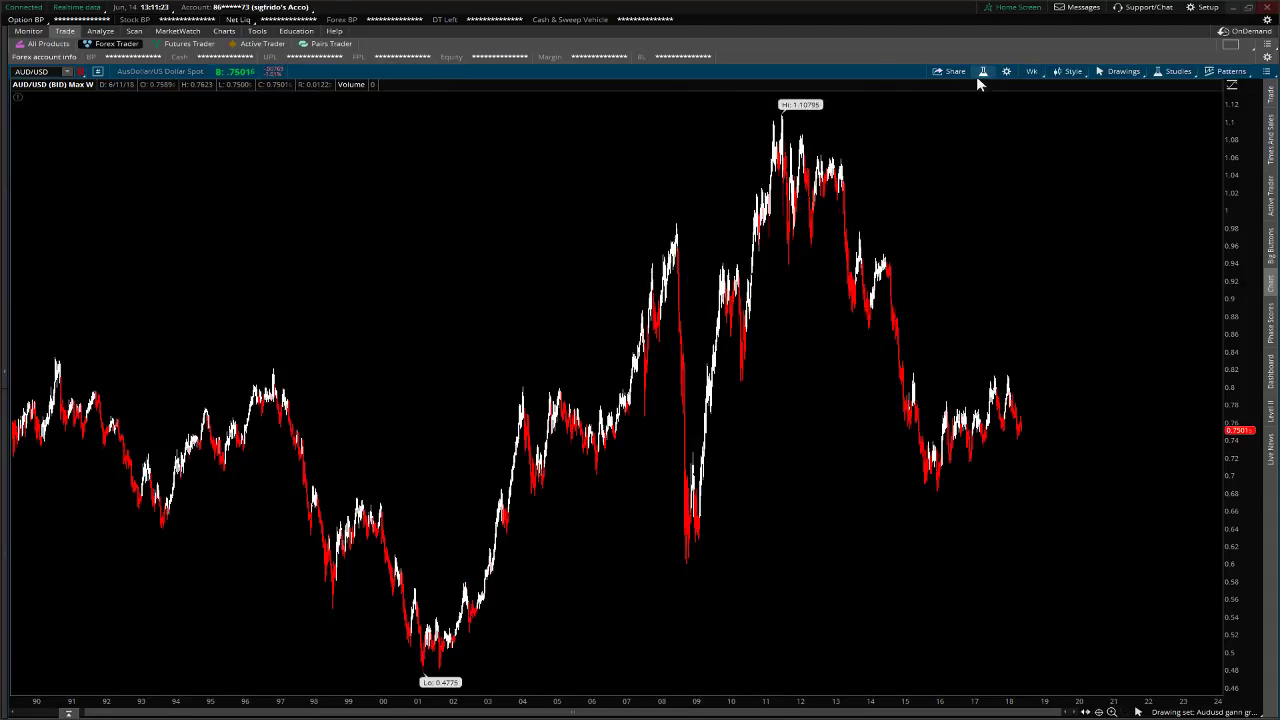
click(1030, 73)
click(1036, 90)
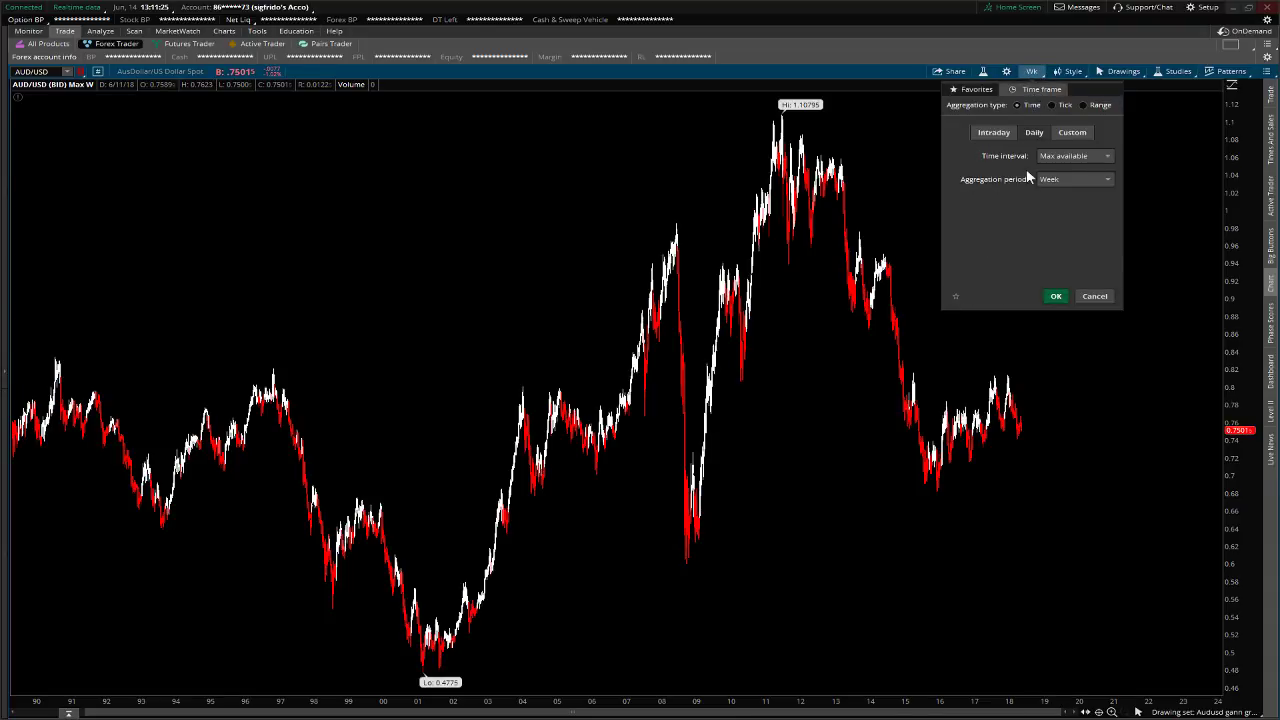
click(1064, 158)
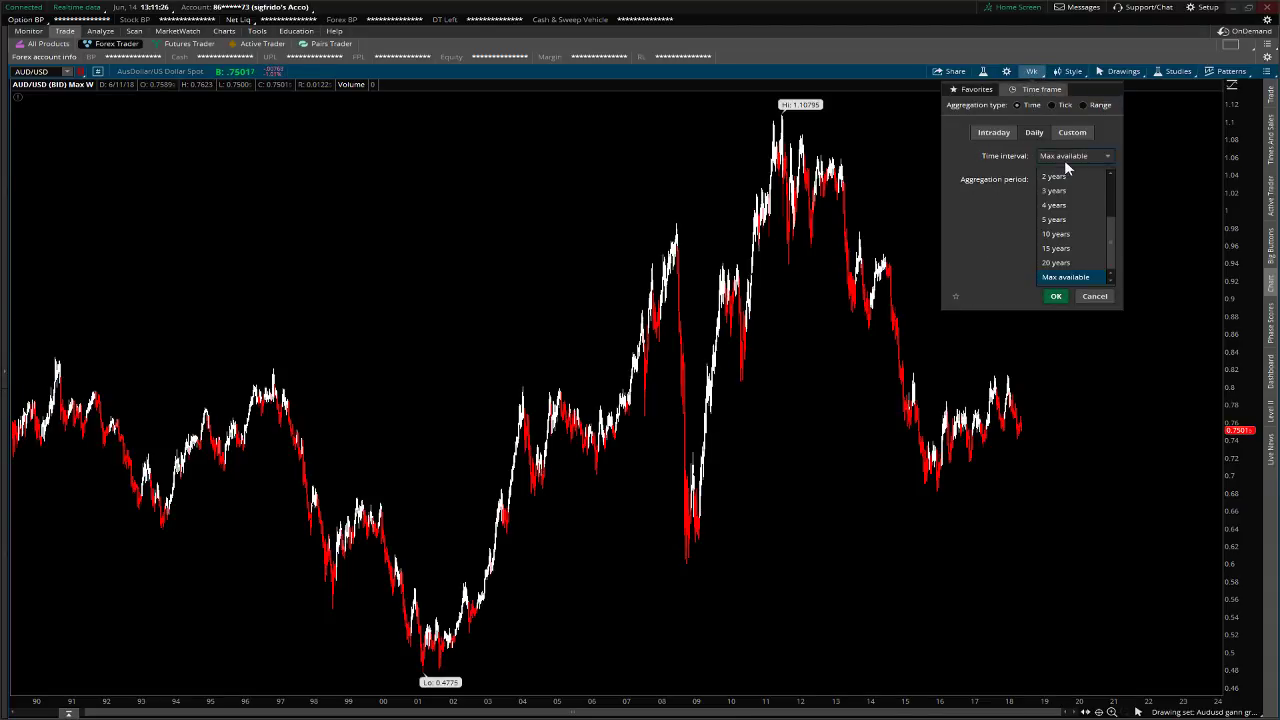
click(1060, 236)
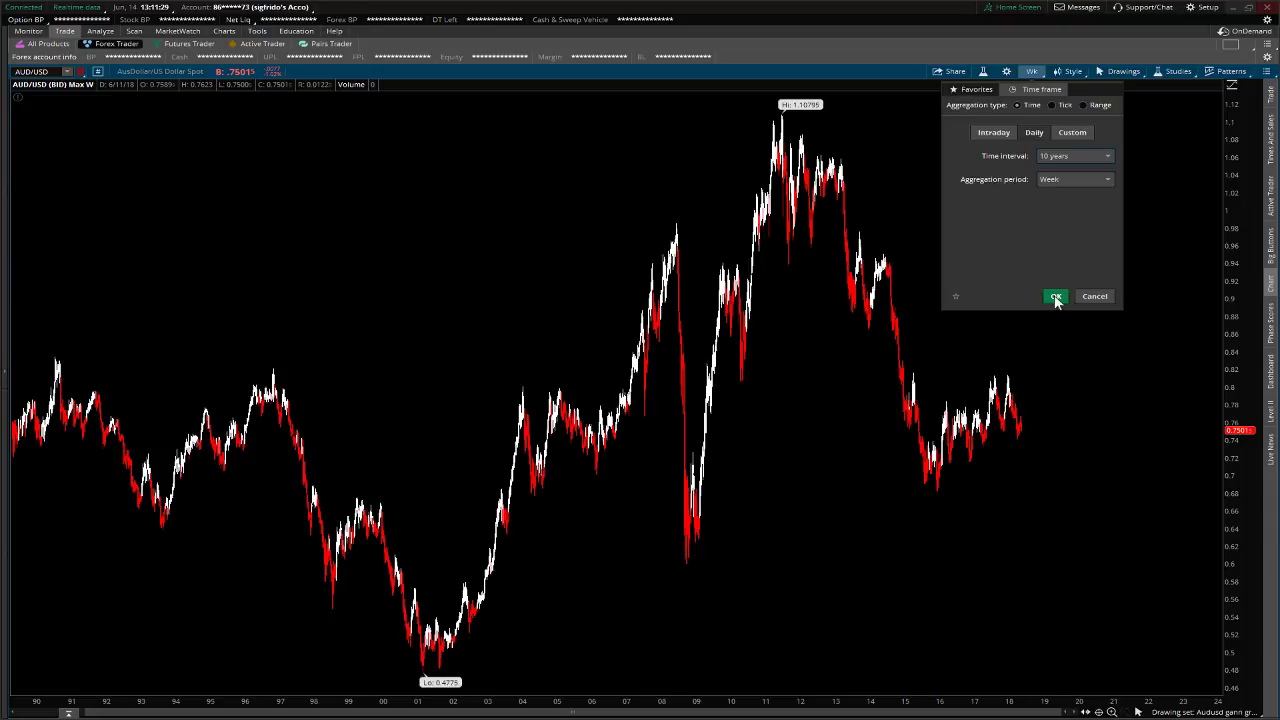
click(1056, 297)
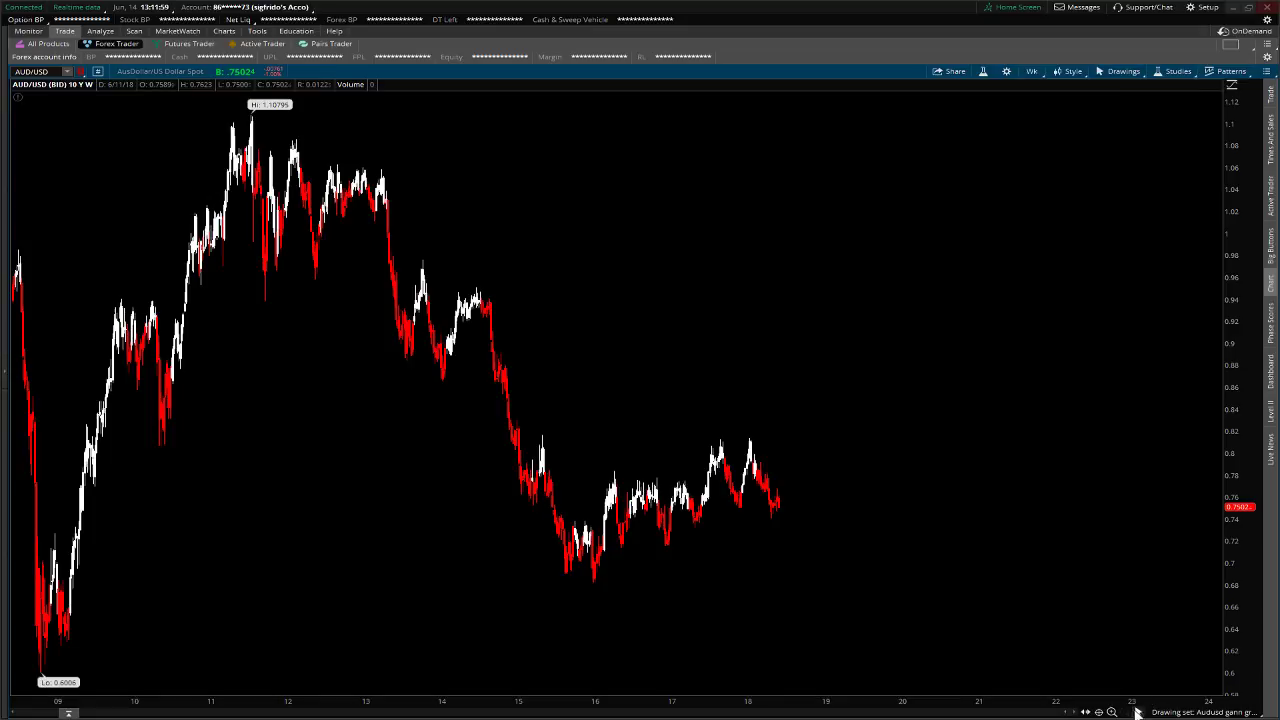
mouse_move(1138, 712)
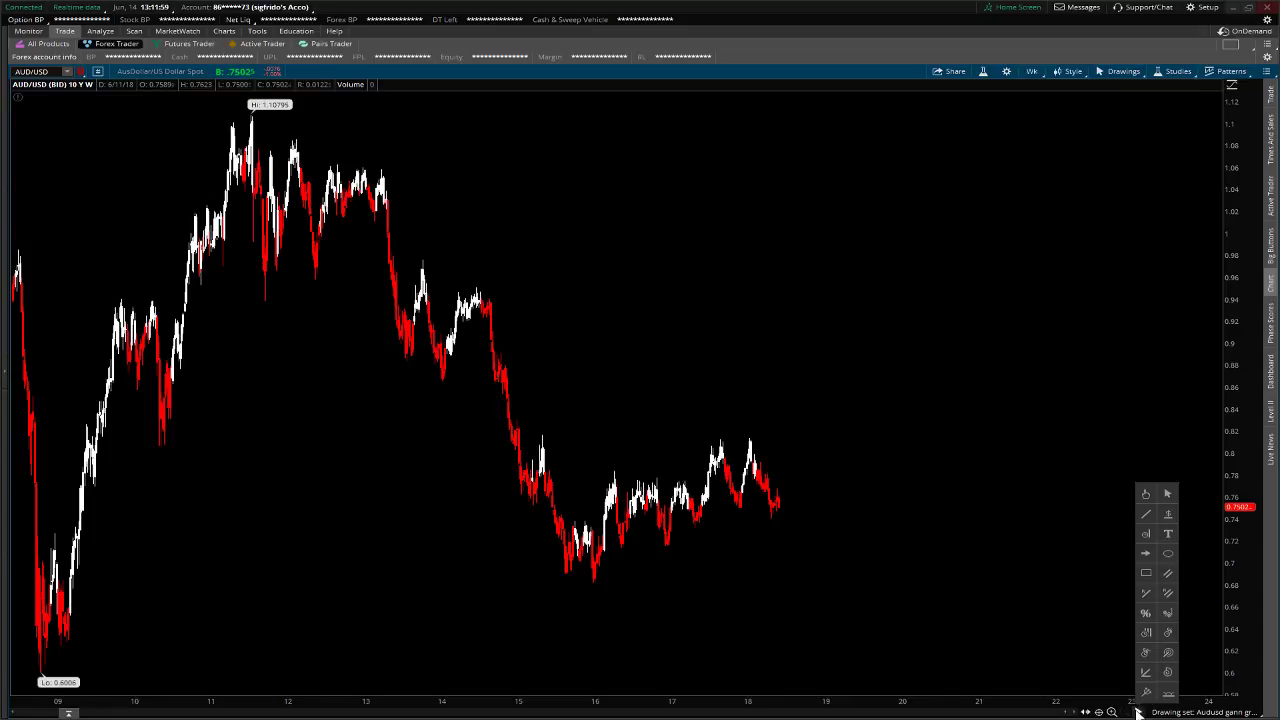
click(1145, 613)
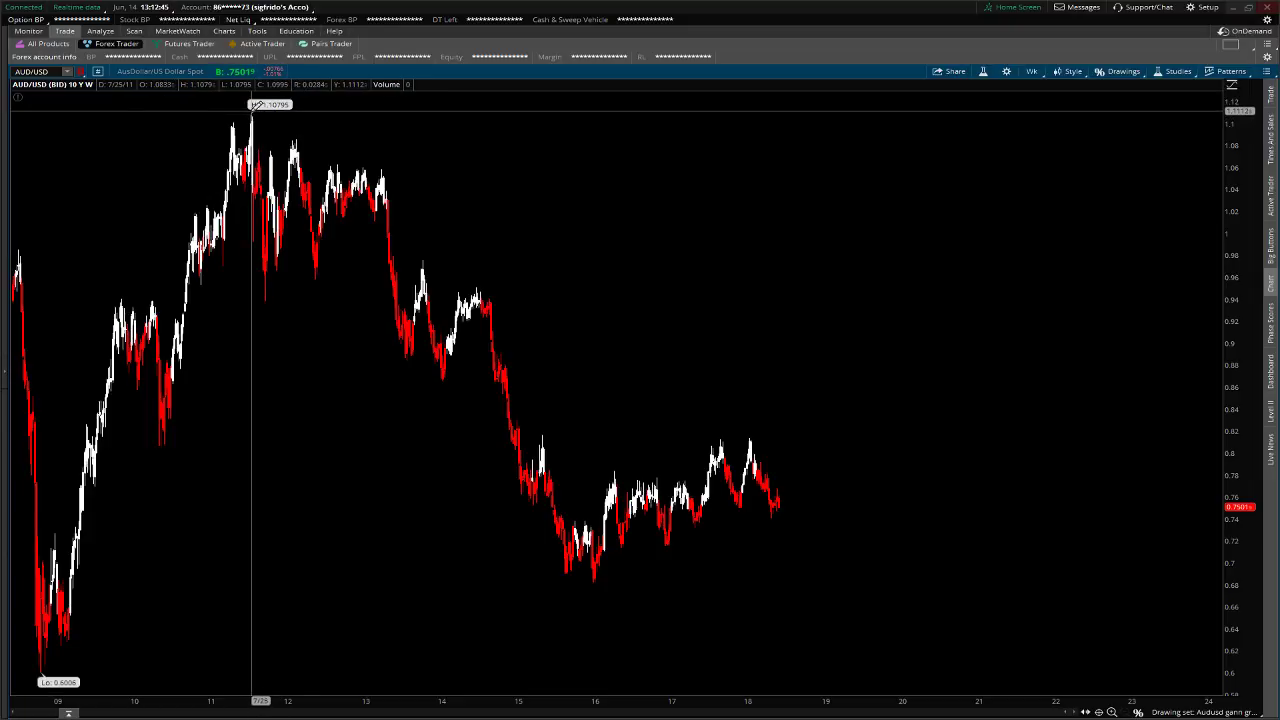
click(252, 112)
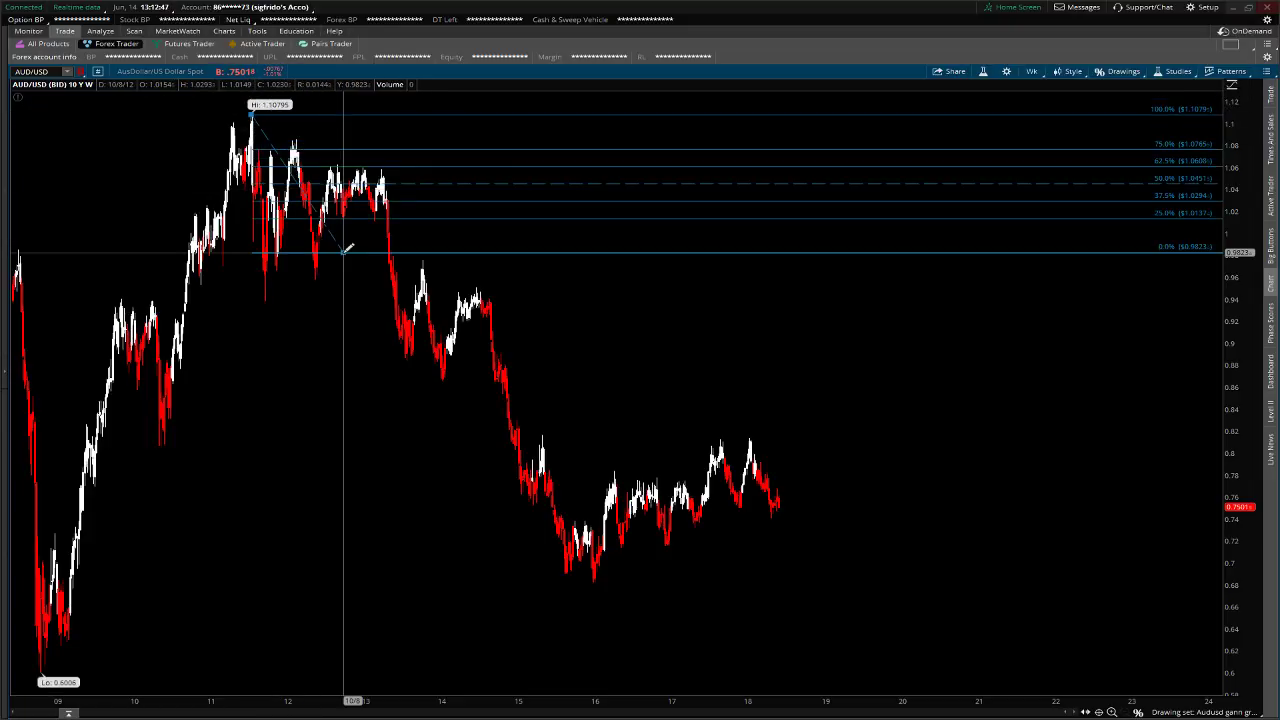
key(Escape)
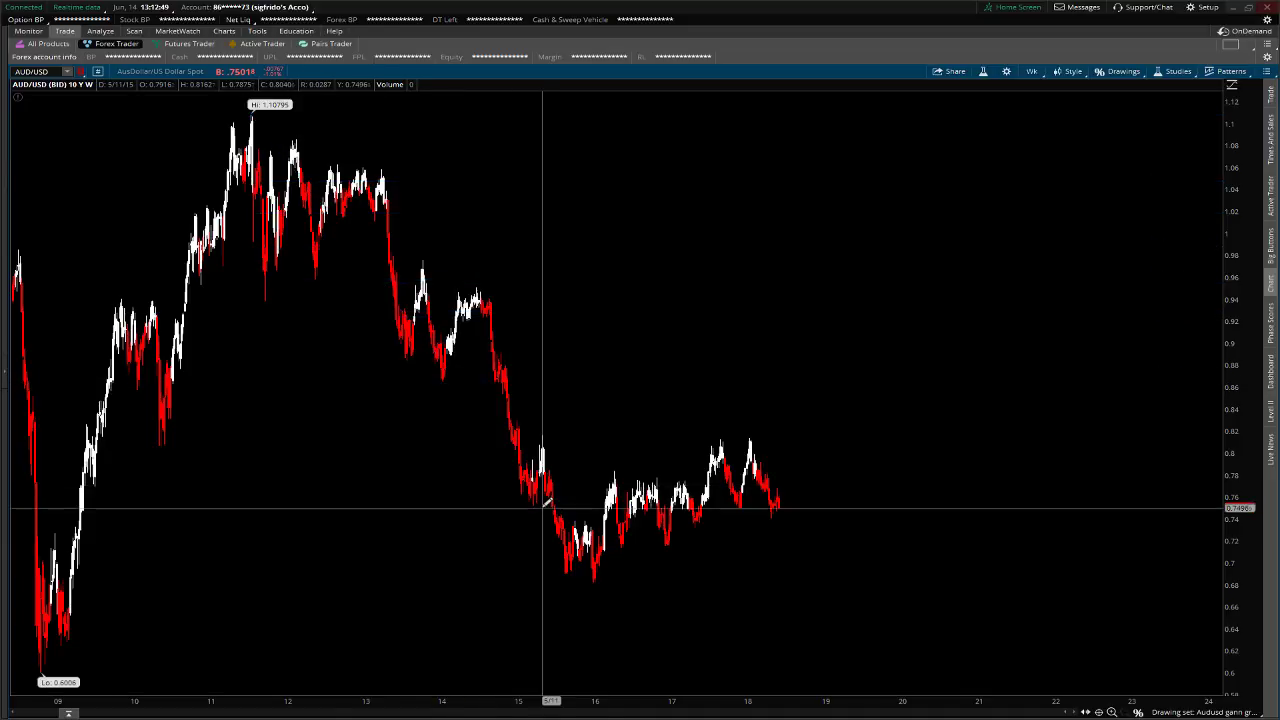
click(595, 579)
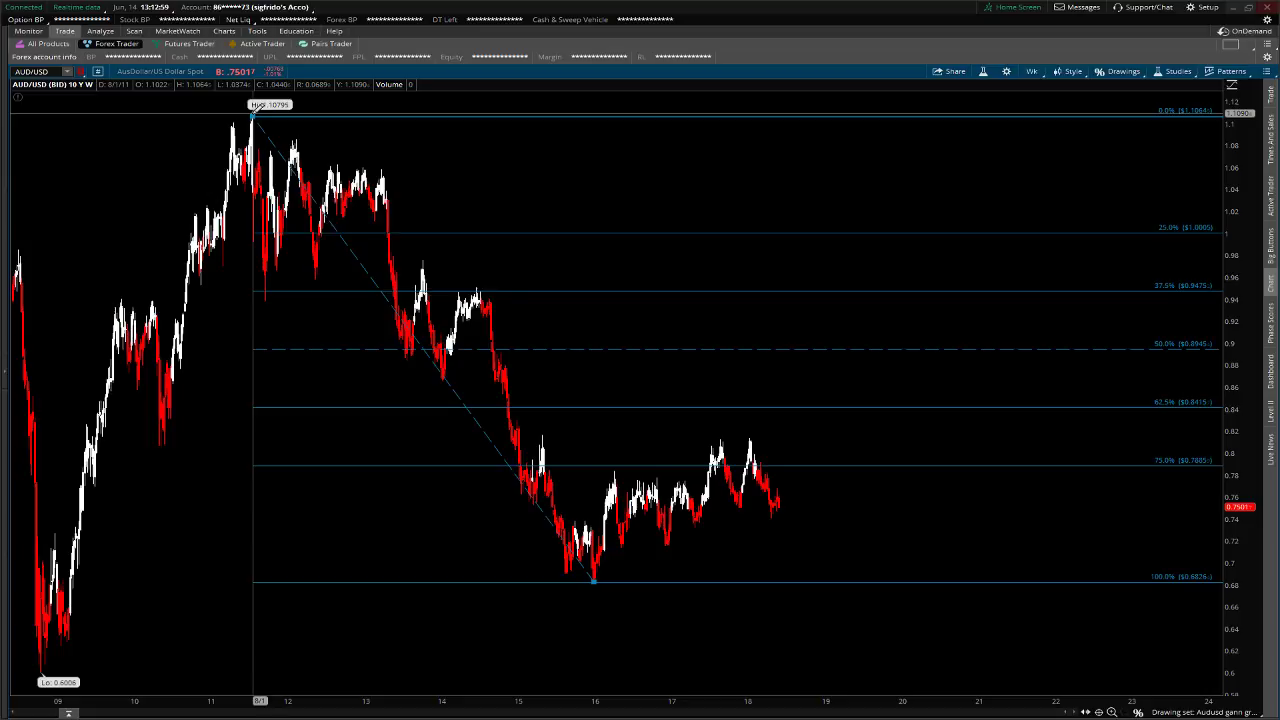
key(Escape)
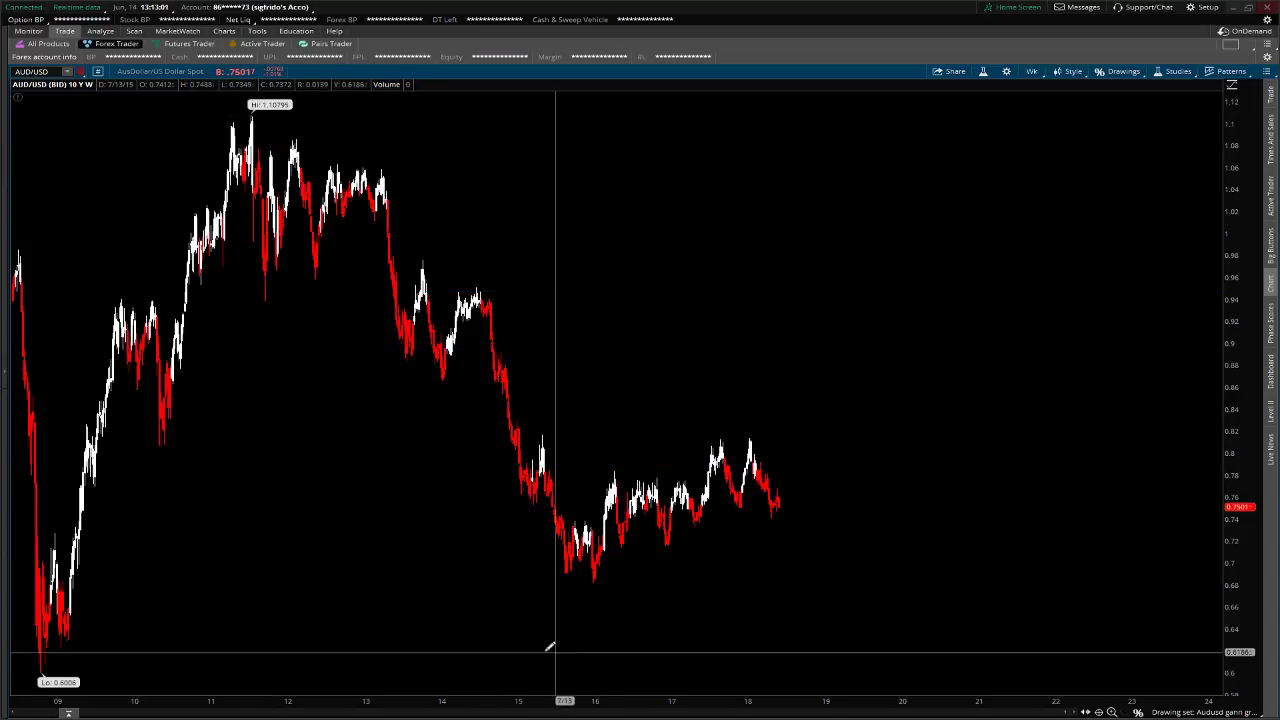
Draw a Fibonacci retracement from the early 2016 low up to the 2011 high, and remove that drawing
click(596, 580)
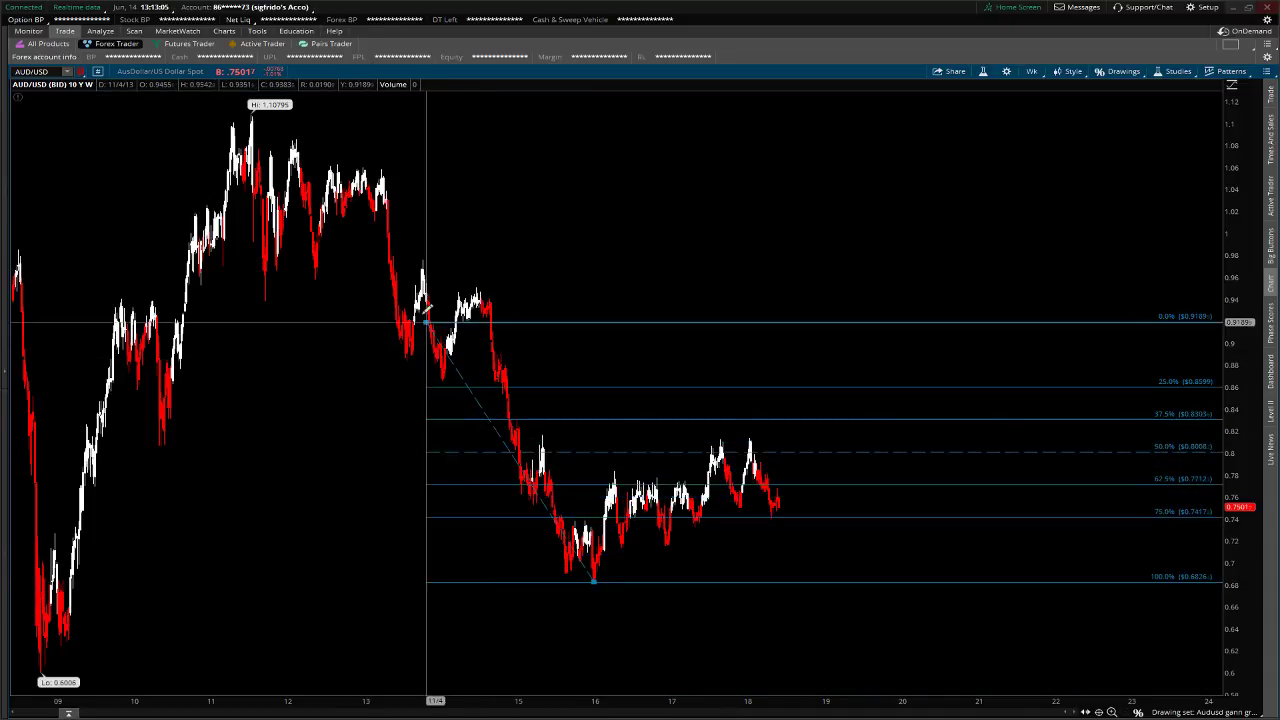
click(254, 112)
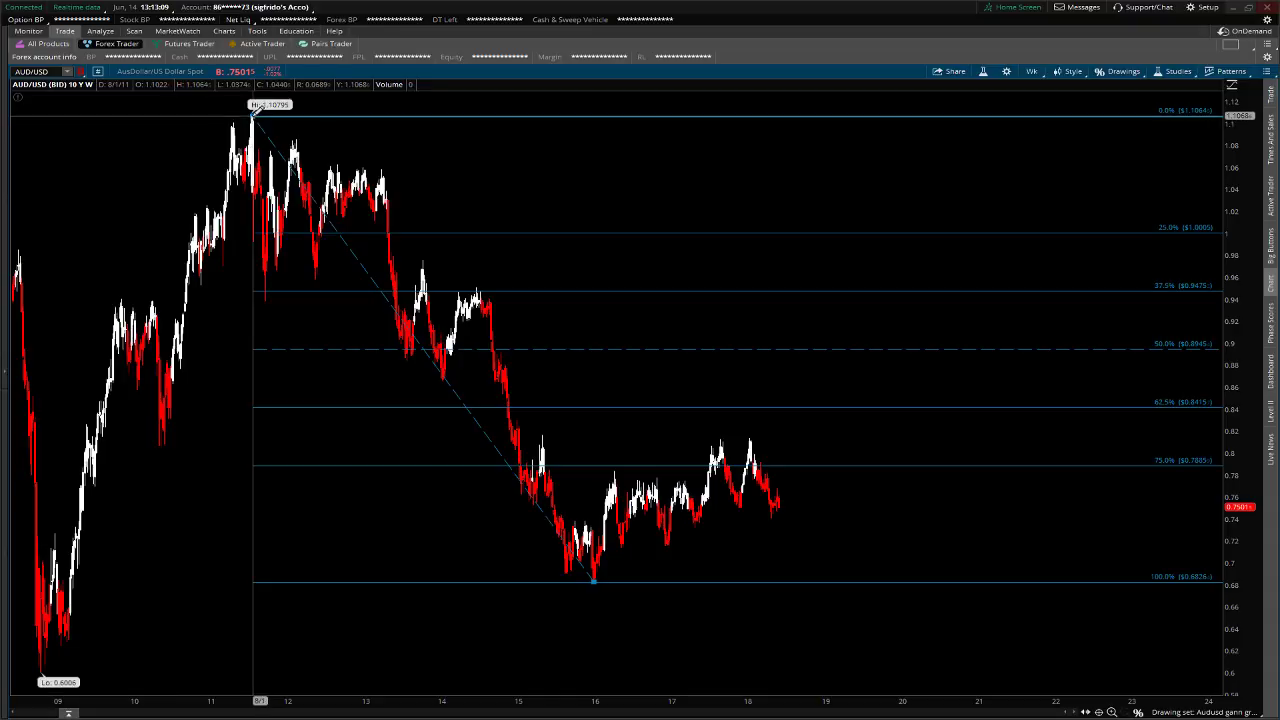
click(254, 112)
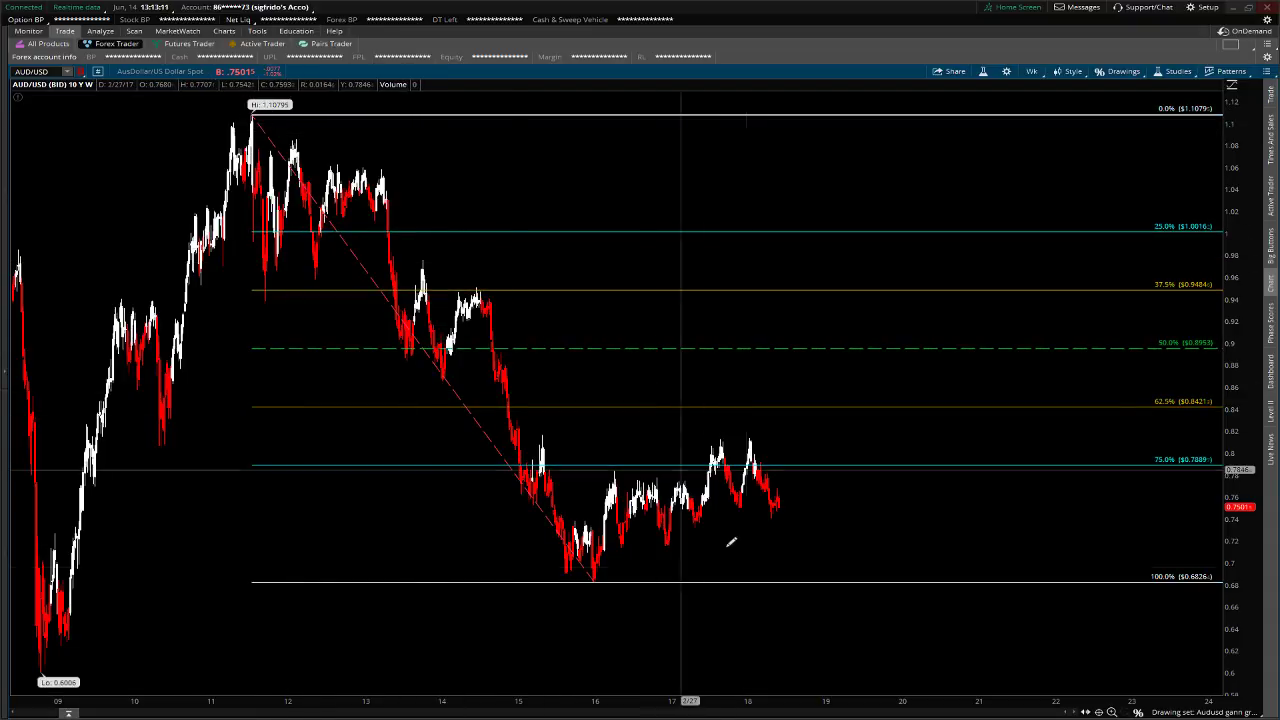
right_click(679, 582)
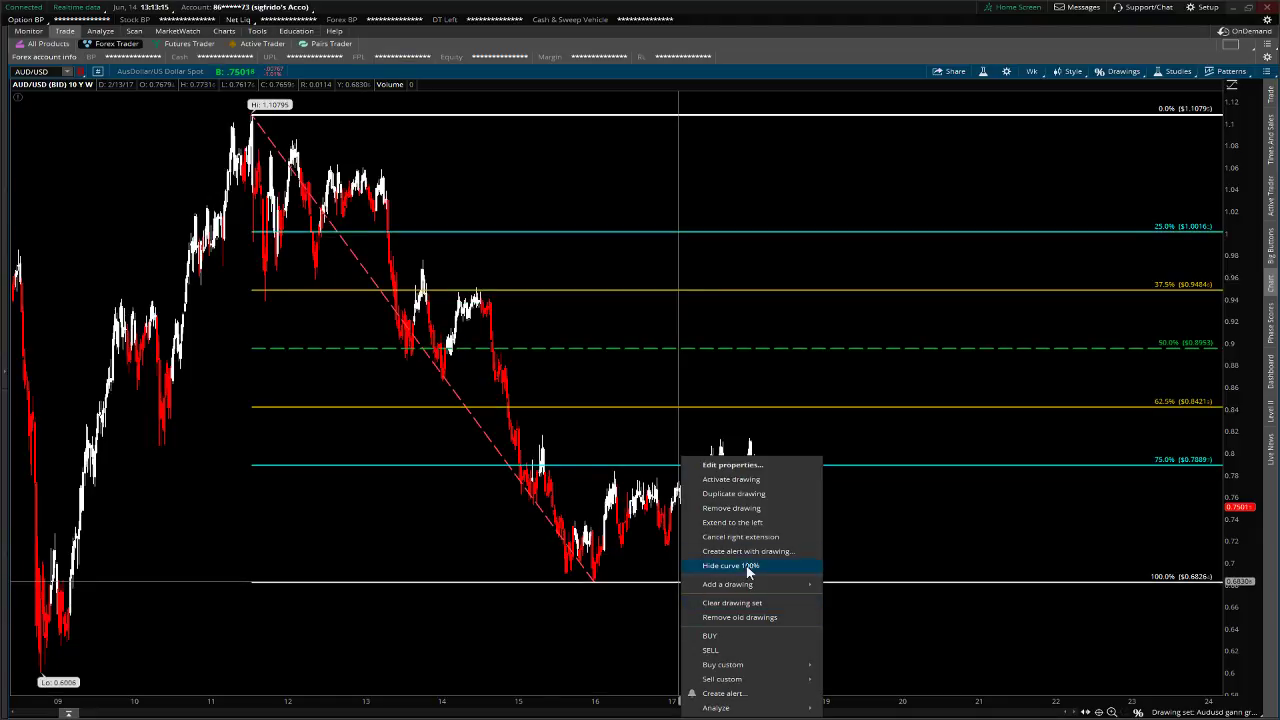
click(753, 509)
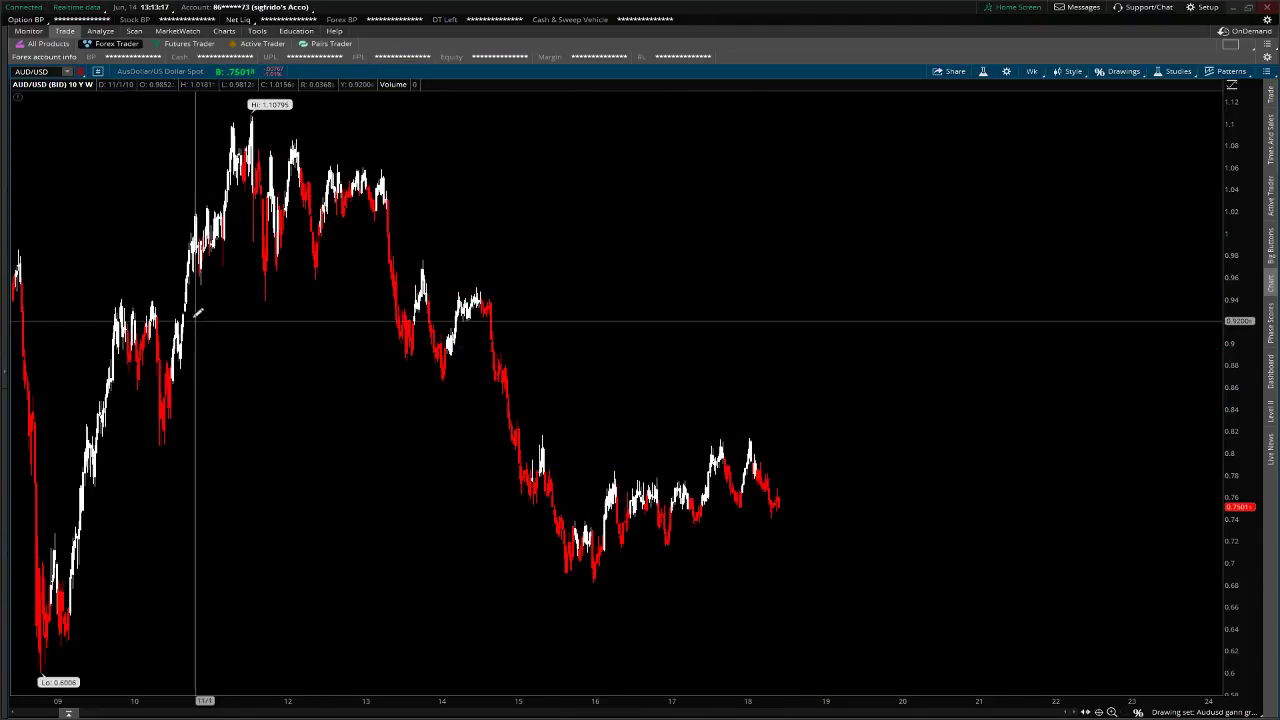
Draw a Fibonacci retracement from the 2011 high at about 1.1079 down to the early 2016 low at about 0.6827
mouse_move(251, 115)
mouse_down()
mouse_move(417, 266)
mouse_move(591, 526)
mouse_move(597, 580)
mouse_up()
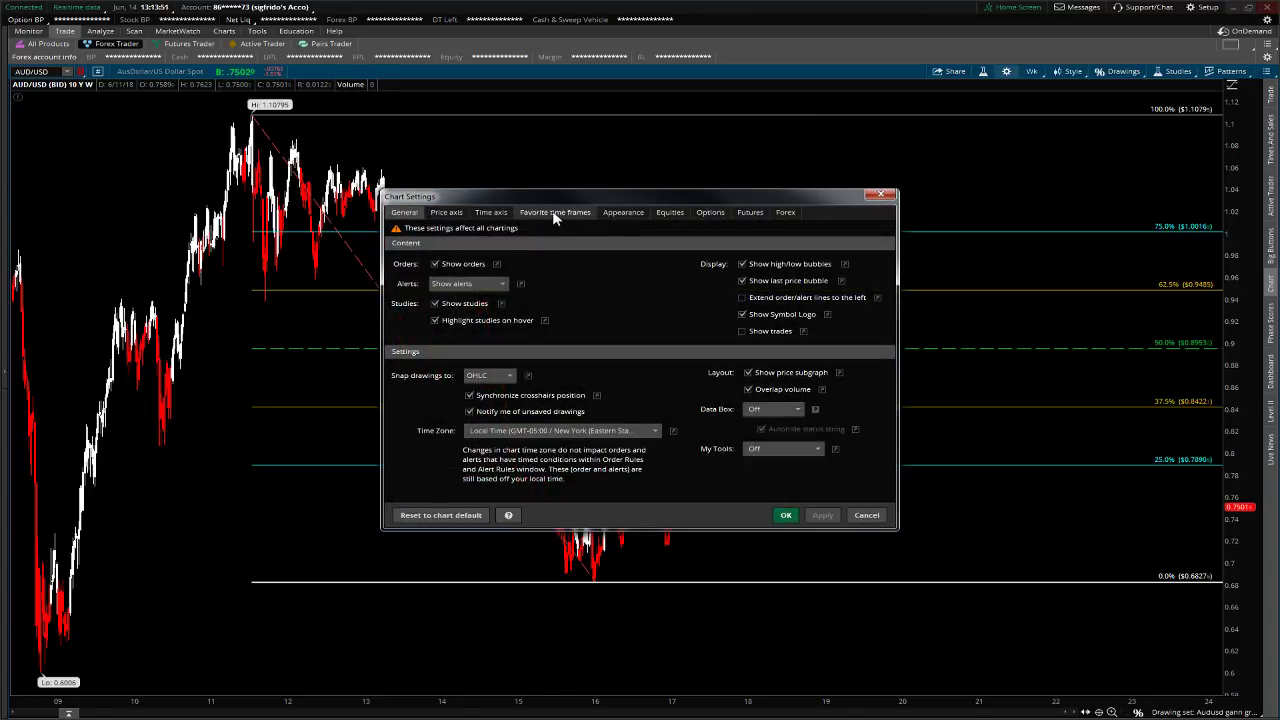
Set the chart's time axis expansion area to 500 bars to the right and apply the settings
click(491, 213)
click(753, 251)
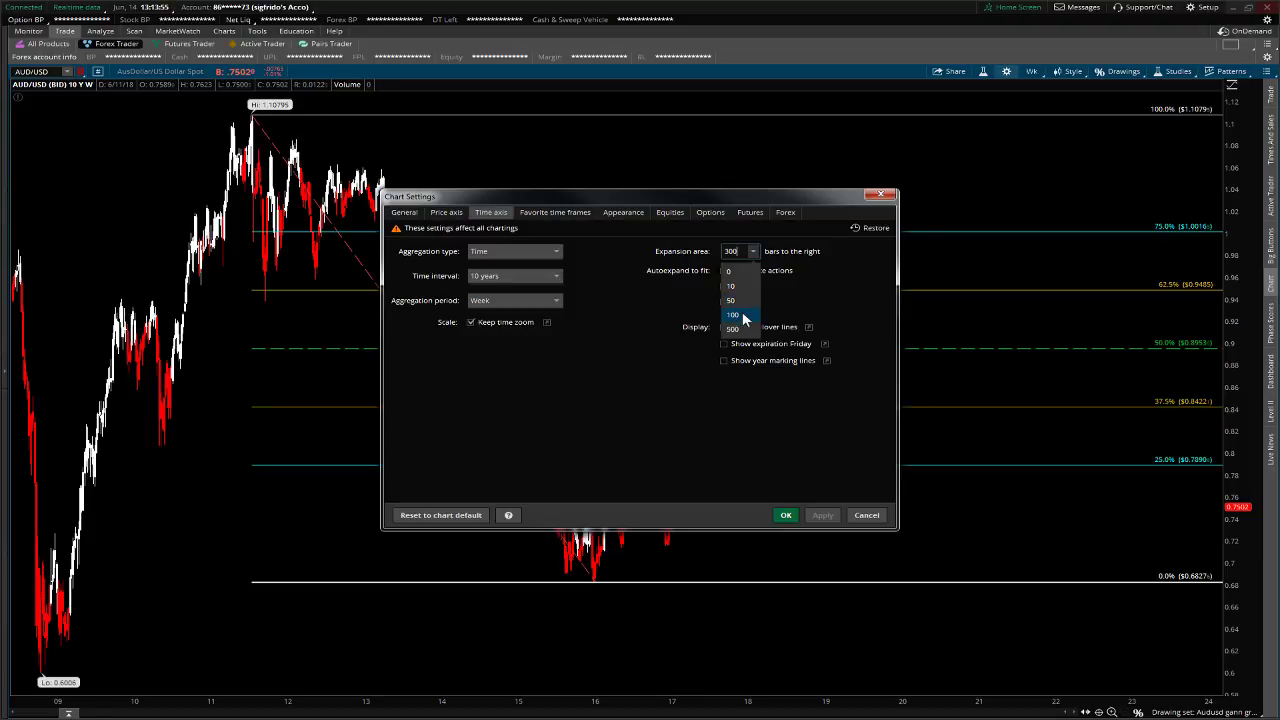
click(743, 316)
click(754, 250)
click(735, 332)
click(821, 516)
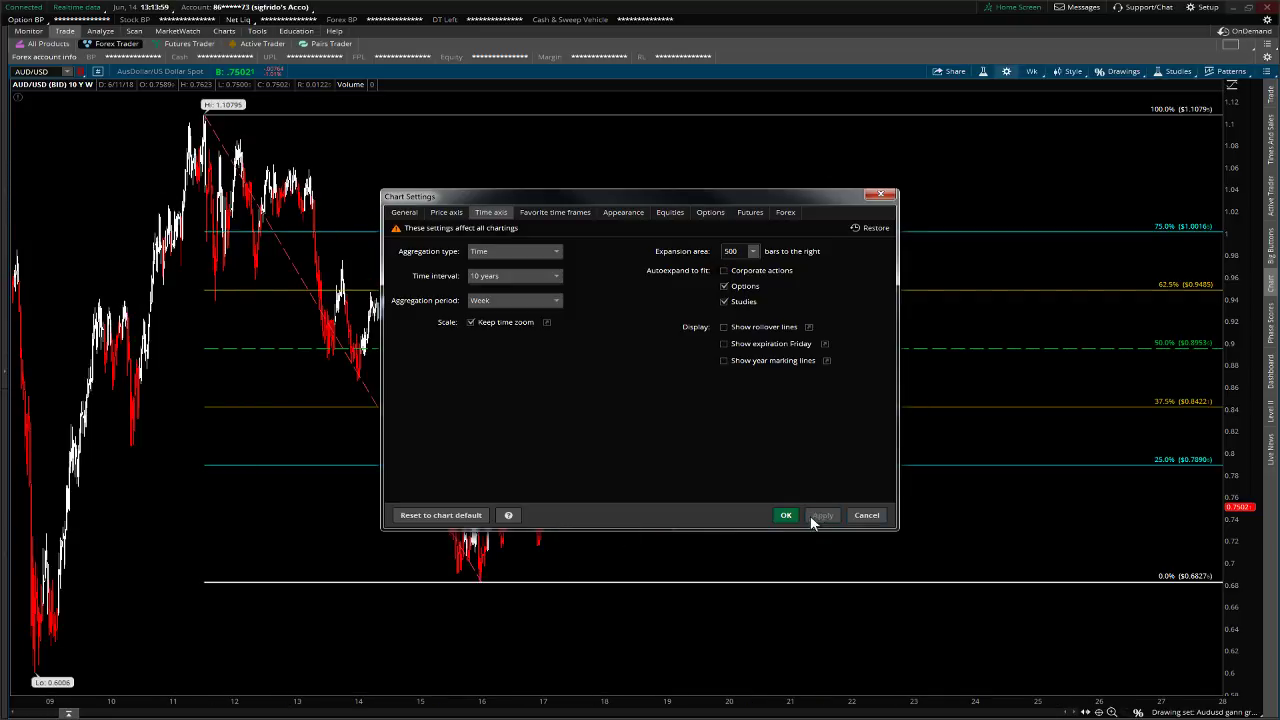
click(786, 517)
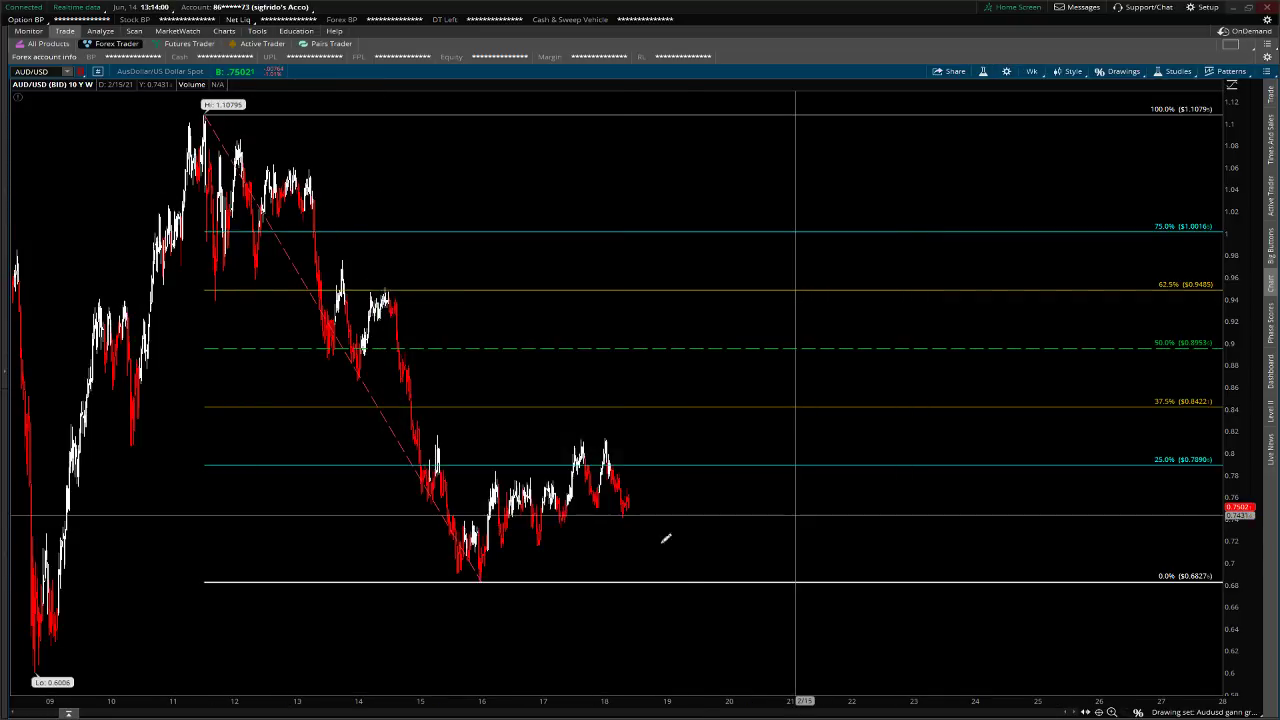
click(1136, 711)
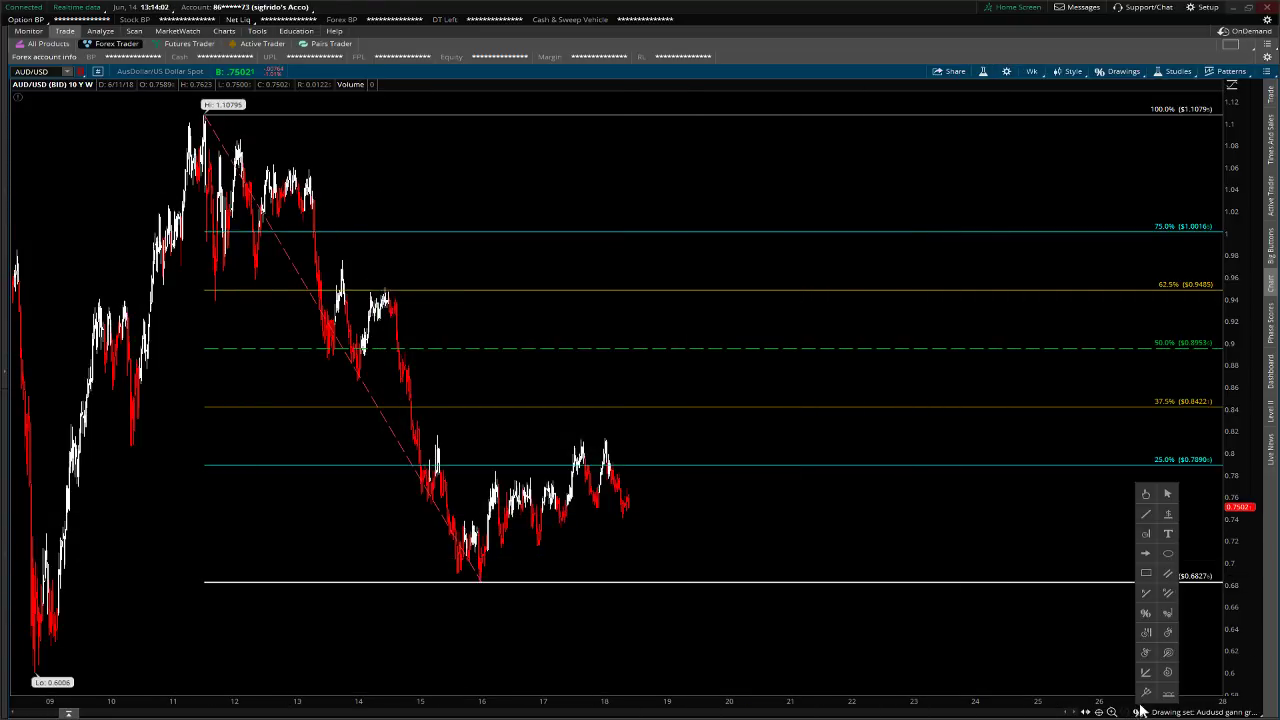
click(1168, 632)
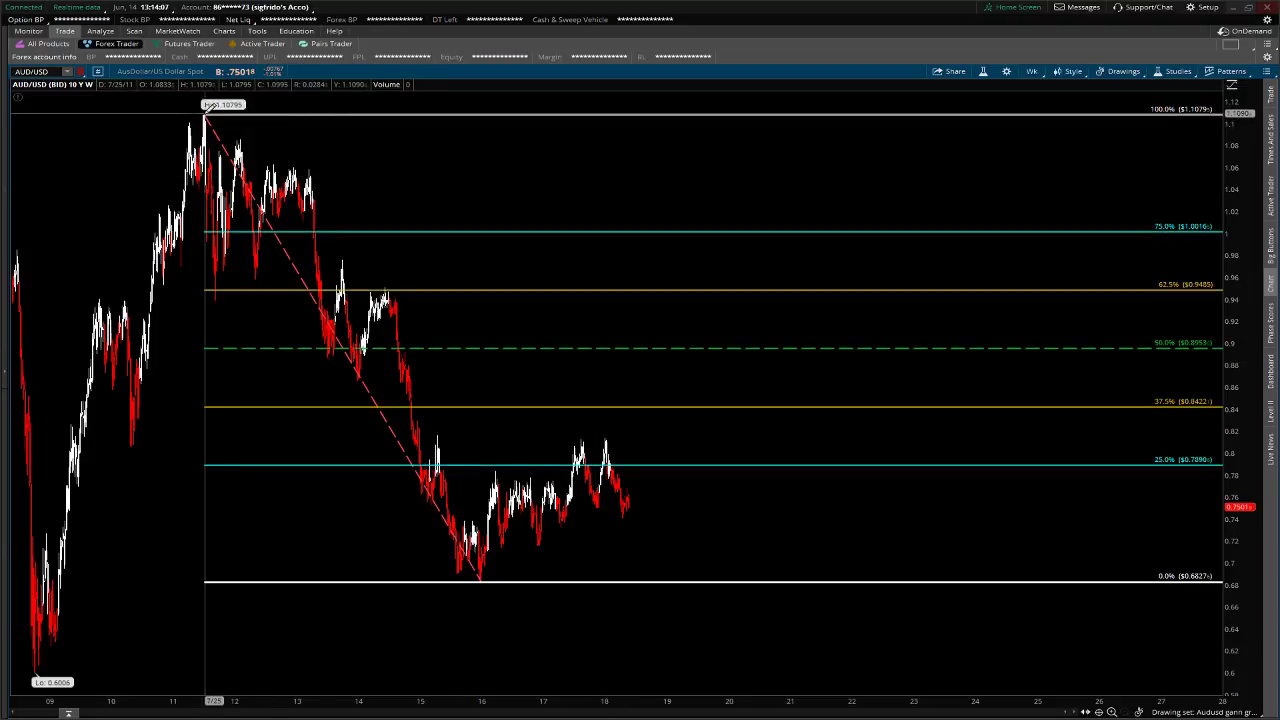
drag(209, 104, 207, 104)
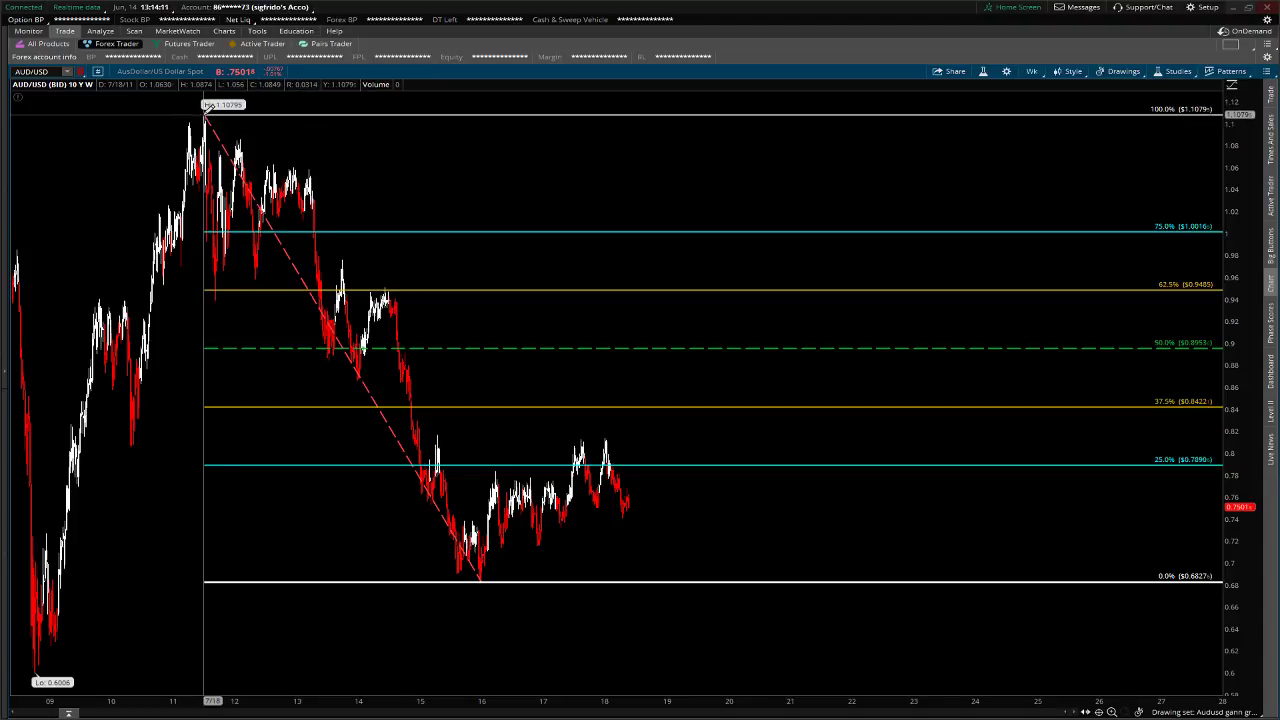
click(205, 110)
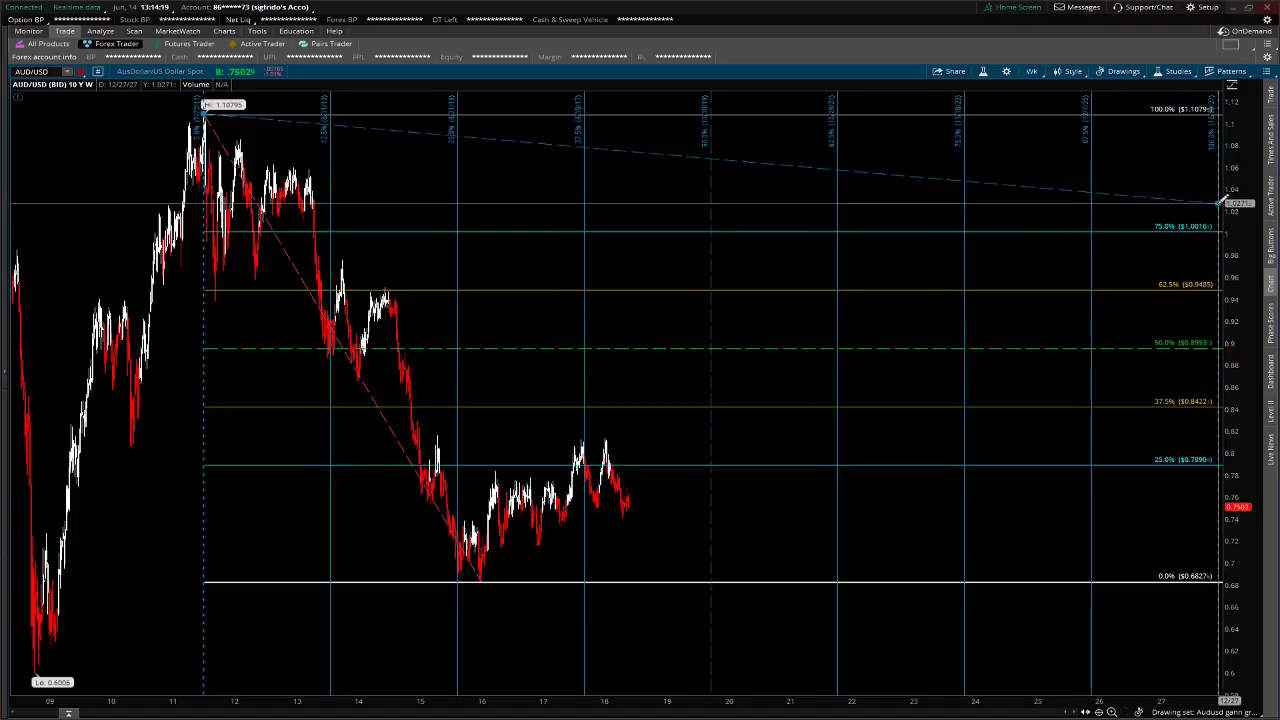
key(Escape)
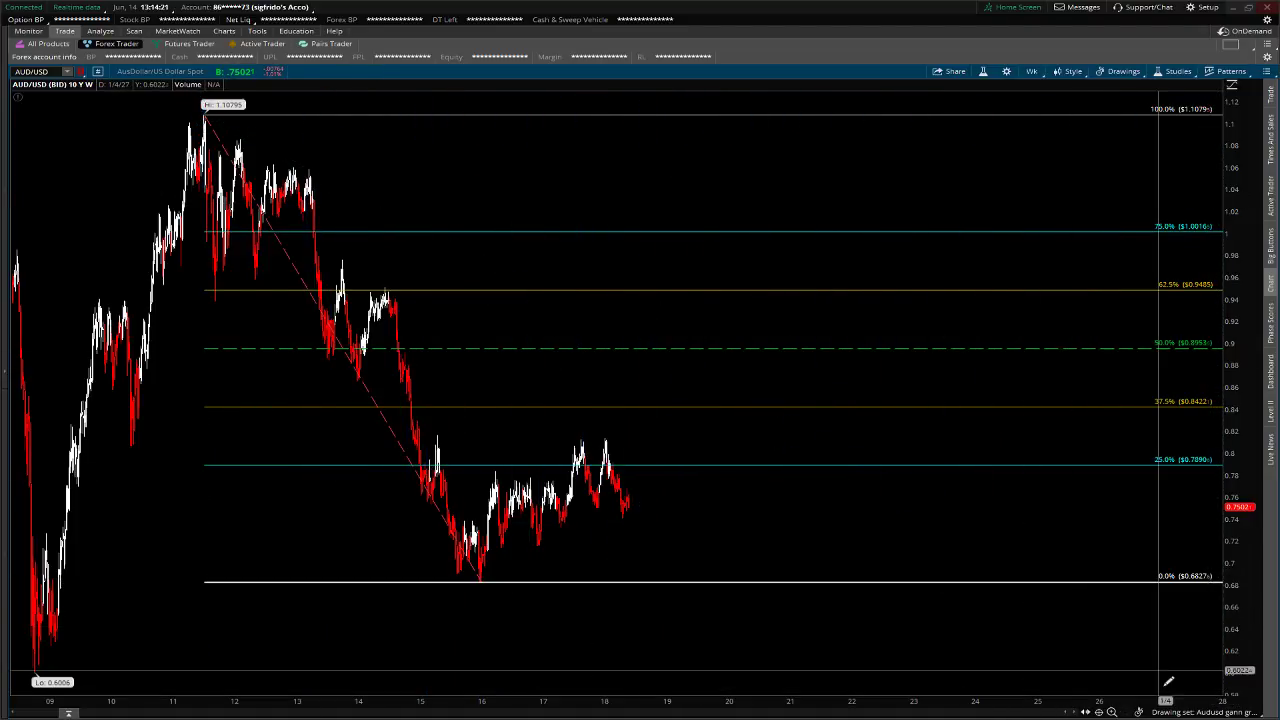
Set the chart's time axis expansion area to 700 bars to the right and apply the settings
click(1006, 71)
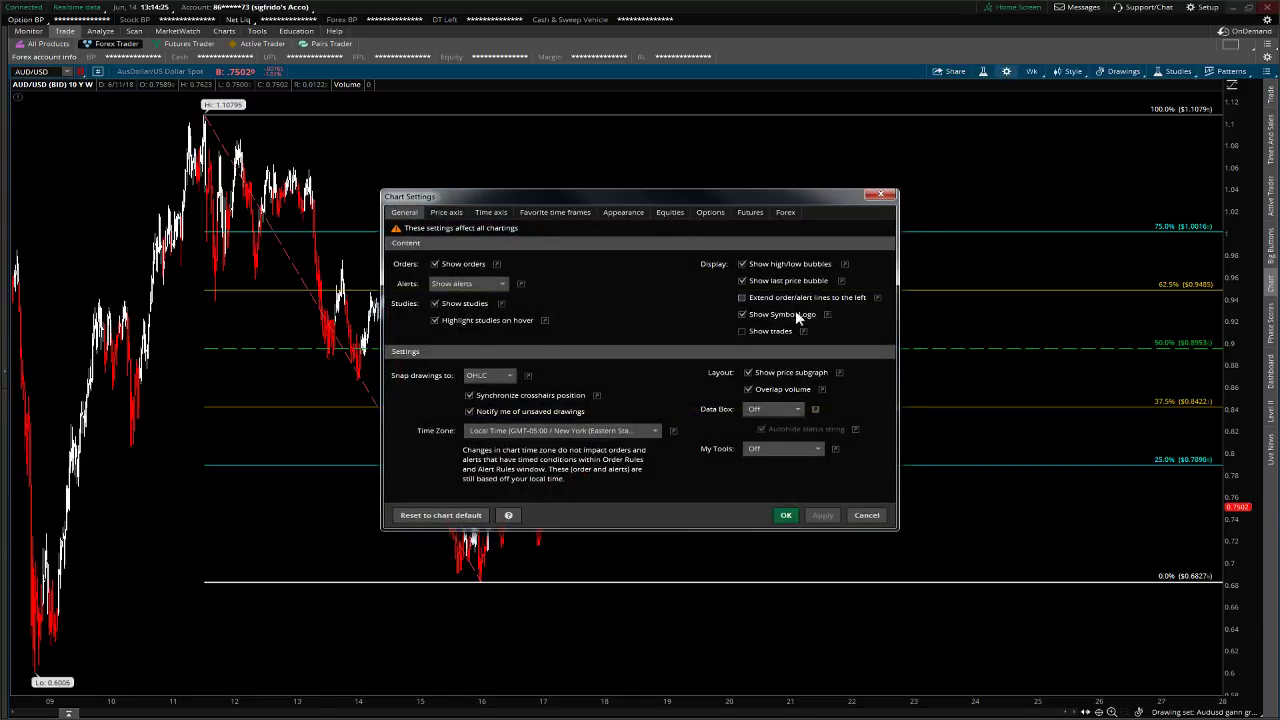
click(494, 213)
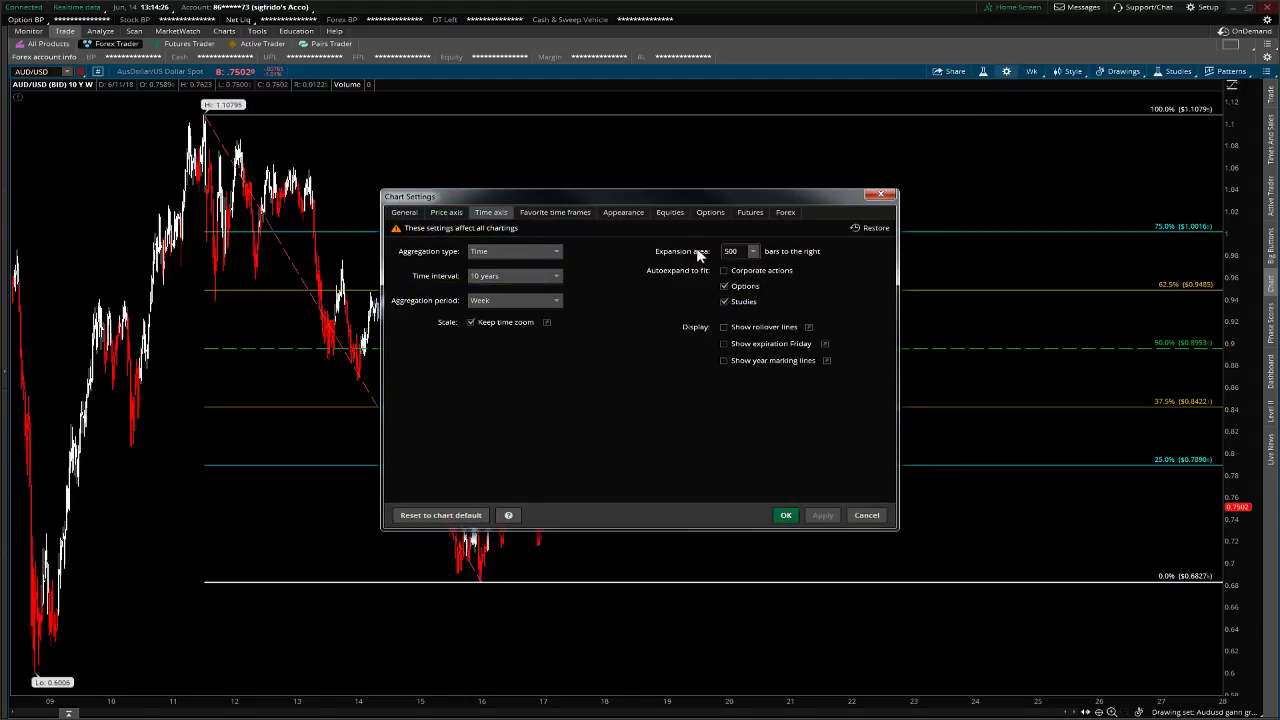
click(753, 252)
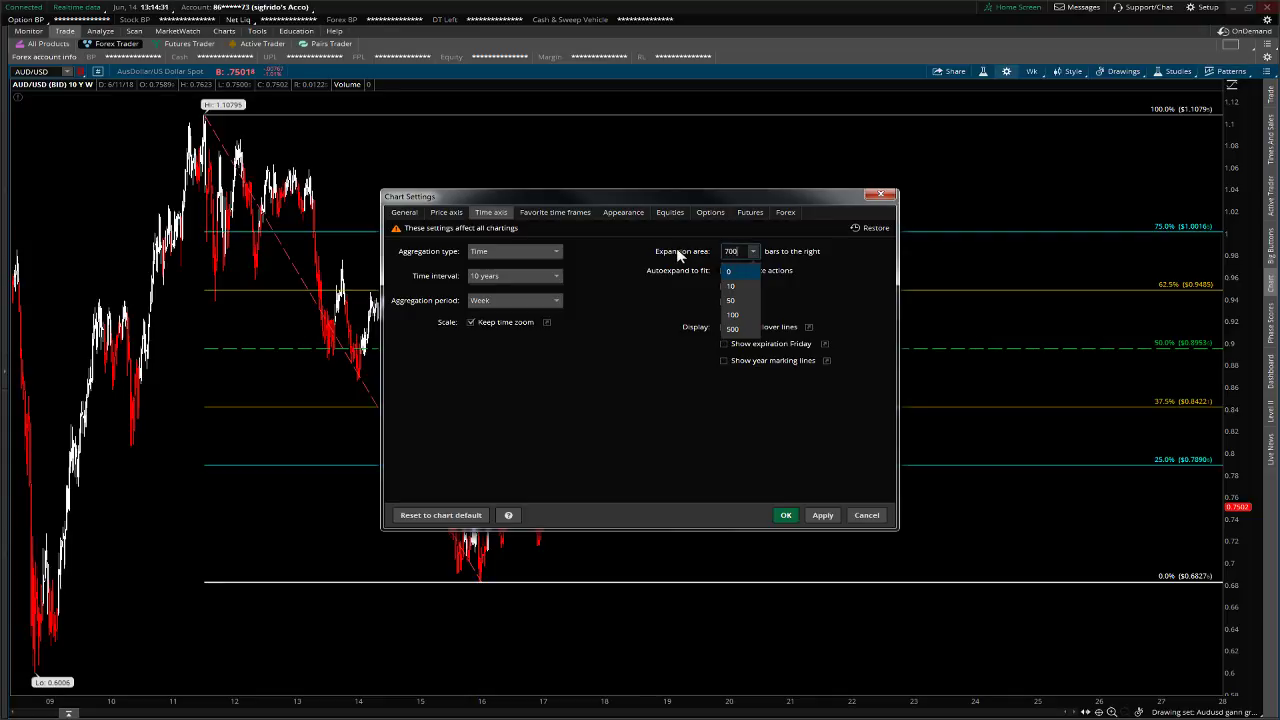
click(694, 299)
click(810, 517)
click(786, 516)
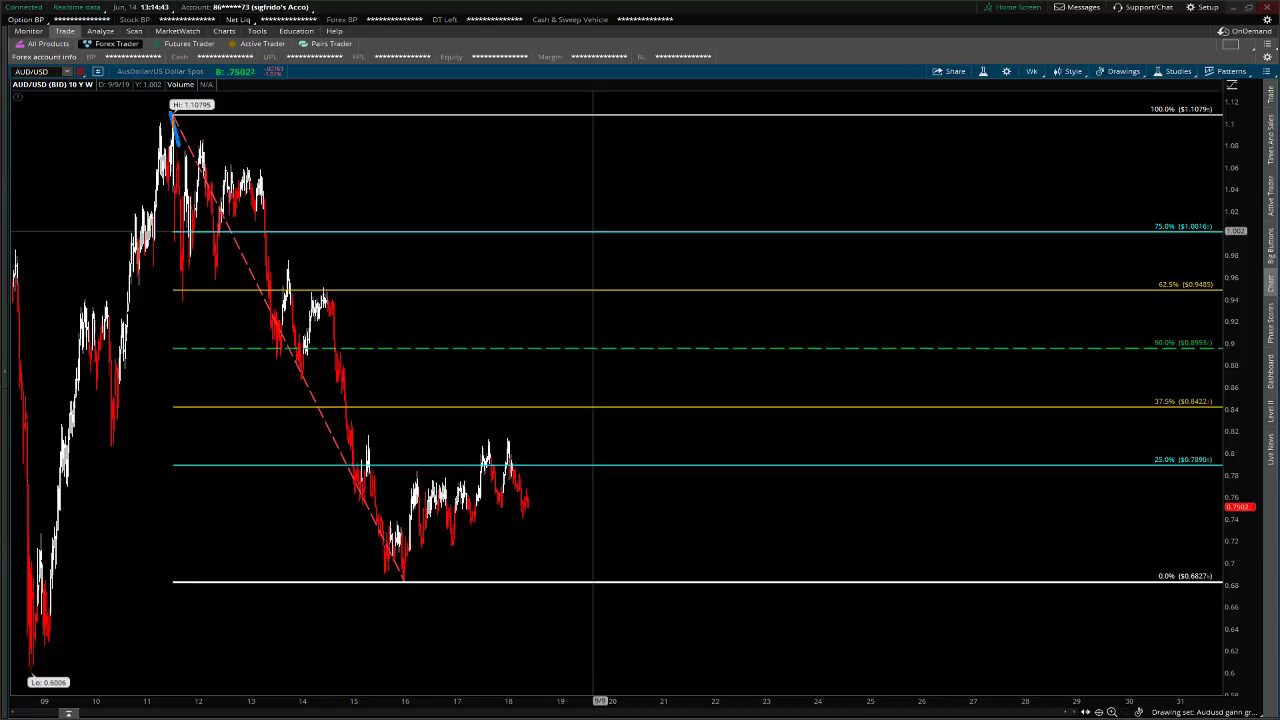
Sketch annotation lines from the 2011 high to the early 2016 low and up to the early 2018 high, and remove them
click(404, 585)
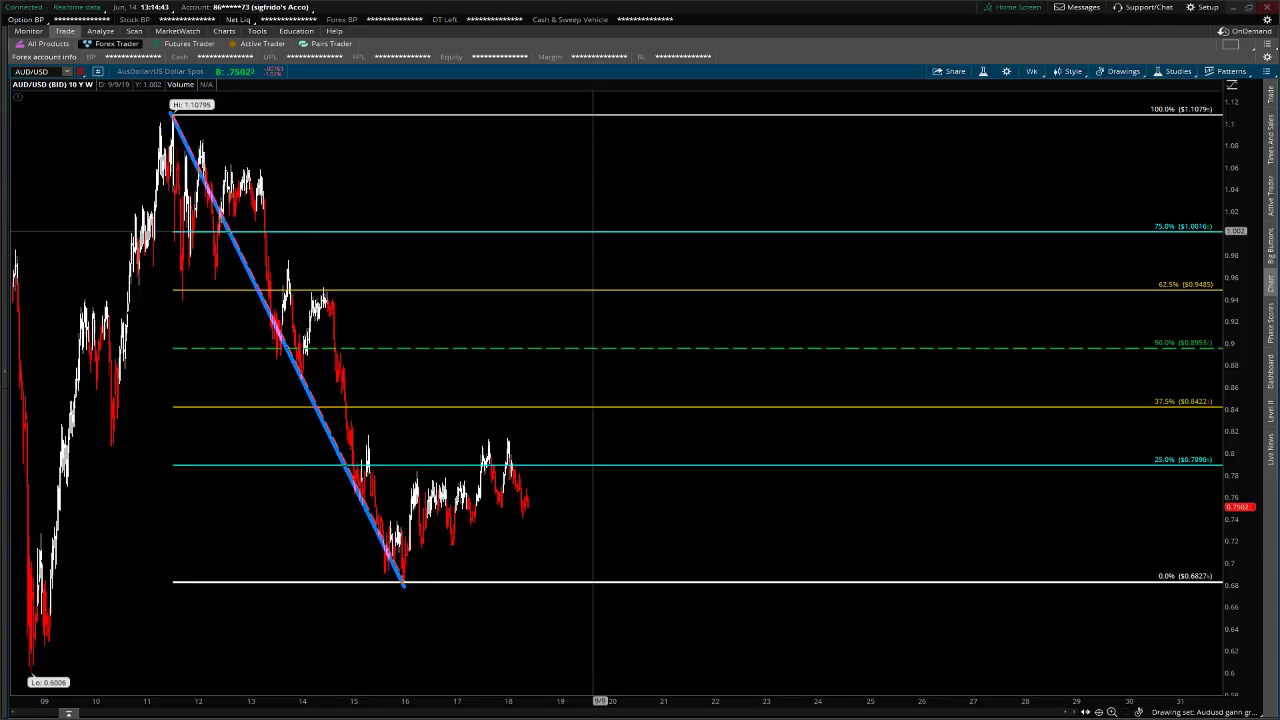
click(401, 583)
click(510, 434)
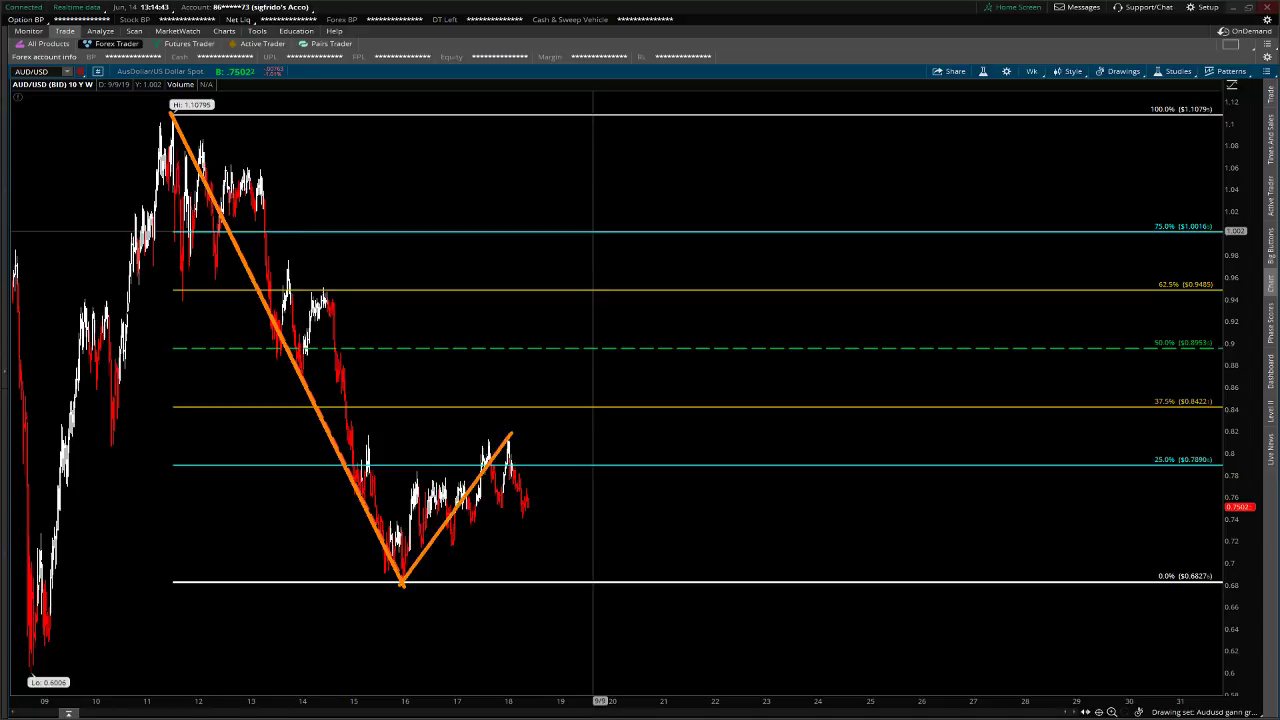
key(ctrl+z)
key(ctrl+z)
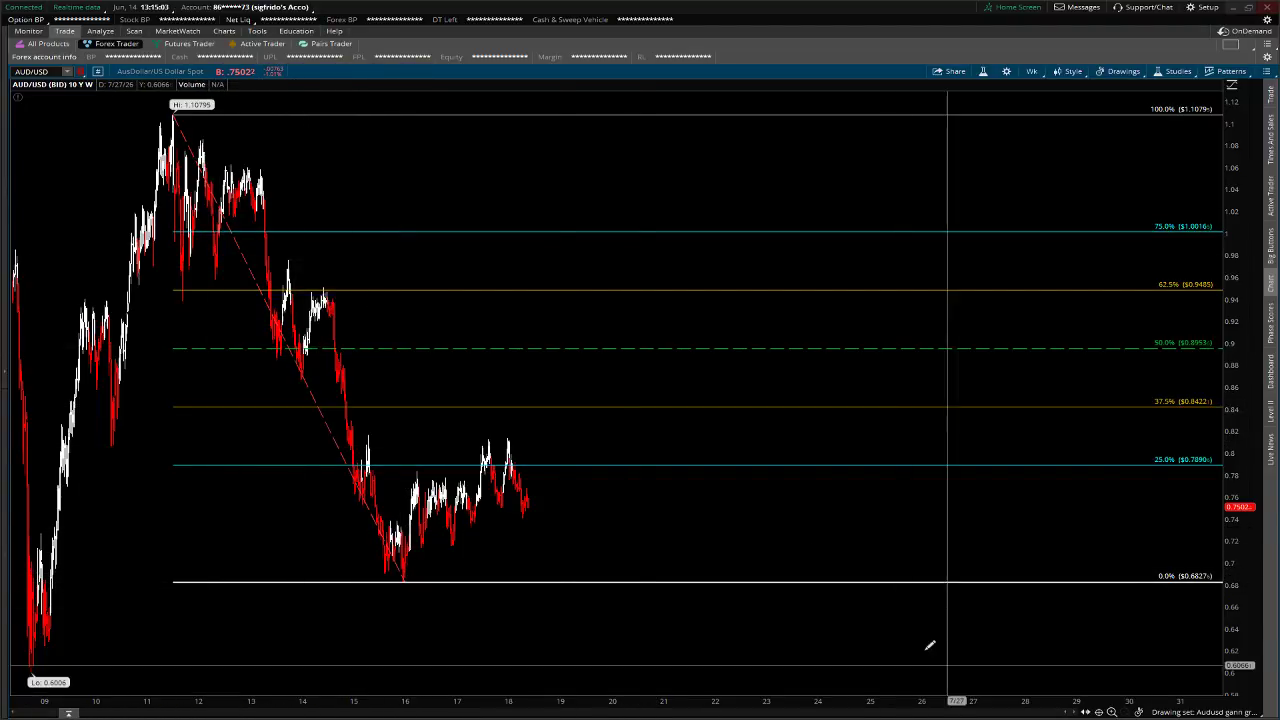
click(1138, 711)
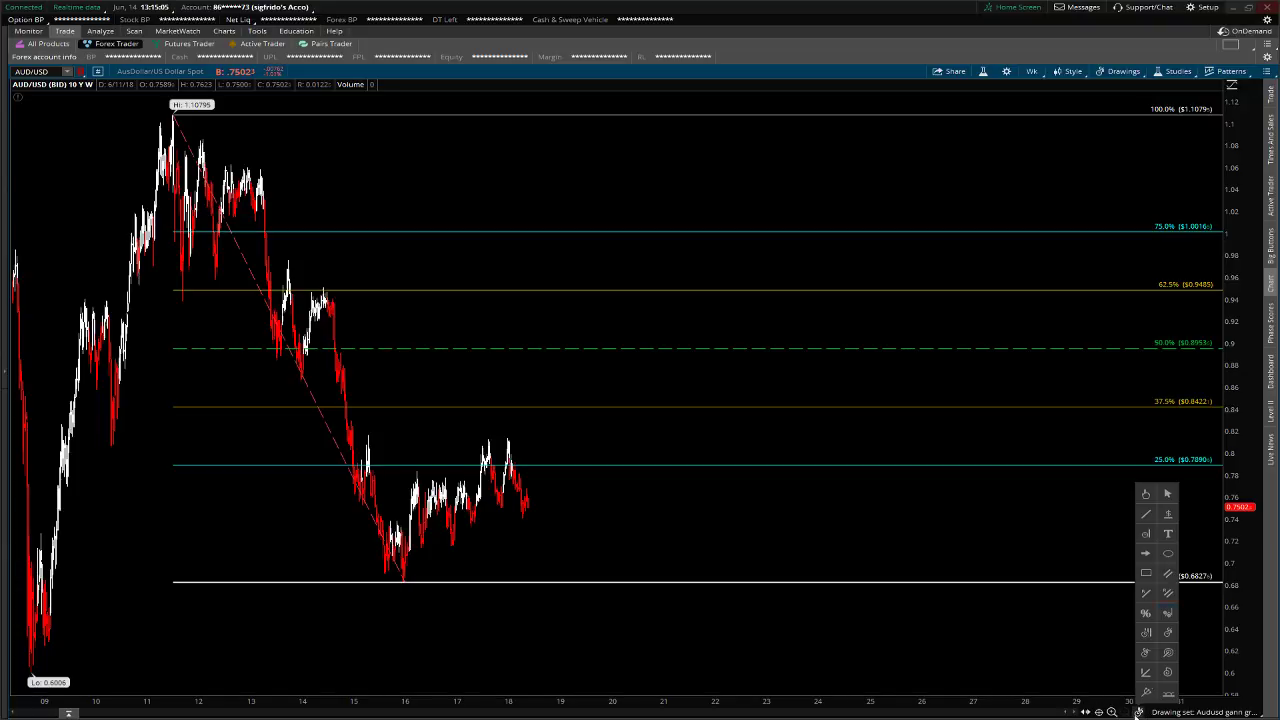
click(1146, 514)
click(1139, 713)
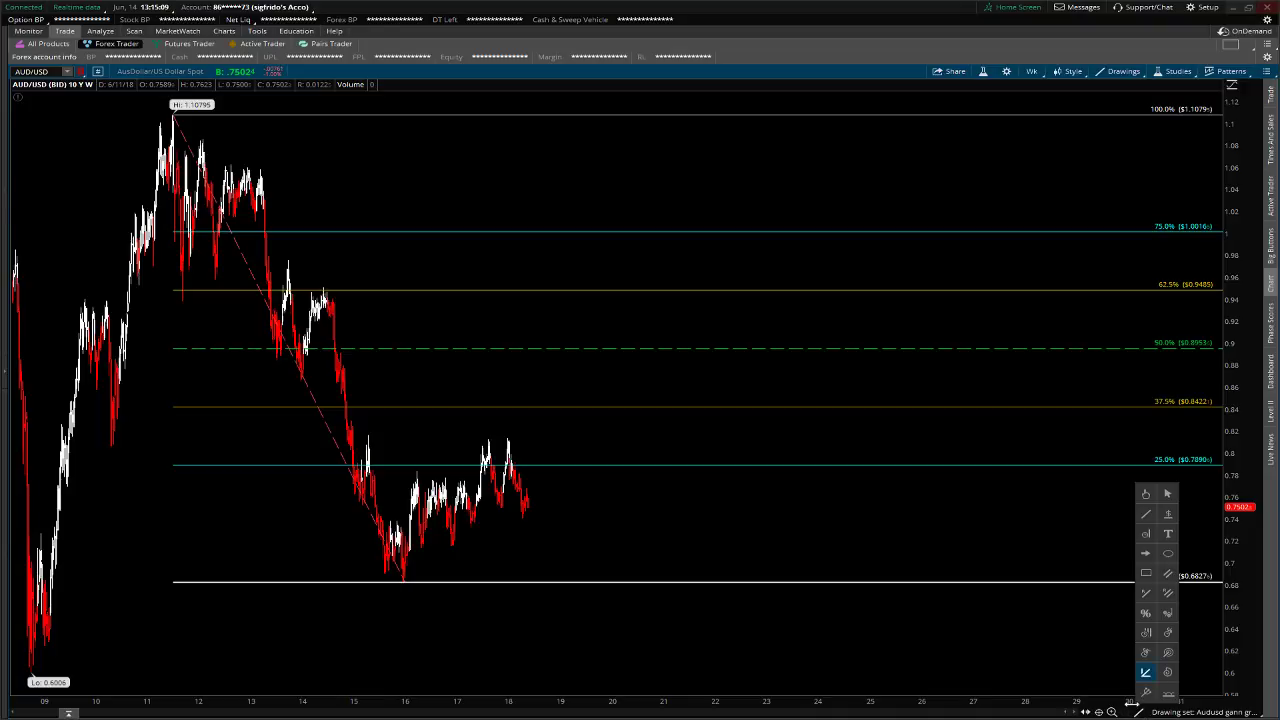
click(1168, 634)
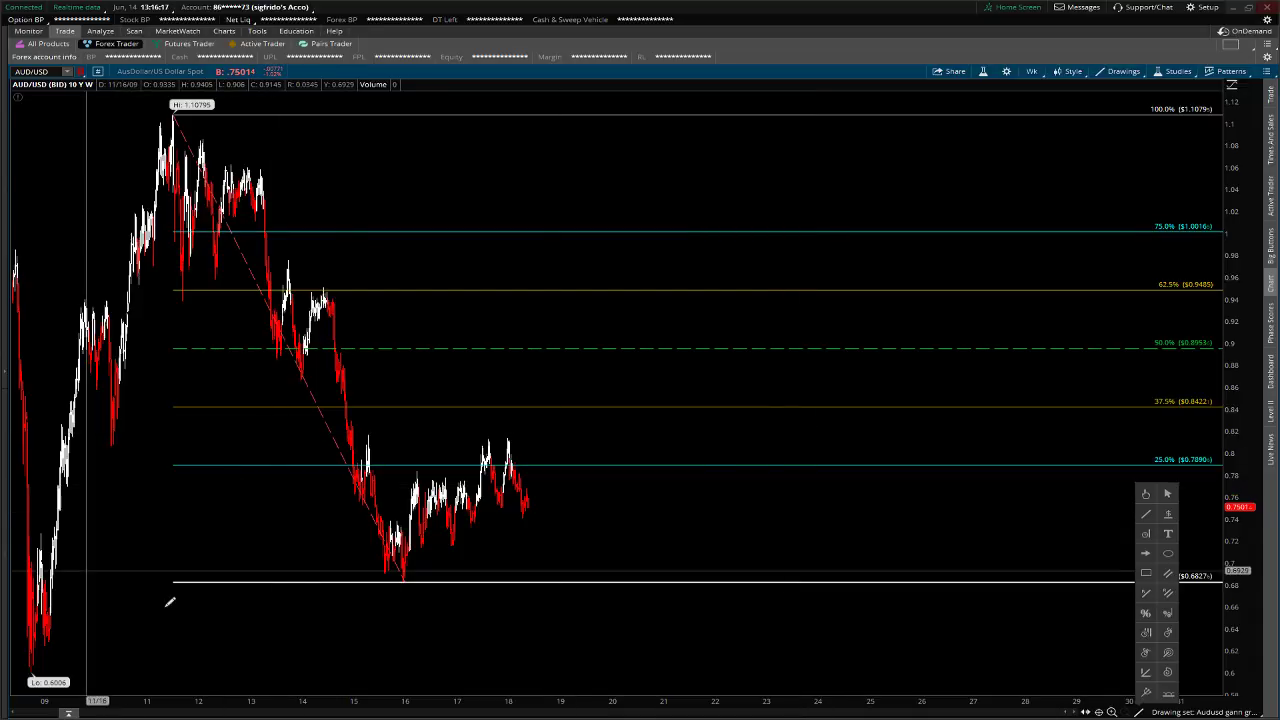
Sketch a rising annotation line beneath the recent lows with possible price paths around the latest bars, and clear the sketch
drag(239, 616, 908, 359)
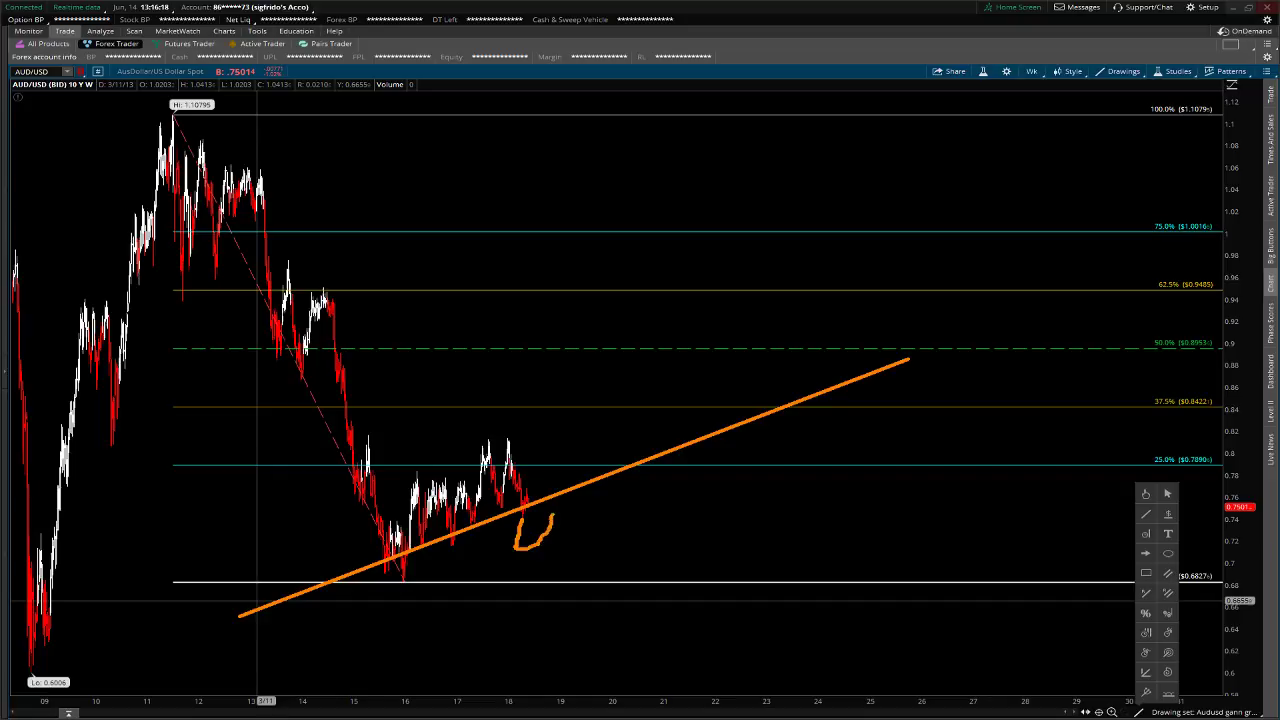
drag(516, 546, 560, 618)
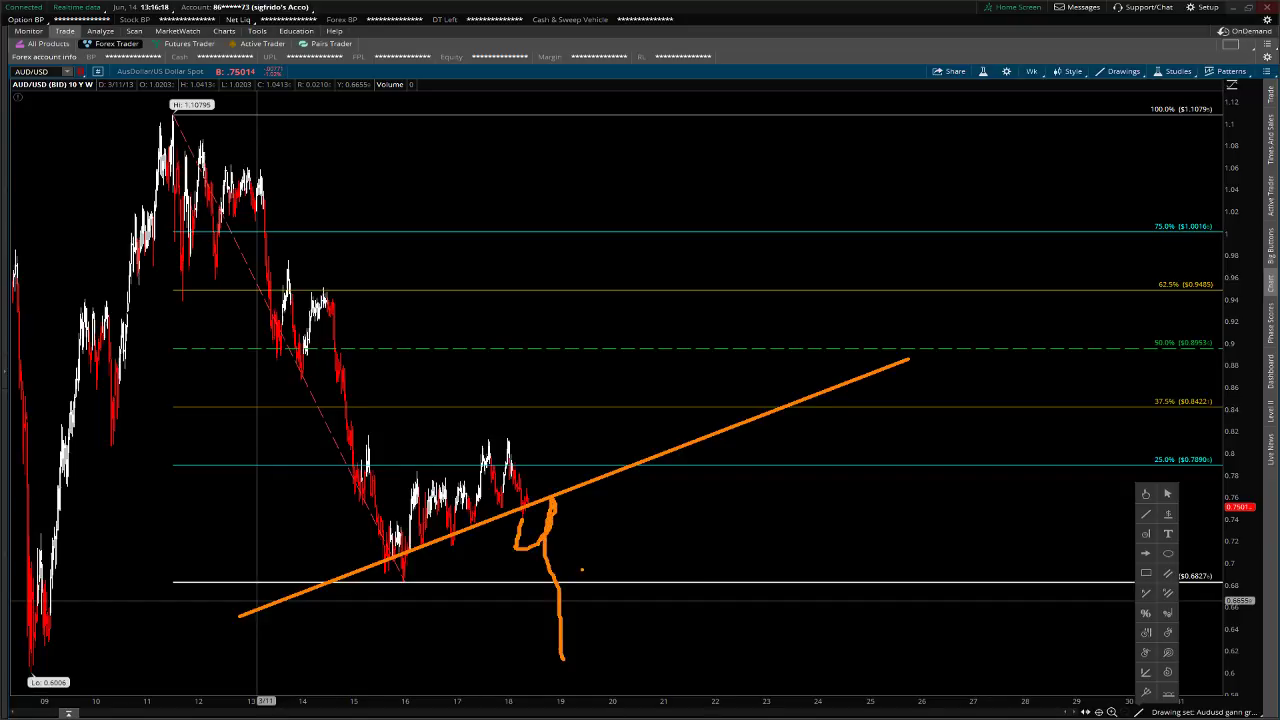
drag(560, 538, 810, 413)
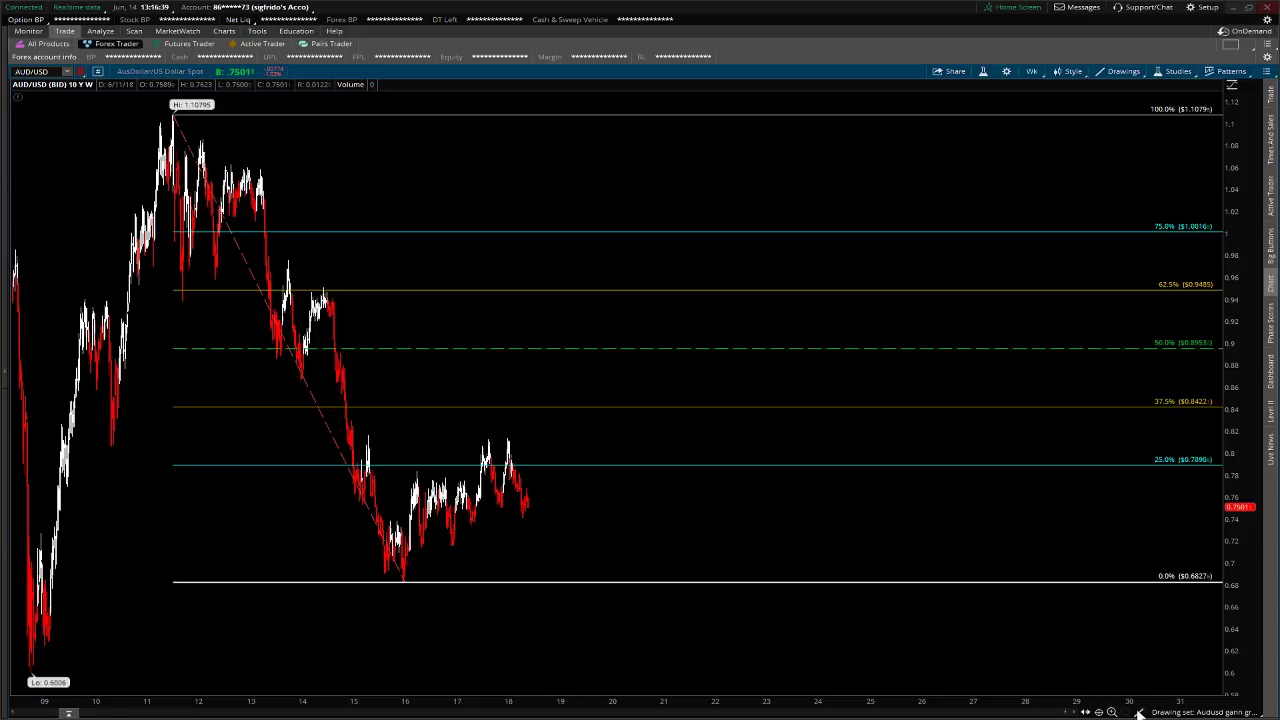
Draw Fibonacci time ratios from the 2011 high to about May 2029, aligning the 25% line with the early 2016 low
click(1138, 712)
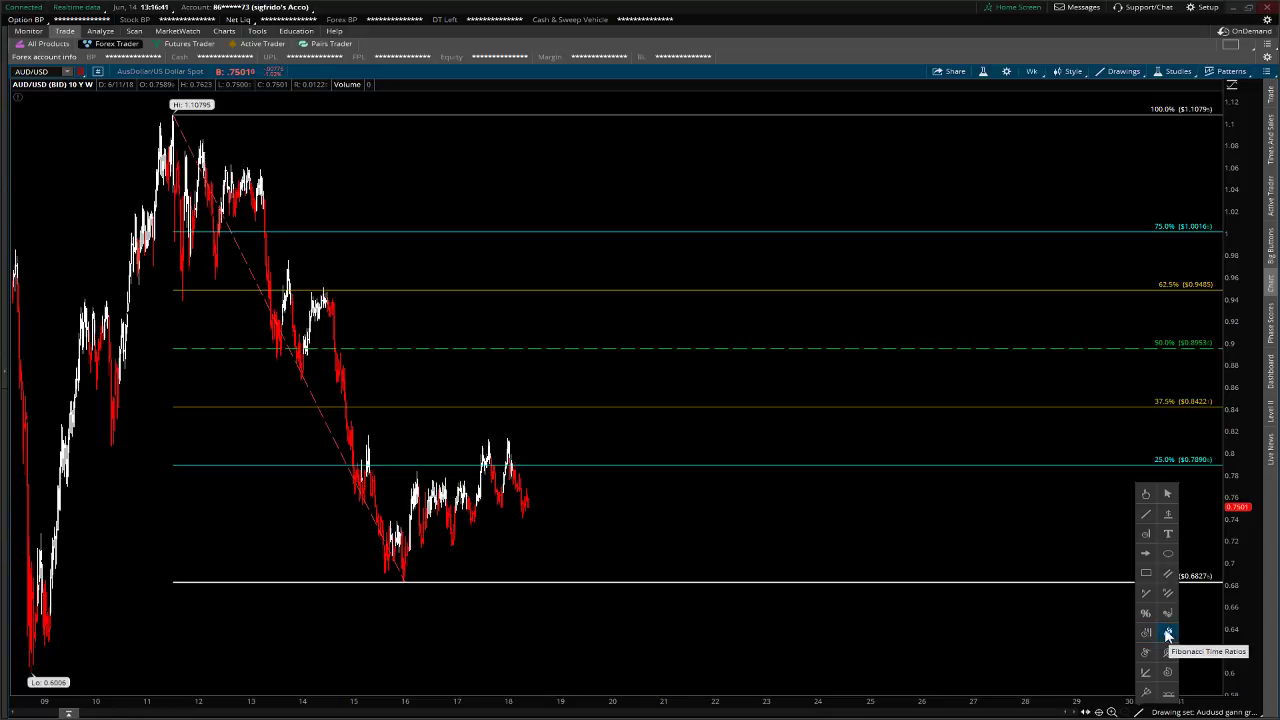
click(1168, 635)
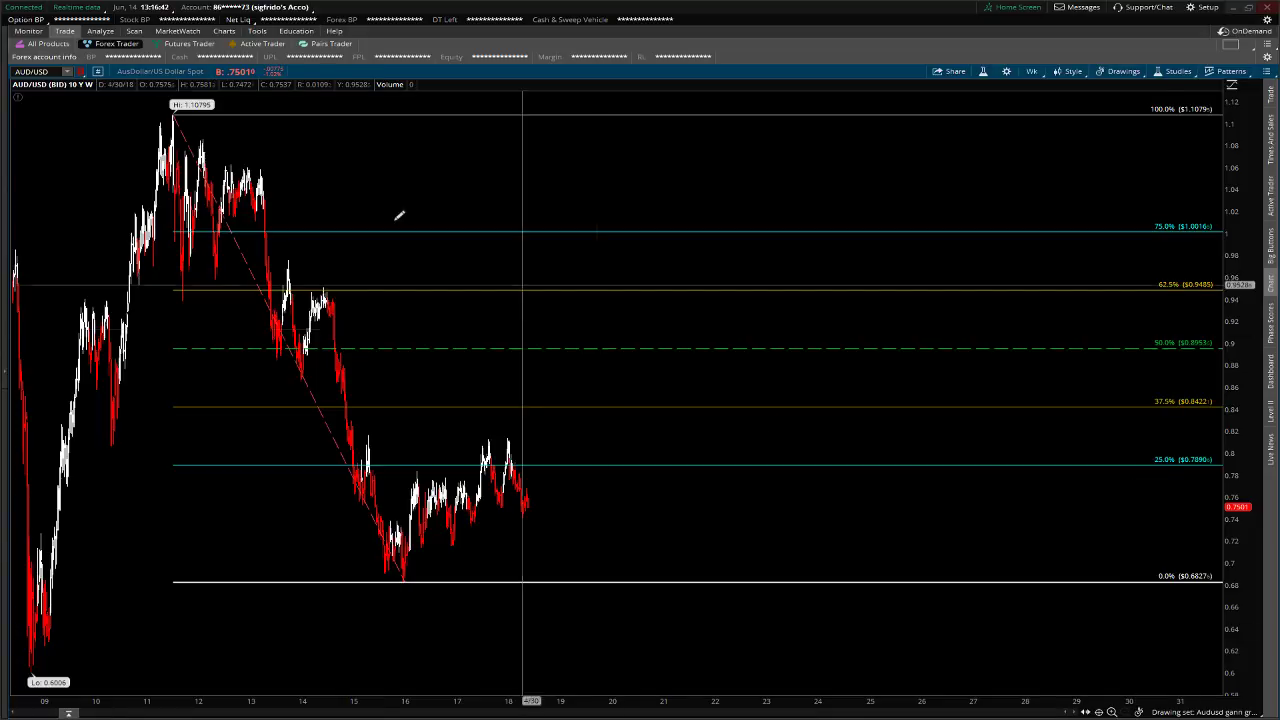
click(175, 115)
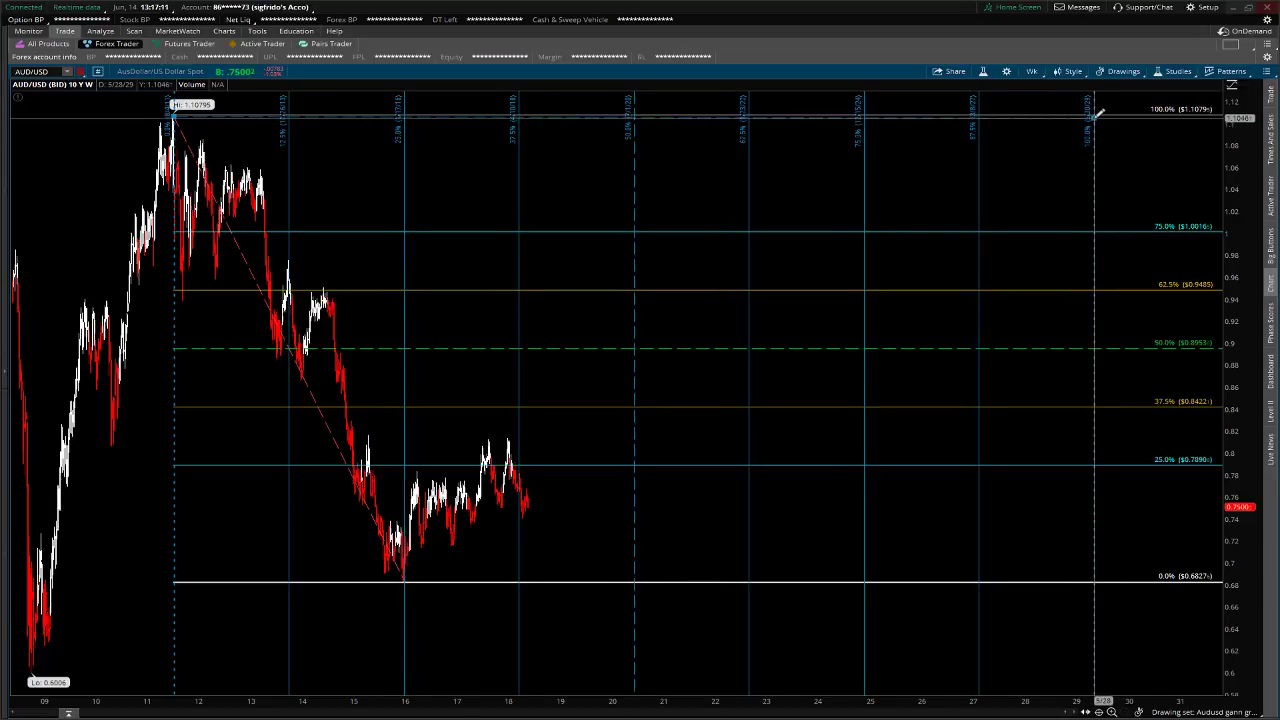
click(1095, 117)
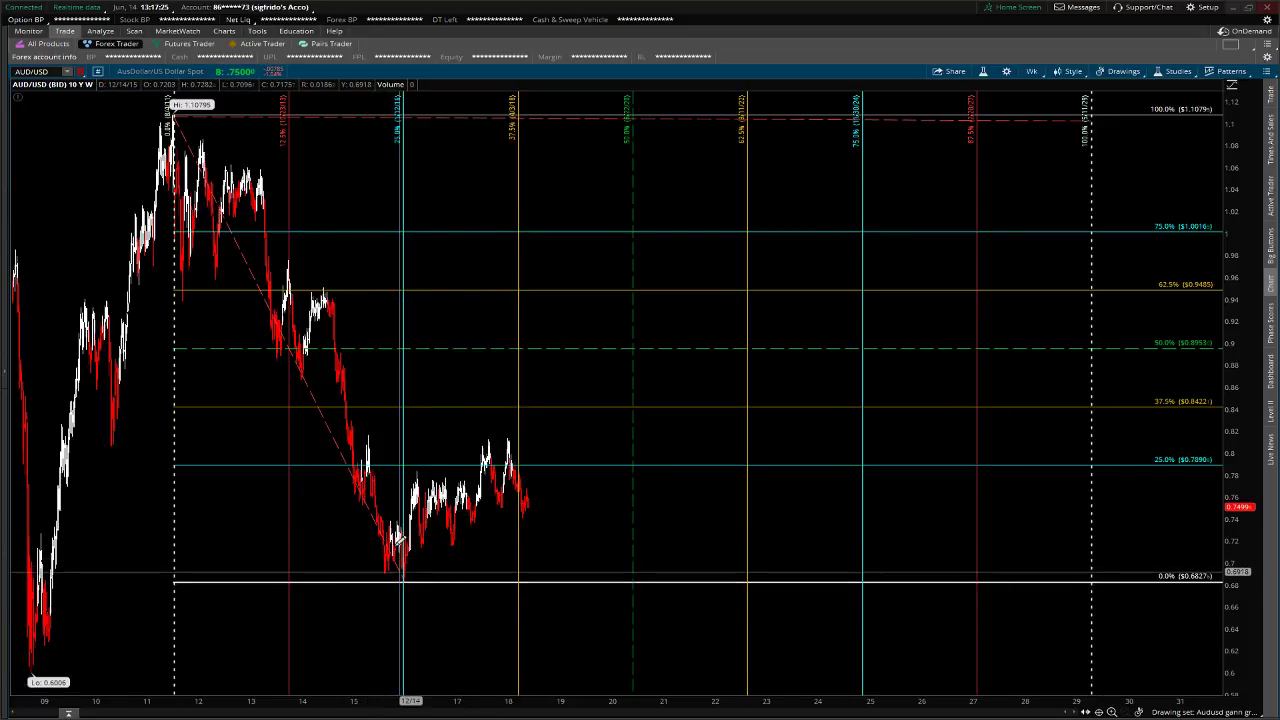
Set the end point date of the Fibonacci time ratios to 06/11/2029 after zooming in on the early 2016 low
drag(357, 571, 366, 568)
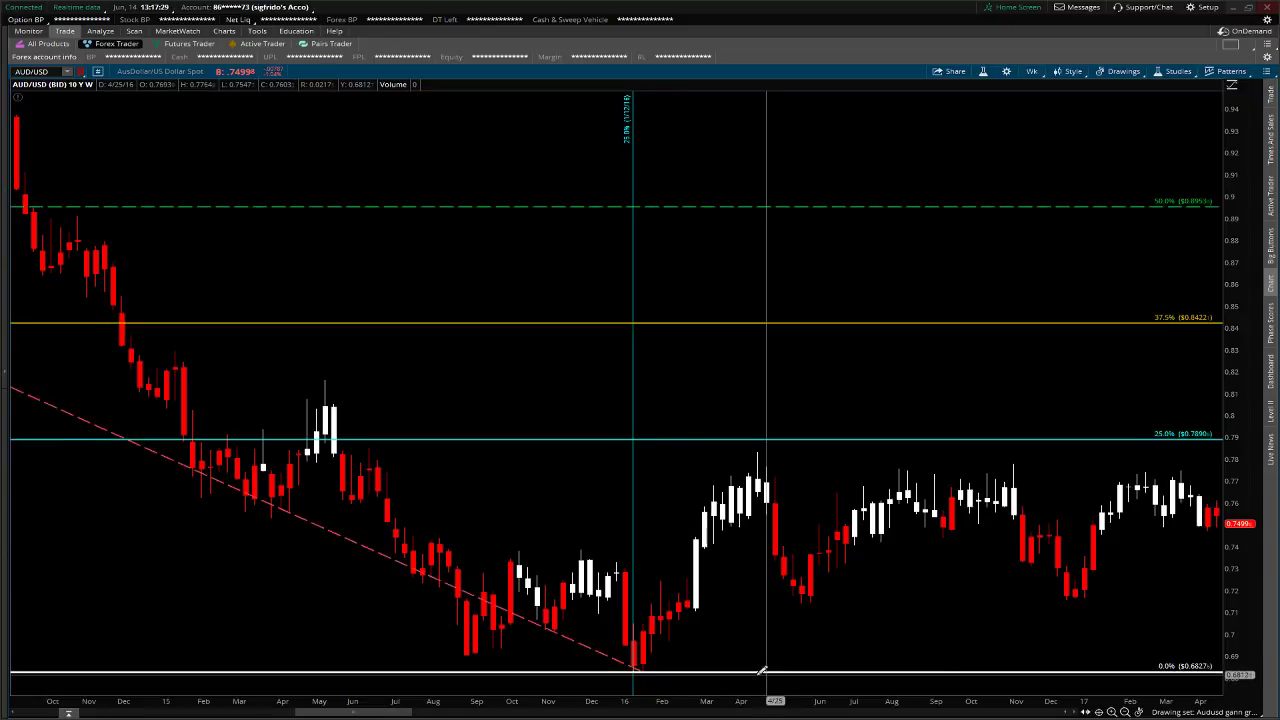
click(1140, 712)
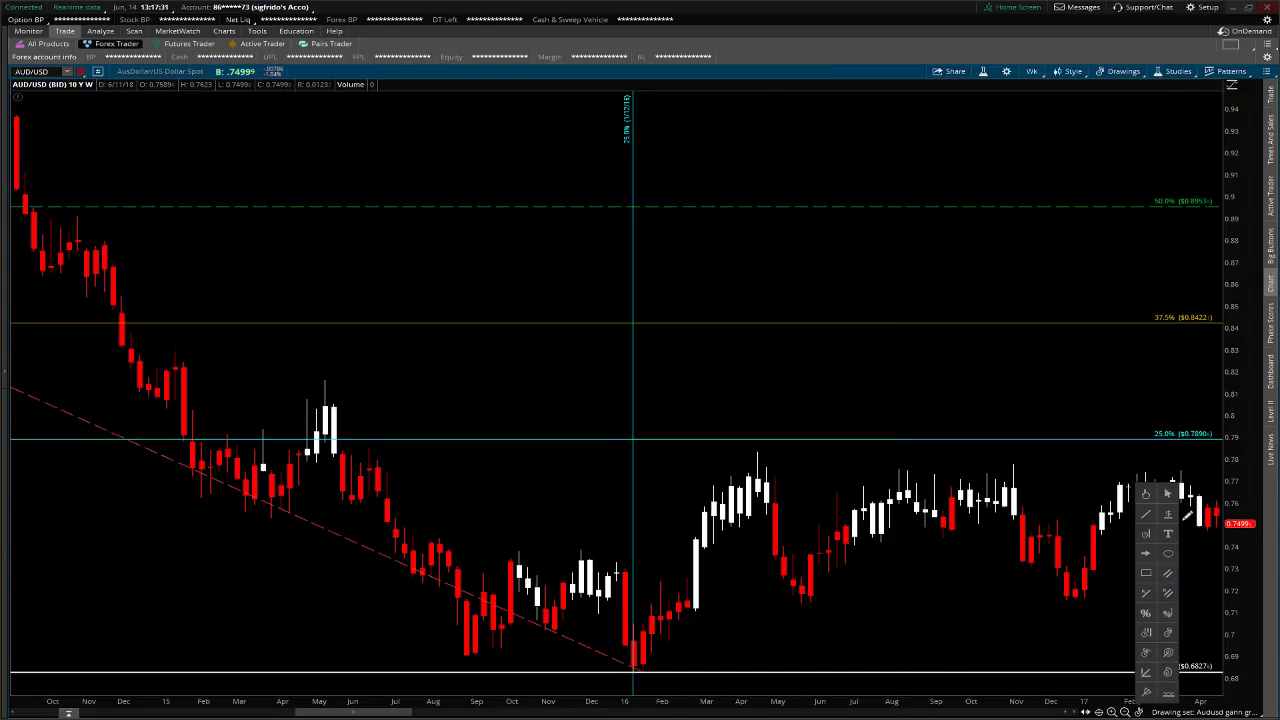
click(1168, 496)
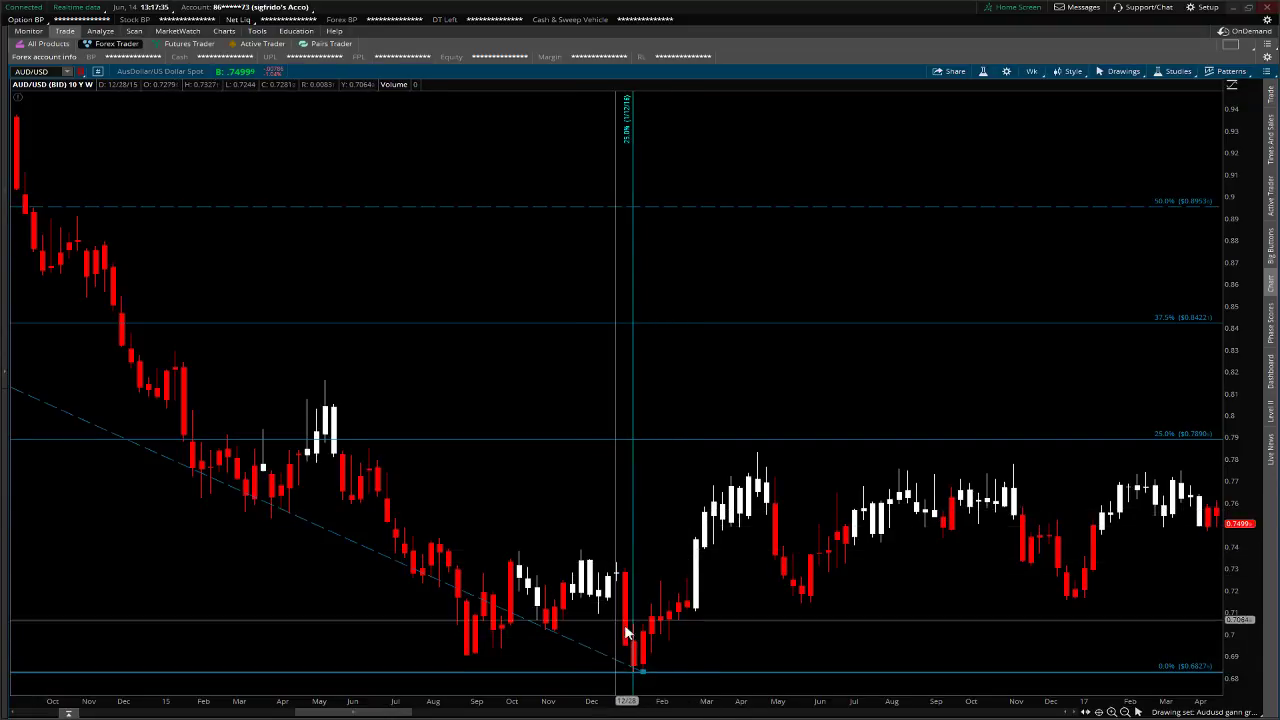
double_click(632, 496)
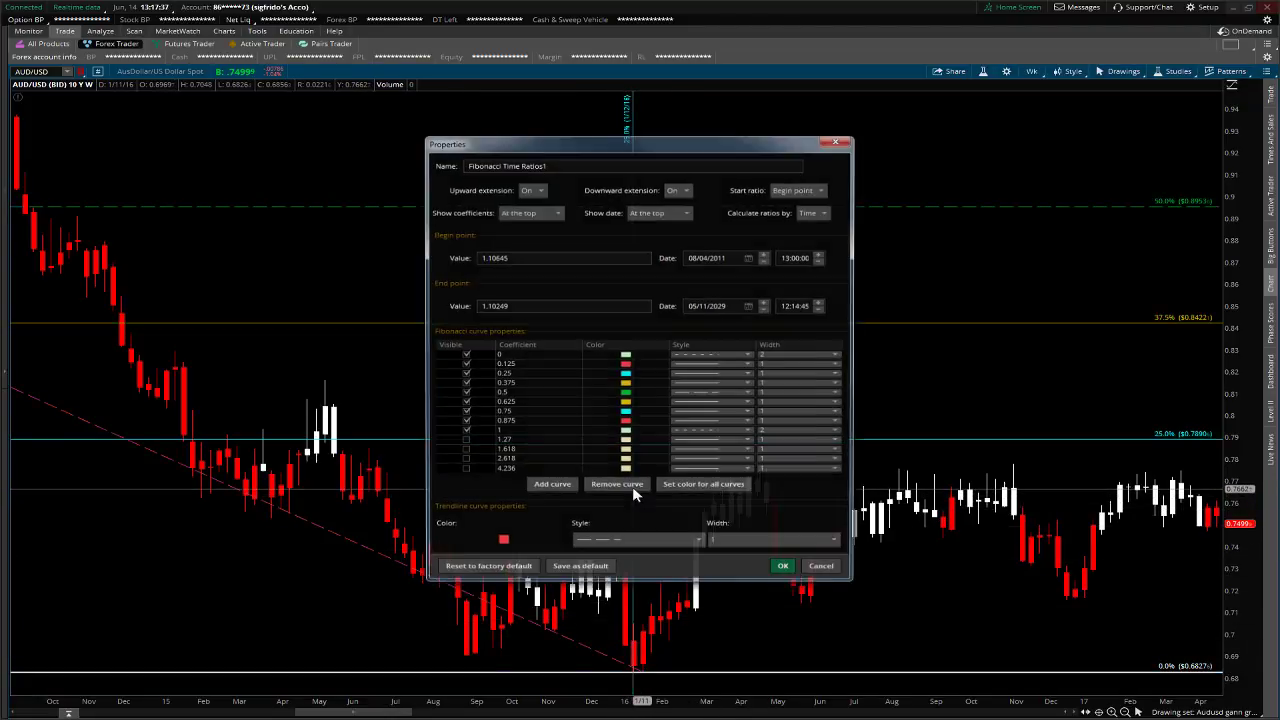
drag(656, 142, 981, 122)
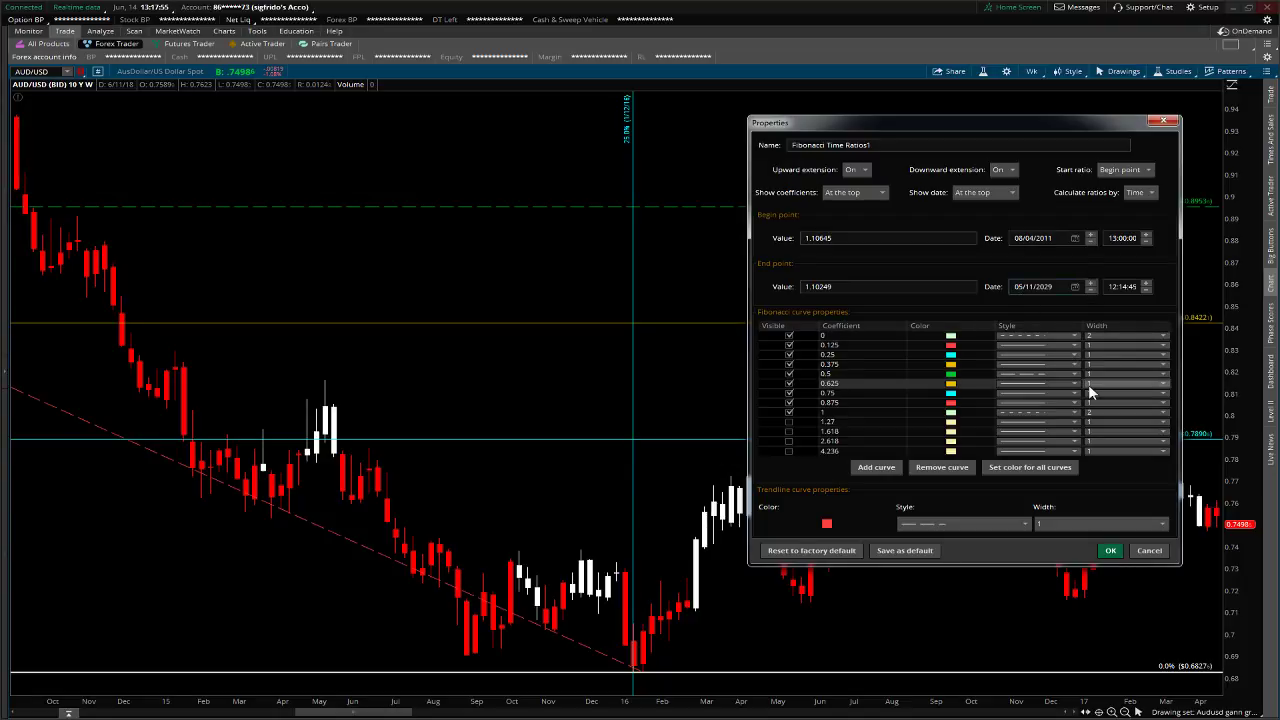
key(BackSpace)
text(6)
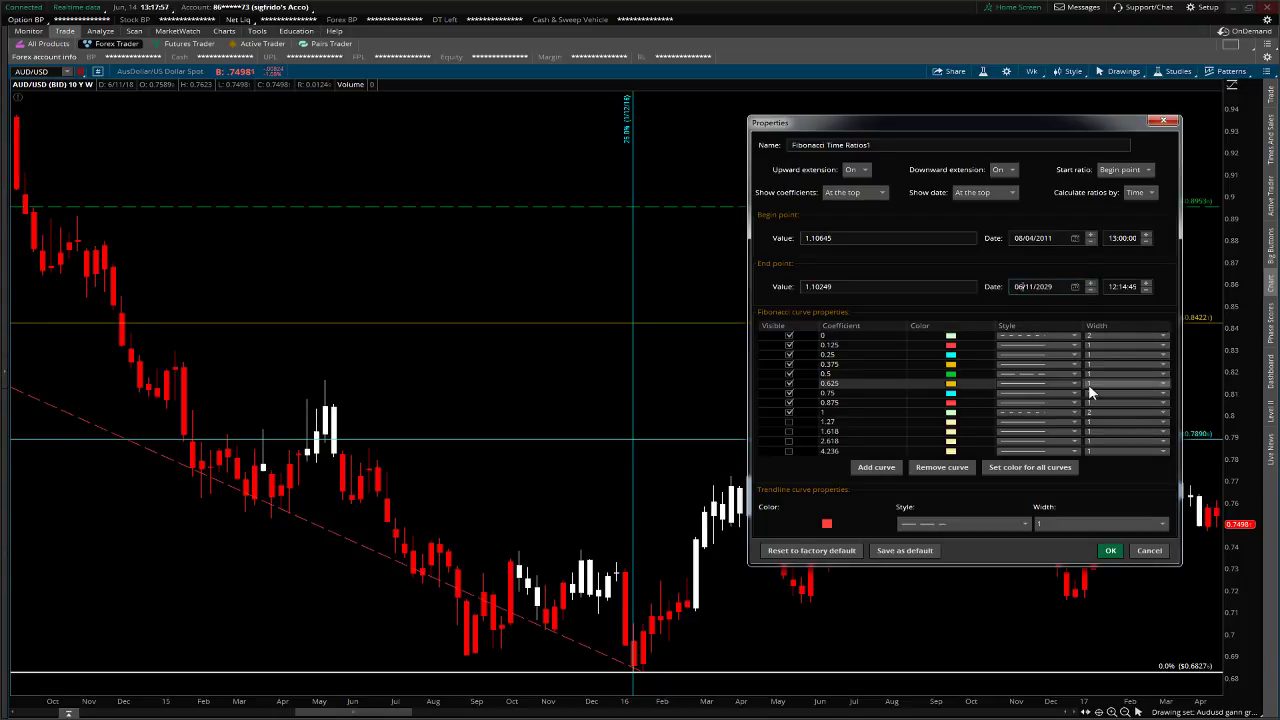
click(1110, 551)
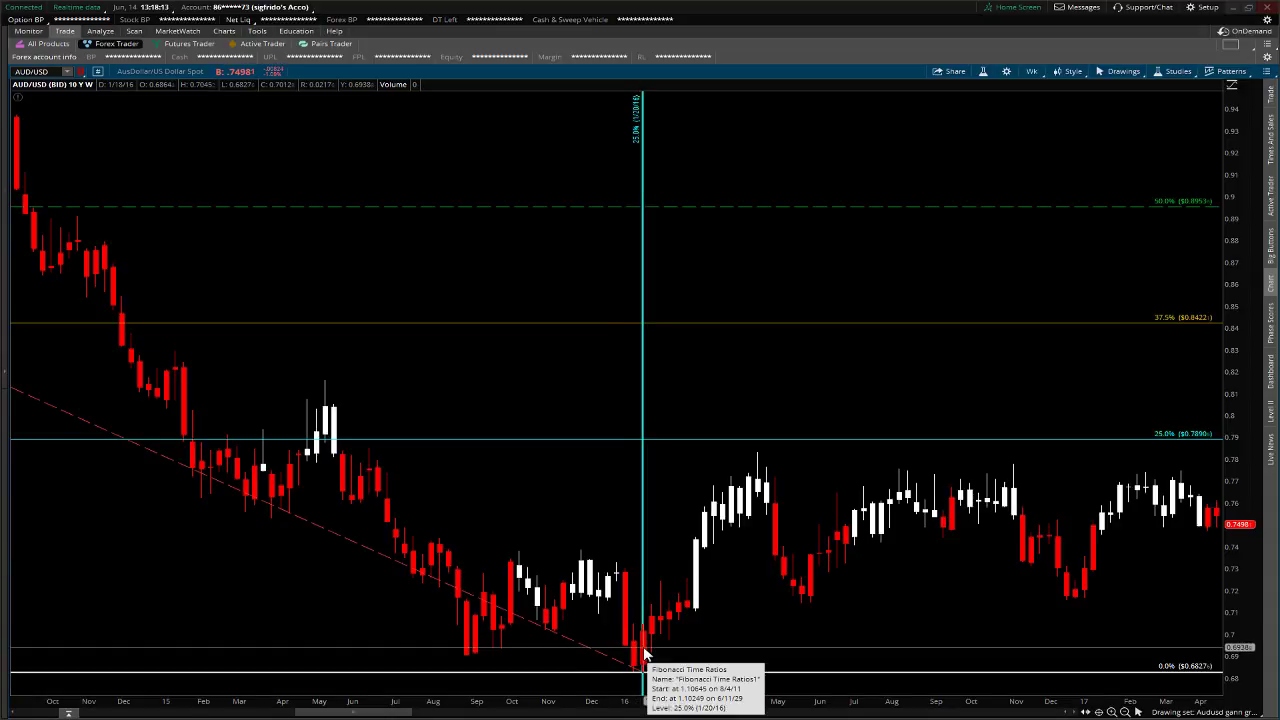
Set the end point date of the Fibonacci time ratios back to 05/11/2029
double_click(641, 399)
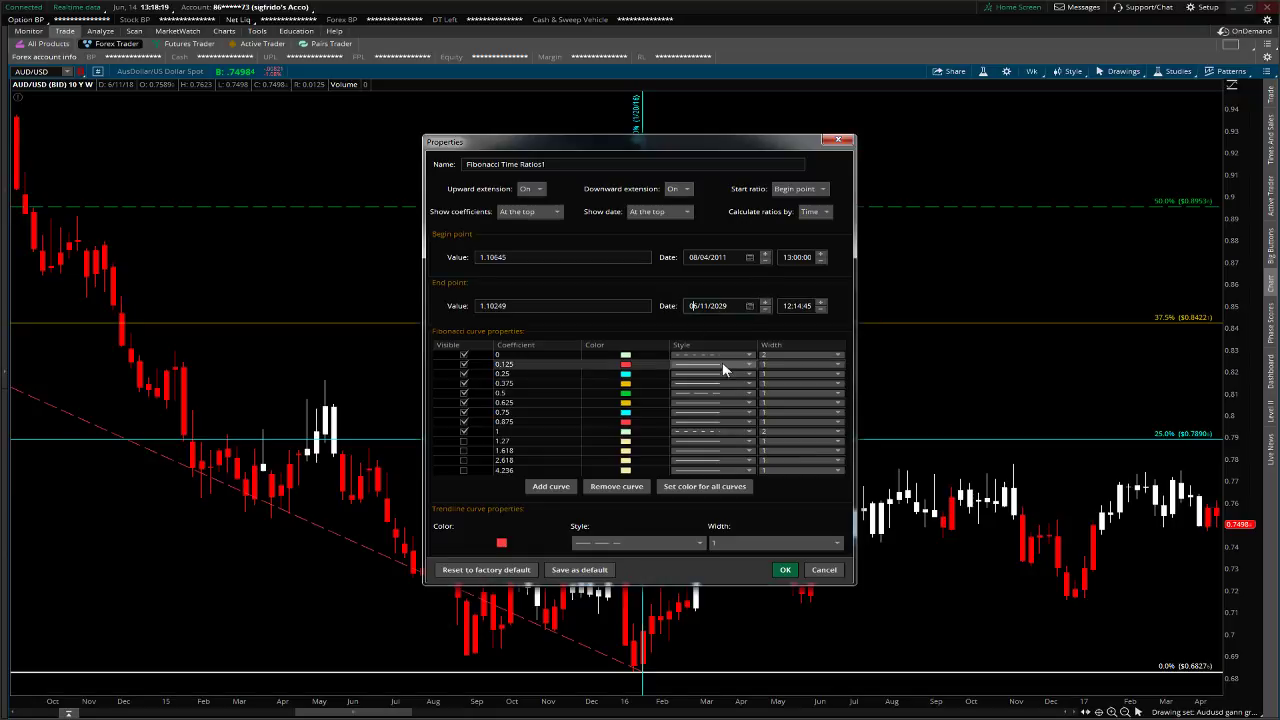
text(5)
click(785, 570)
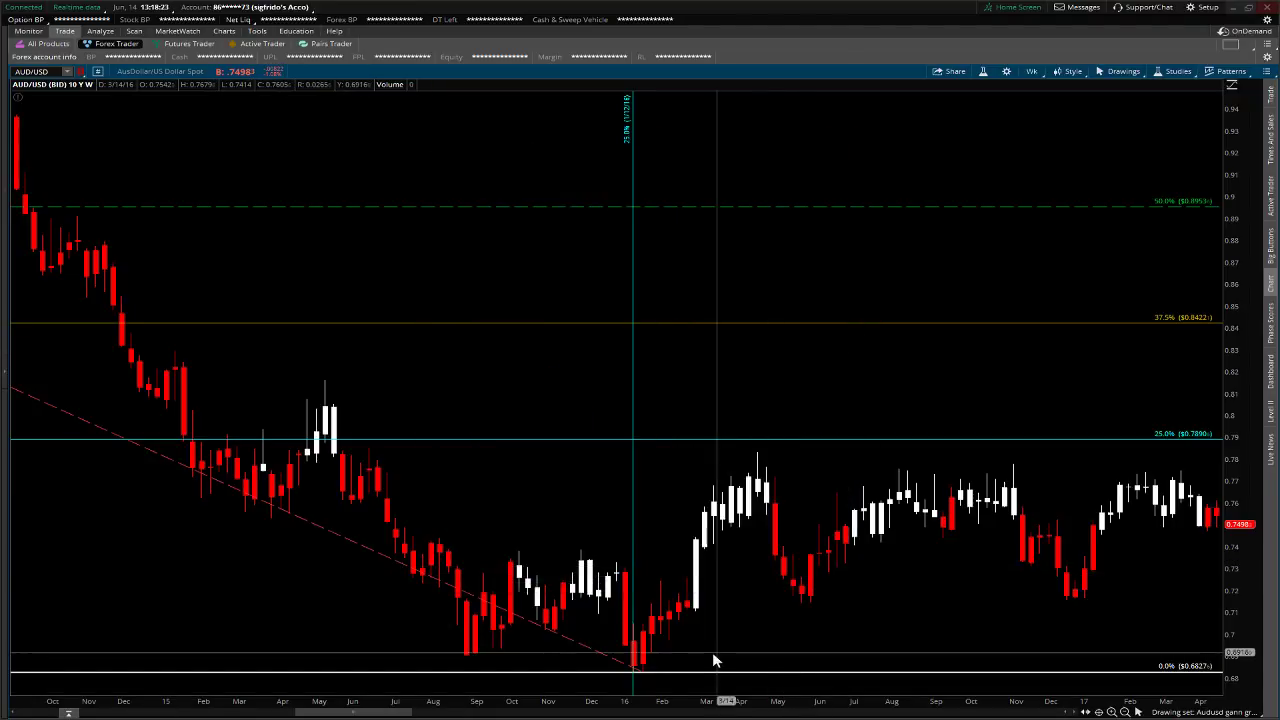
Move the Fibonacci retracement's lower end point onto the 25% time ratio line at about 0.6816
click(646, 672)
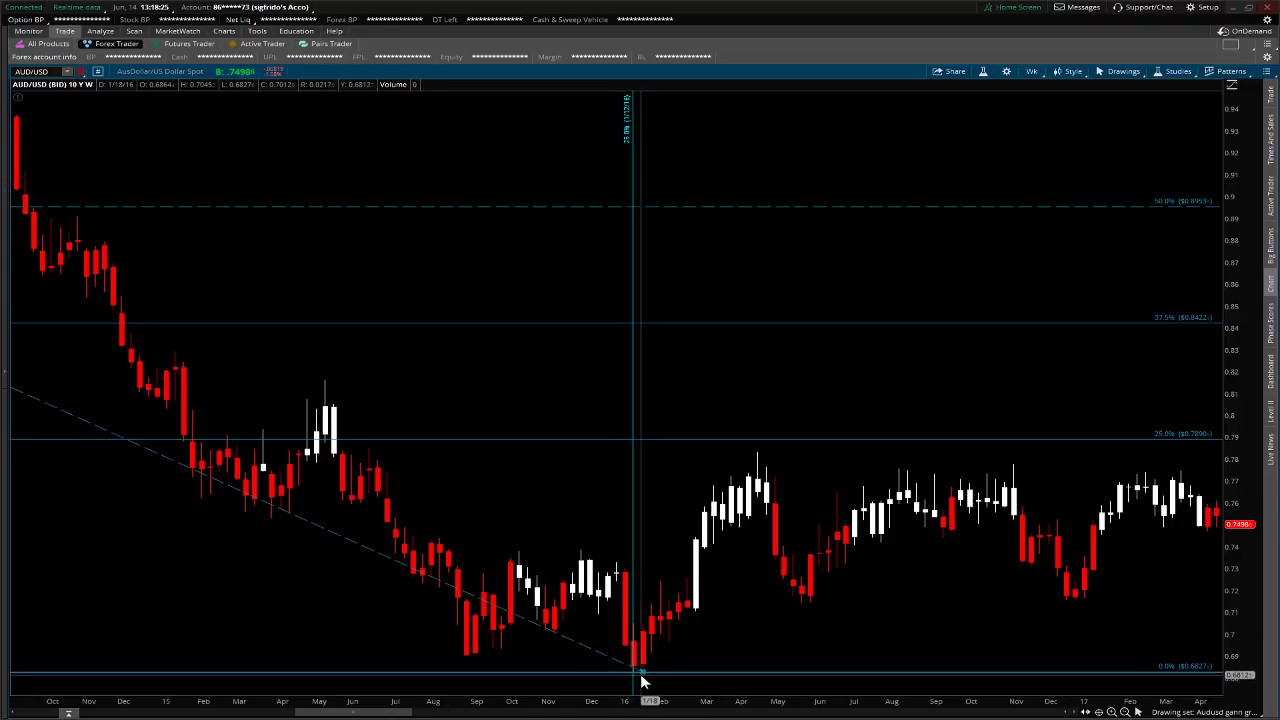
drag(639, 671, 632, 674)
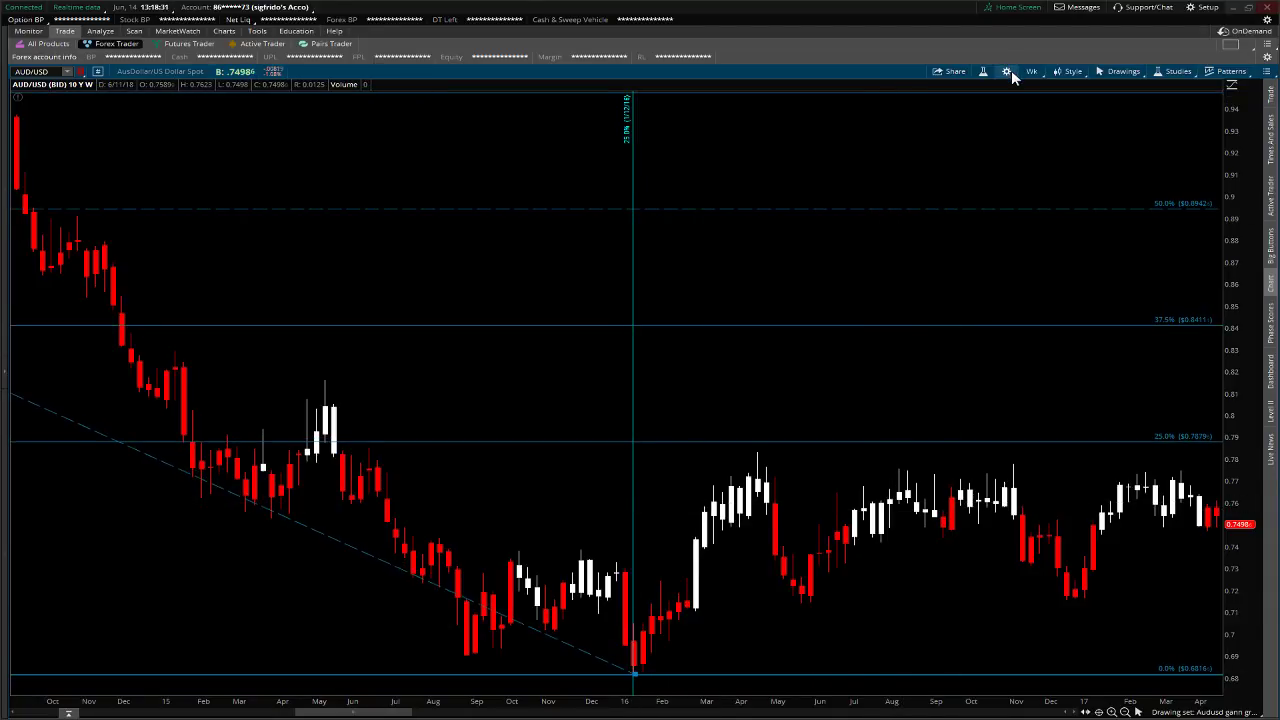
double_click(634, 281)
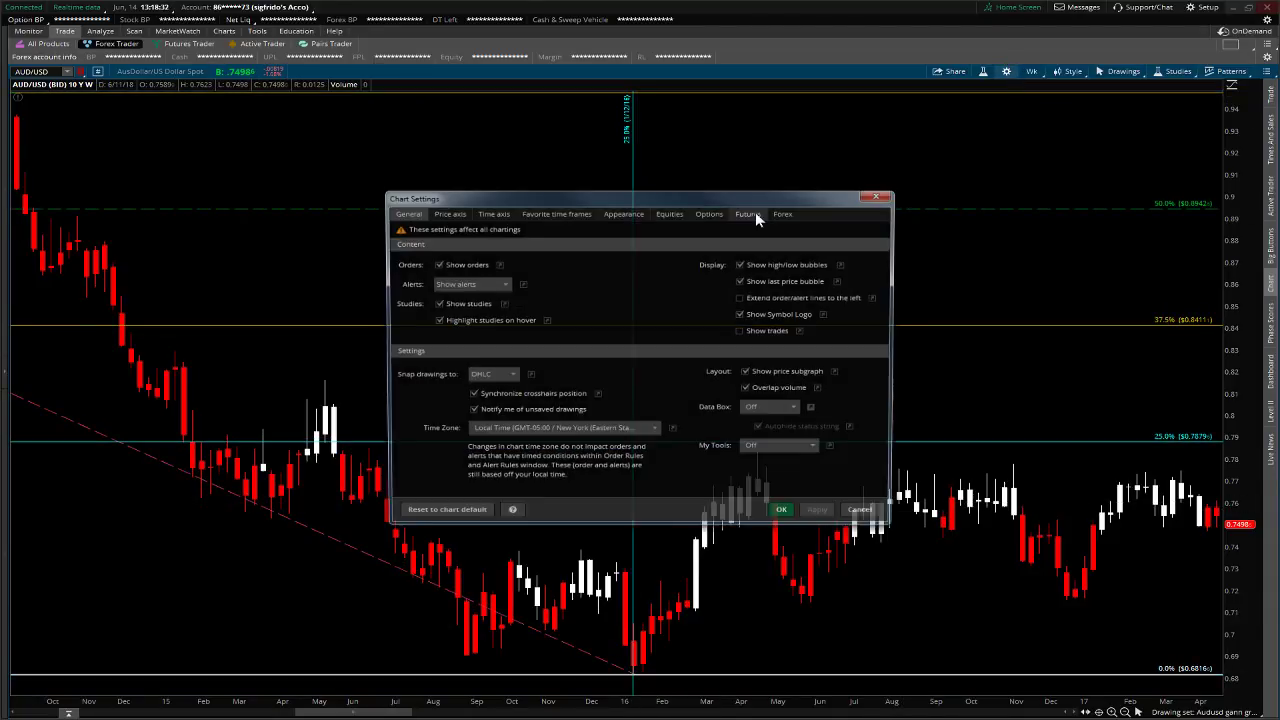
click(788, 516)
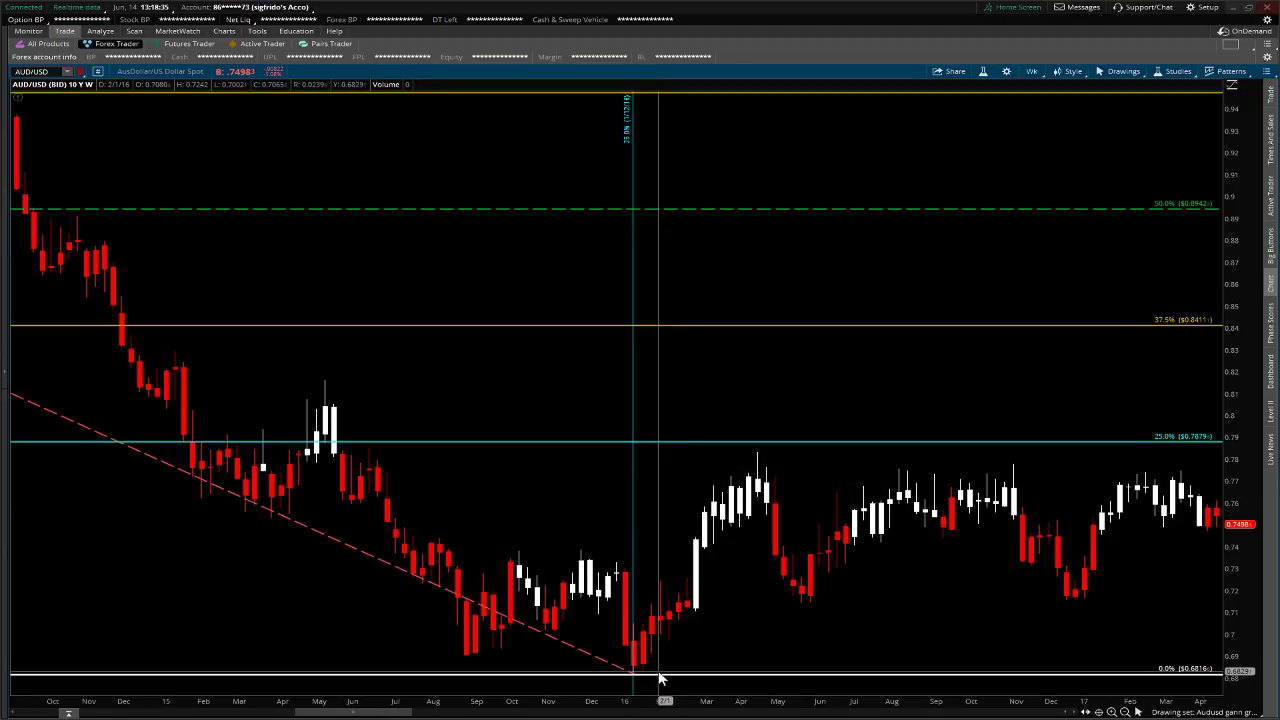
Raise the Fibonacci retracement's lower end point to about 0.6826 at the January 2016 low
drag(628, 687, 628, 684)
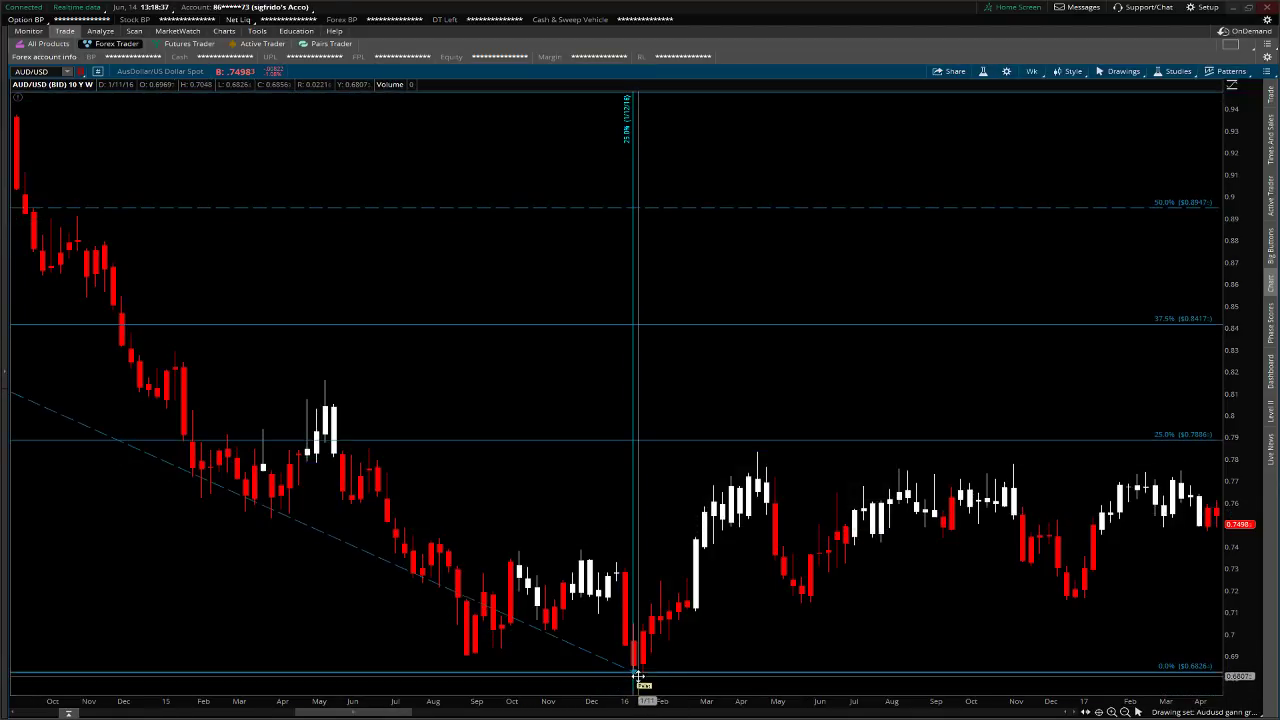
click(1124, 711)
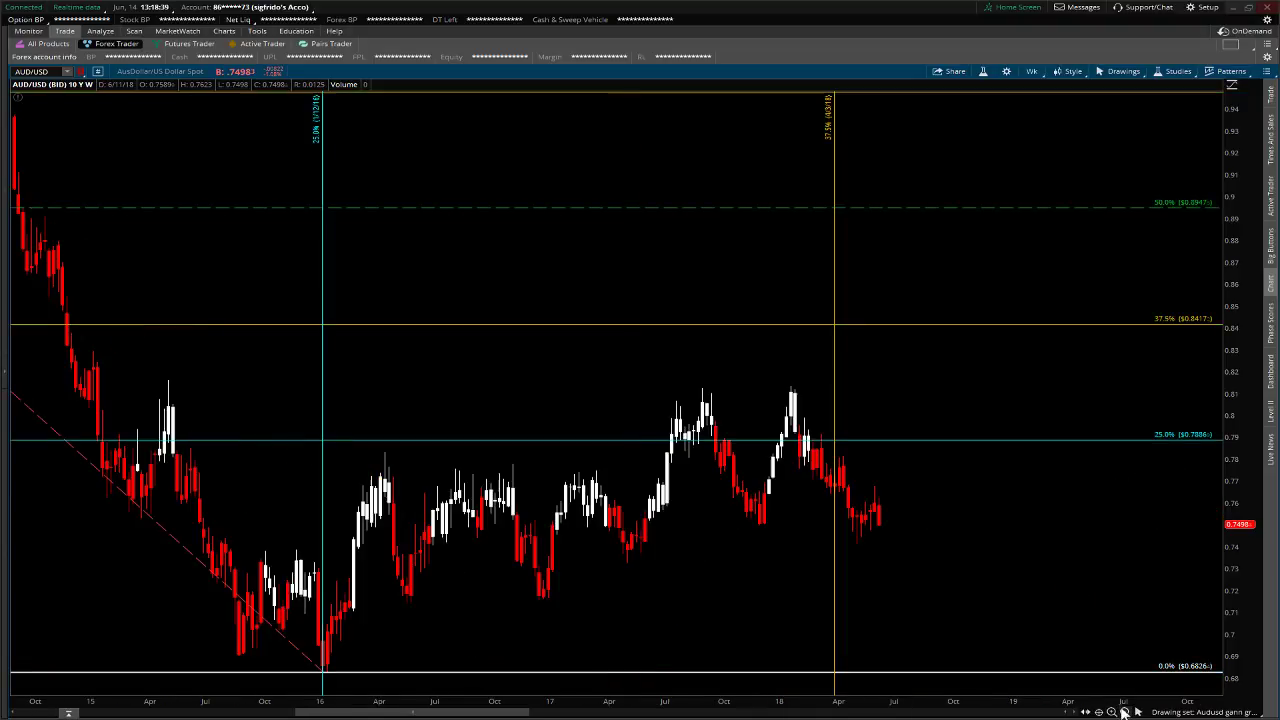
click(1124, 711)
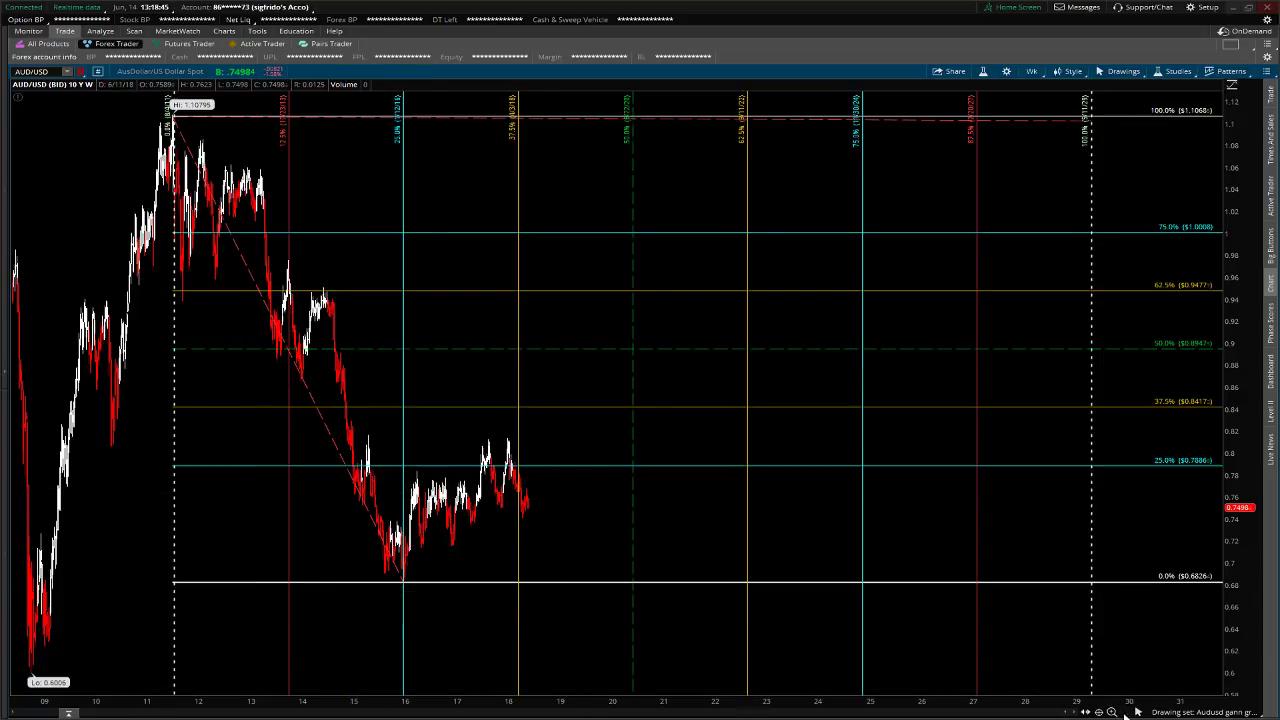
Draw a trendline from the 2011 high at about 1.1064 to the 0% price level's intersection with the 100% time line in May 2029
click(1137, 711)
click(1147, 517)
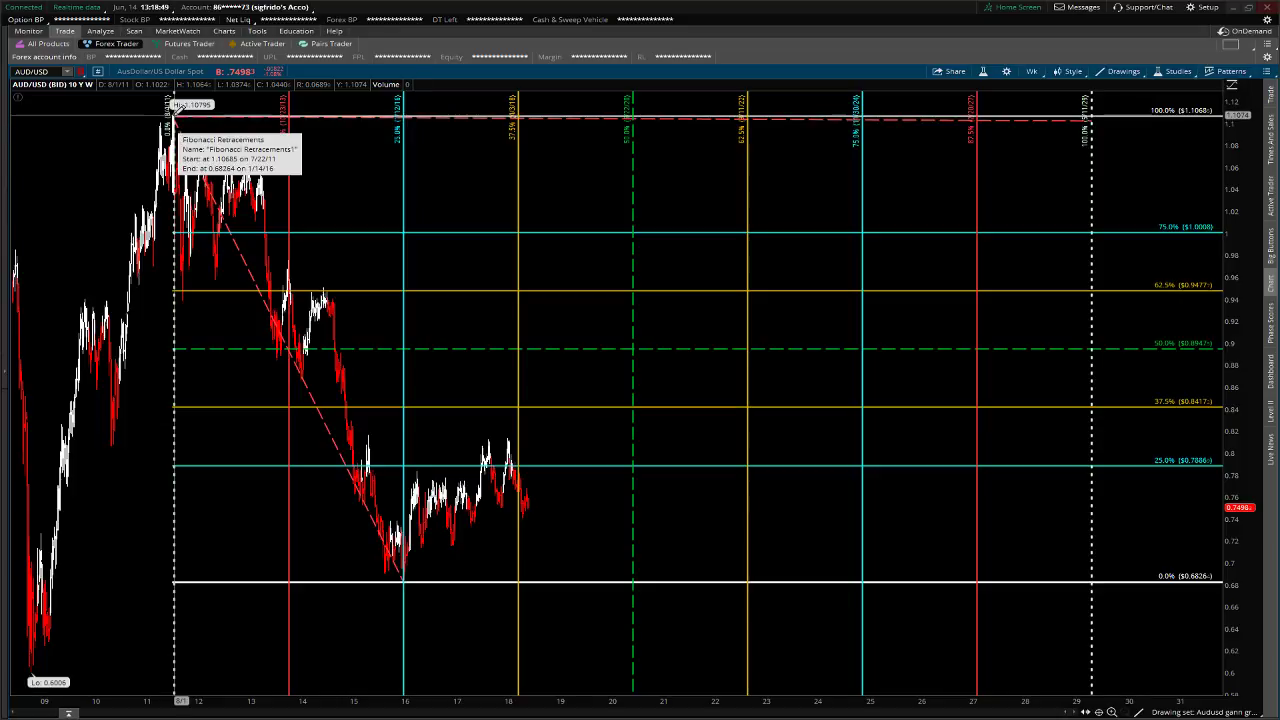
click(175, 112)
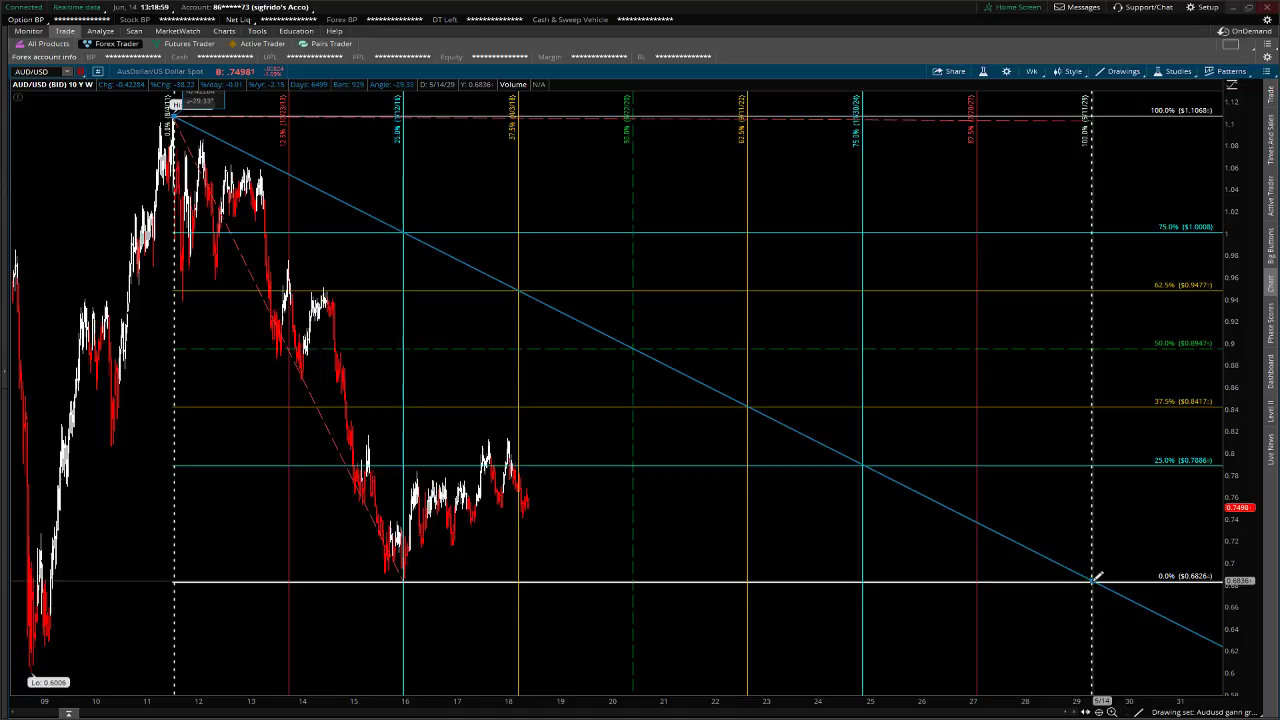
click(1096, 579)
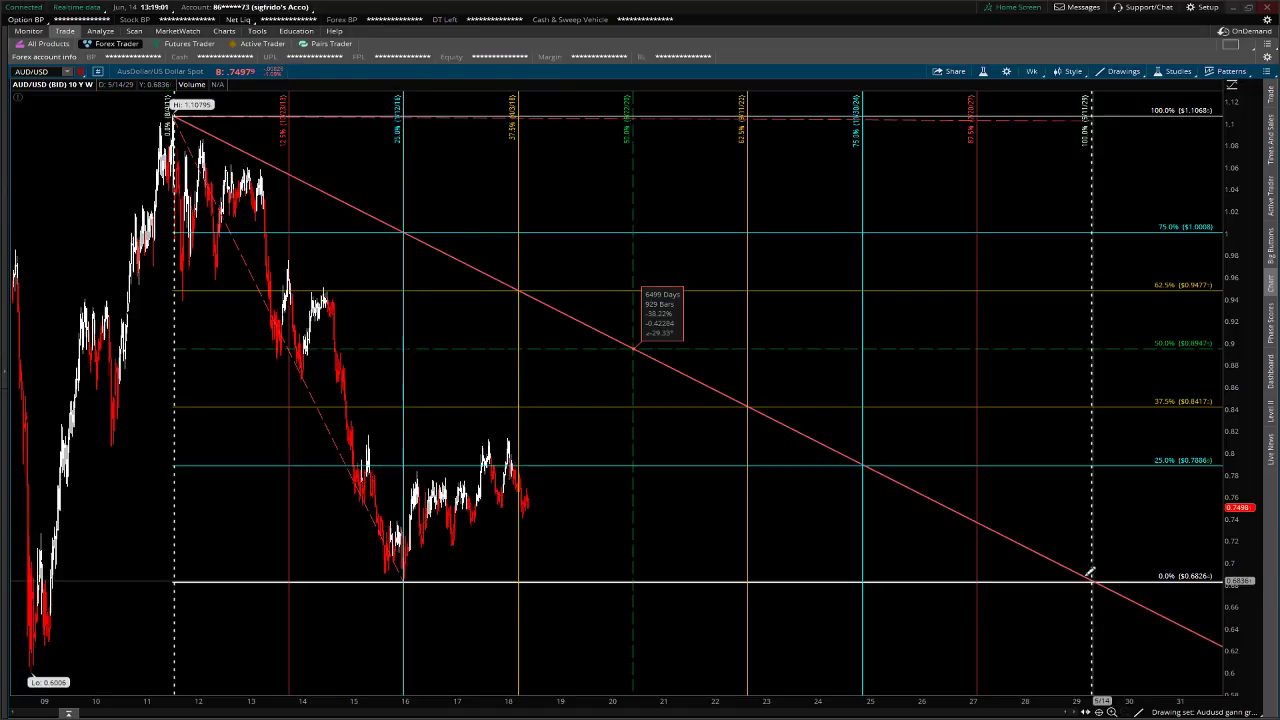
Format the new trendline as a green dashed line and set its label to Never
double_click(1005, 544)
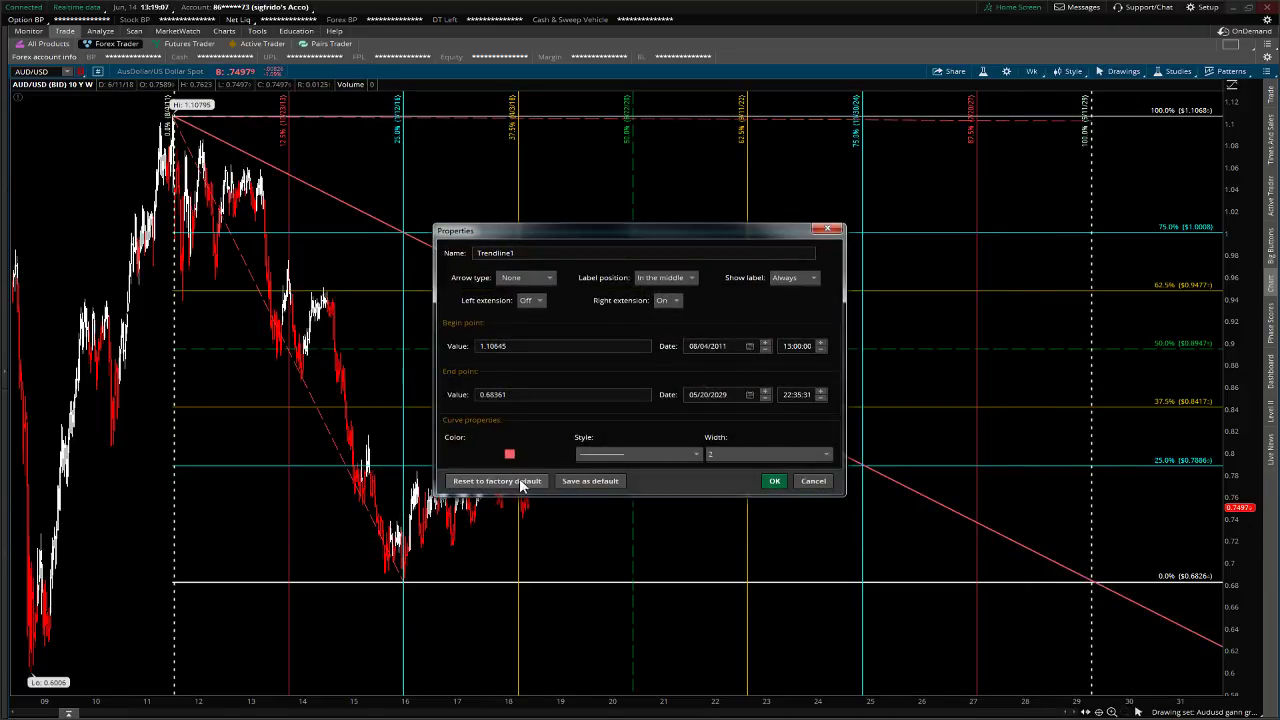
click(509, 454)
click(502, 473)
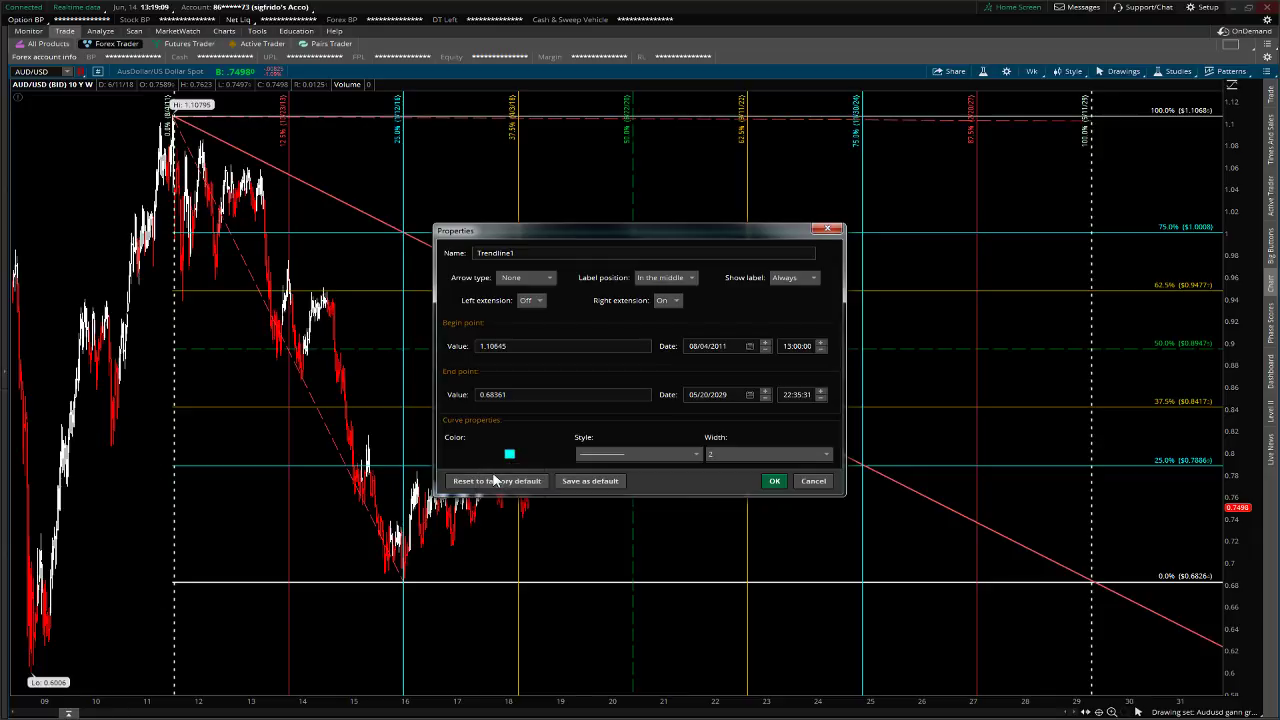
click(509, 454)
click(514, 488)
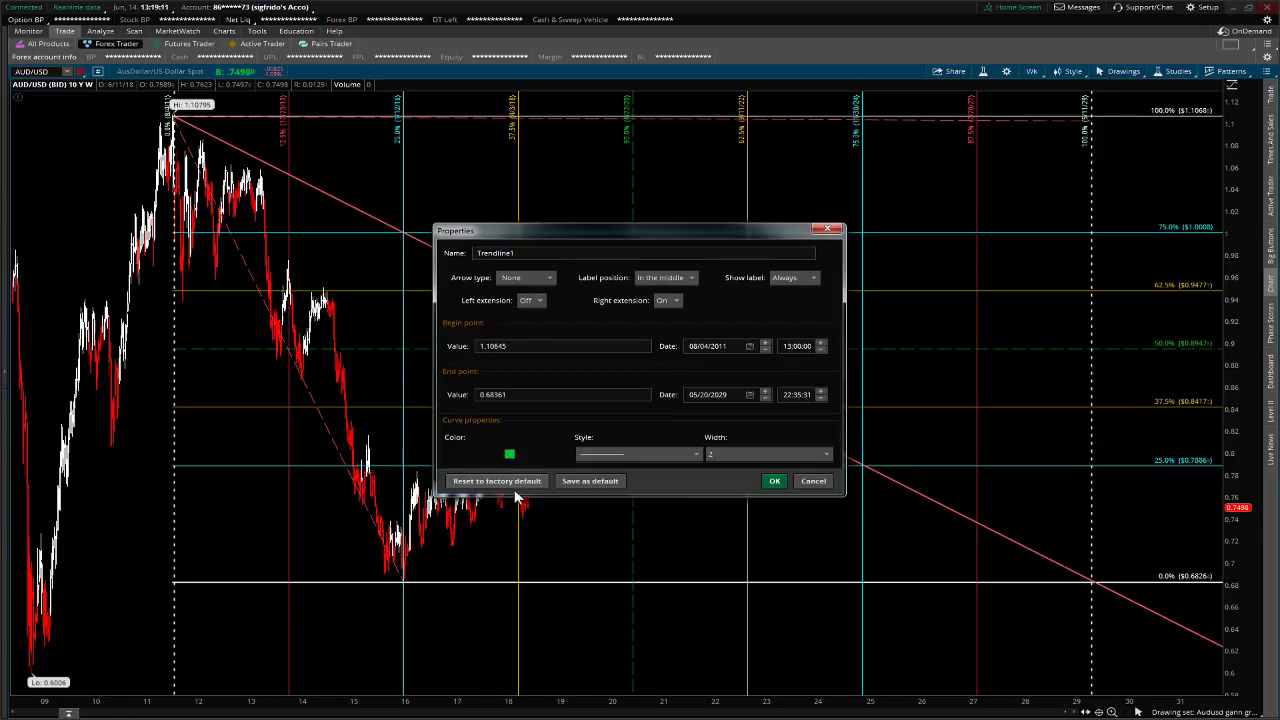
click(660, 455)
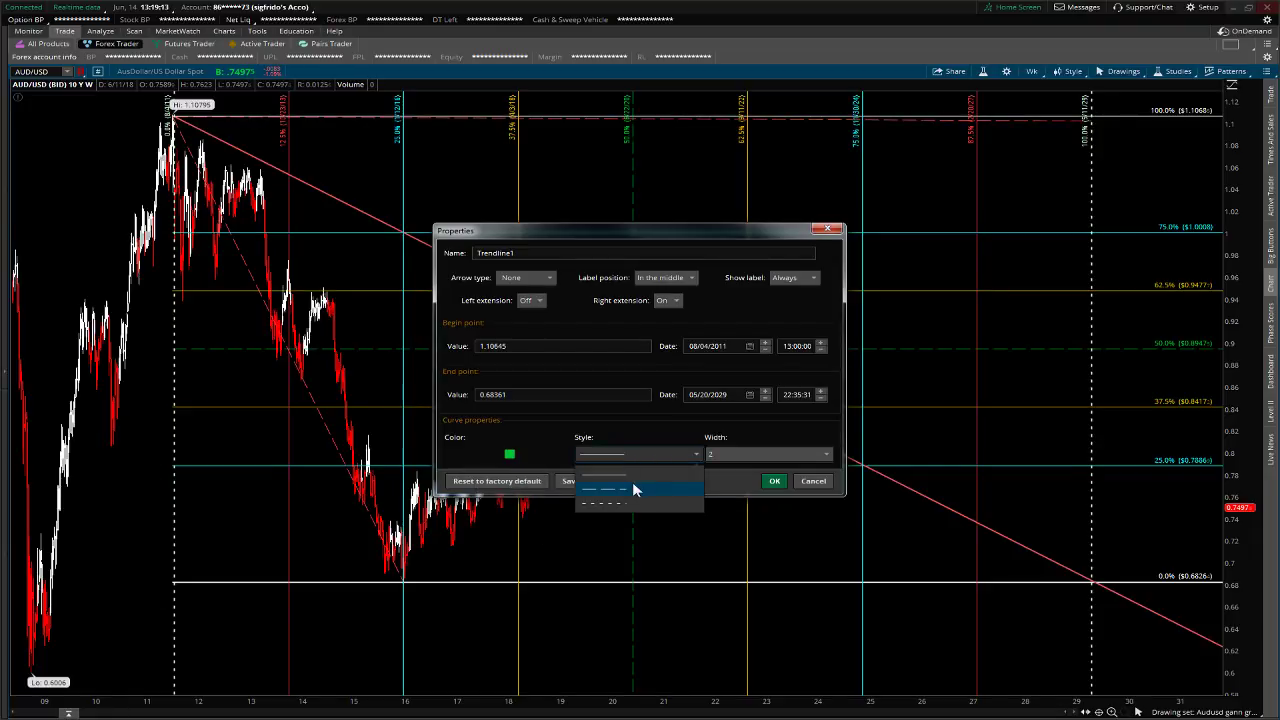
click(634, 489)
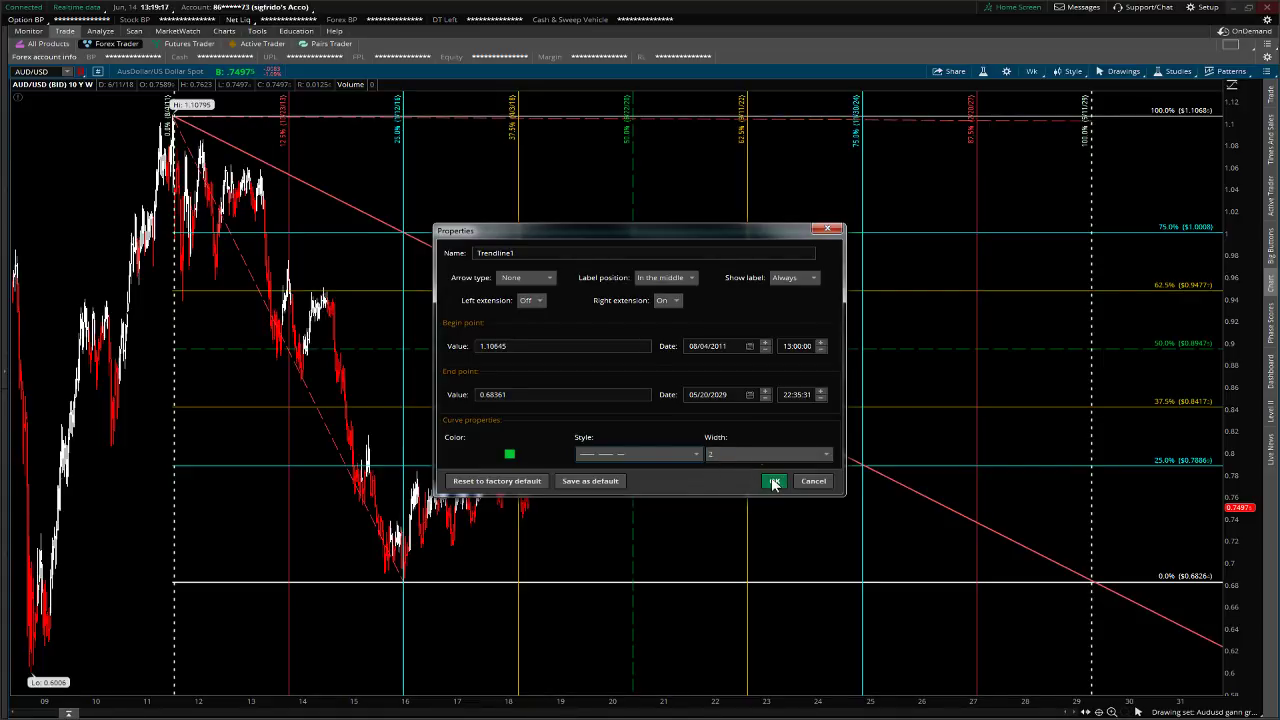
click(803, 280)
click(783, 328)
click(774, 481)
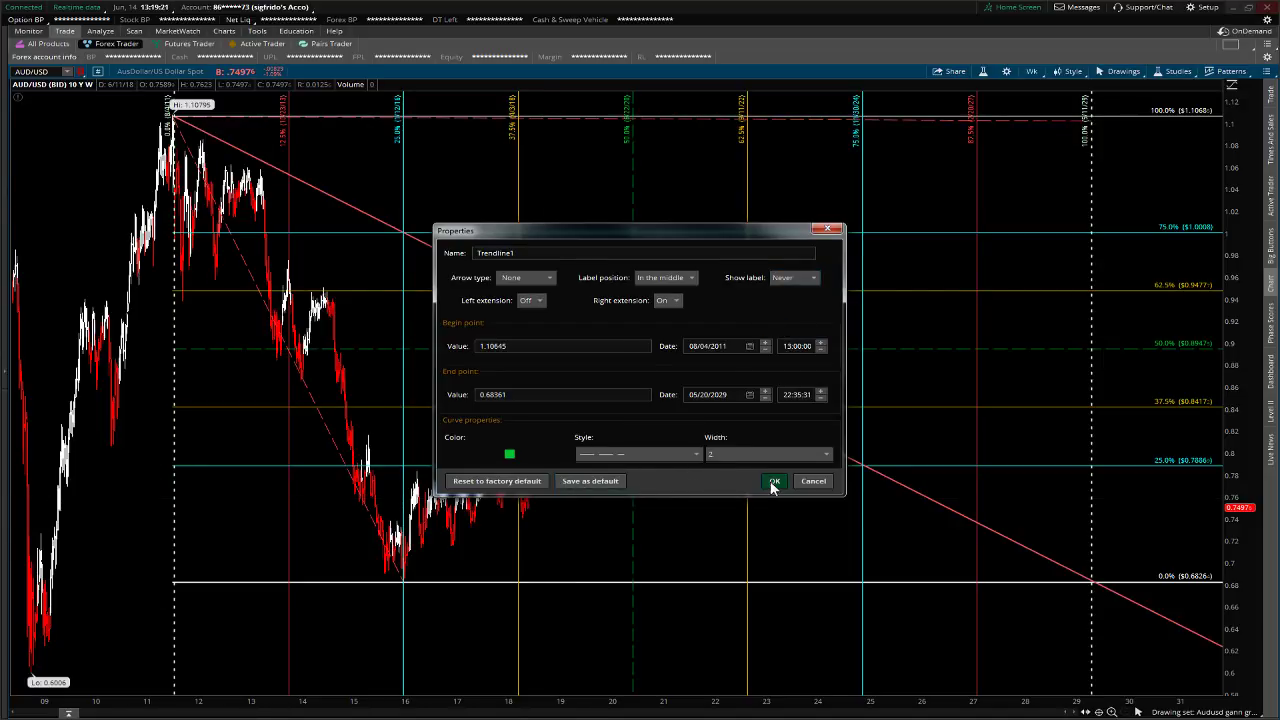
click(1068, 571)
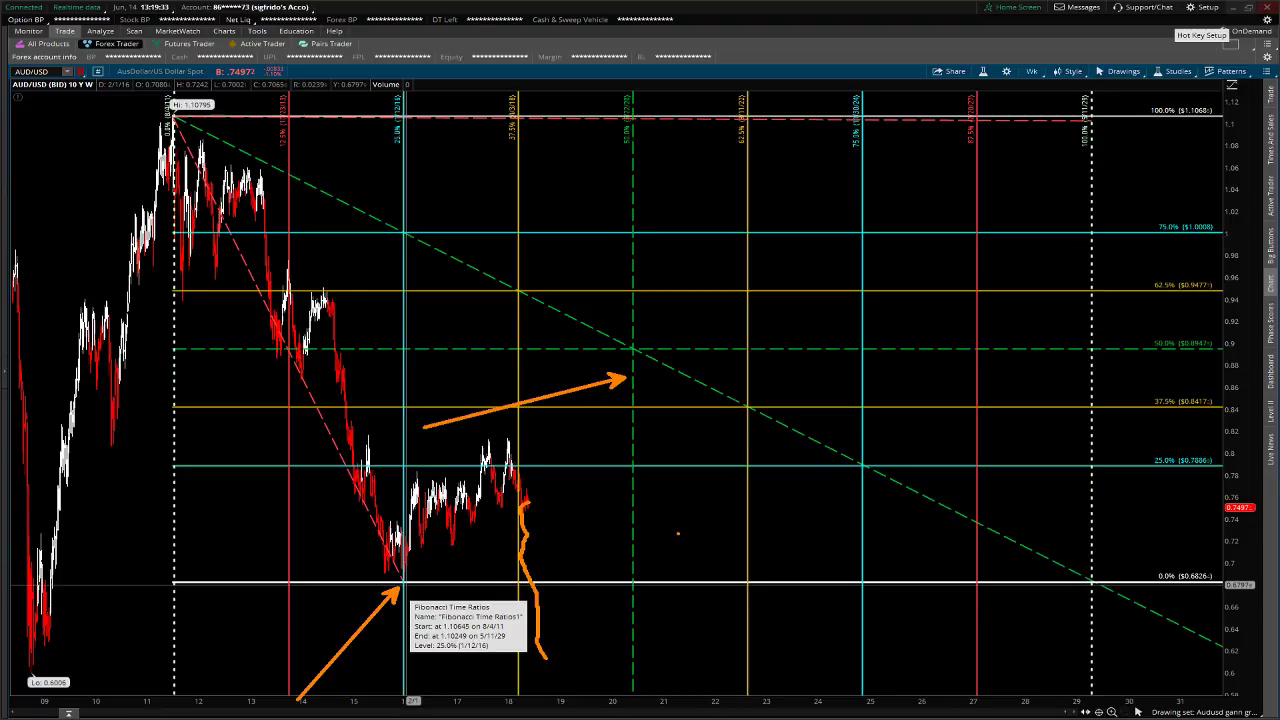
Sketch a freehand price path from mid-2018 up past the 37.5% level, and erase it
key(Escape)
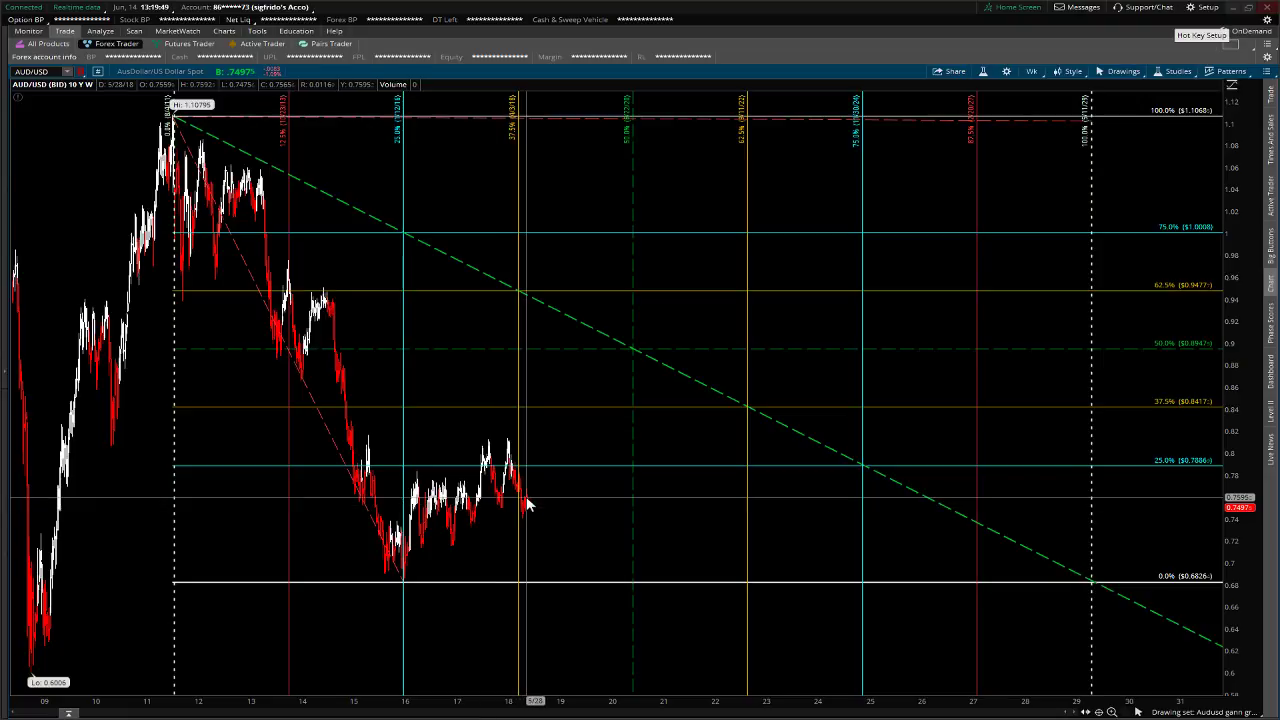
mouse_move(518, 494)
mouse_down()
mouse_move(557, 457)
mouse_move(569, 494)
mouse_move(574, 443)
mouse_move(589, 490)
mouse_move(584, 444)
mouse_move(609, 390)
mouse_move(597, 461)
mouse_move(613, 406)
mouse_move(620, 422)
mouse_up()
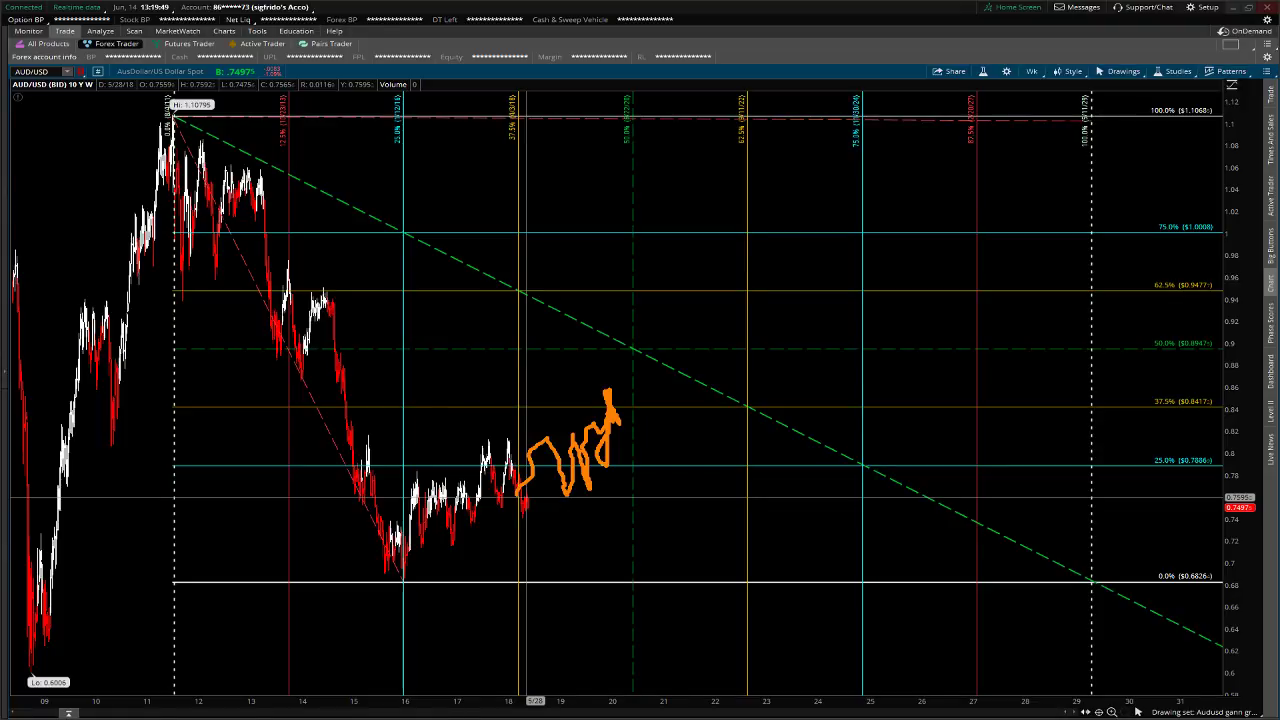
key(e)
Annotate a rising support line from the 2016 low and a zigzag price path to the 37.5% level at the 50% time line
click(521, 507)
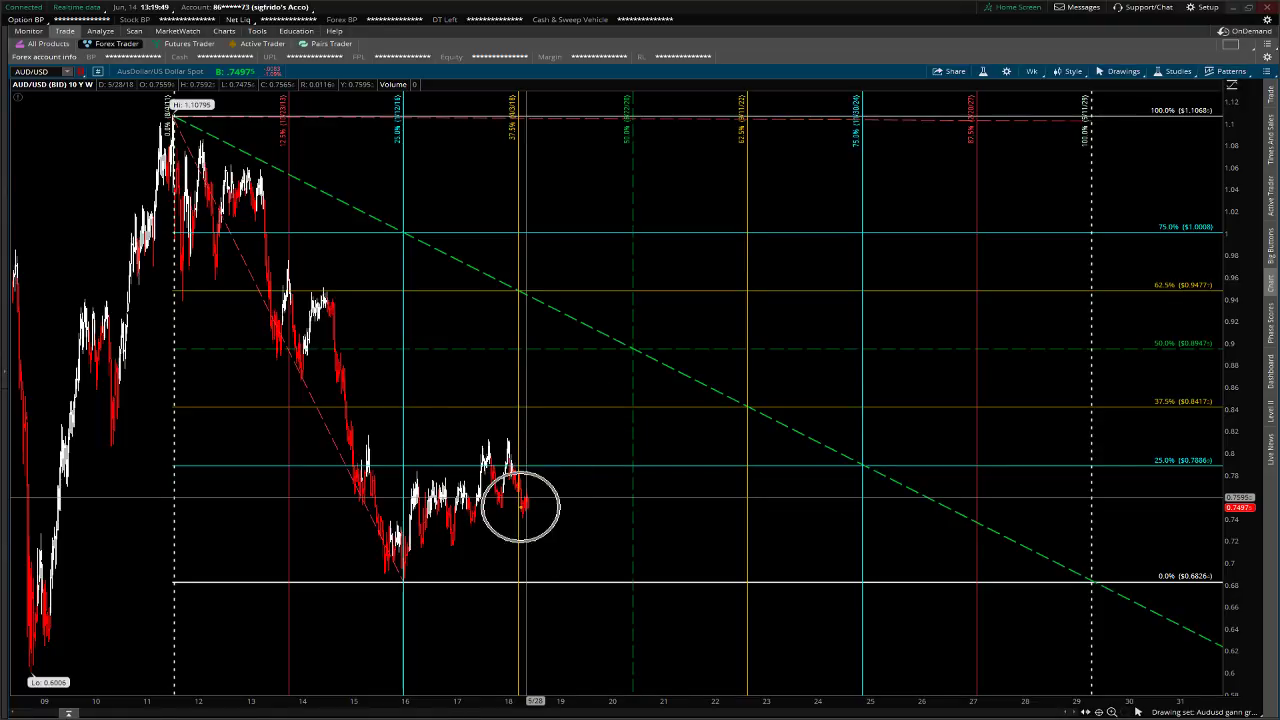
mouse_move(524, 516)
mouse_down()
mouse_move(525, 434)
mouse_move(575, 506)
mouse_move(562, 502)
mouse_up()
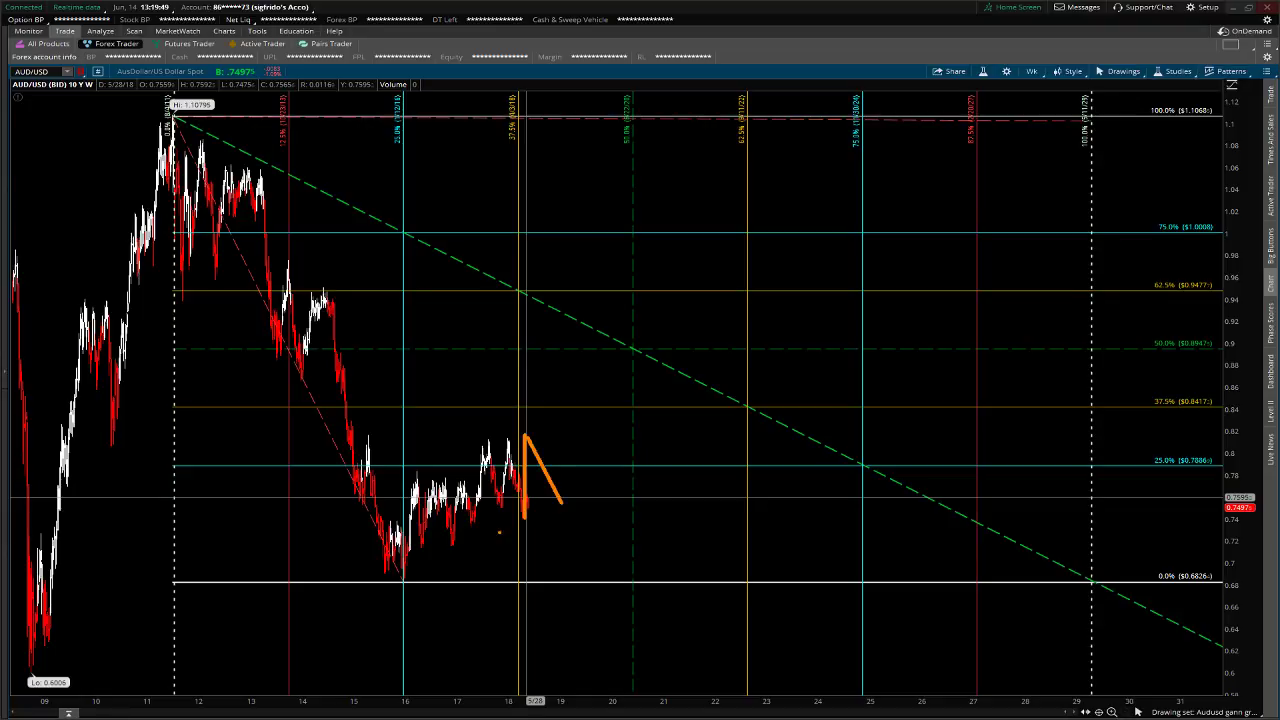
mouse_move(286, 614)
mouse_down()
mouse_move(694, 491)
mouse_move(780, 330)
mouse_move(812, 399)
mouse_up()
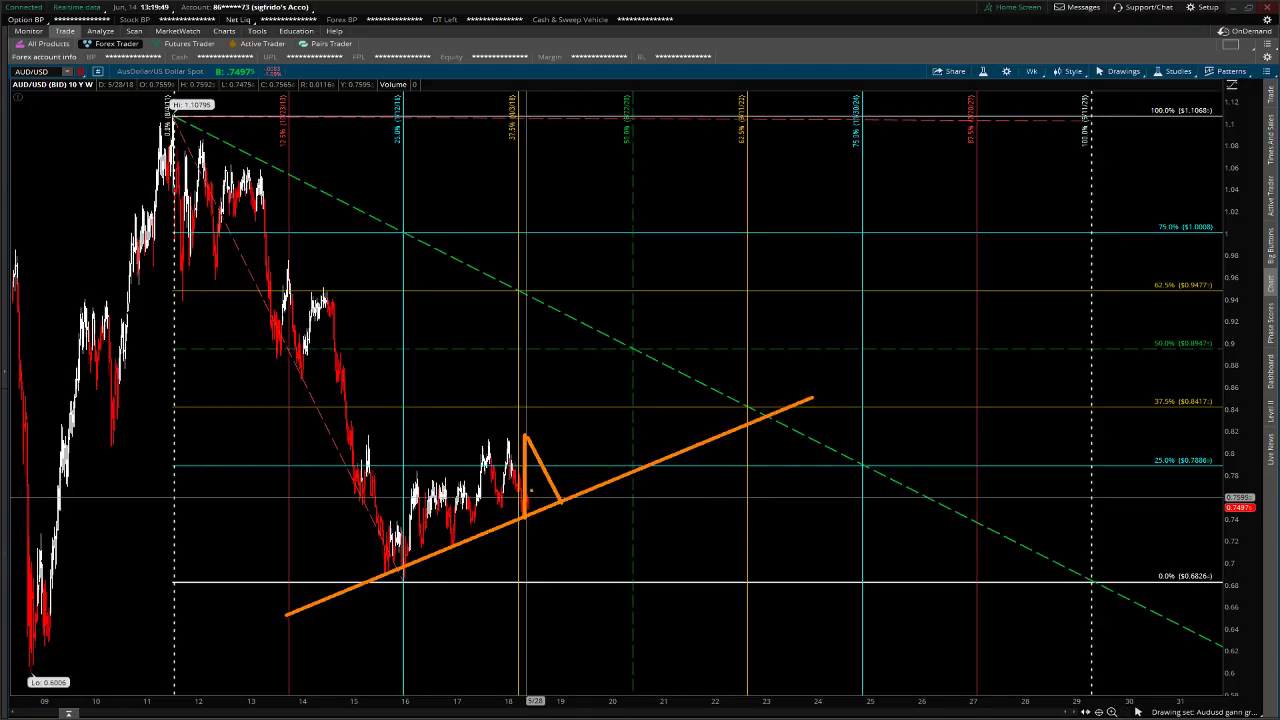
mouse_move(562, 500)
mouse_down()
mouse_move(553, 430)
mouse_move(607, 482)
mouse_move(630, 408)
mouse_move(833, 260)
mouse_up()
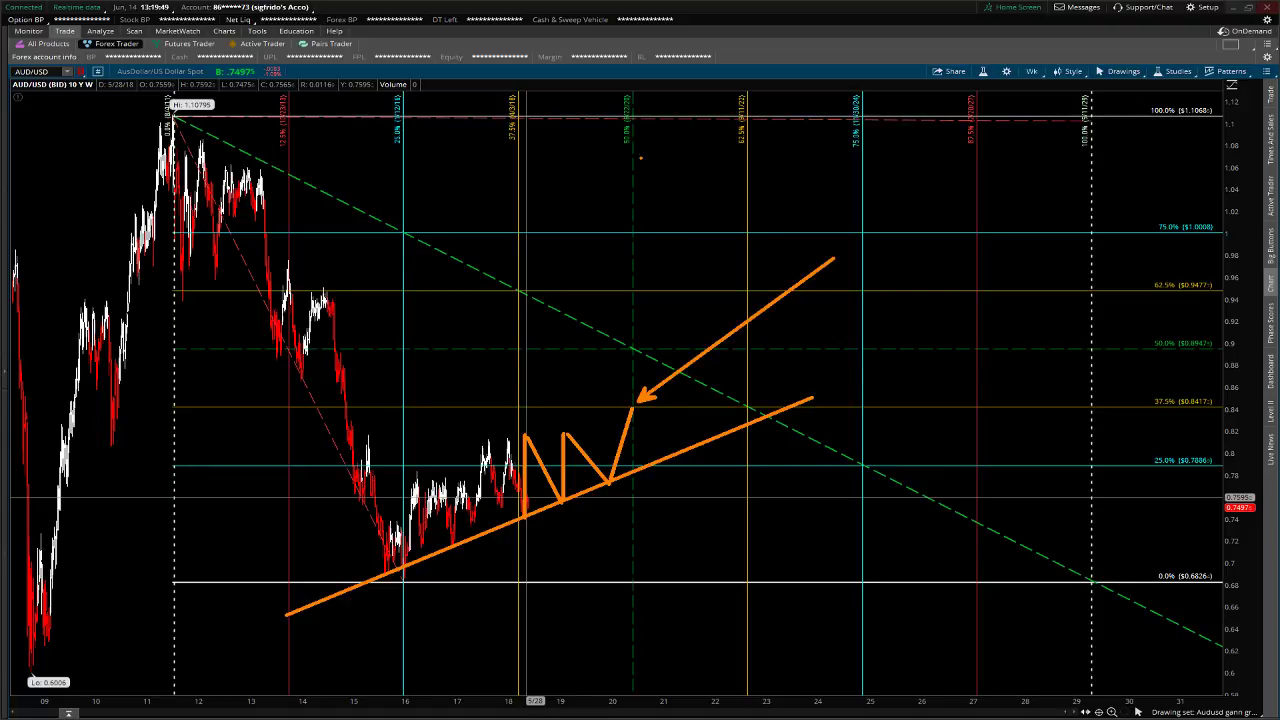
Annotate the 50% time line, the 2011 high and the 2016 low with arrows
drag(651, 159, 830, 235)
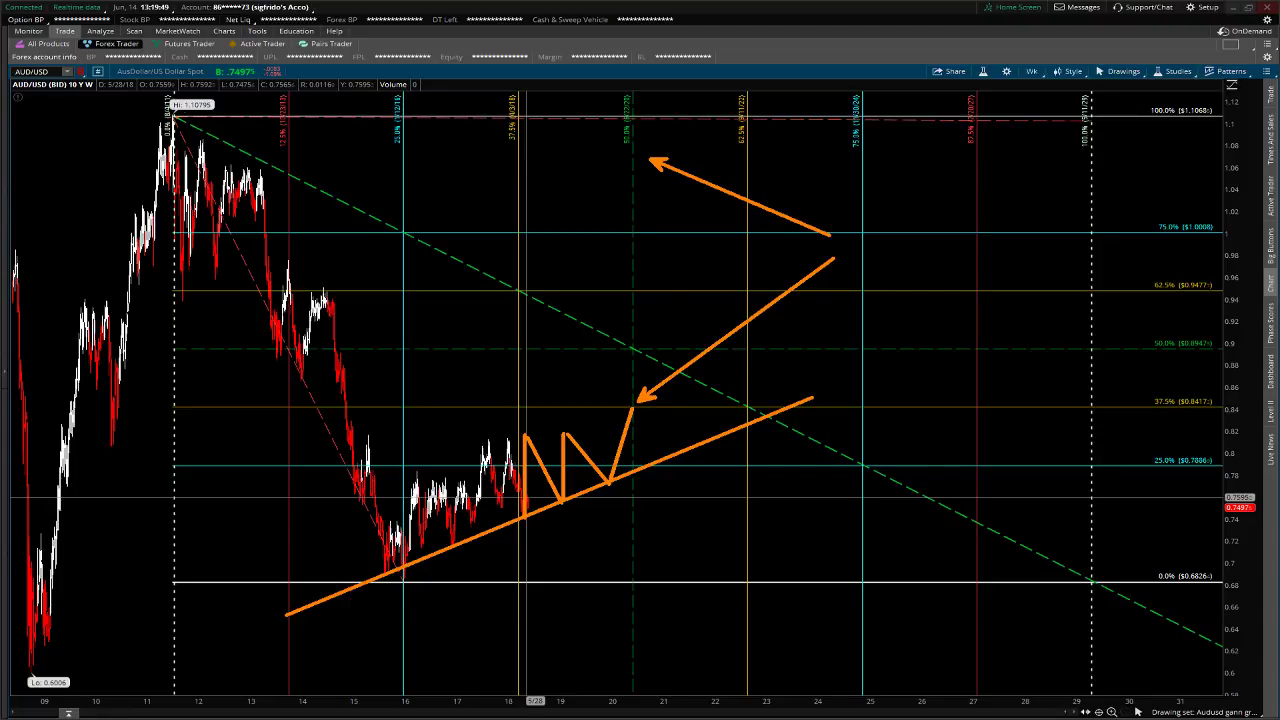
drag(164, 120, 1, 157)
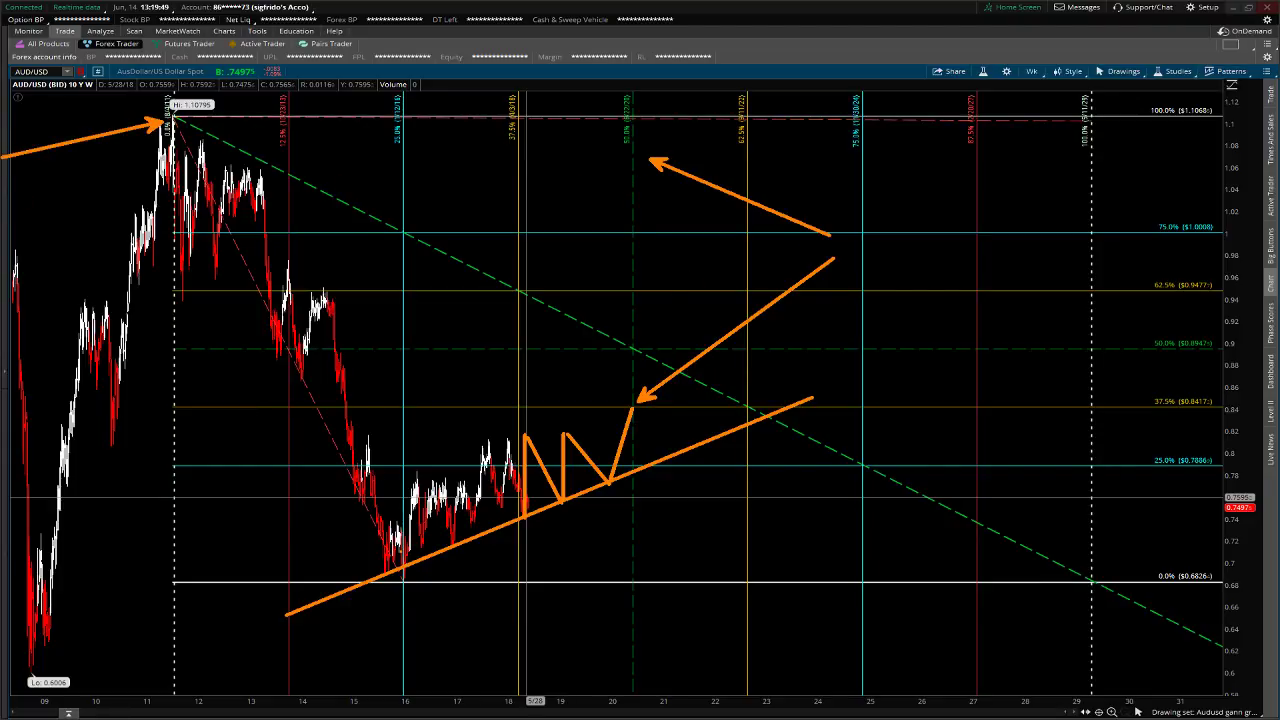
drag(393, 602, 318, 704)
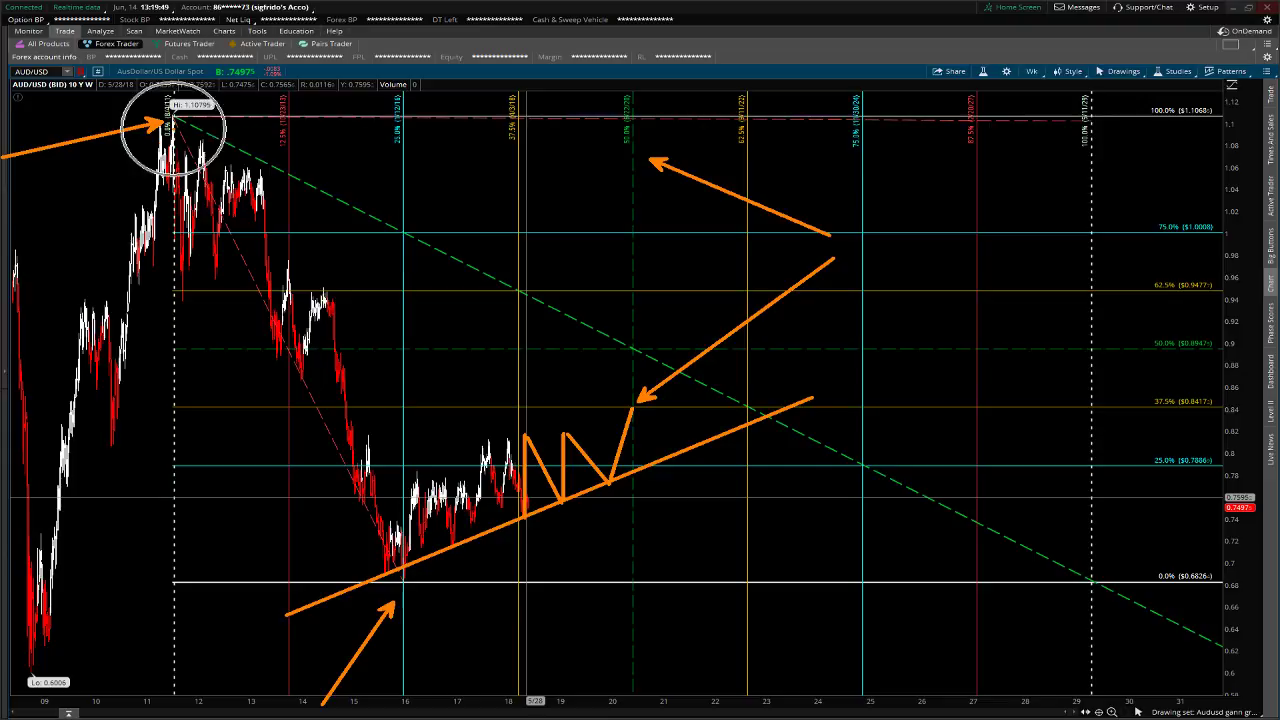
drag(178, 120, 286, 186)
drag(412, 590, 546, 657)
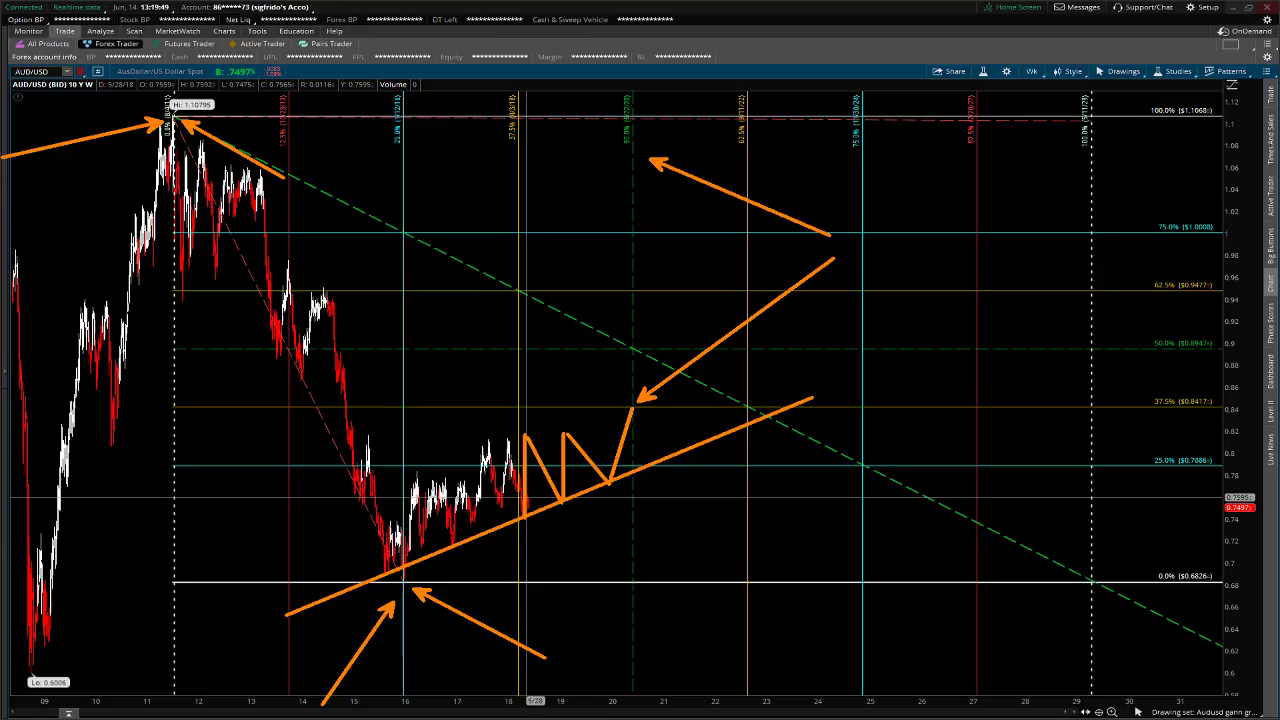
drag(404, 580, 420, 630)
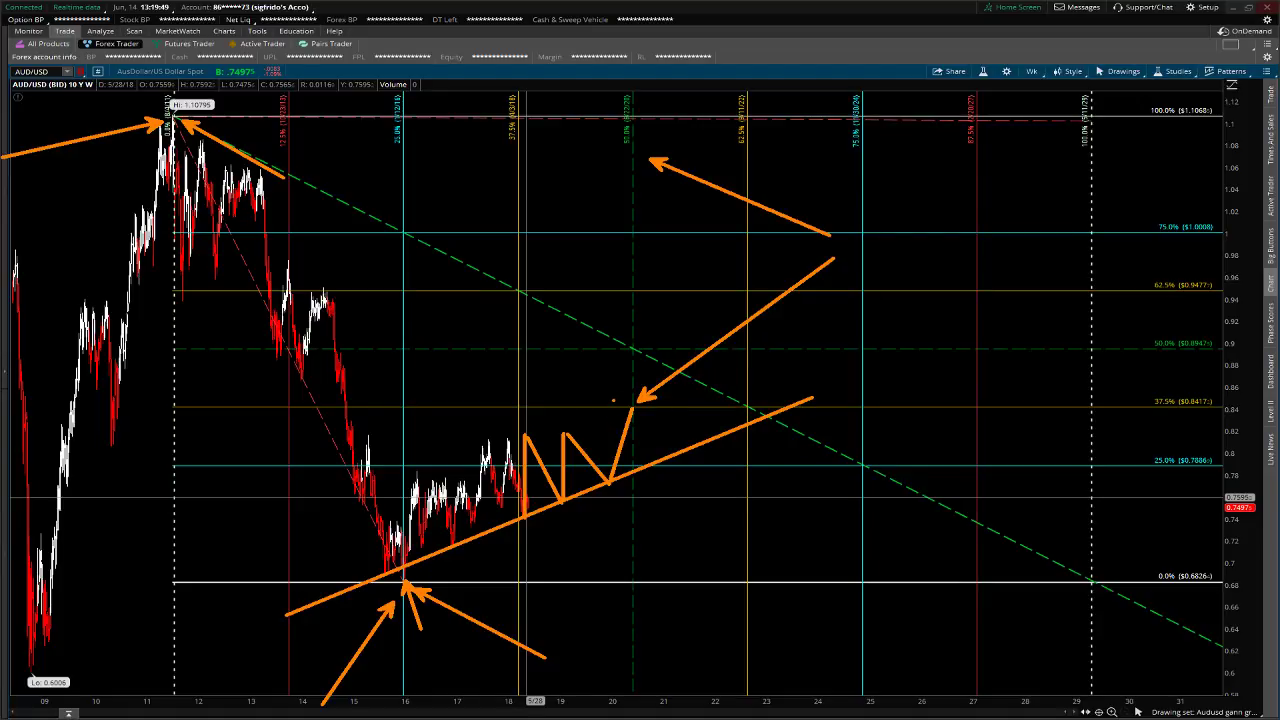
Clear the chart annotations and check the date of the 50% time ratio line
mouse_move(430, 258)
mouse_down()
mouse_move(497, 328)
mouse_move(436, 424)
mouse_up()
mouse_move(598, 242)
mouse_down()
mouse_move(522, 304)
mouse_move(574, 360)
mouse_up()
click(696, 268)
mouse_move(716, 243)
mouse_down()
mouse_move(700, 292)
mouse_move(765, 372)
mouse_up()
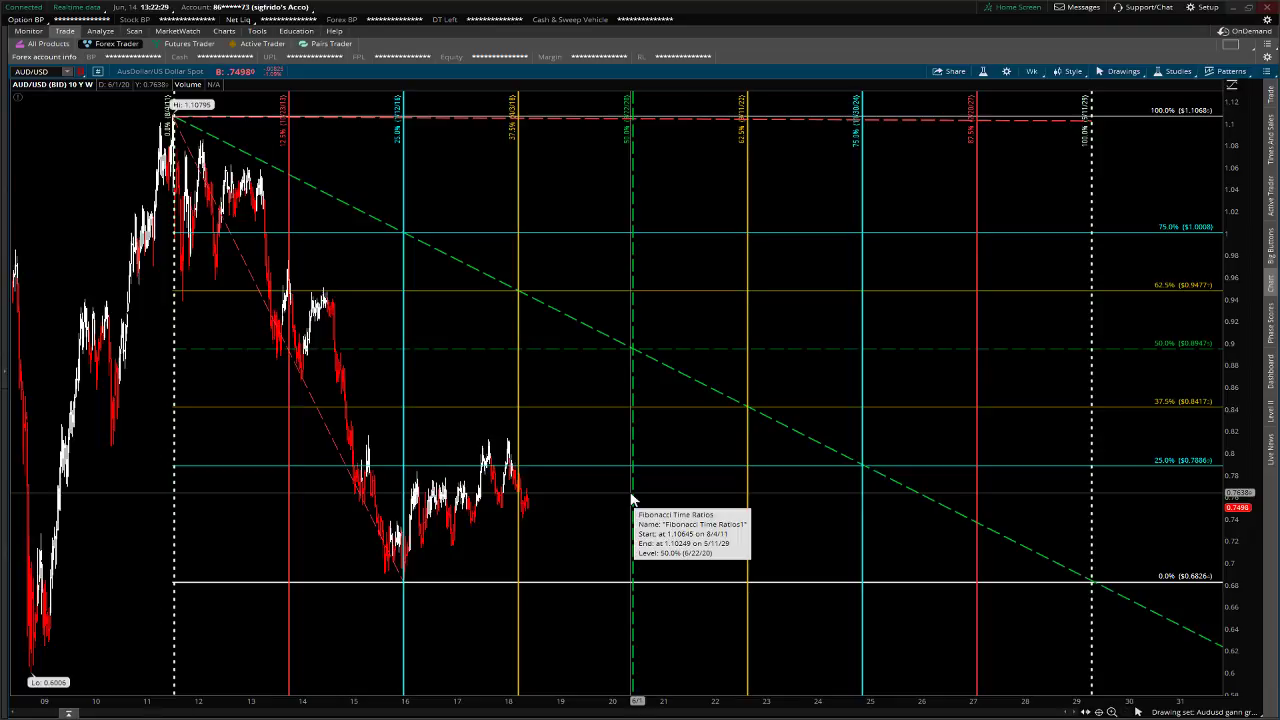
mouse_move(632, 497)
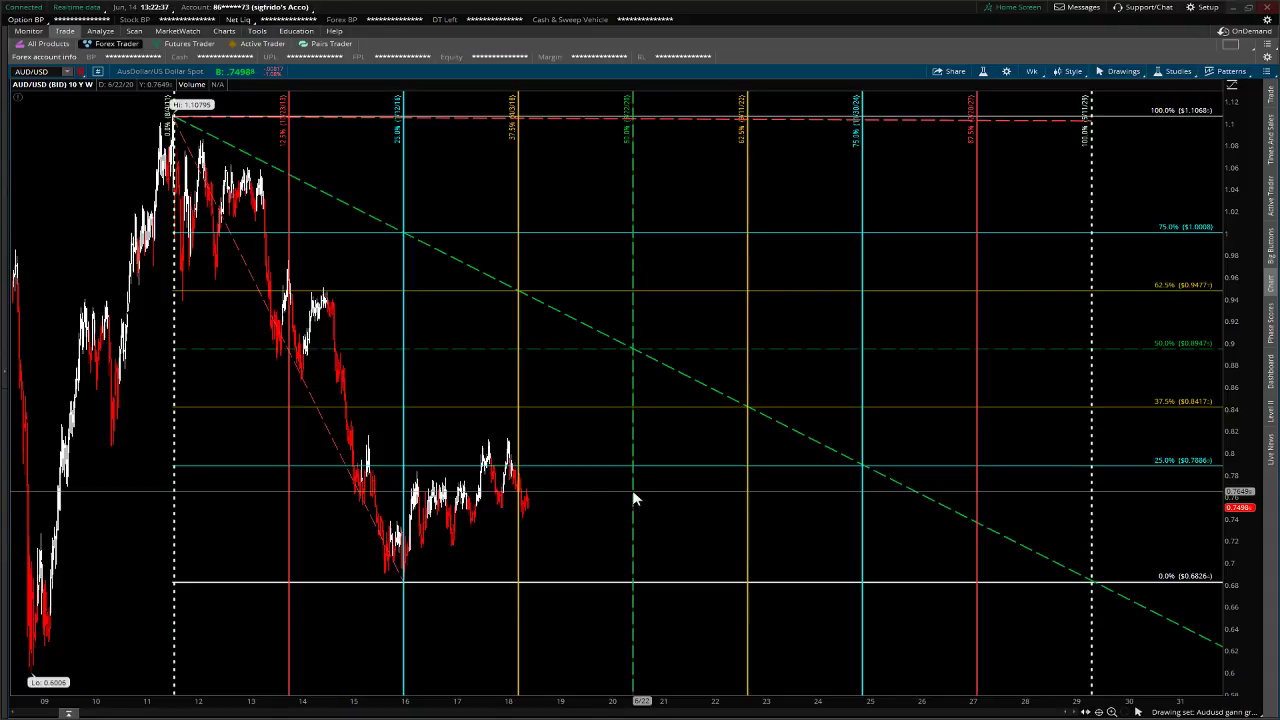
Draw a second trendline from the 2011 high at 1.10645 down to about 0.7617 in March 2019
click(1137, 712)
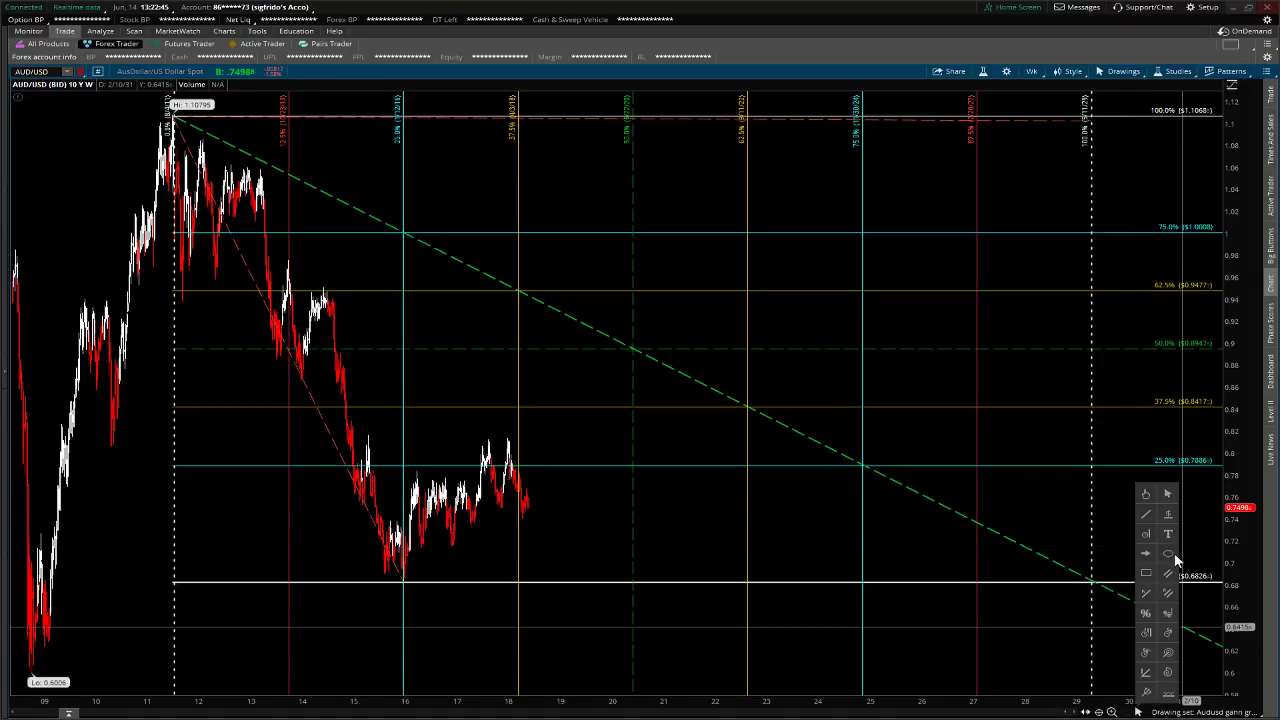
click(1147, 515)
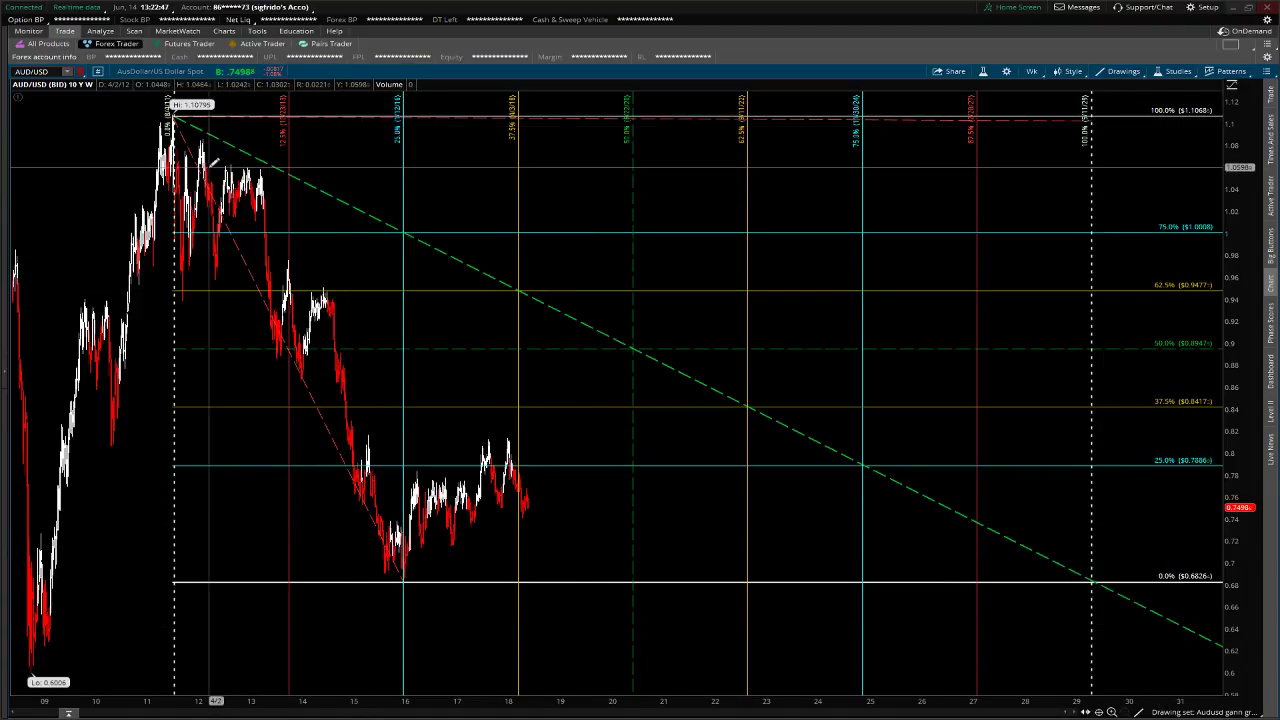
click(175, 117)
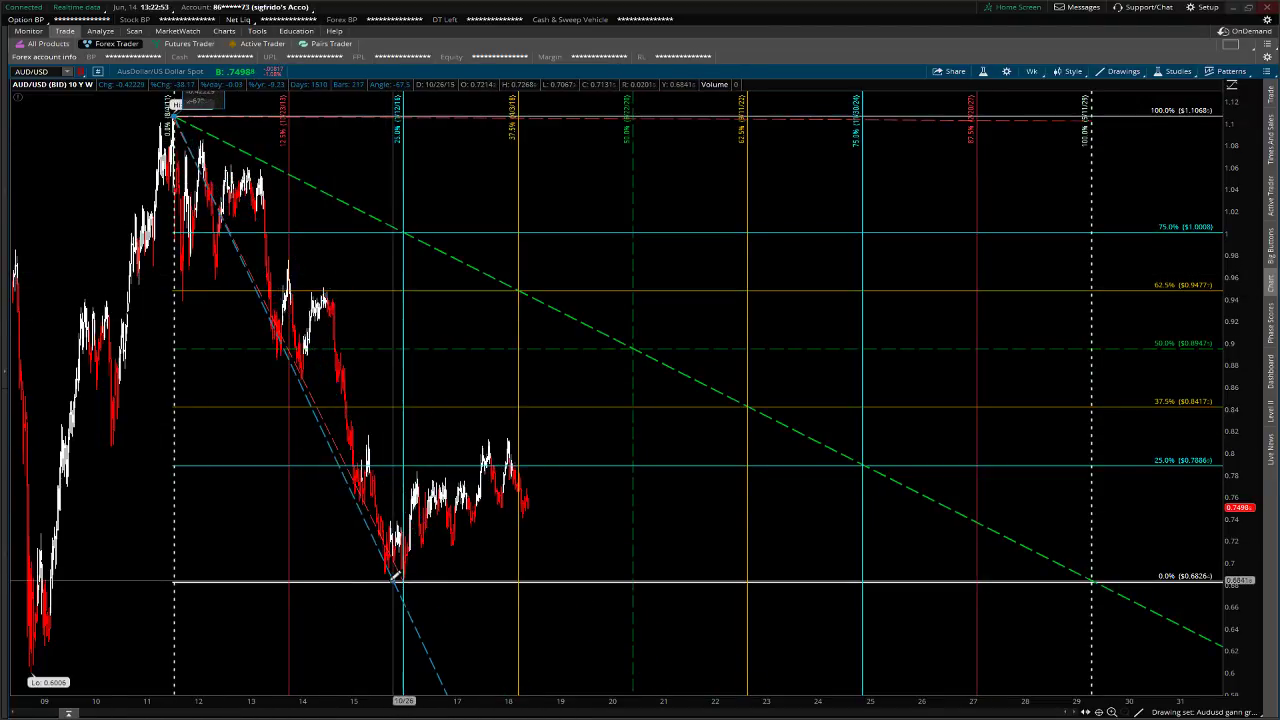
click(571, 493)
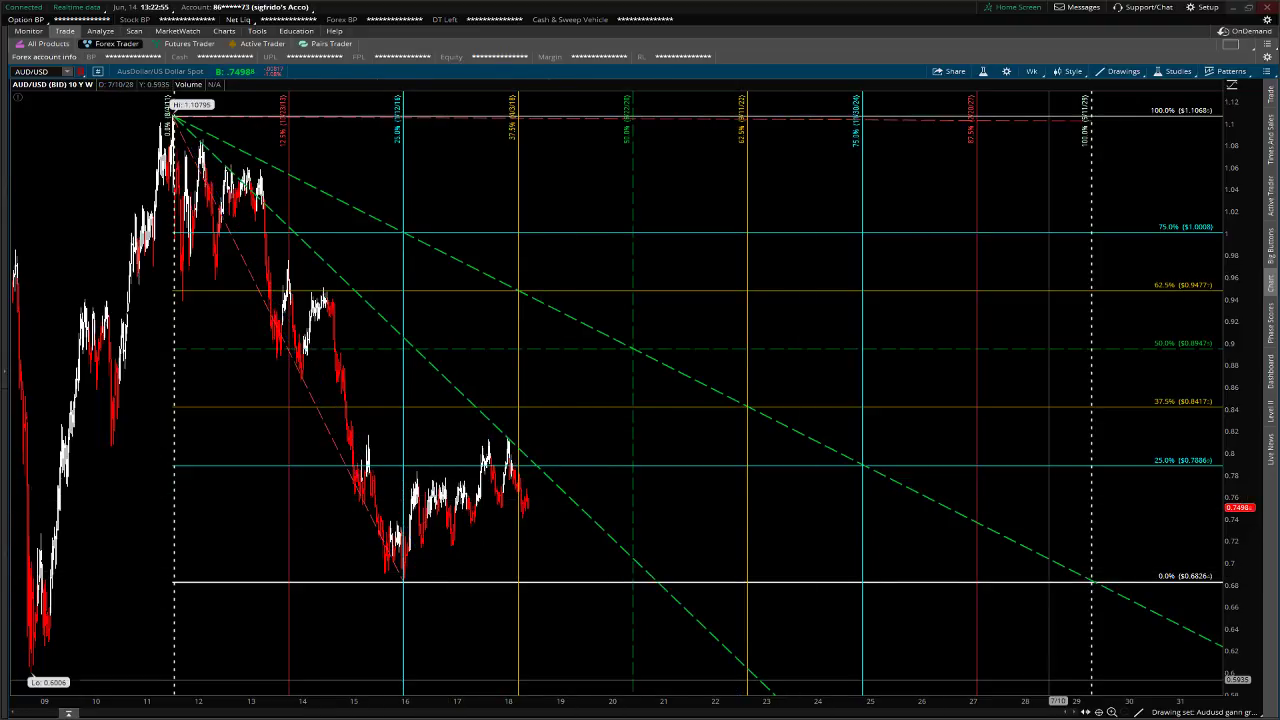
Format the second trendline as a solid cyan line
click(1142, 712)
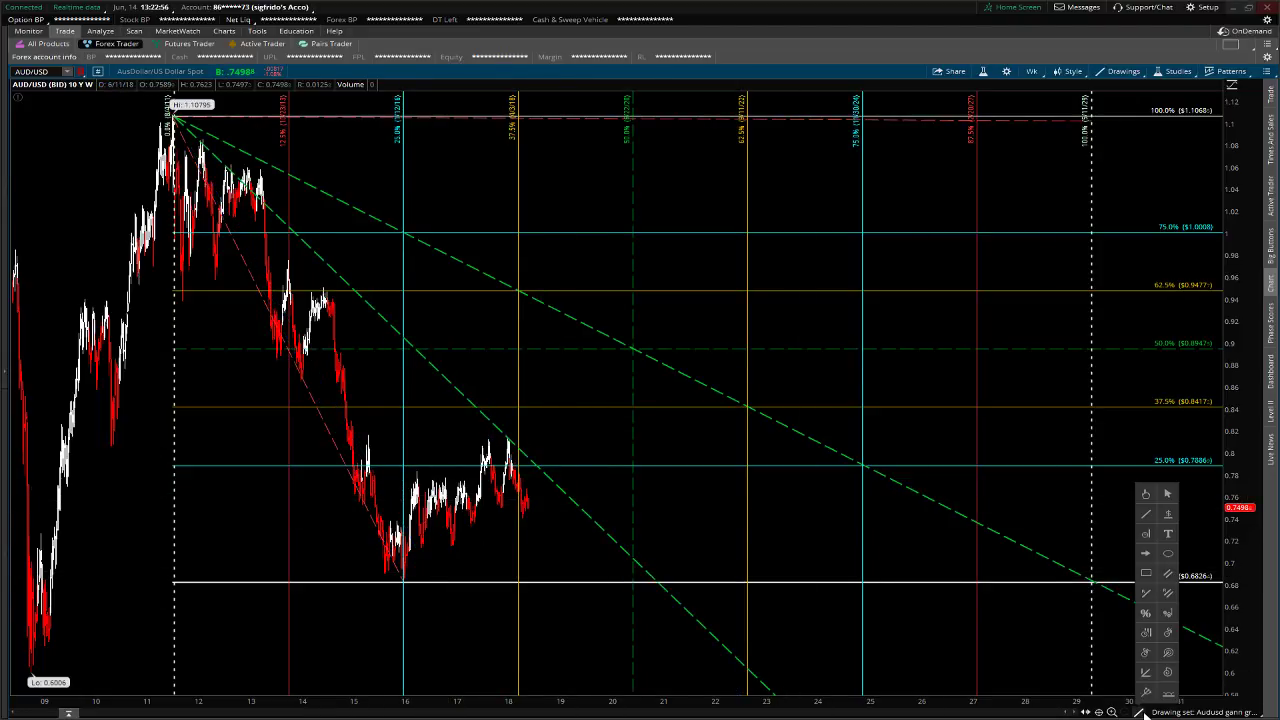
click(1163, 497)
double_click(587, 511)
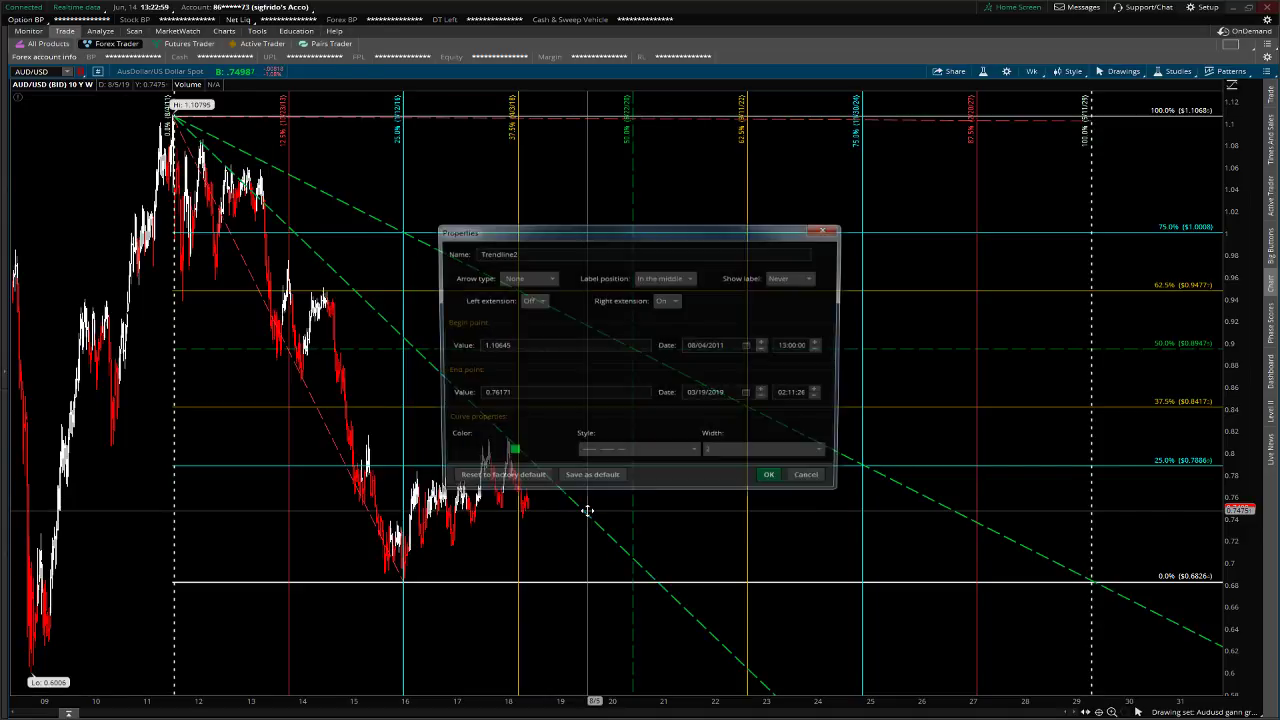
click(509, 456)
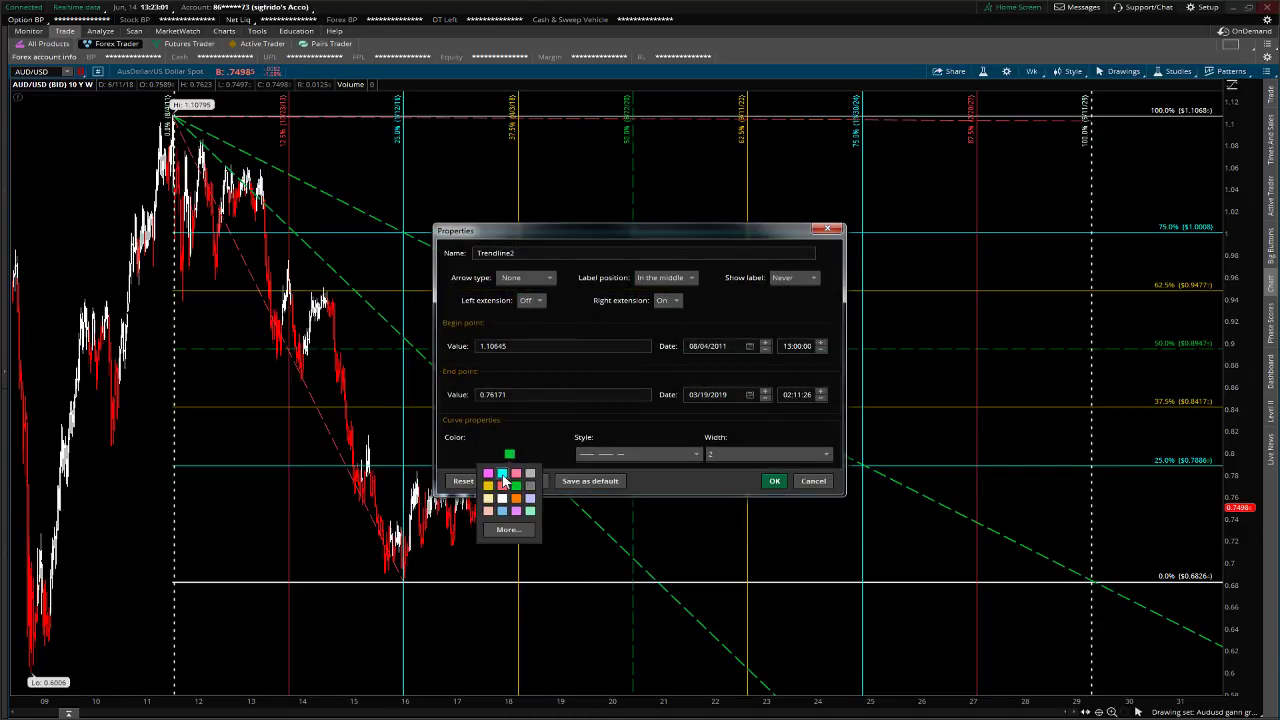
click(636, 453)
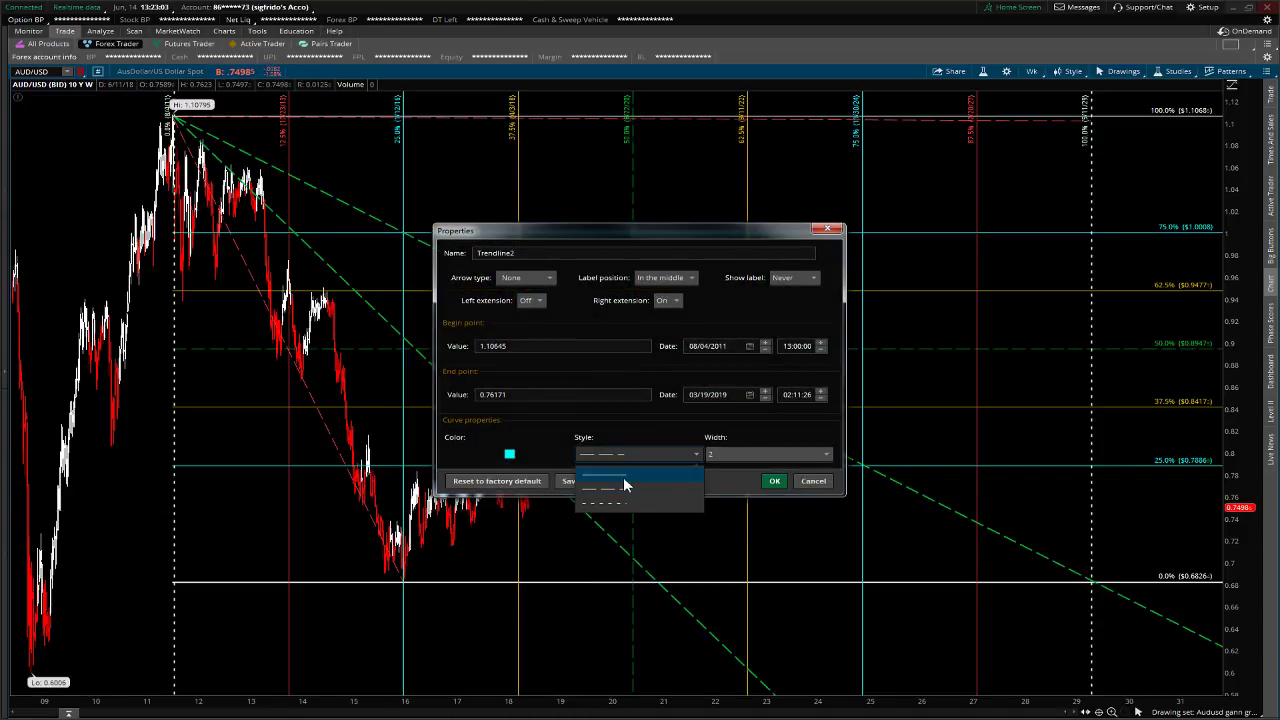
click(775, 481)
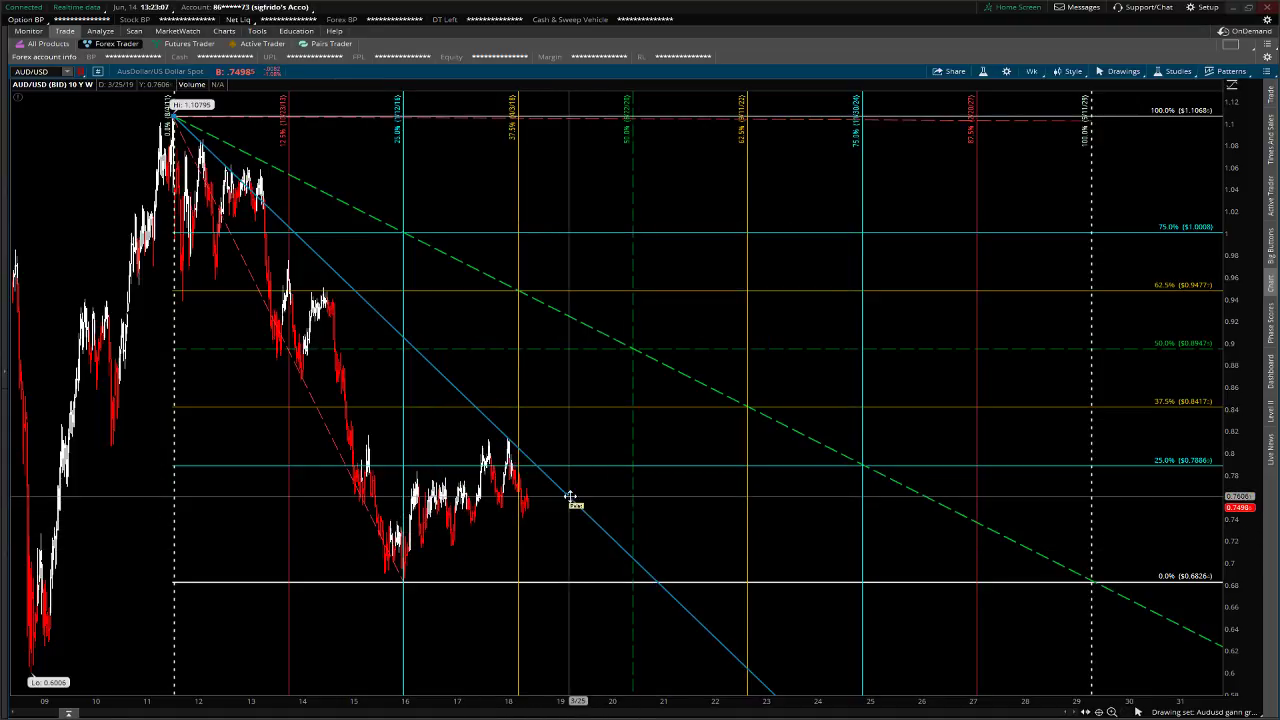
Move the cyan trendline's end to where the 50% time line meets the 0% level and inspect the line near the 2018 high
drag(565, 498, 408, 574)
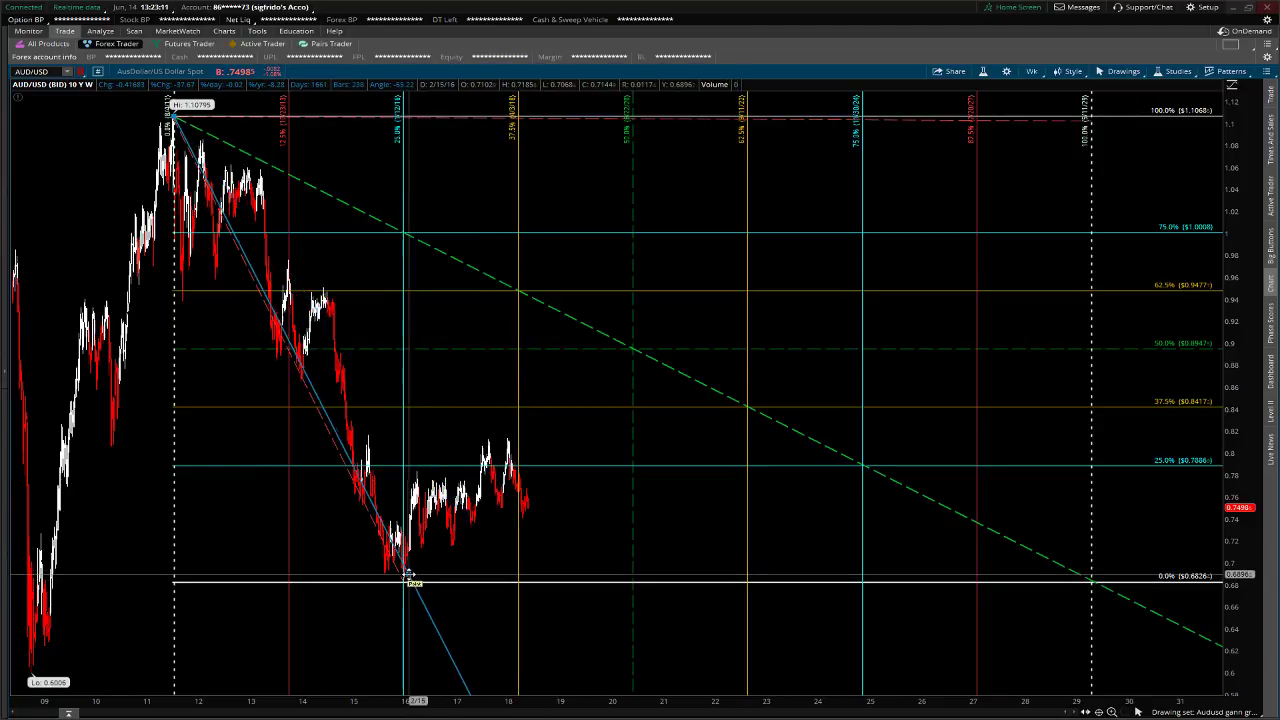
drag(537, 566, 633, 583)
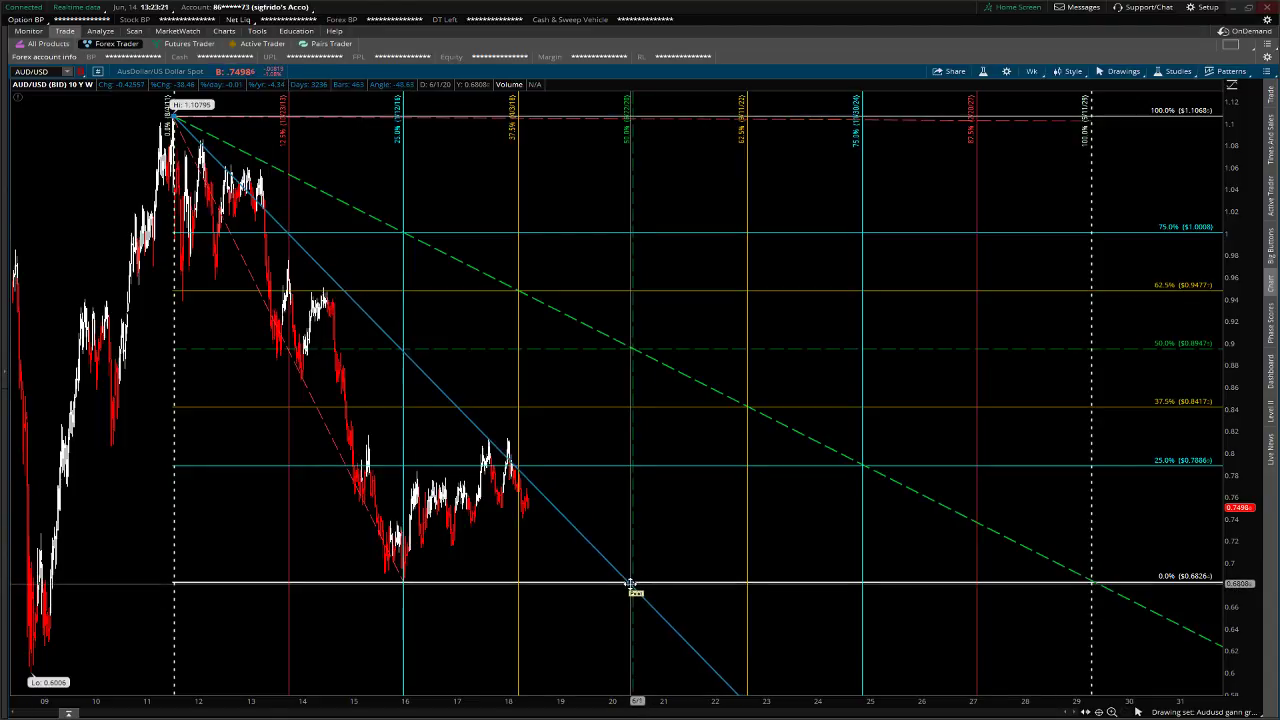
drag(630, 584, 633, 580)
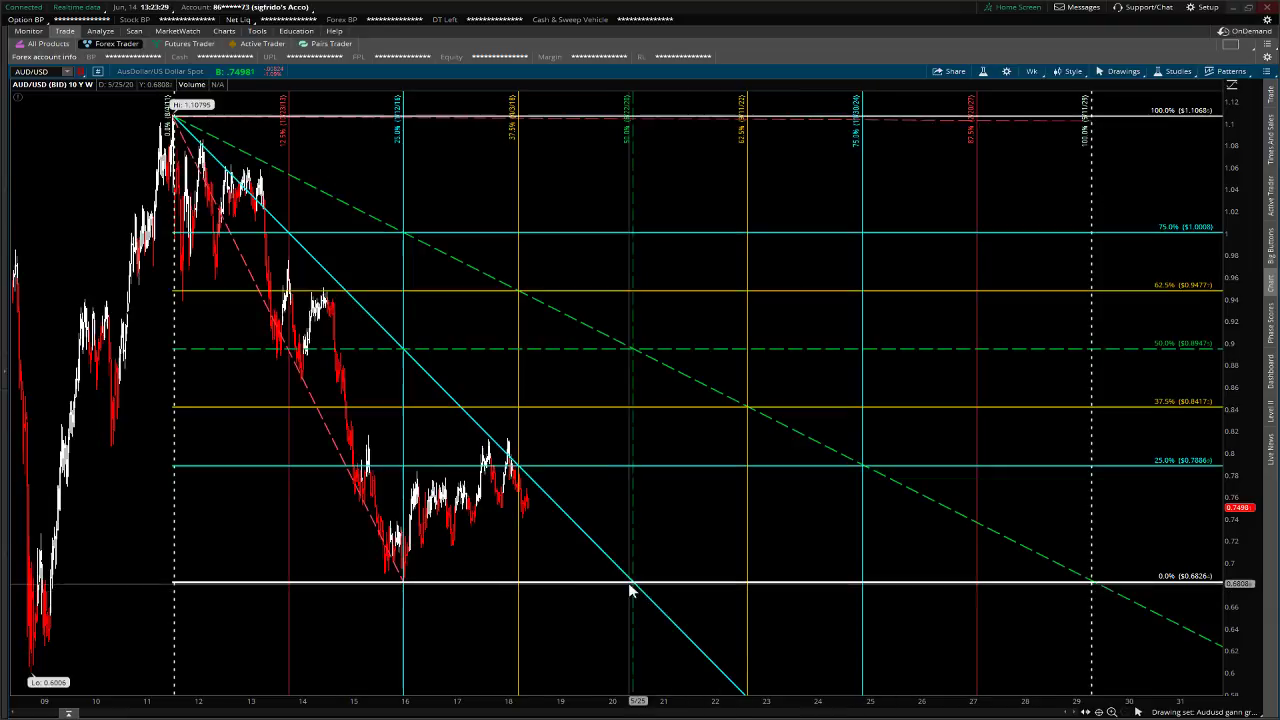
drag(452, 450, 670, 452)
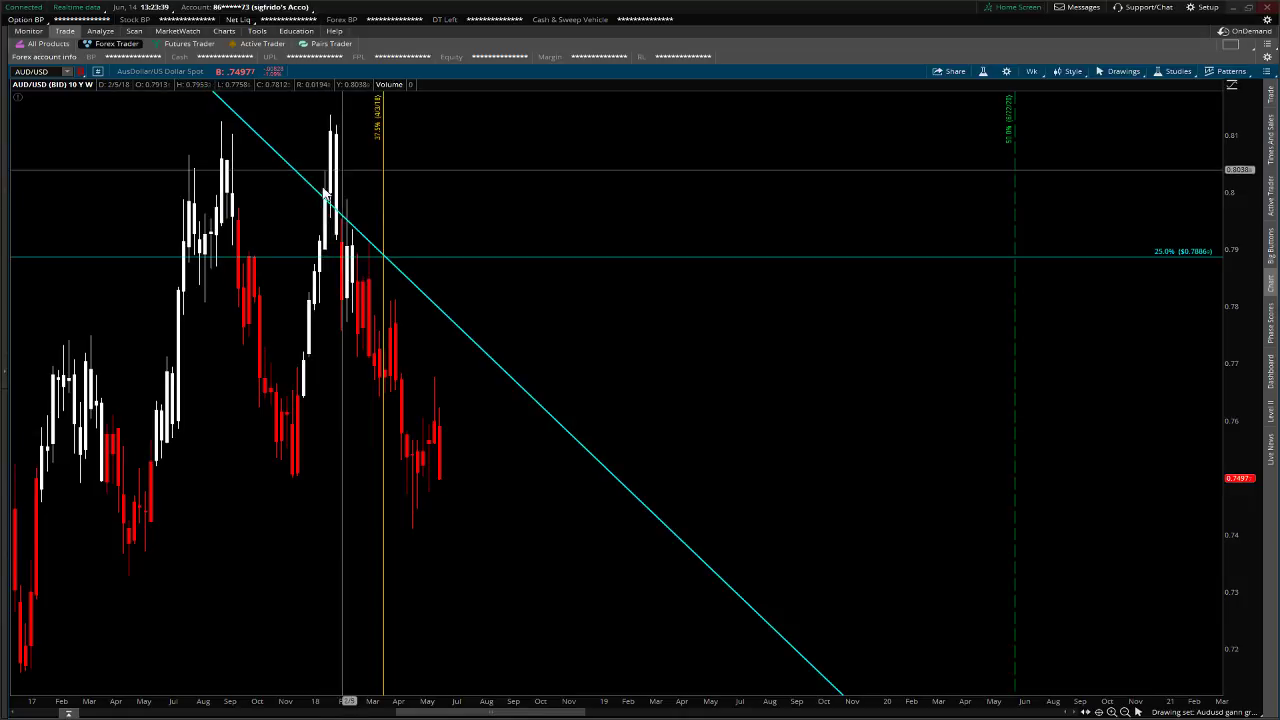
click(1130, 708)
click(1130, 708)
click(1130, 708)
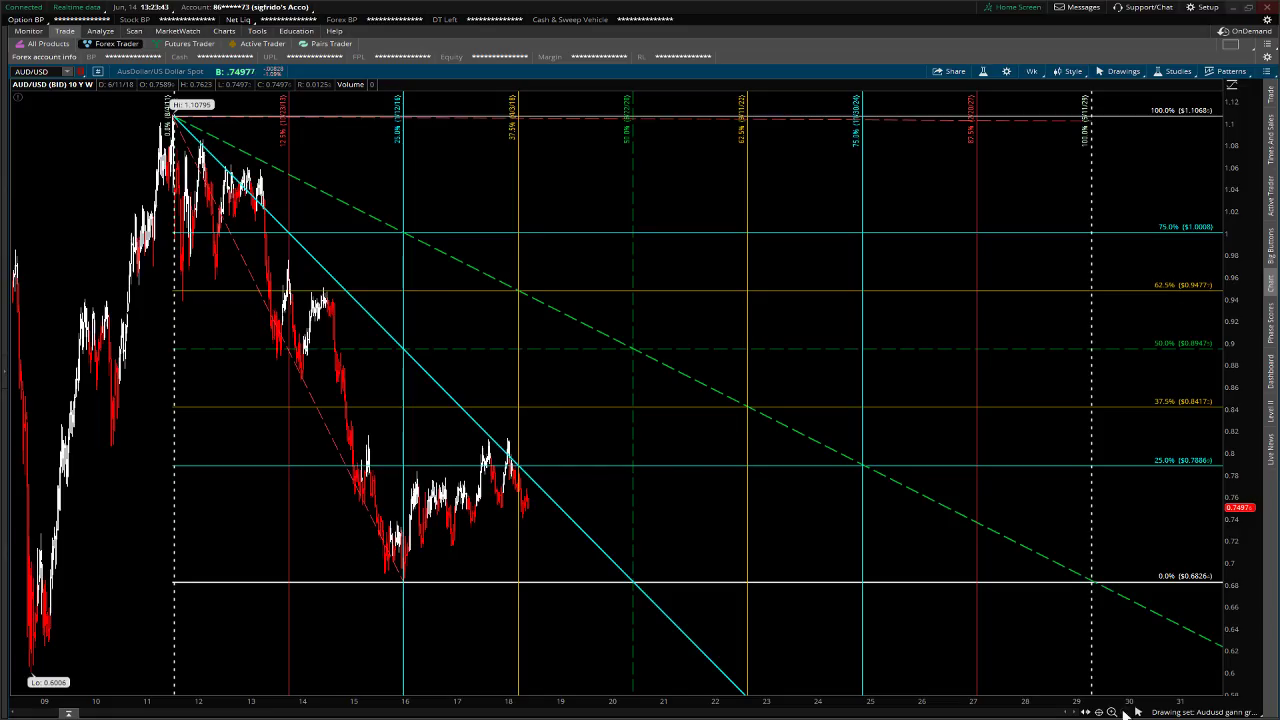
Duplicate the cyan trendline and anchor the copy's start where the 0% level meets the 0% time line
right_click(613, 566)
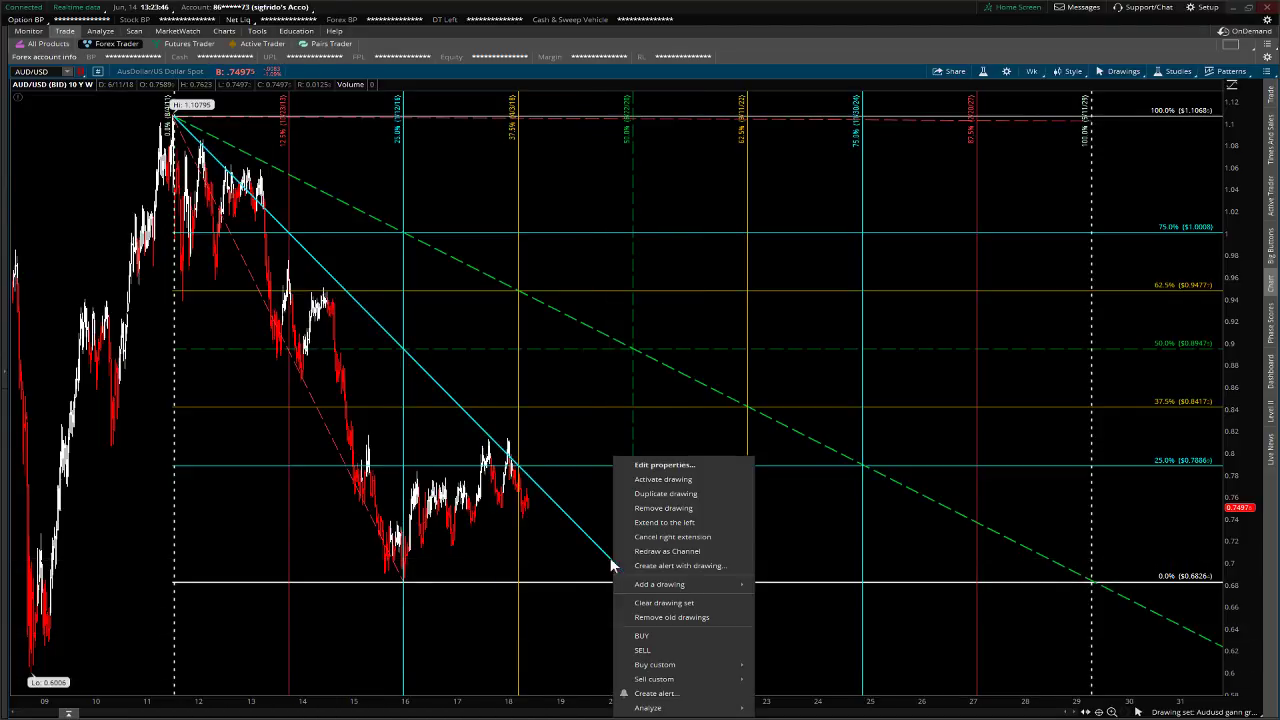
click(664, 494)
drag(630, 581, 713, 208)
drag(175, 118, 175, 583)
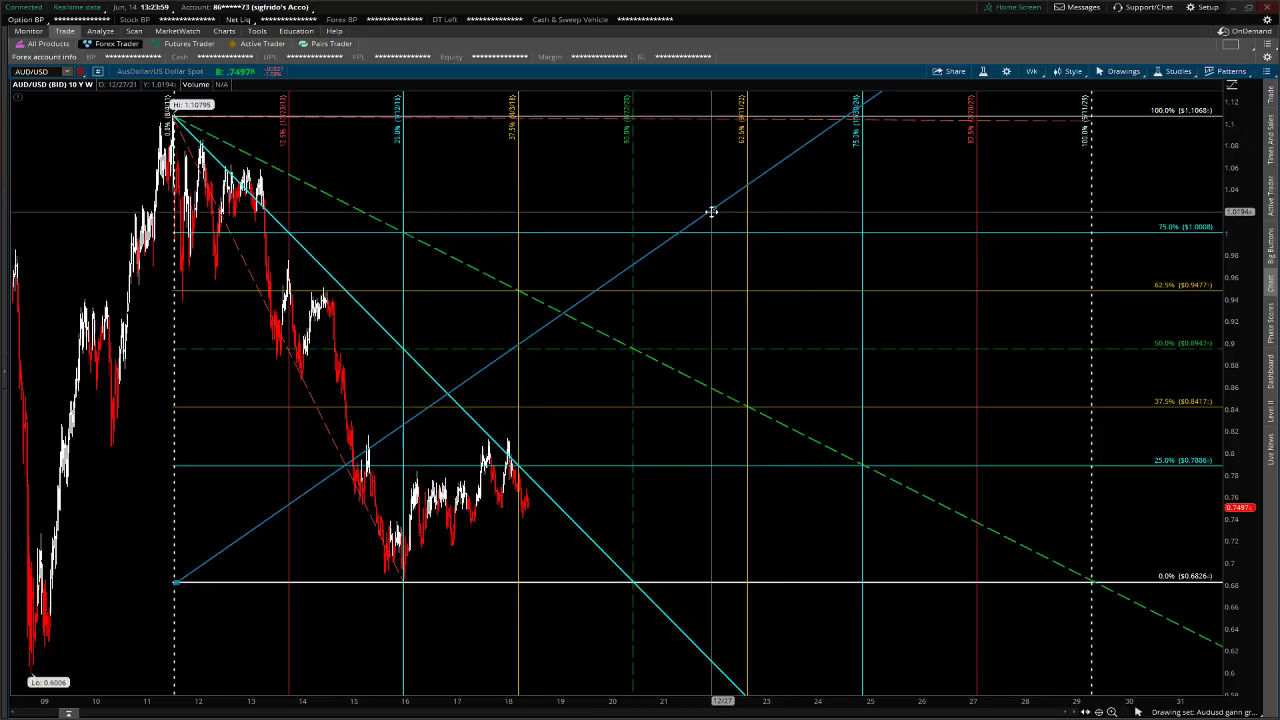
mouse_move(710, 211)
mouse_down()
mouse_move(428, 166)
mouse_move(691, 229)
mouse_move(708, 211)
mouse_up()
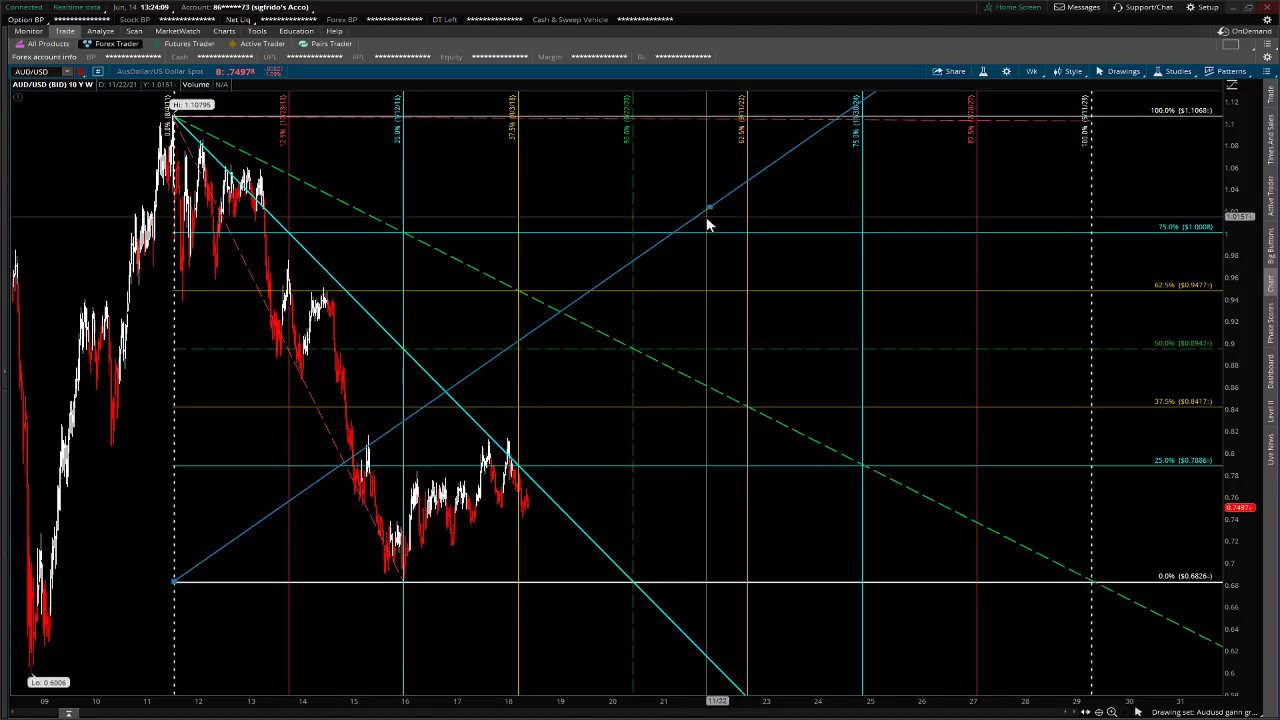
Place the duplicate trendline's end where the 50% level meets the 100% time line and examine price action along it
drag(709, 209, 407, 117)
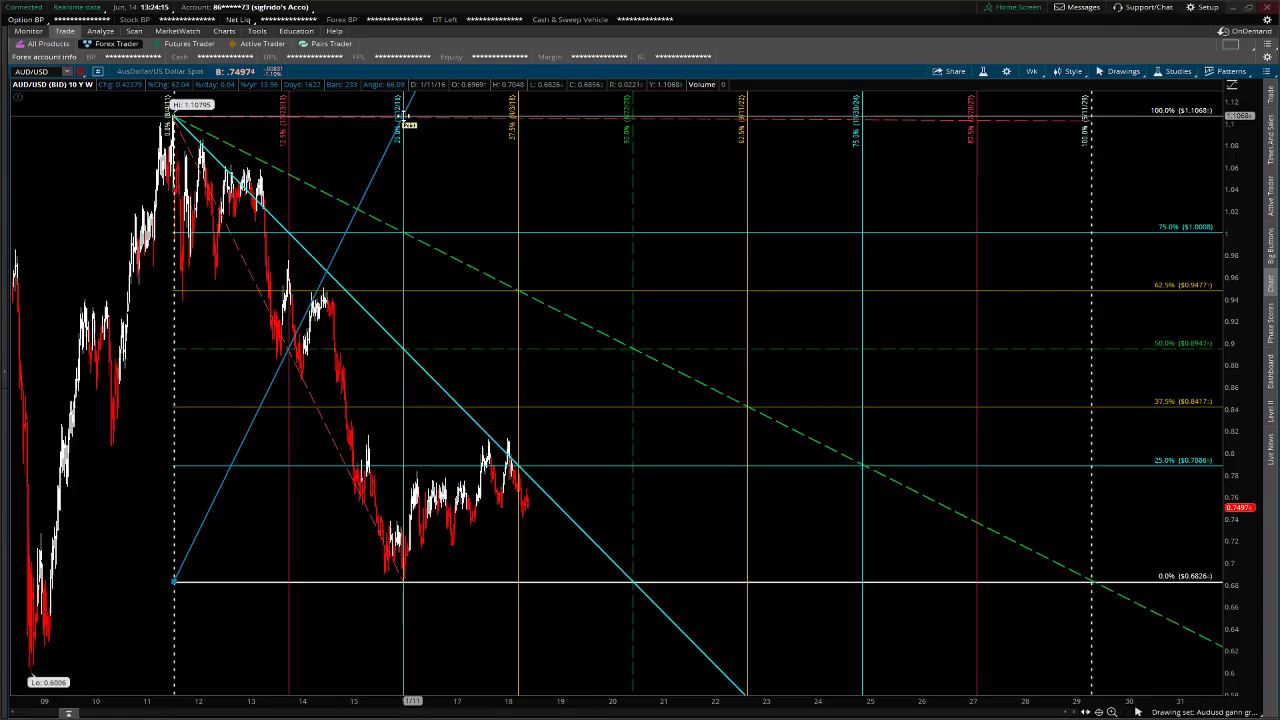
drag(407, 117, 1090, 117)
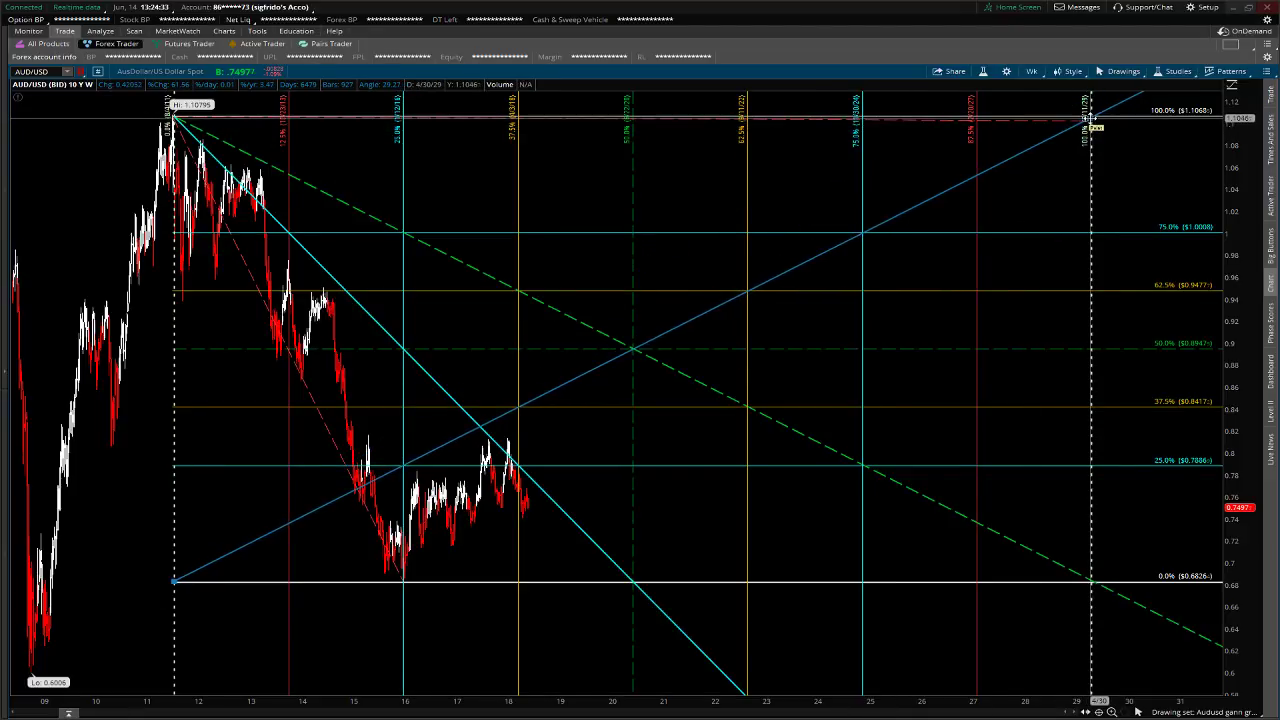
drag(1088, 125, 1092, 347)
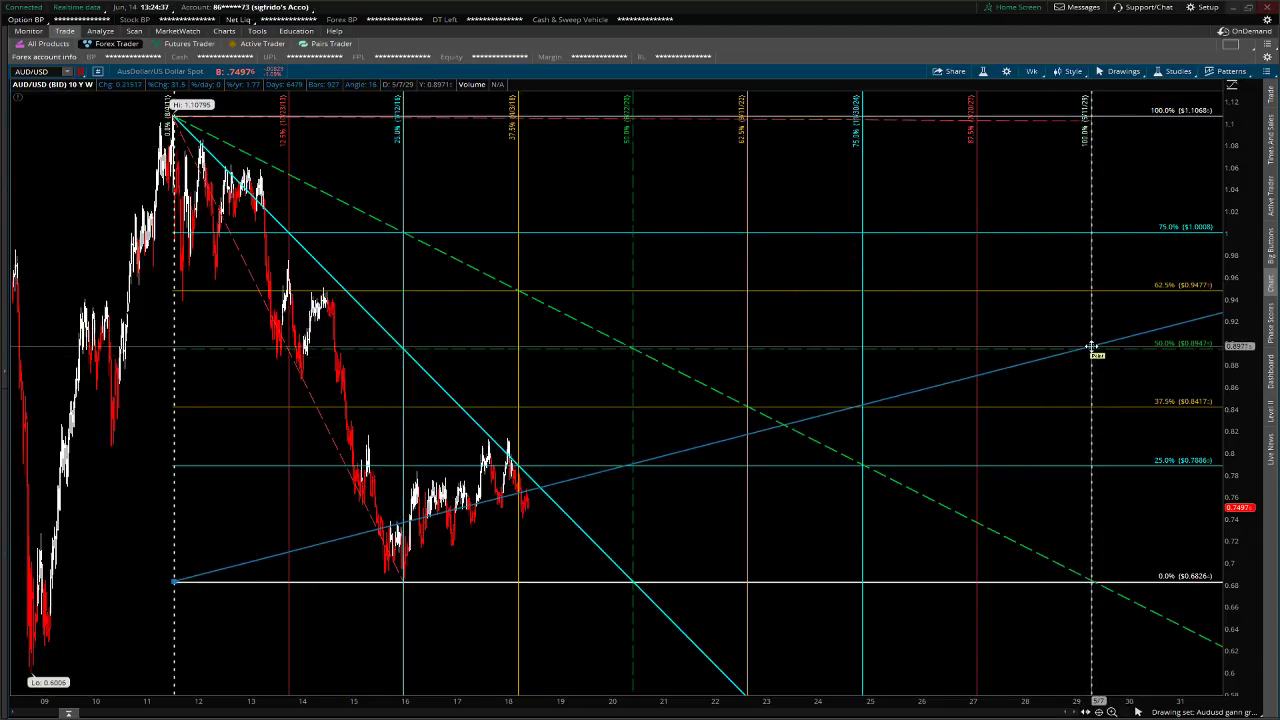
drag(1092, 349, 1094, 347)
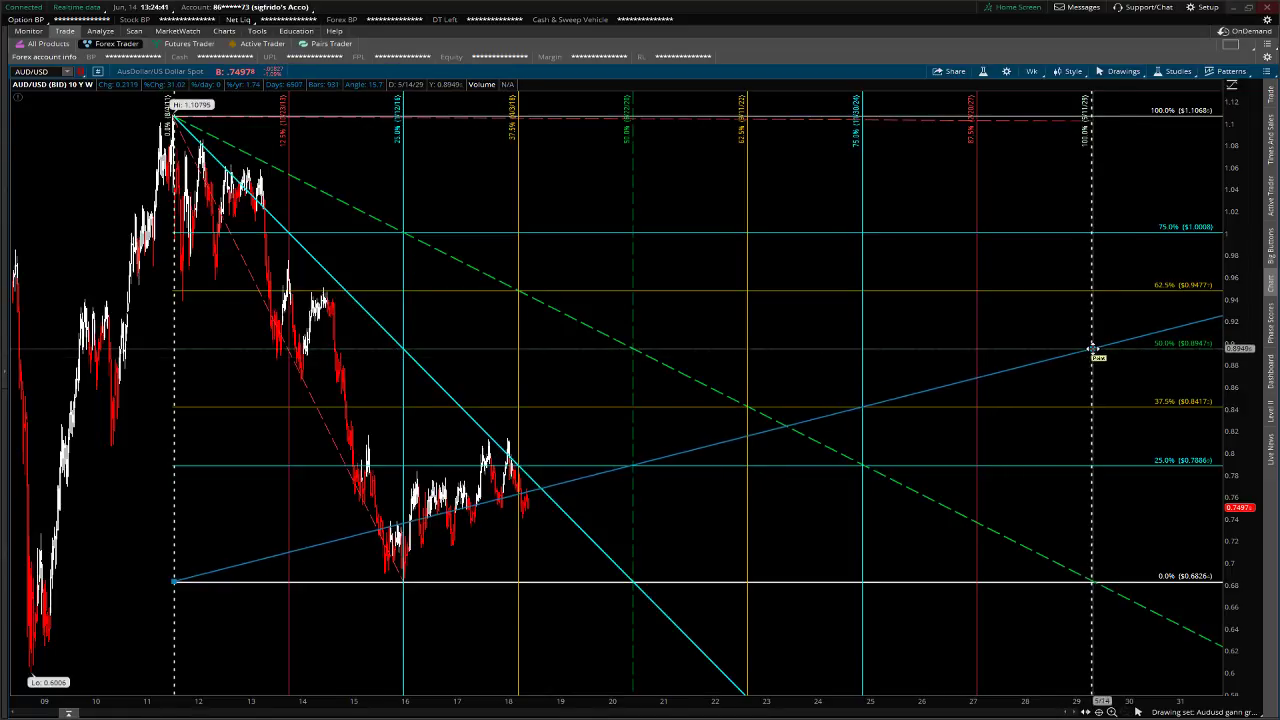
drag(328, 507, 649, 489)
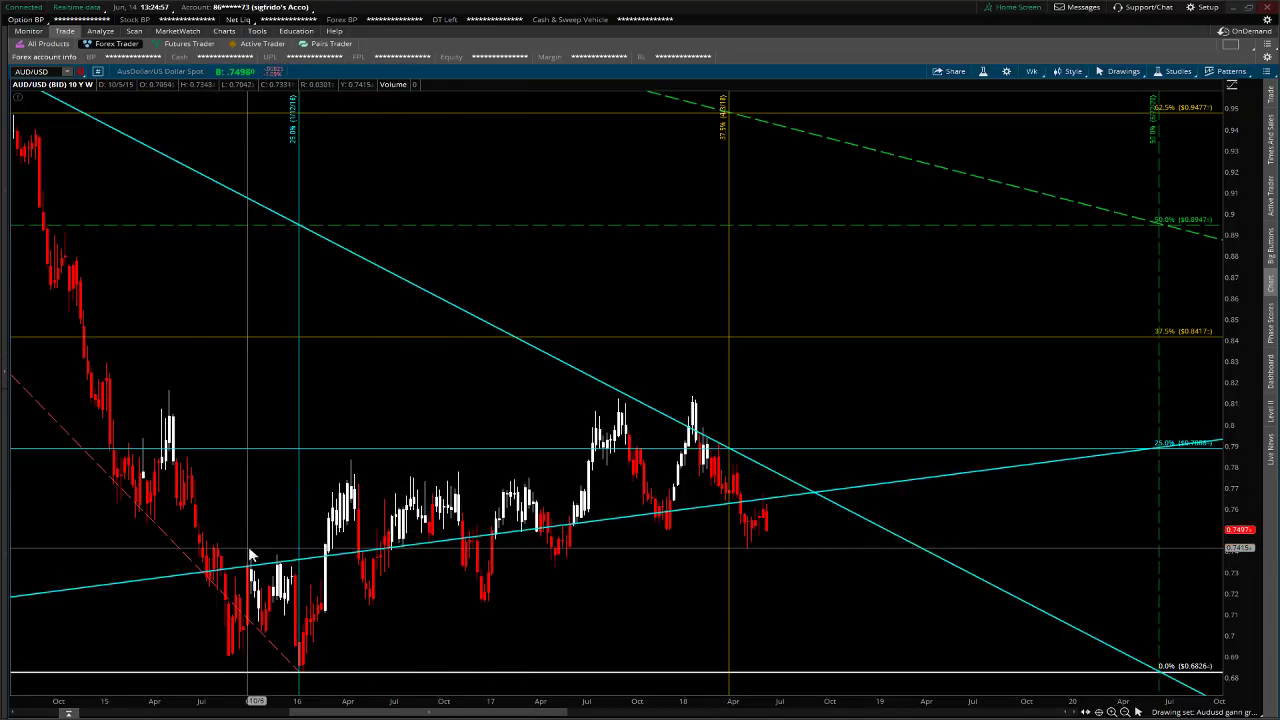
drag(157, 540, 880, 428)
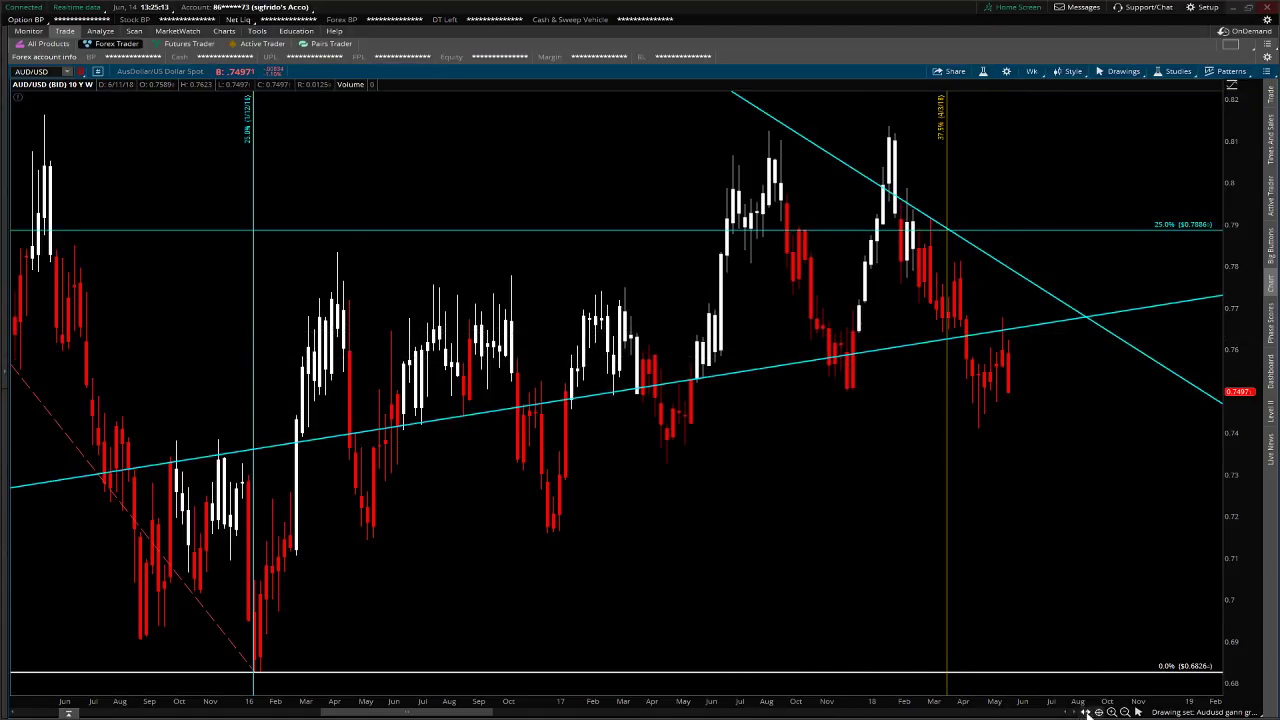
click(1127, 709)
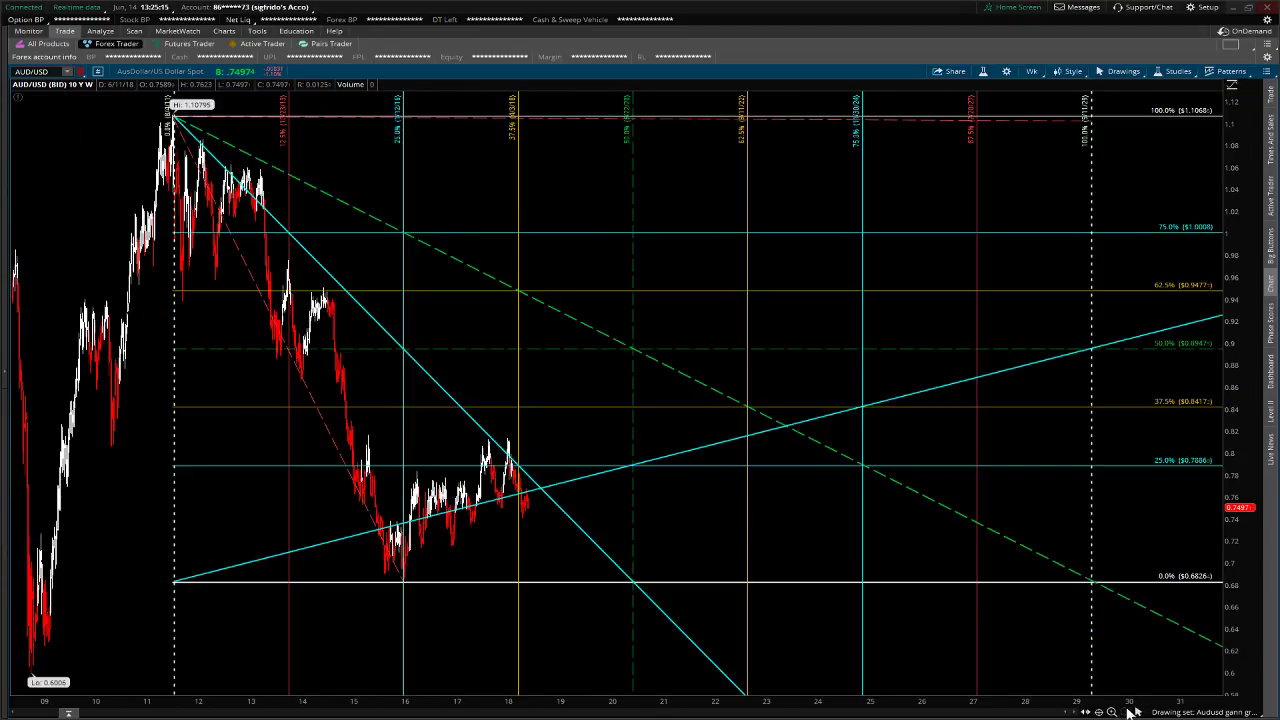
Move the rising cyan trendline's end down to the 25% level on the 100% time line and inspect price action along it
click(1154, 337)
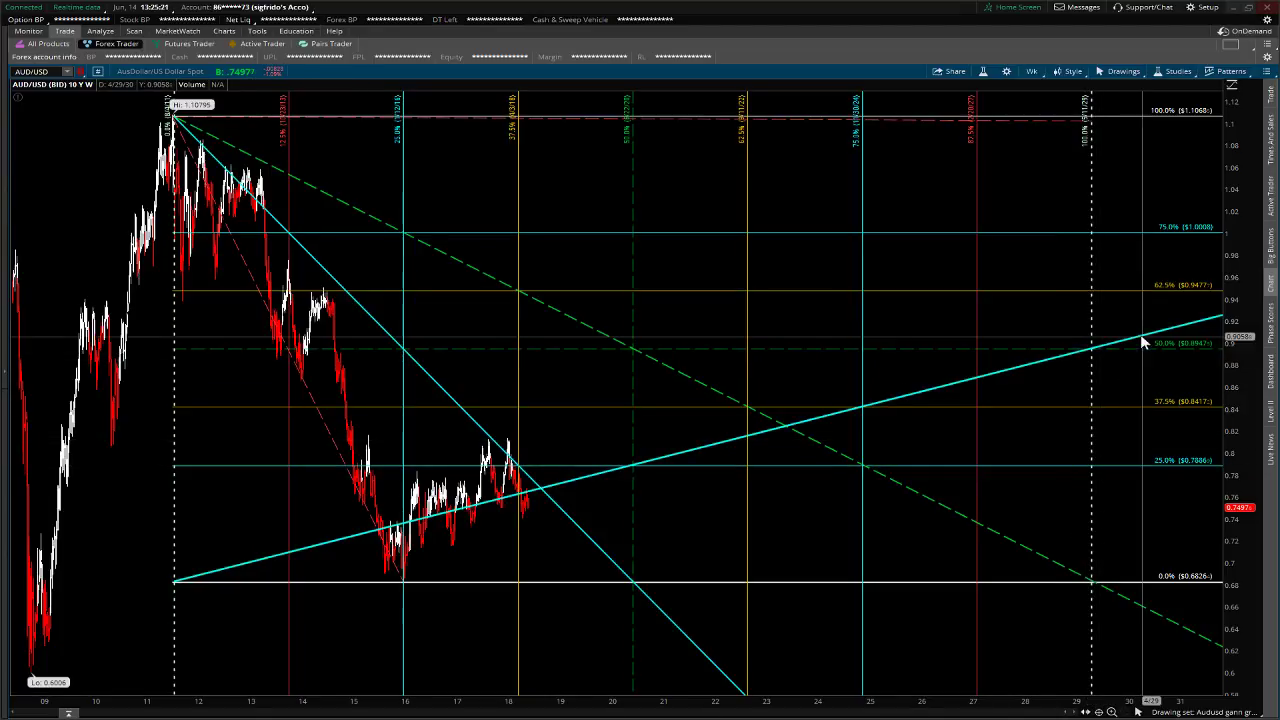
click(1120, 342)
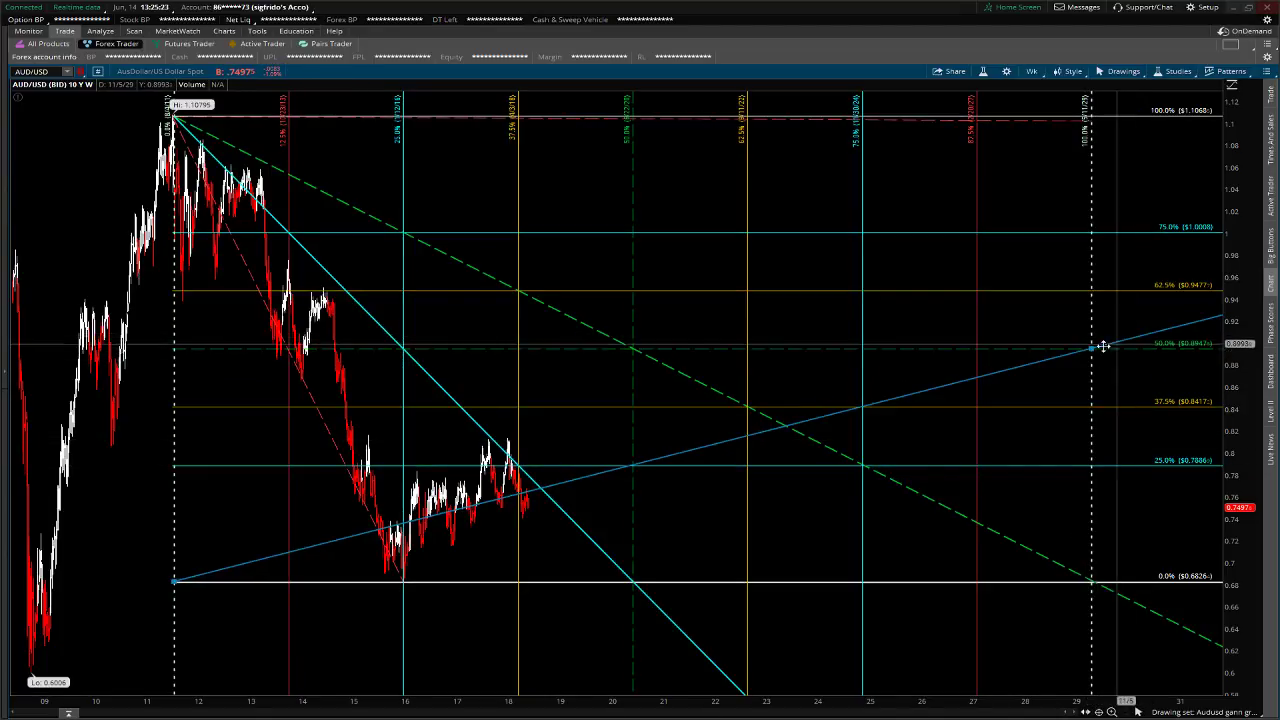
drag(1090, 351, 1091, 465)
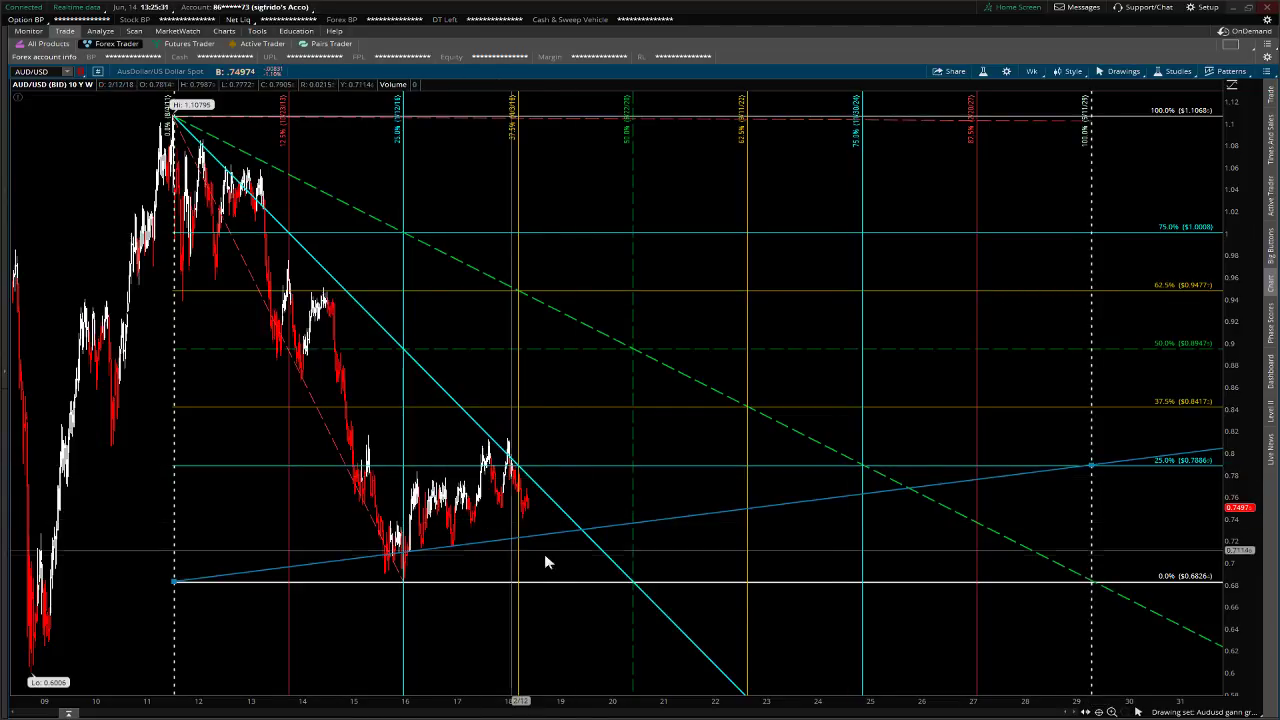
drag(552, 552, 343, 567)
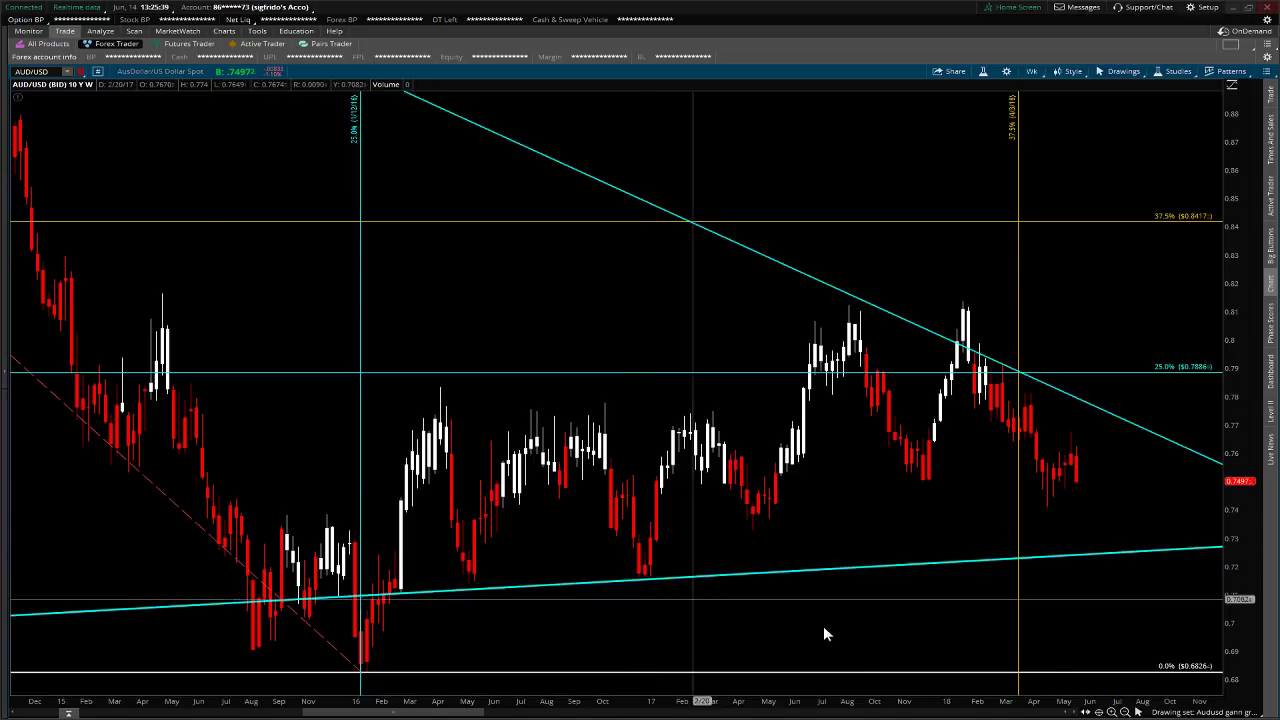
click(1125, 711)
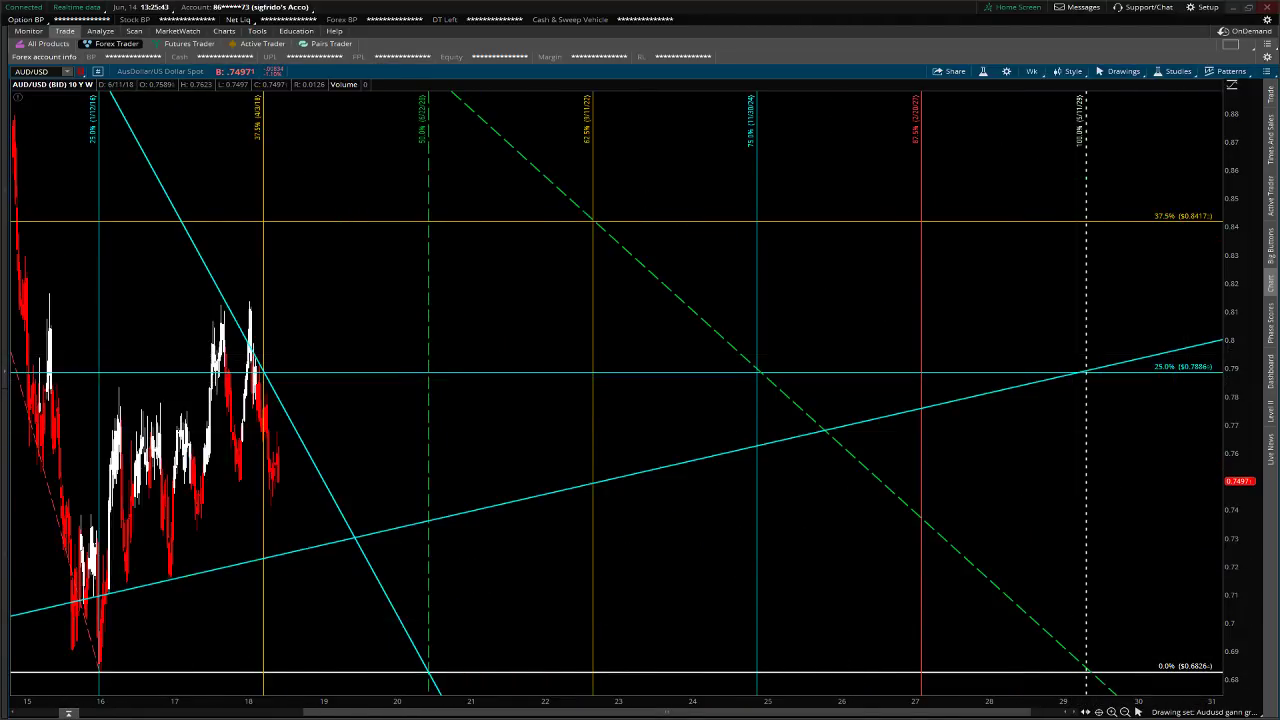
click(1125, 711)
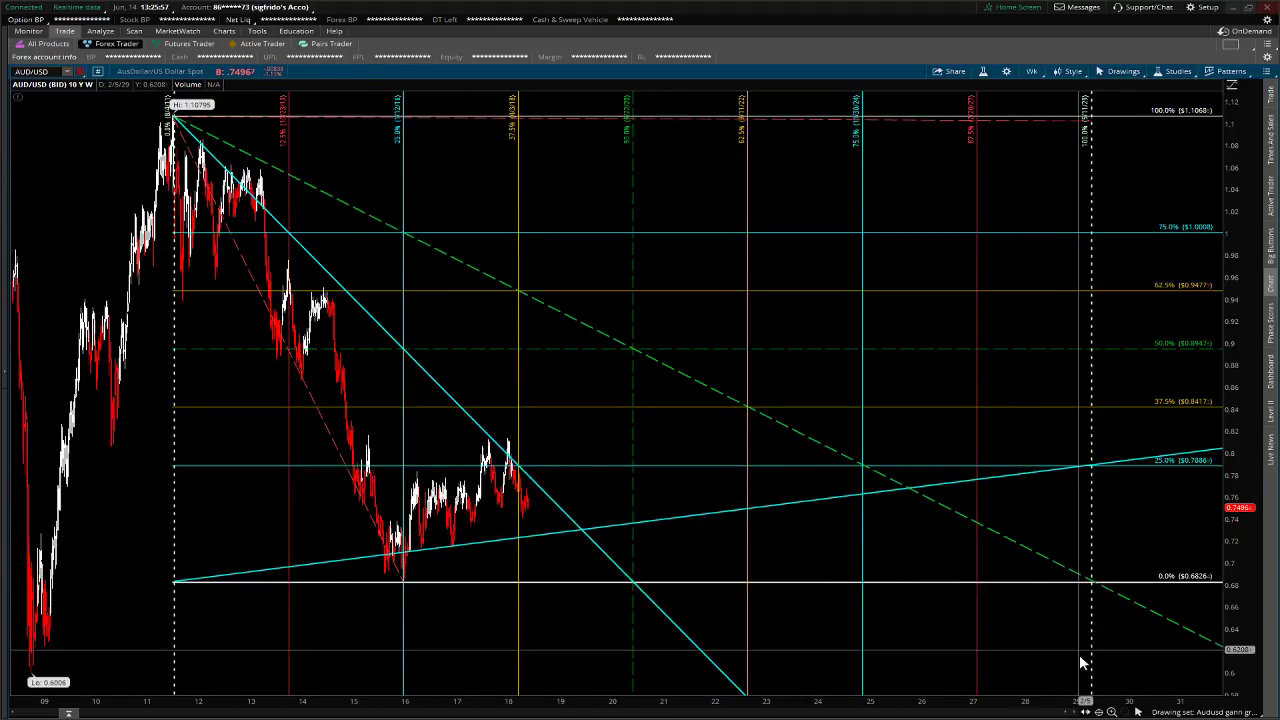
Create a new drawing set named "audusd gan grid D"
click(1178, 712)
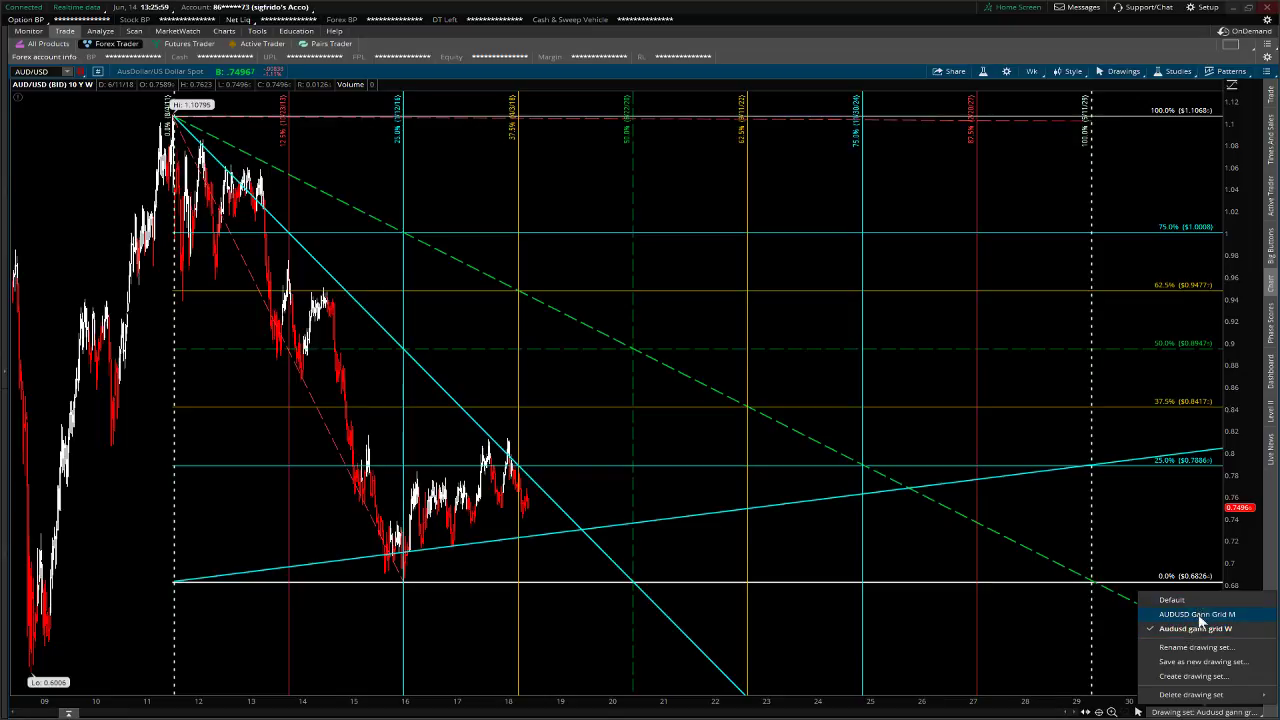
mouse_move(1195, 695)
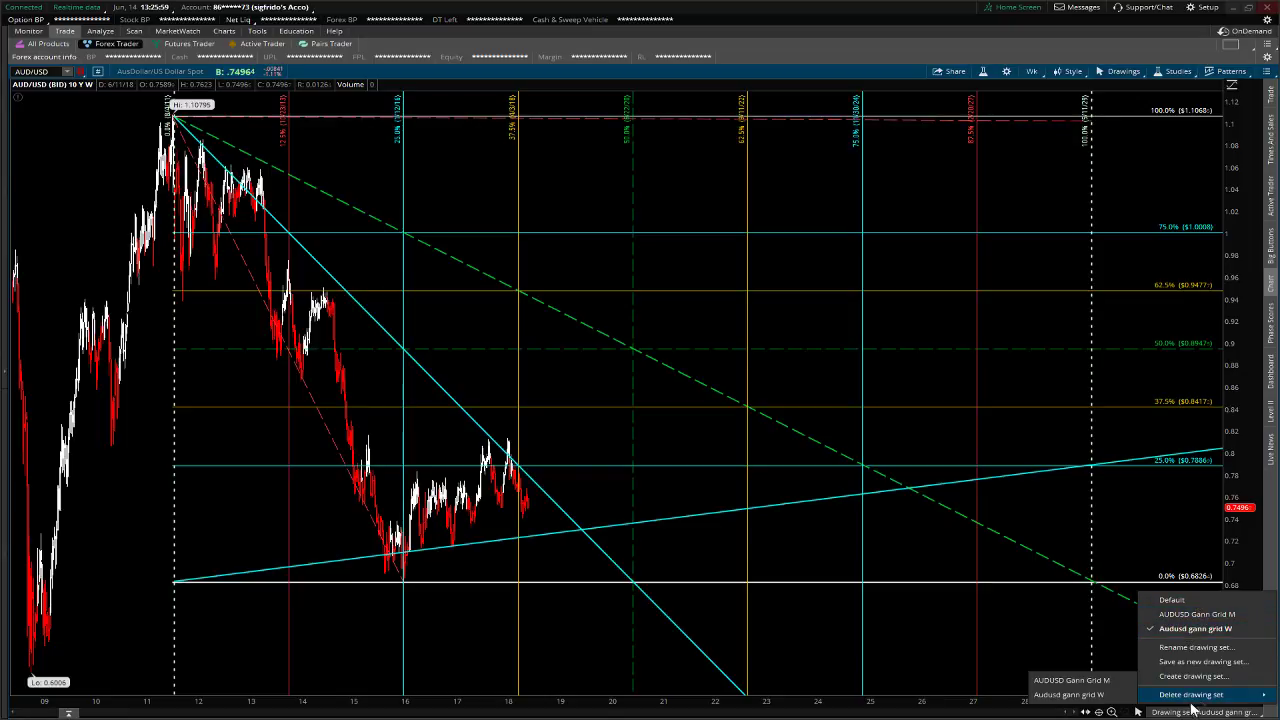
click(1193, 676)
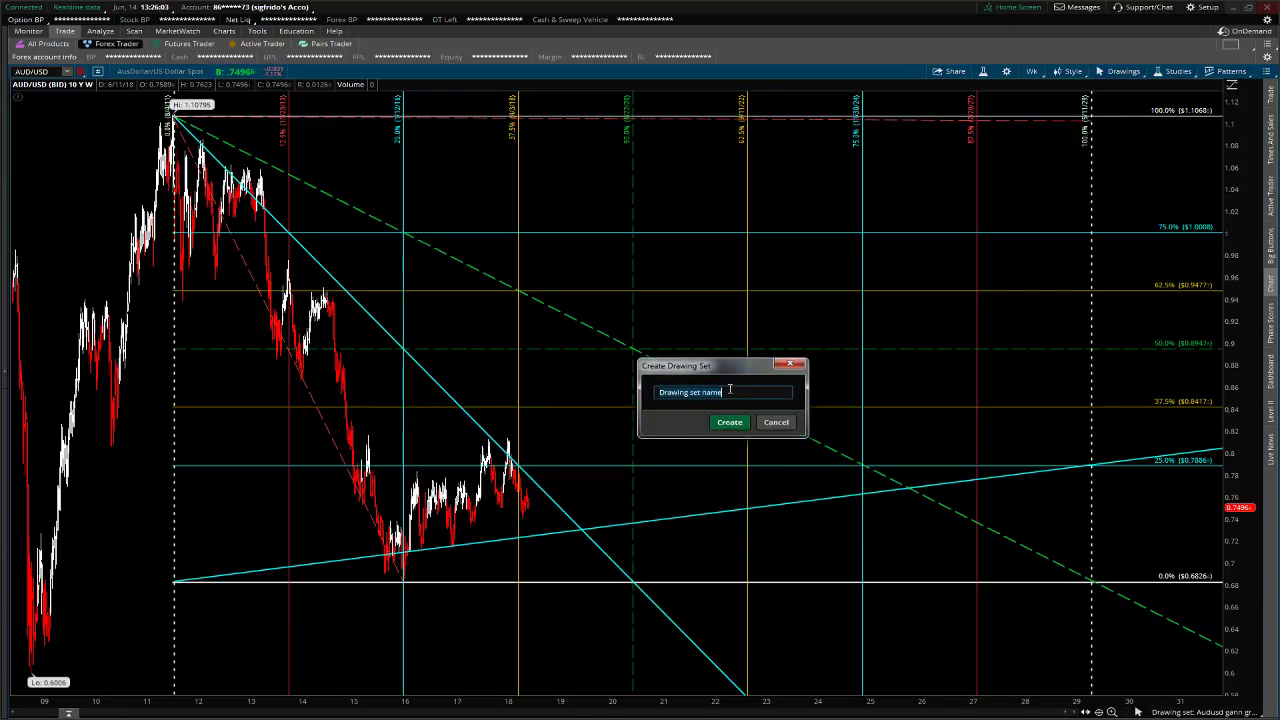
text(a)
text(udusd gan grid D)
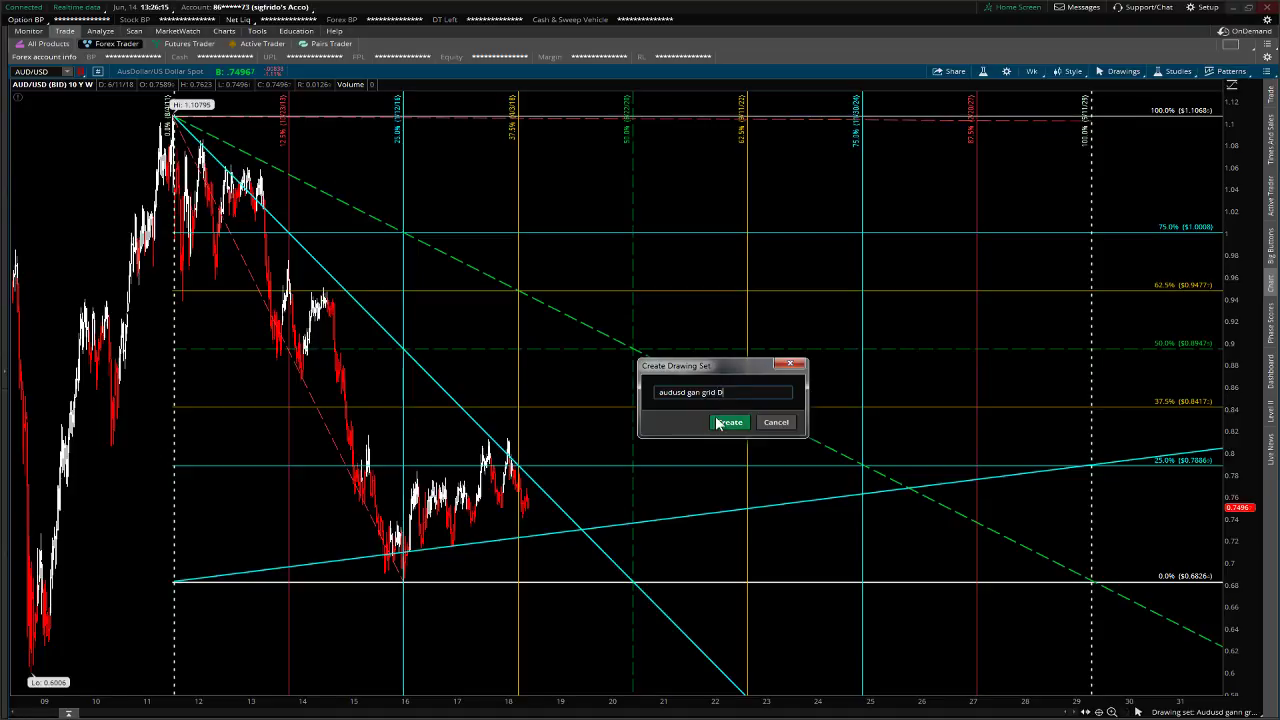
click(727, 423)
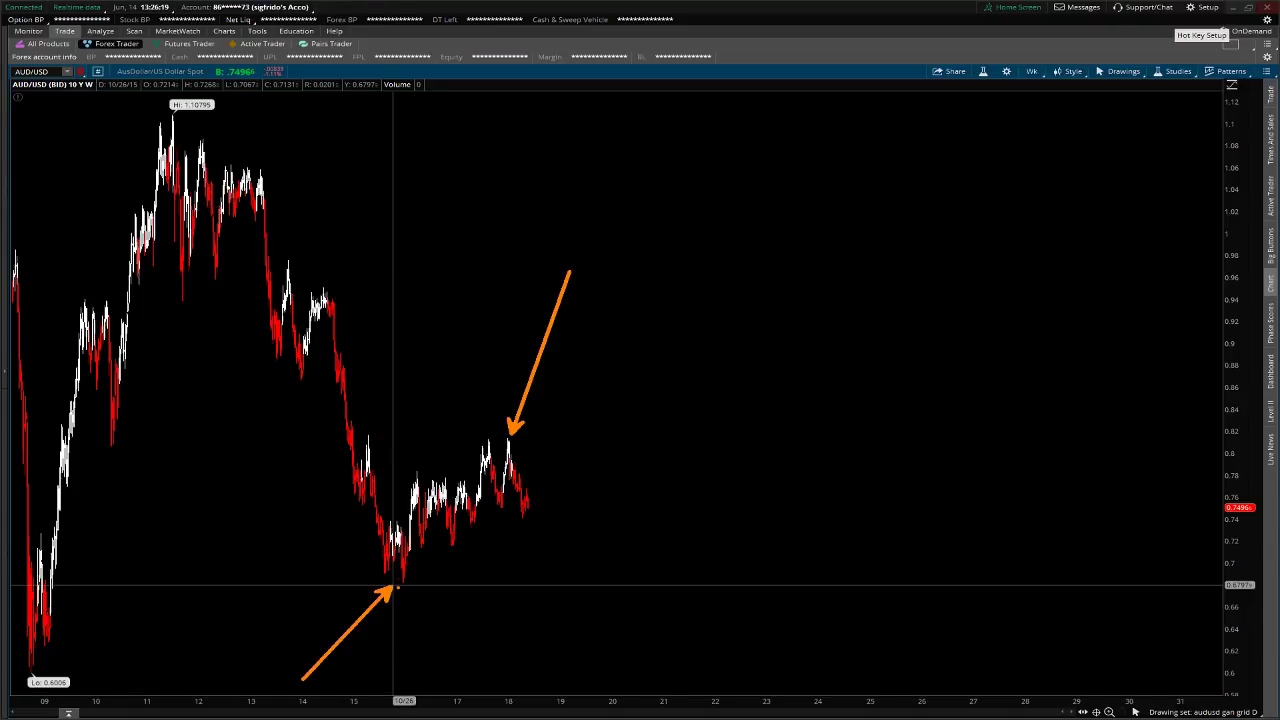
Mark the 2016 low and the 2018 high with horizontal annotation lines, and clear the annotations
drag(365, 585, 663, 584)
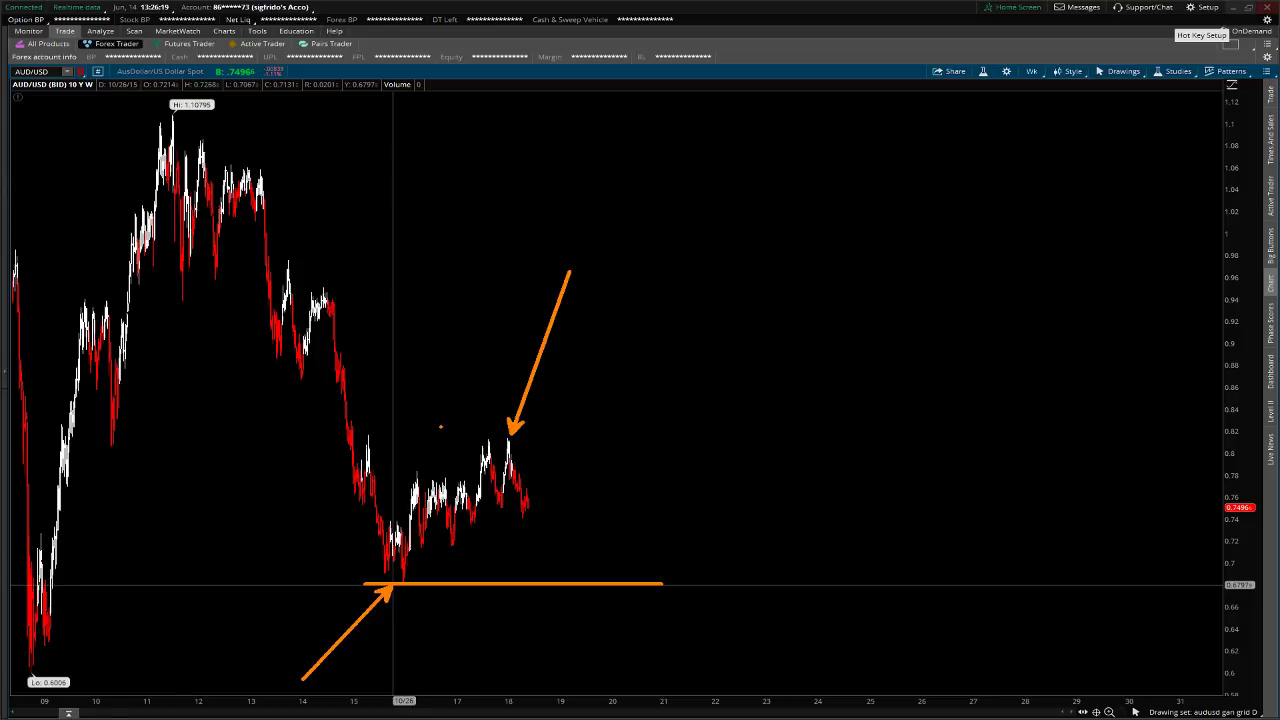
drag(451, 432, 773, 432)
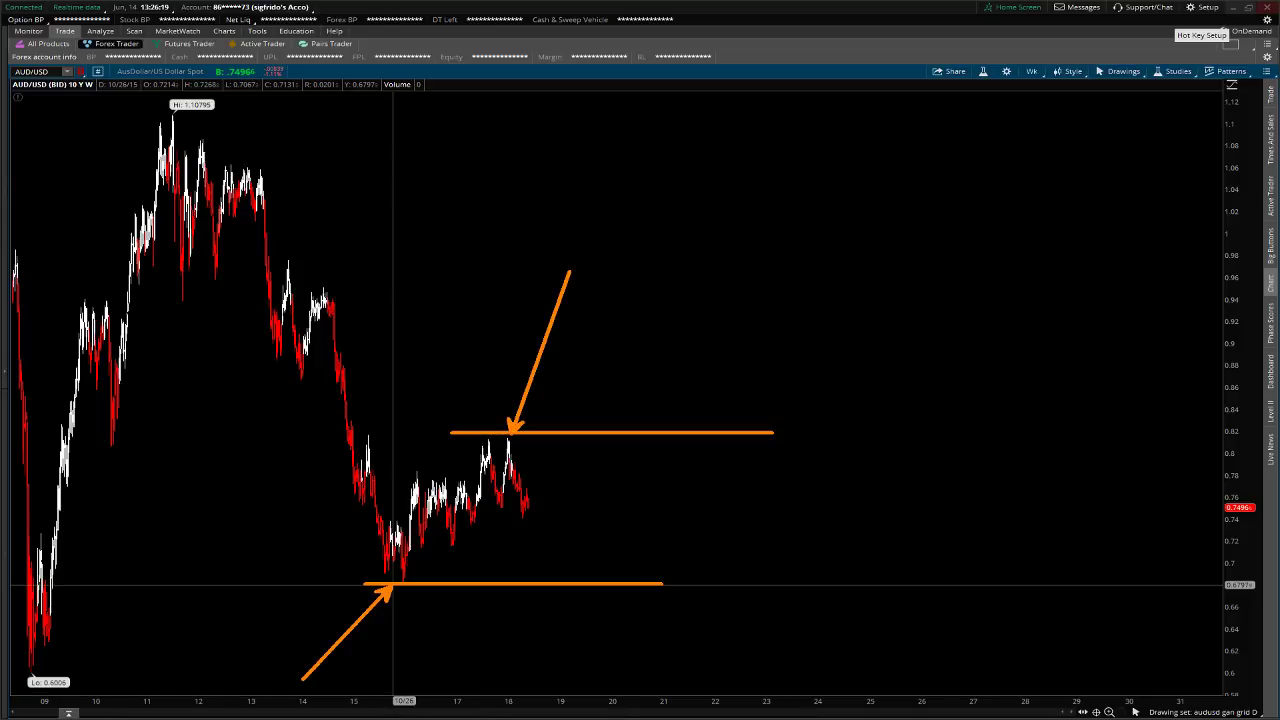
key(Escape)
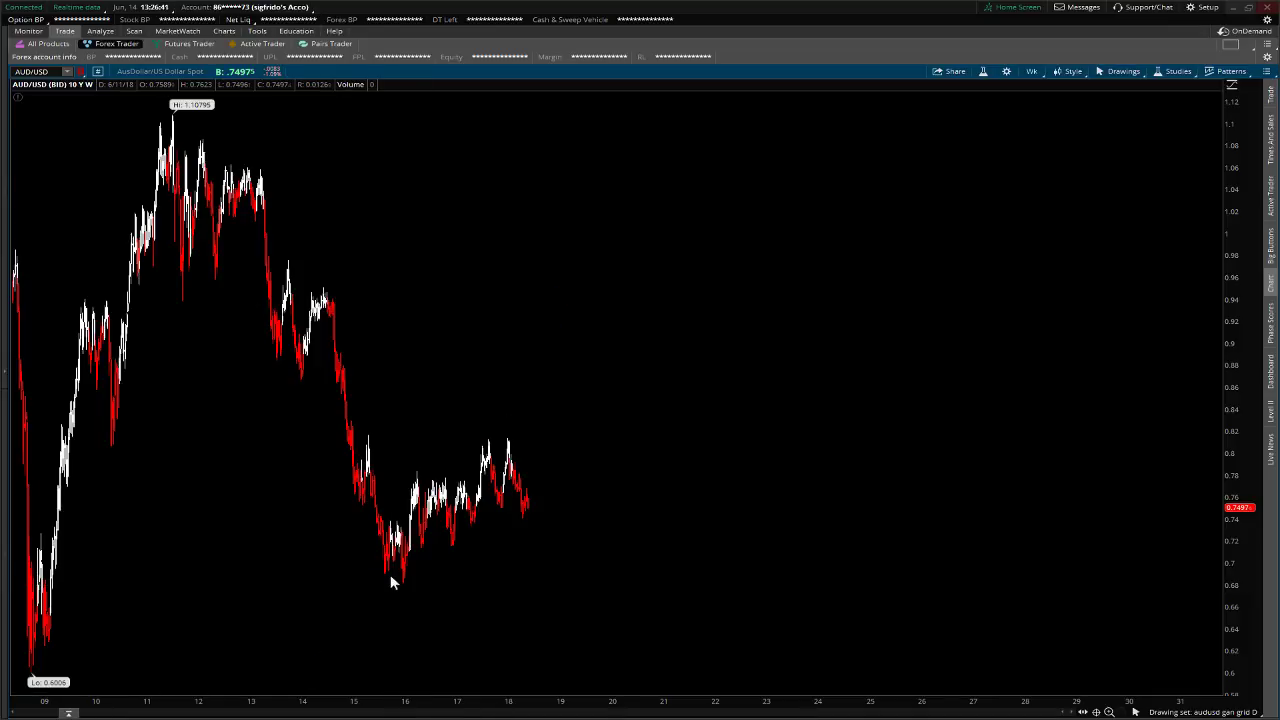
Switch the AUD/USD chart to a daily time frame covering 5 years
click(1033, 73)
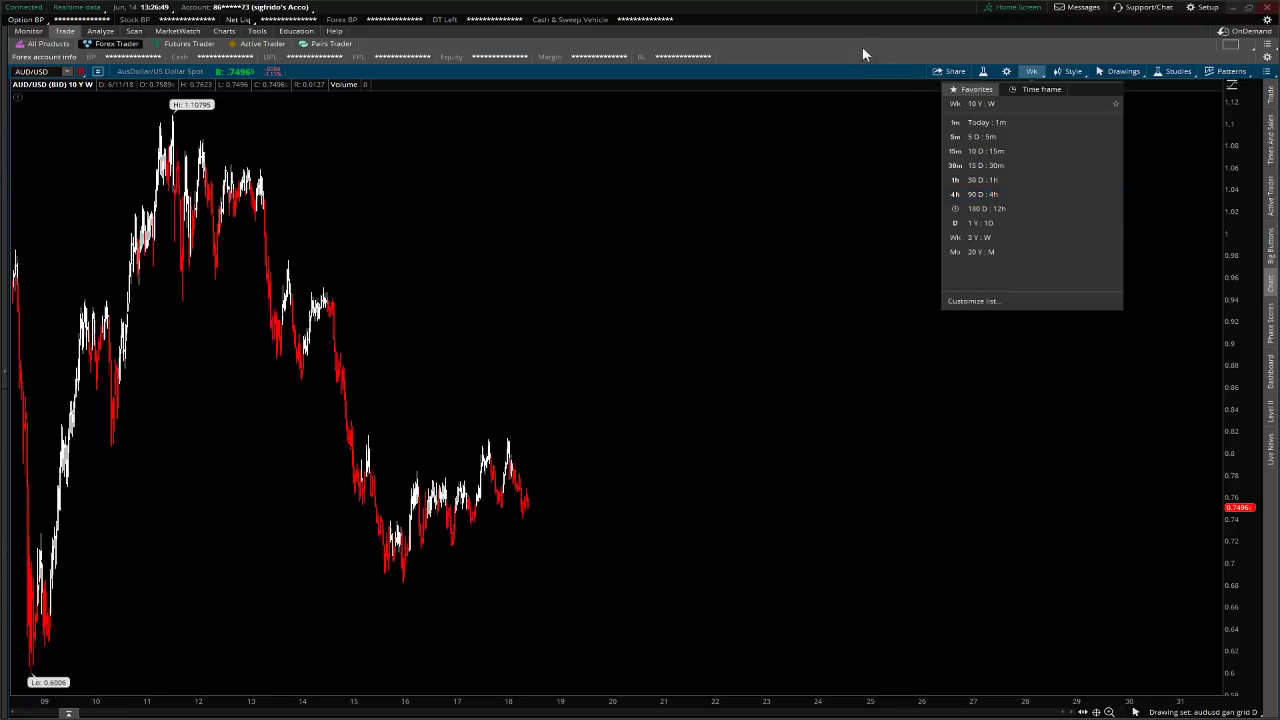
click(1030, 74)
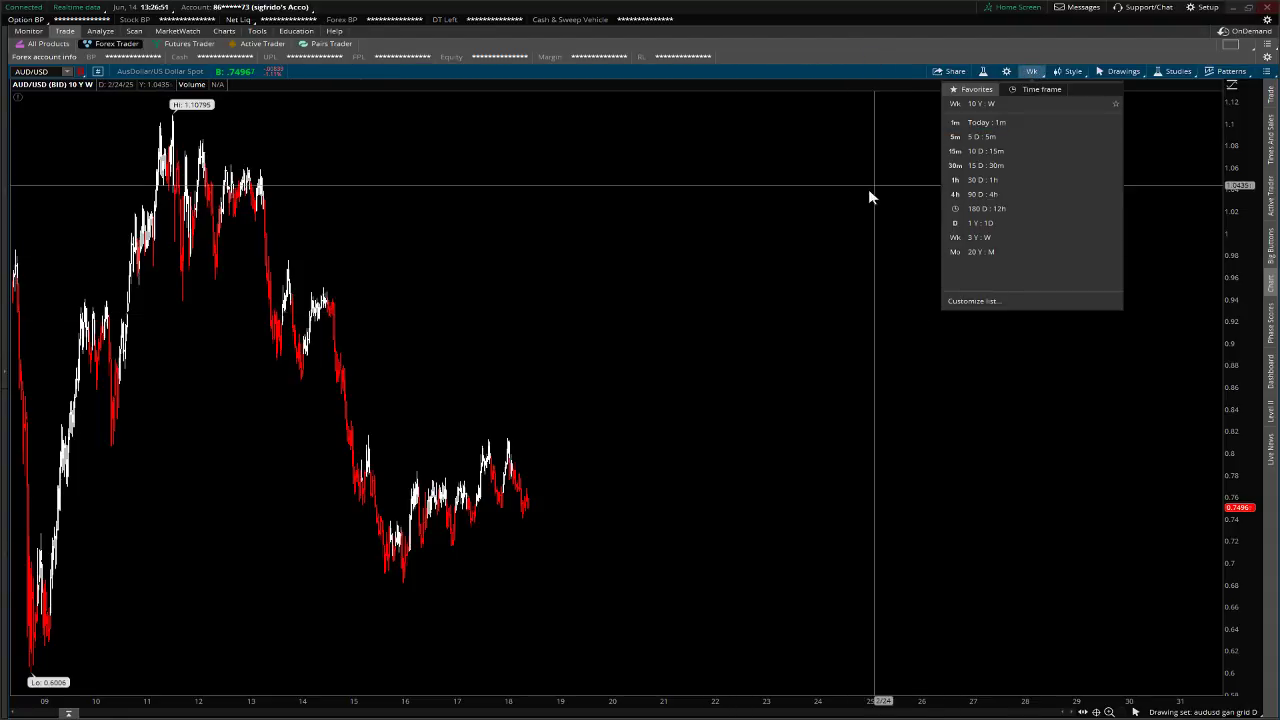
click(988, 226)
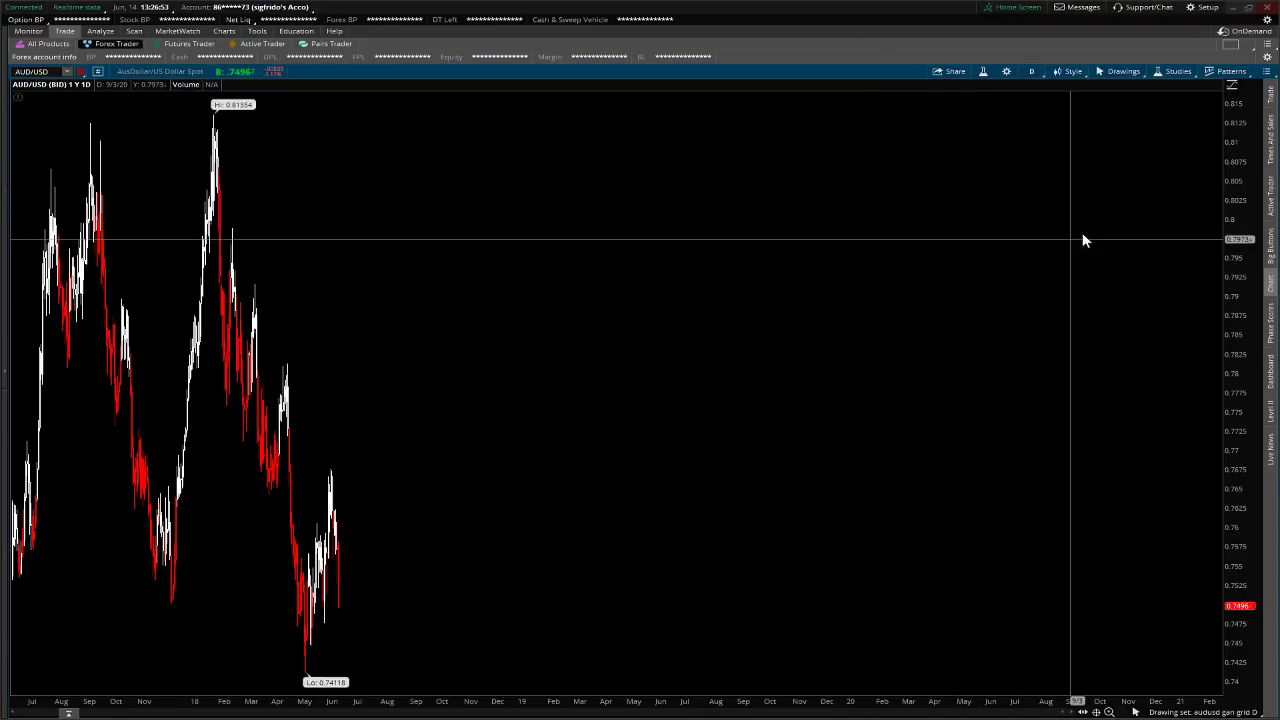
click(1033, 73)
click(1054, 90)
click(1075, 160)
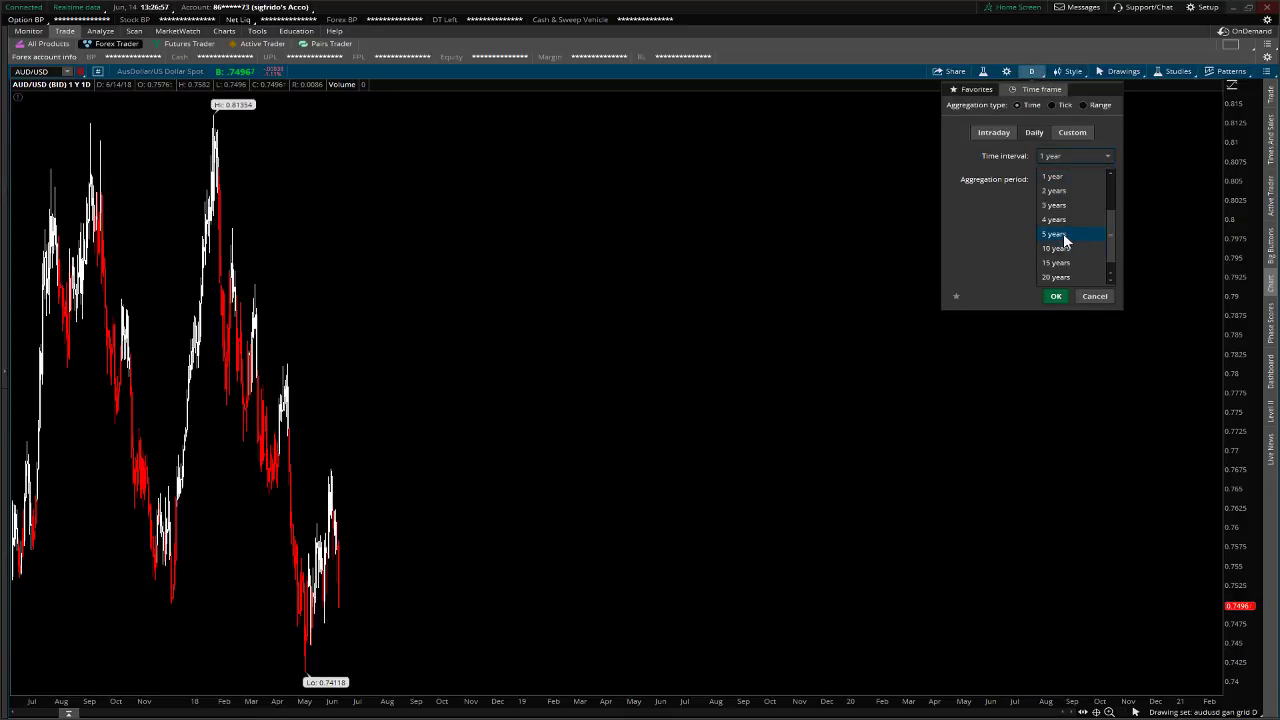
click(1067, 243)
click(1054, 297)
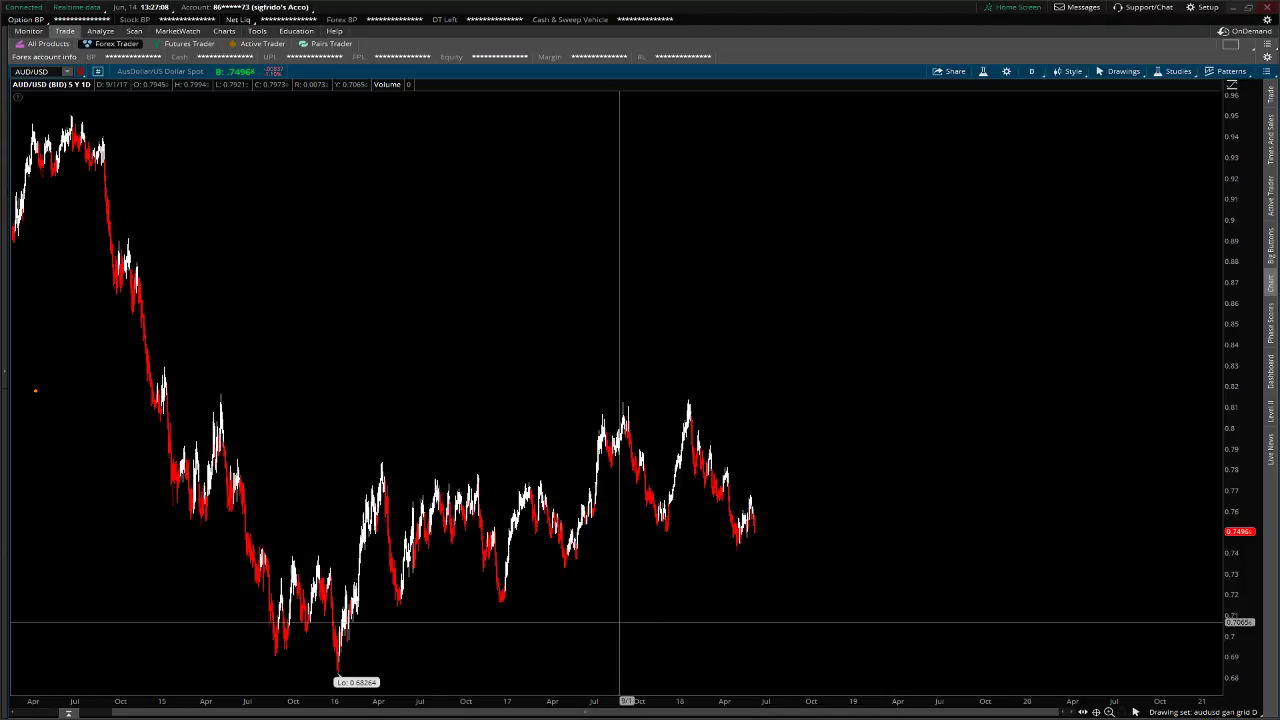
Mark the stretch before the 2016 low and the rise to the April 2016 high with freehand annotations, and clear them
mouse_move(300, 162)
mouse_down()
mouse_move(266, 552)
mouse_move(233, 658)
mouse_up()
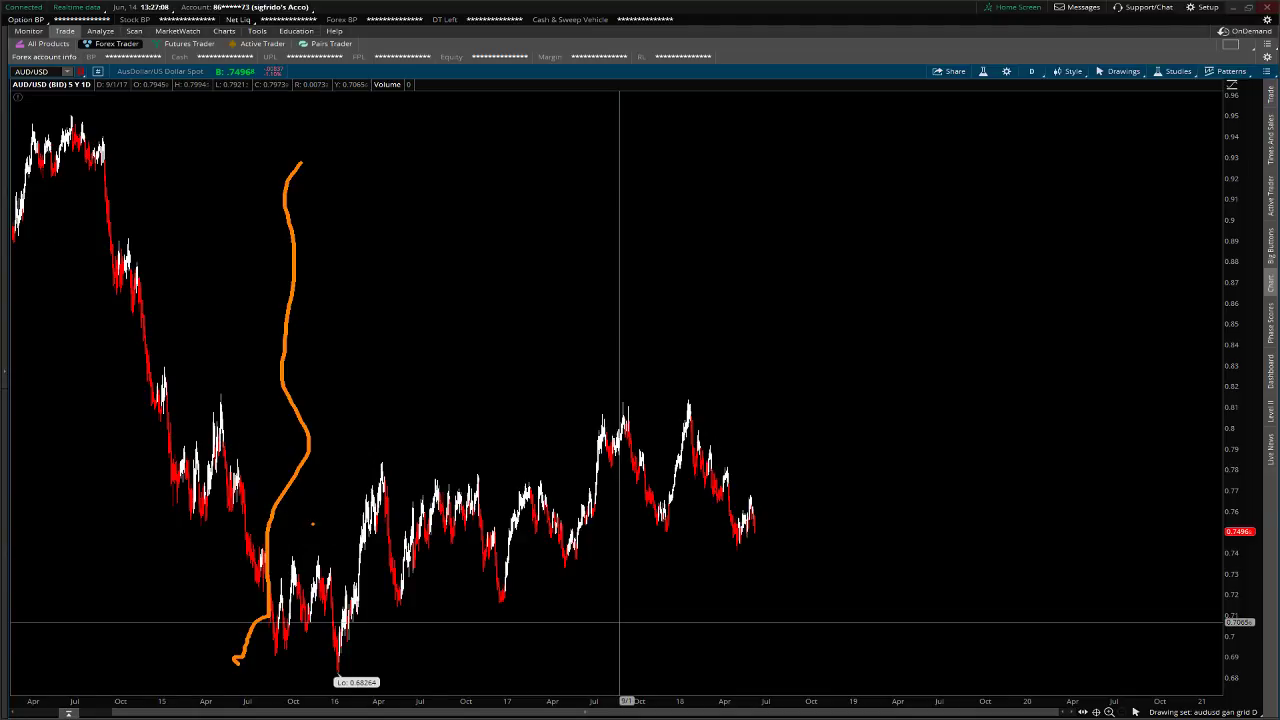
mouse_move(312, 658)
mouse_down()
mouse_move(206, 672)
mouse_move(124, 658)
mouse_up()
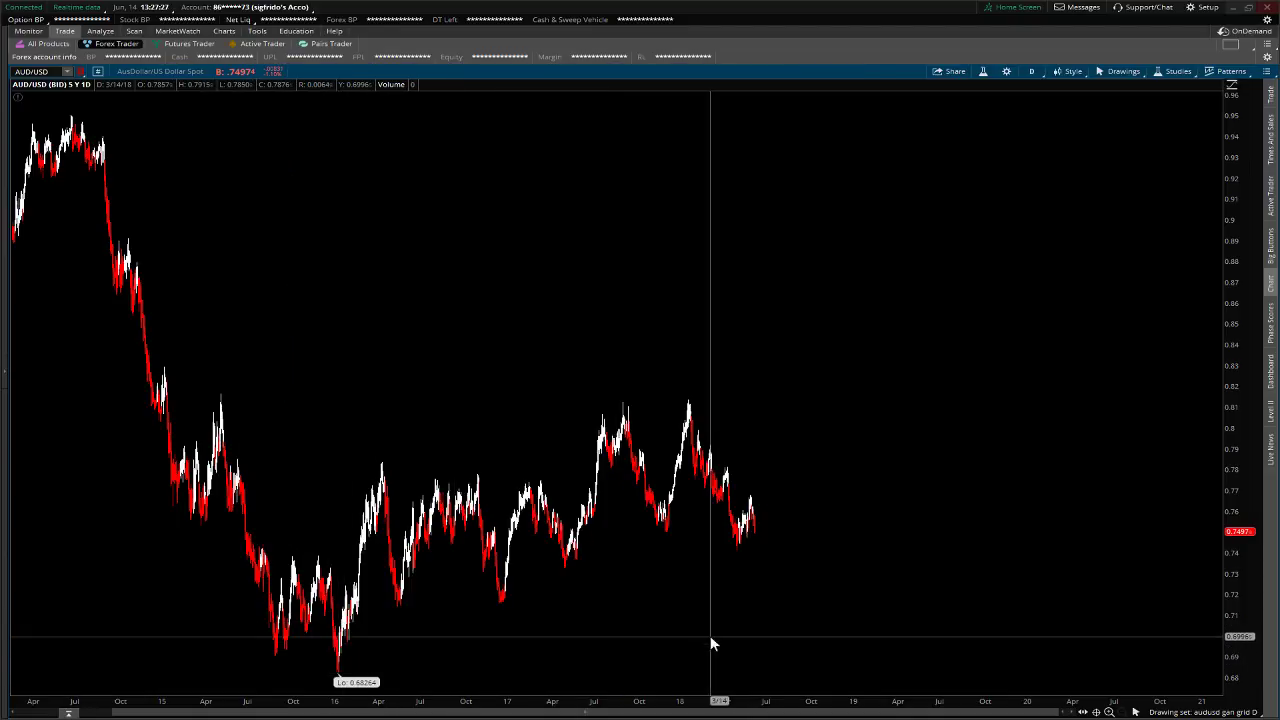
mouse_move(229, 543)
mouse_down()
mouse_move(473, 577)
mouse_move(752, 540)
mouse_up()
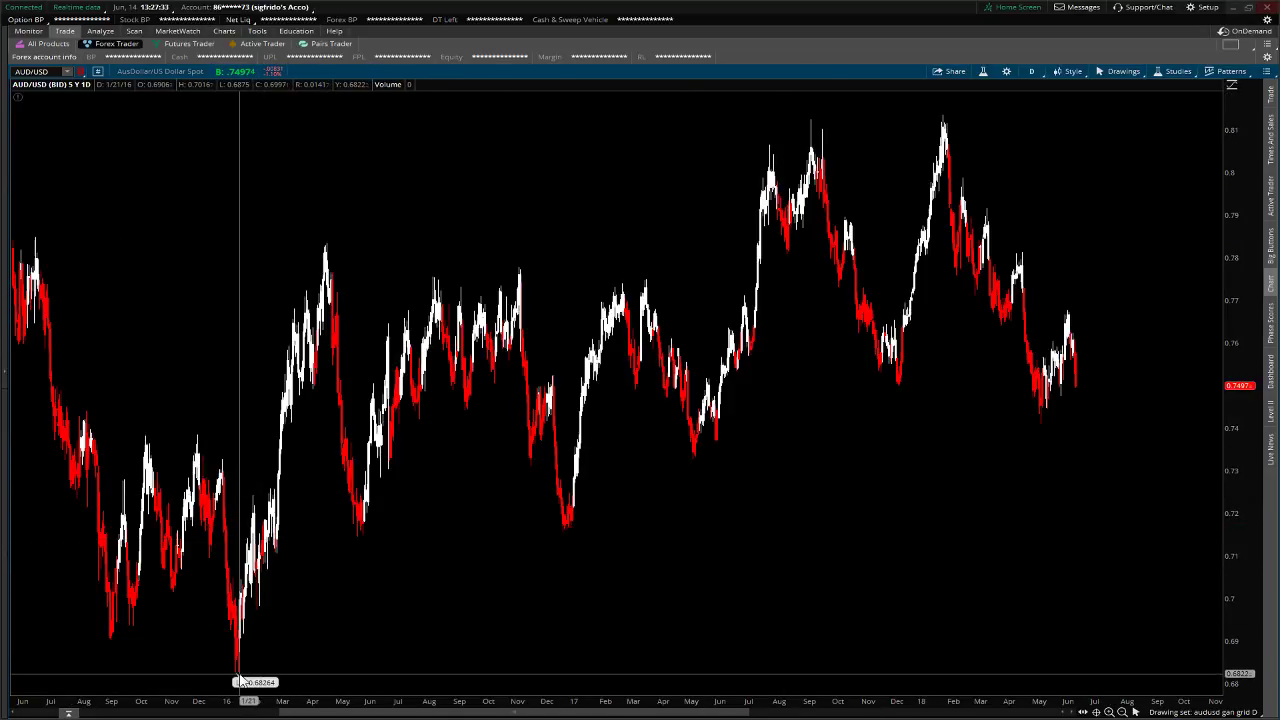
mouse_move(237, 672)
mouse_down()
mouse_move(274, 566)
mouse_move(328, 242)
mouse_up()
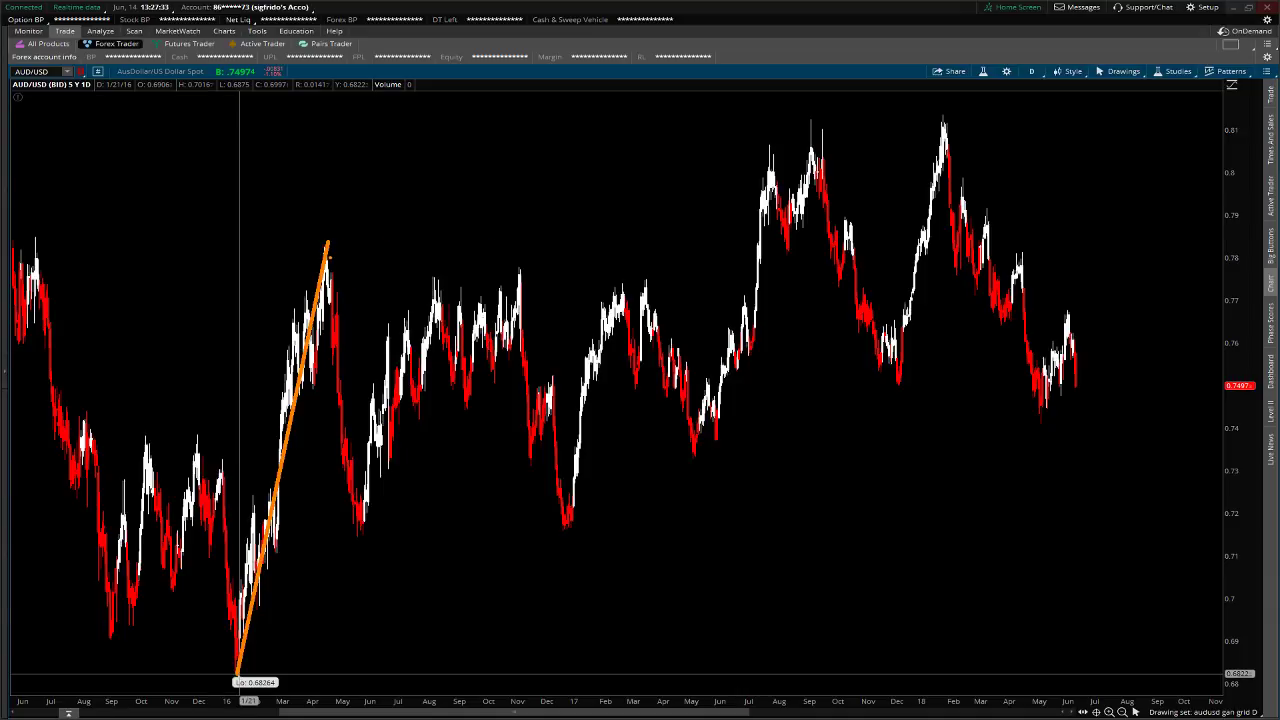
mouse_move(328, 242)
mouse_down()
mouse_move(357, 486)
mouse_move(363, 314)
mouse_move(327, 243)
mouse_move(446, 126)
mouse_up()
key(ctrl+z)
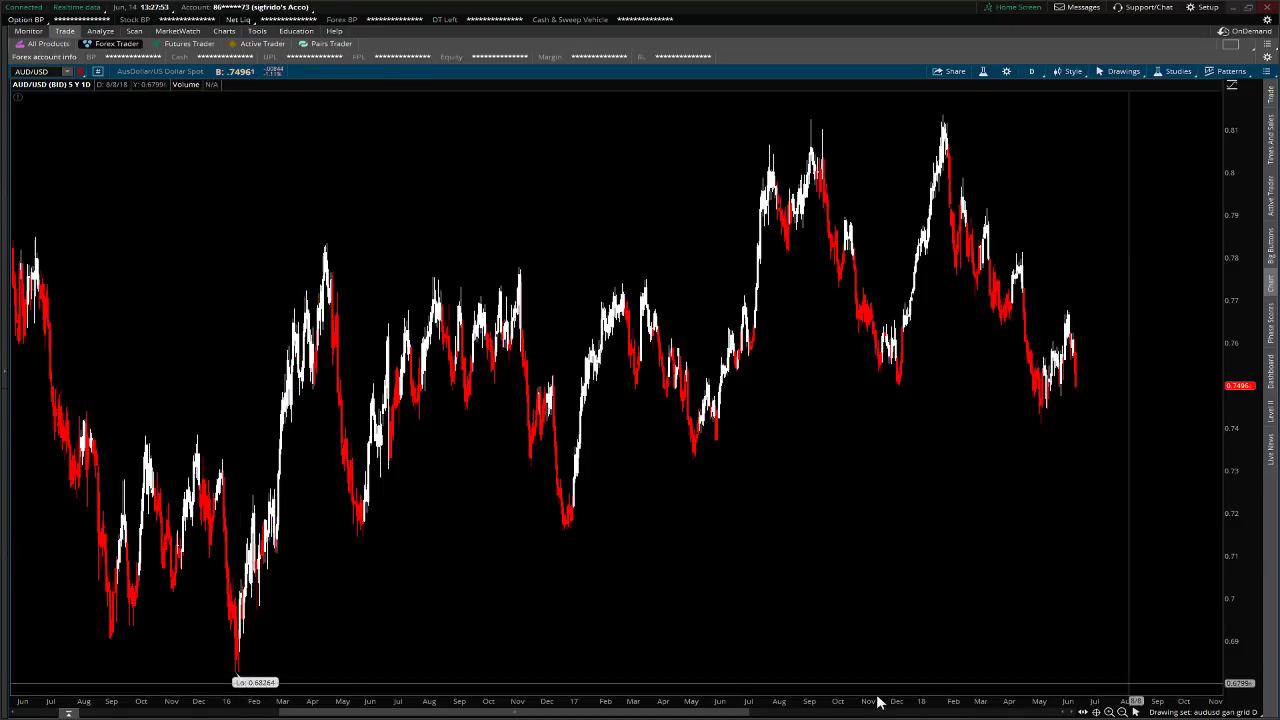
Draw a Fibonacci retracement from the April 2016 high down to the January 2016 low at about 0.6826
mouse_move(722, 712)
mouse_down()
mouse_move(750, 714)
mouse_move(720, 716)
mouse_up()
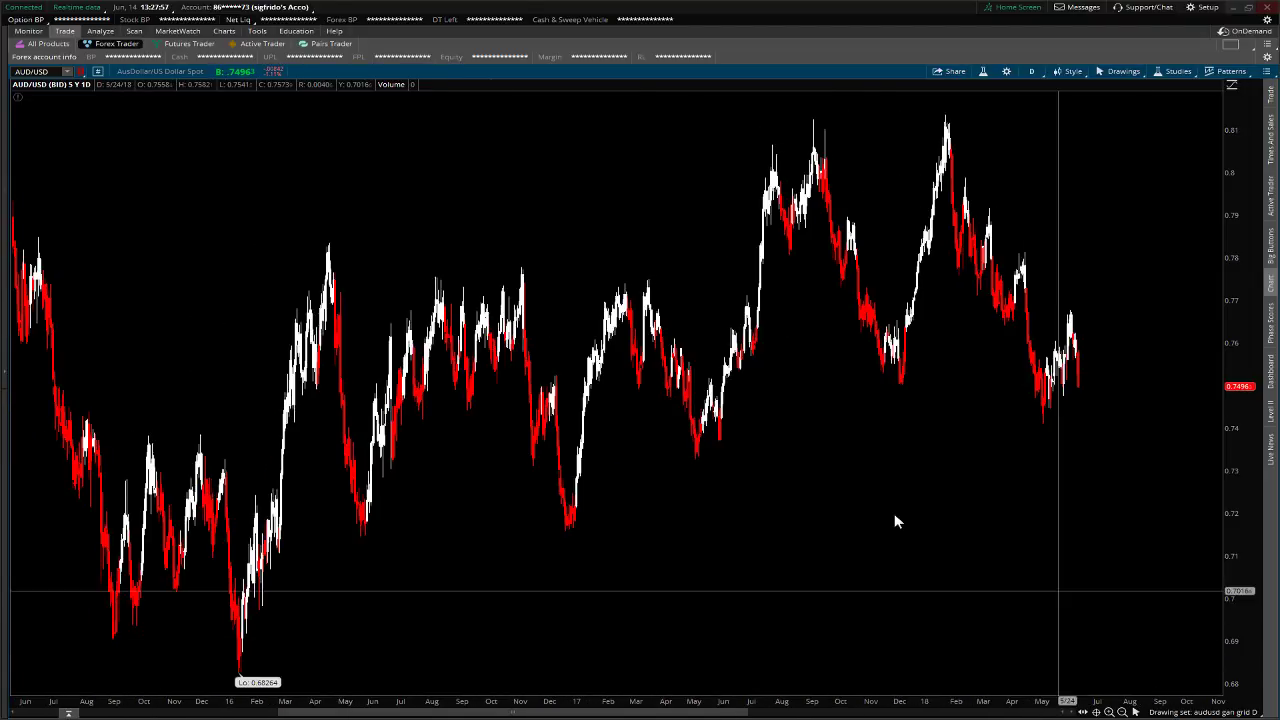
click(1136, 710)
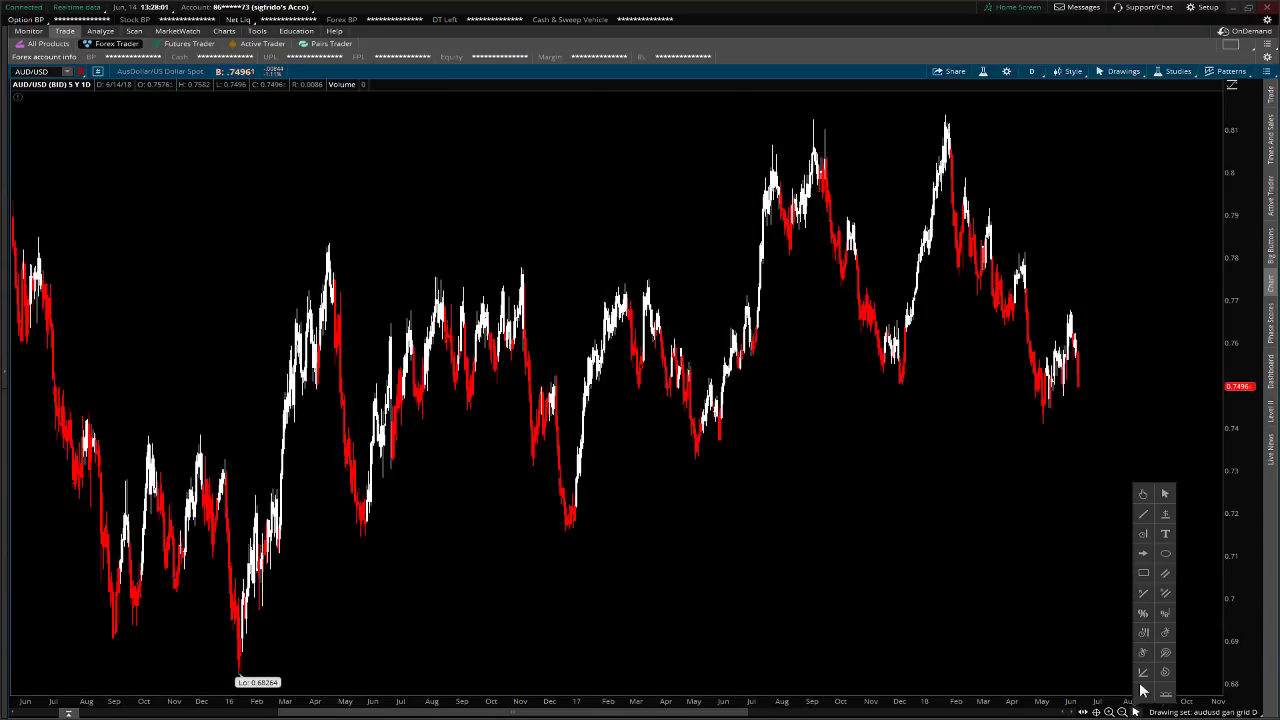
click(1146, 617)
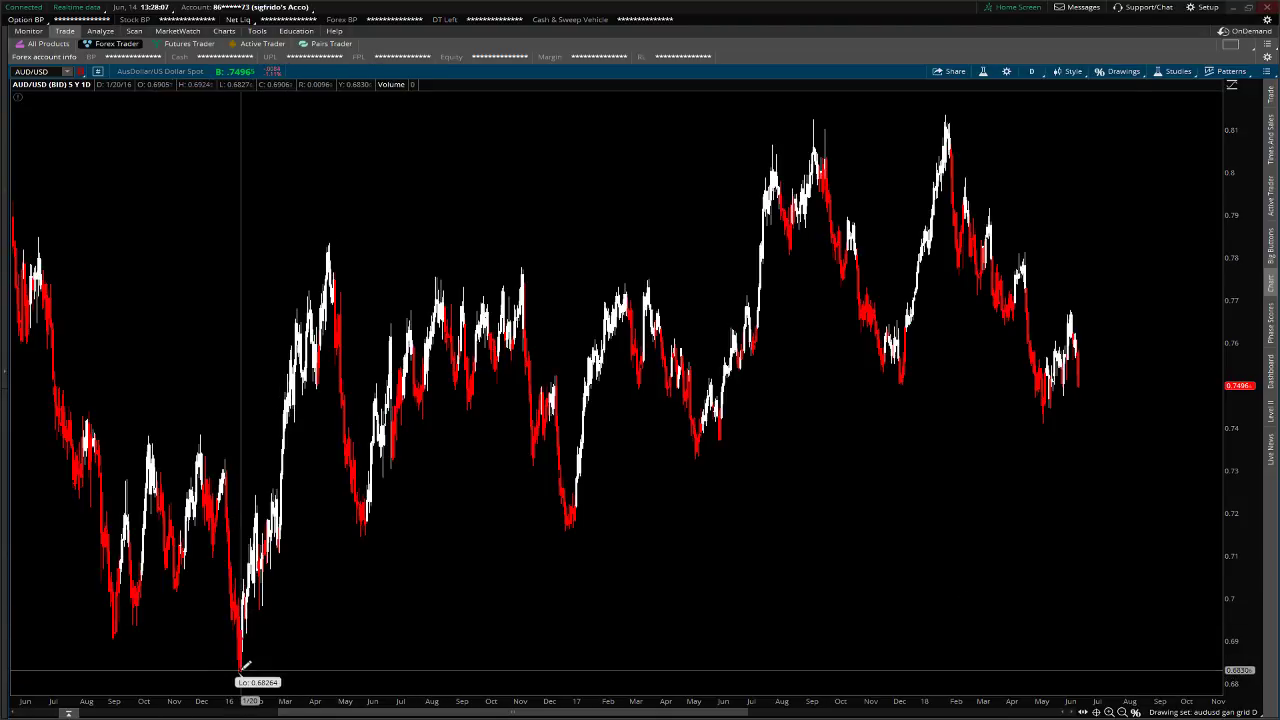
drag(243, 665, 329, 243)
key(Escape)
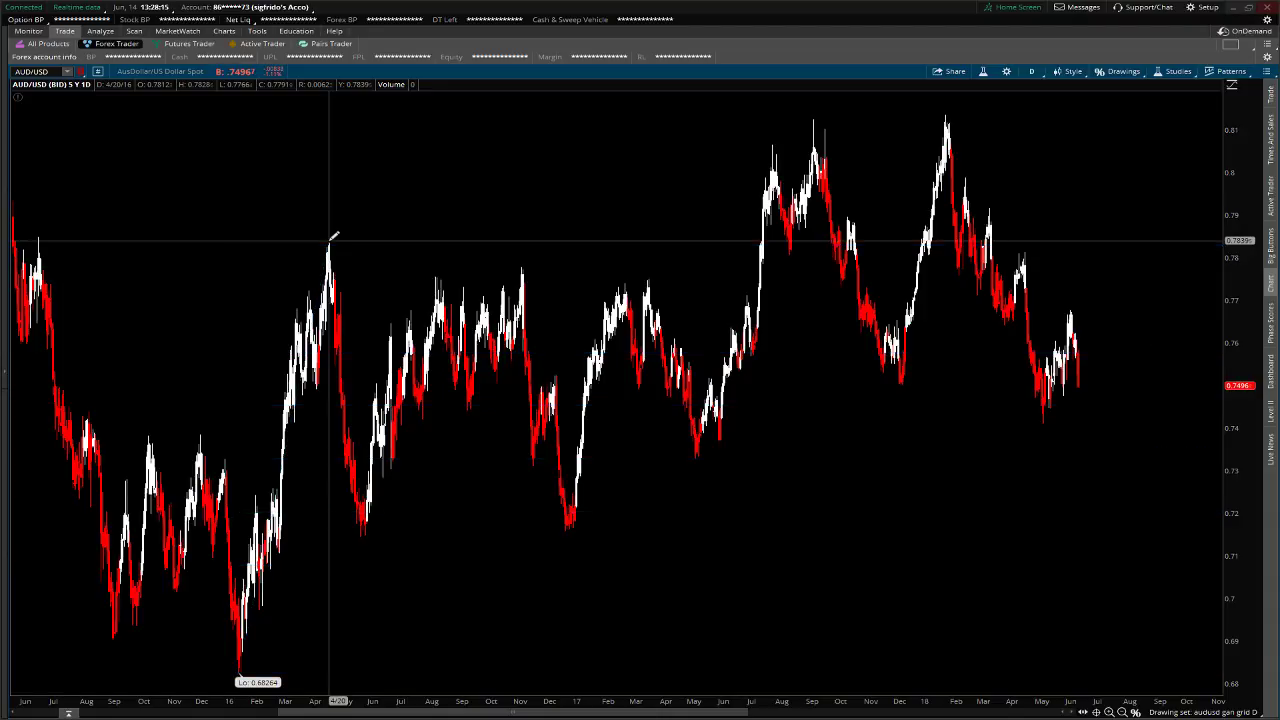
mouse_move(333, 238)
mouse_down()
mouse_move(297, 514)
mouse_move(241, 670)
mouse_up()
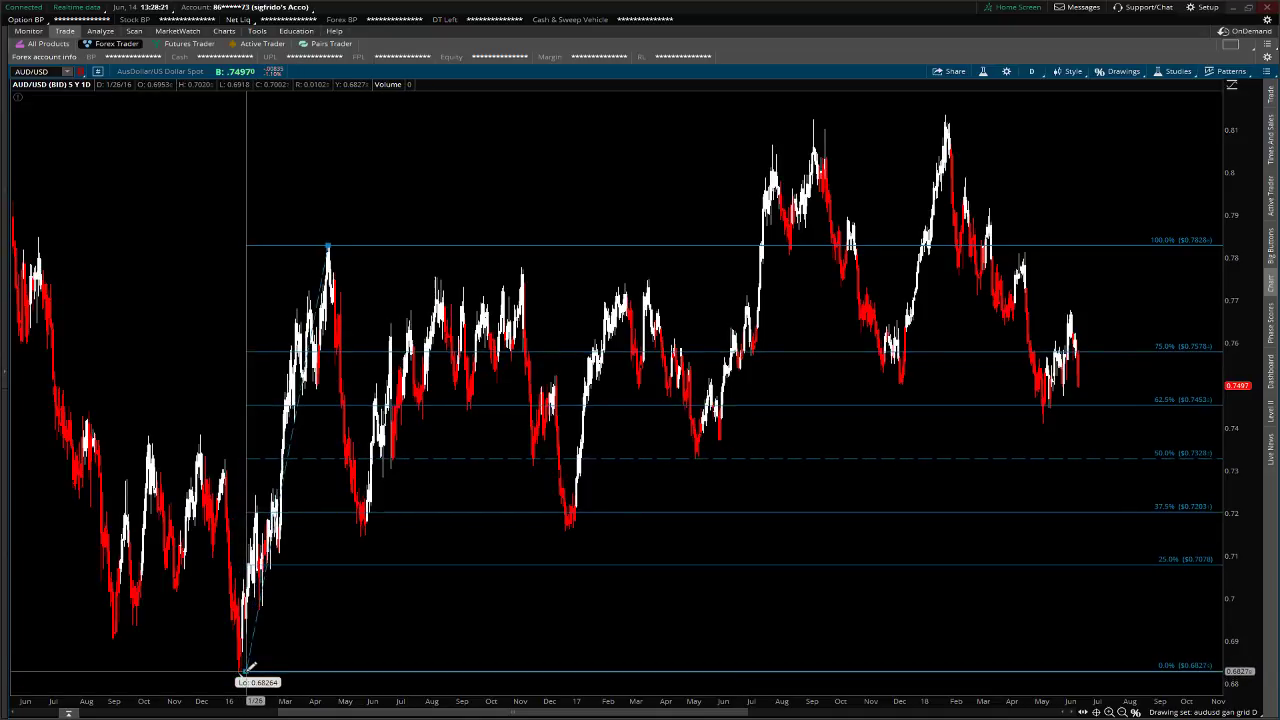
drag(243, 671, 243, 671)
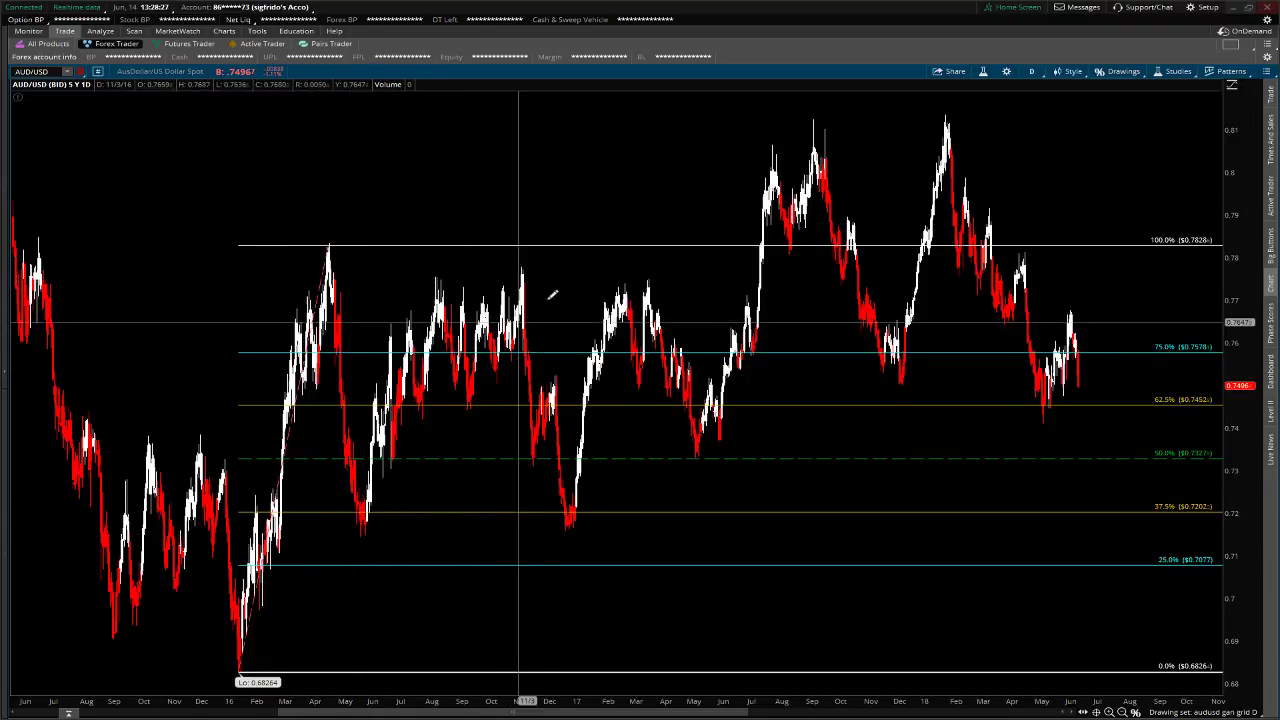
Add Fibonacci Time Ratios starting at the January 2016 low and ending at about 1/25/17 along the 0% level
click(1136, 711)
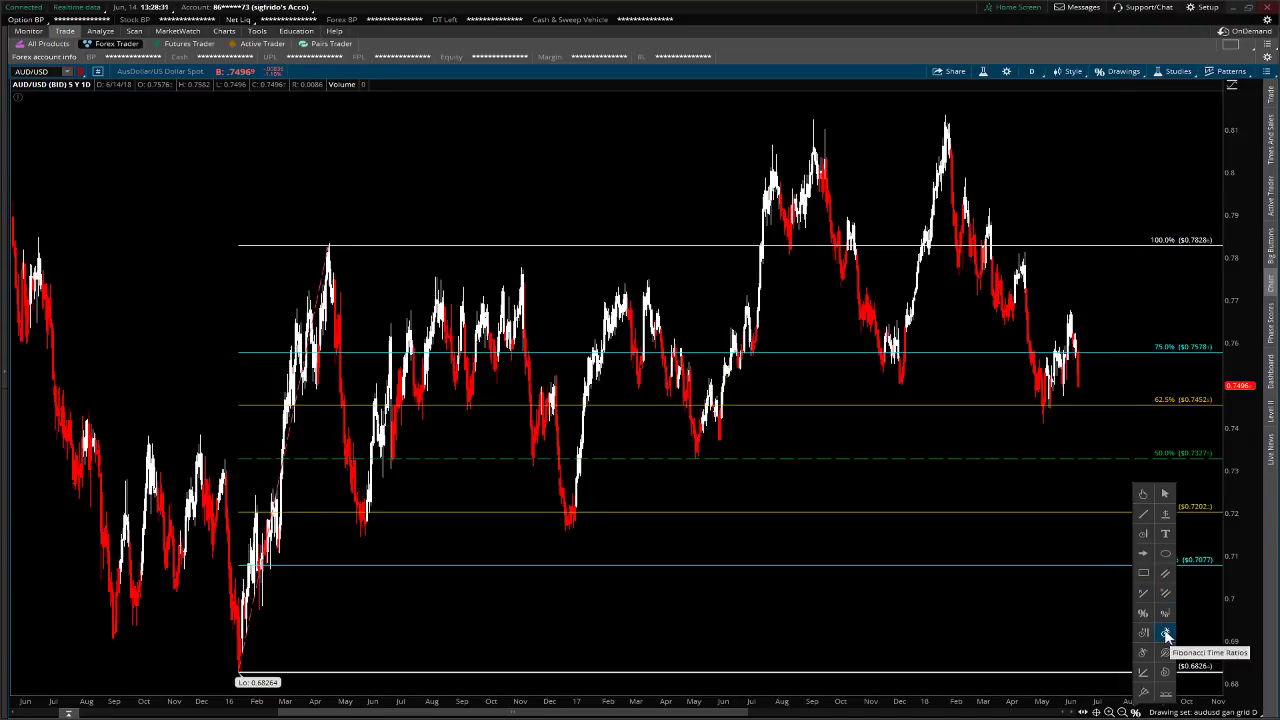
click(1166, 634)
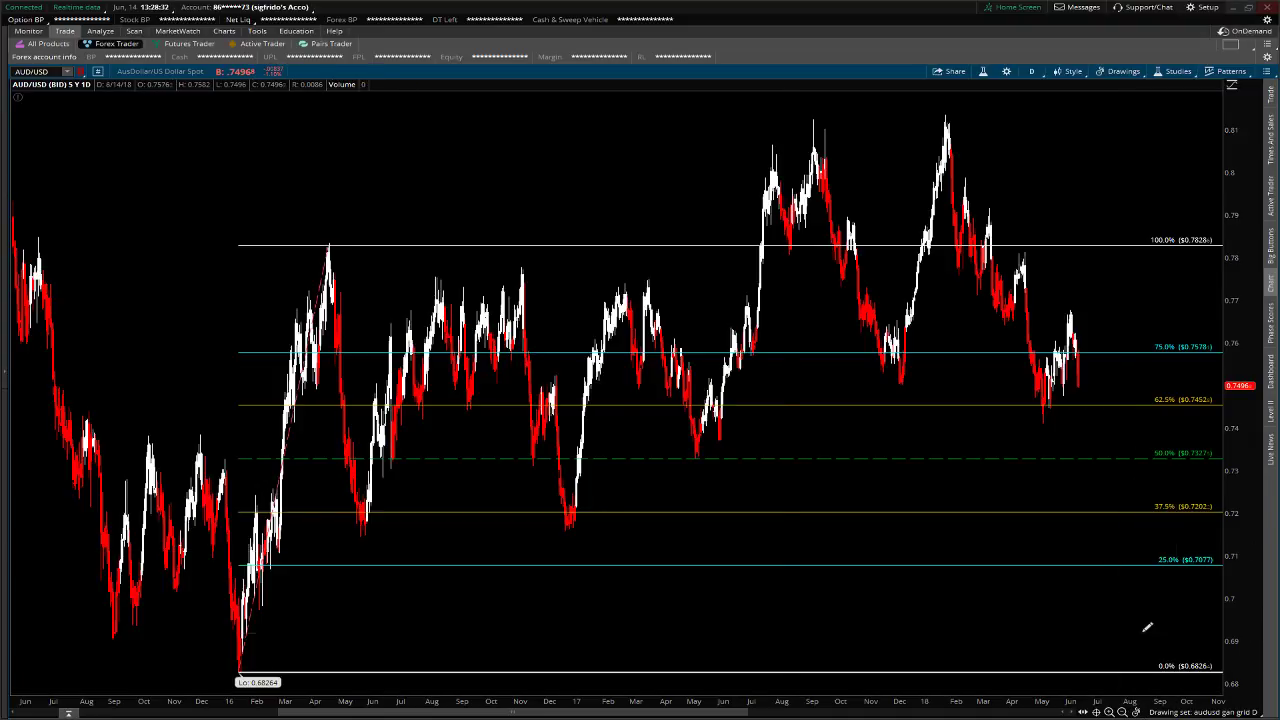
click(241, 665)
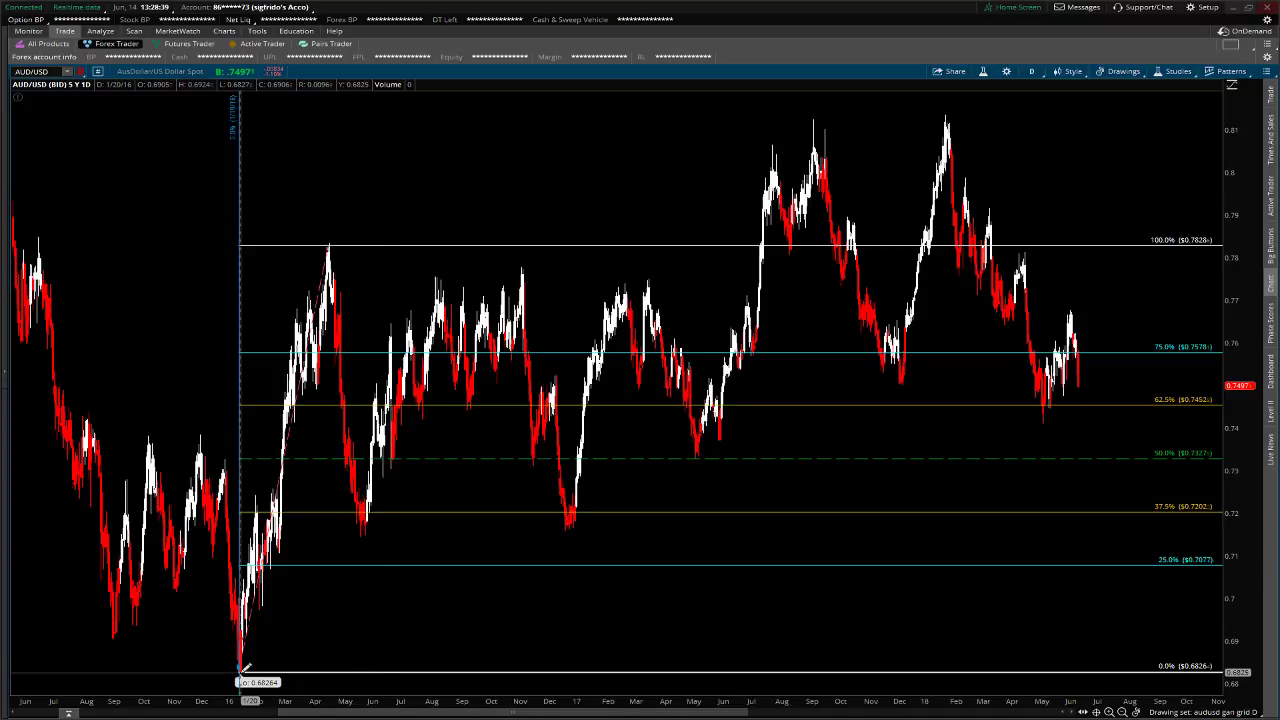
click(243, 668)
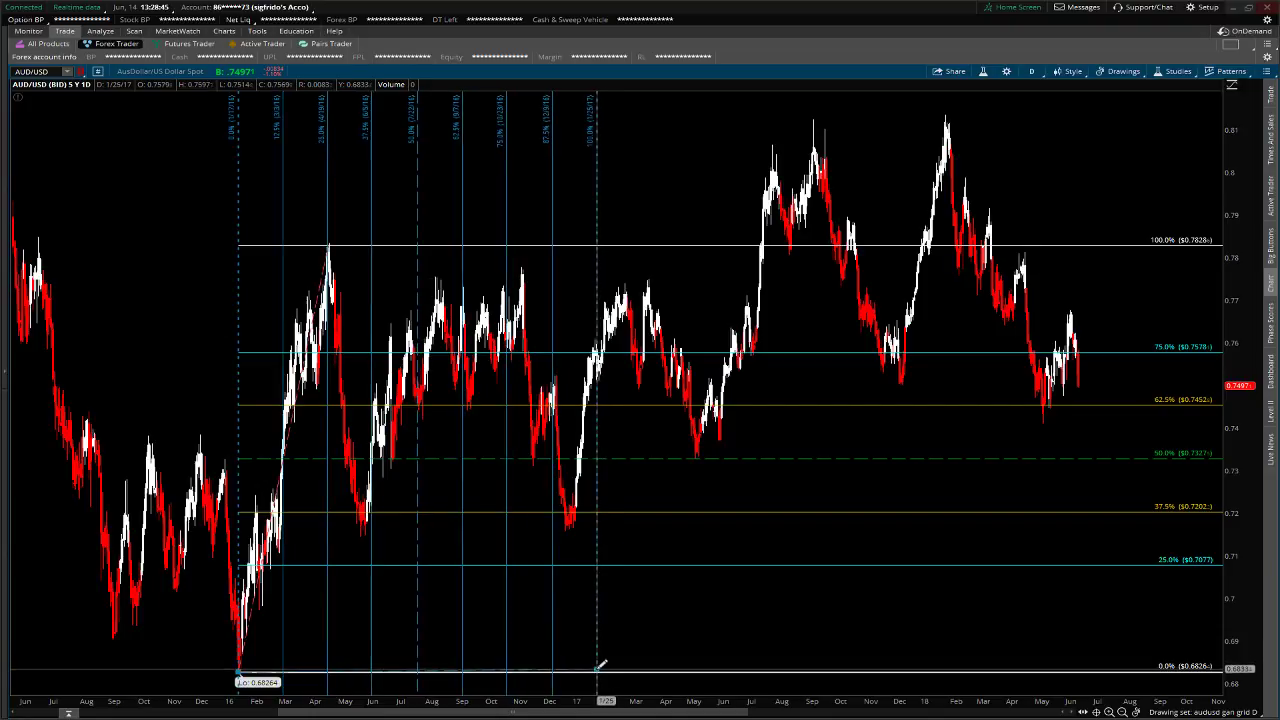
click(603, 668)
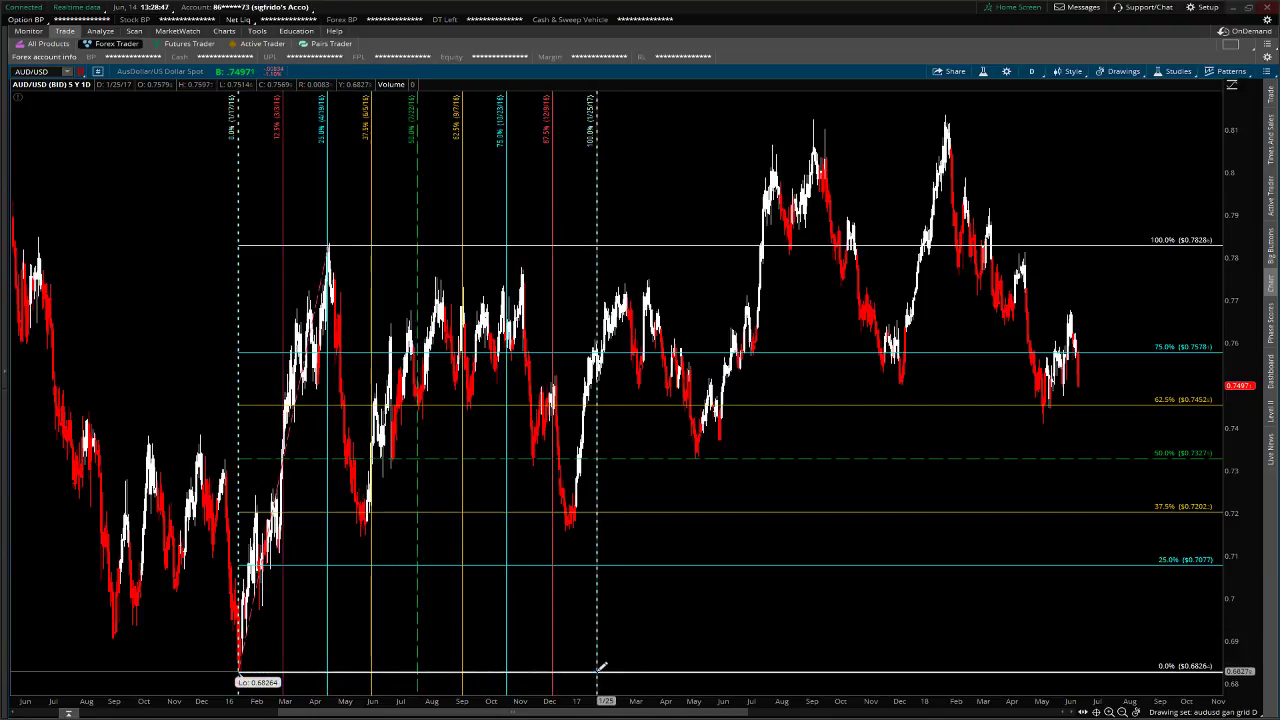
click(1140, 711)
click(1168, 503)
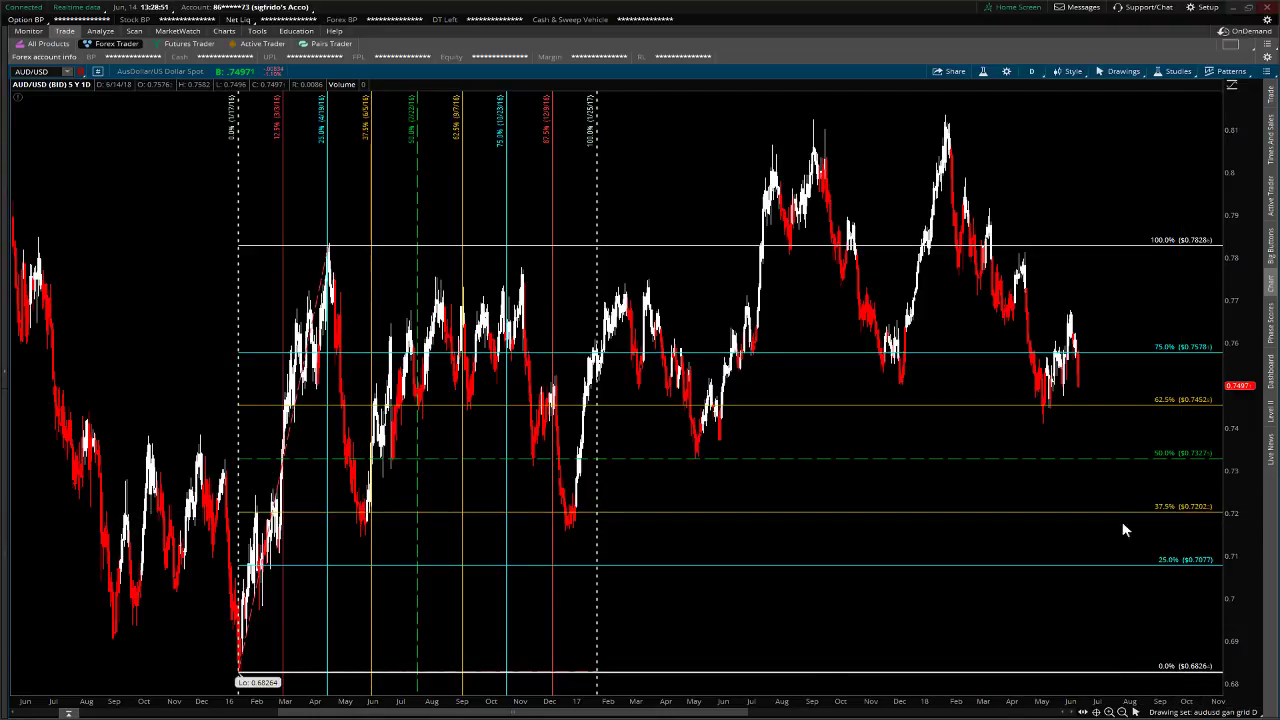
Shift the time ratios' end point to 1/31/17 and raise the retracement's 100% anchor to the 4/21/16 candle's high at 0.7834
click(599, 621)
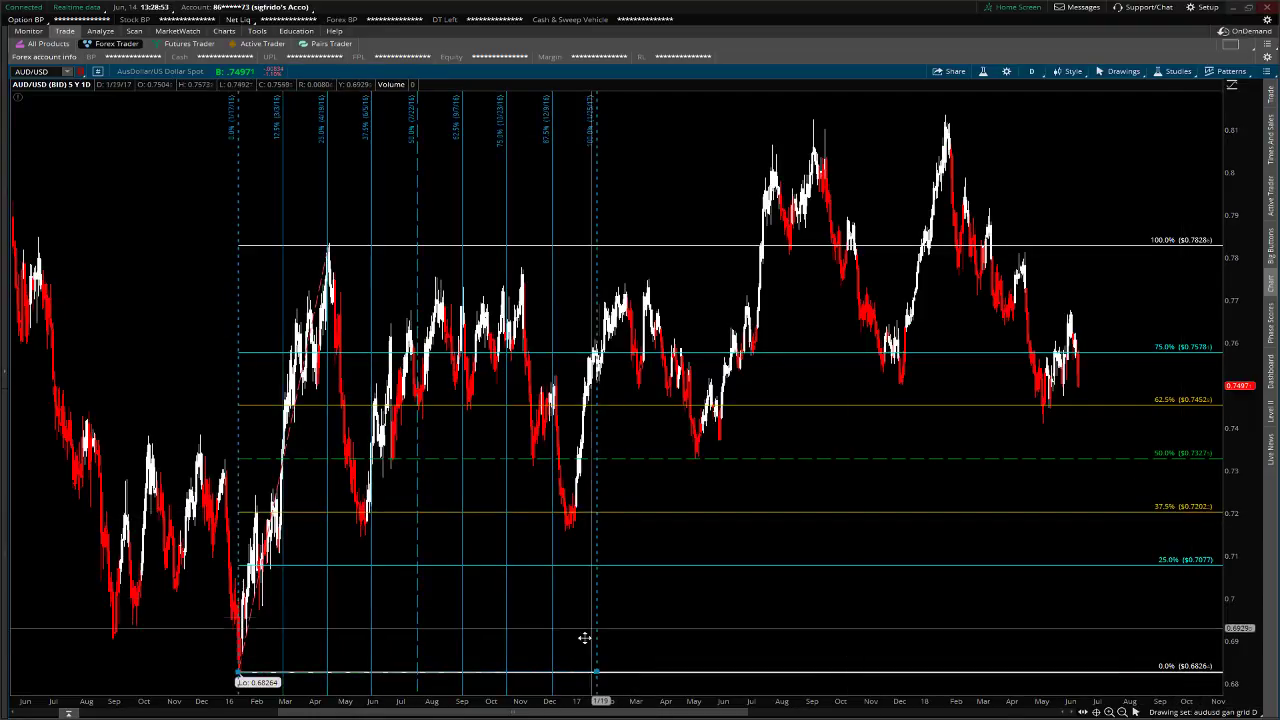
drag(597, 669, 603, 666)
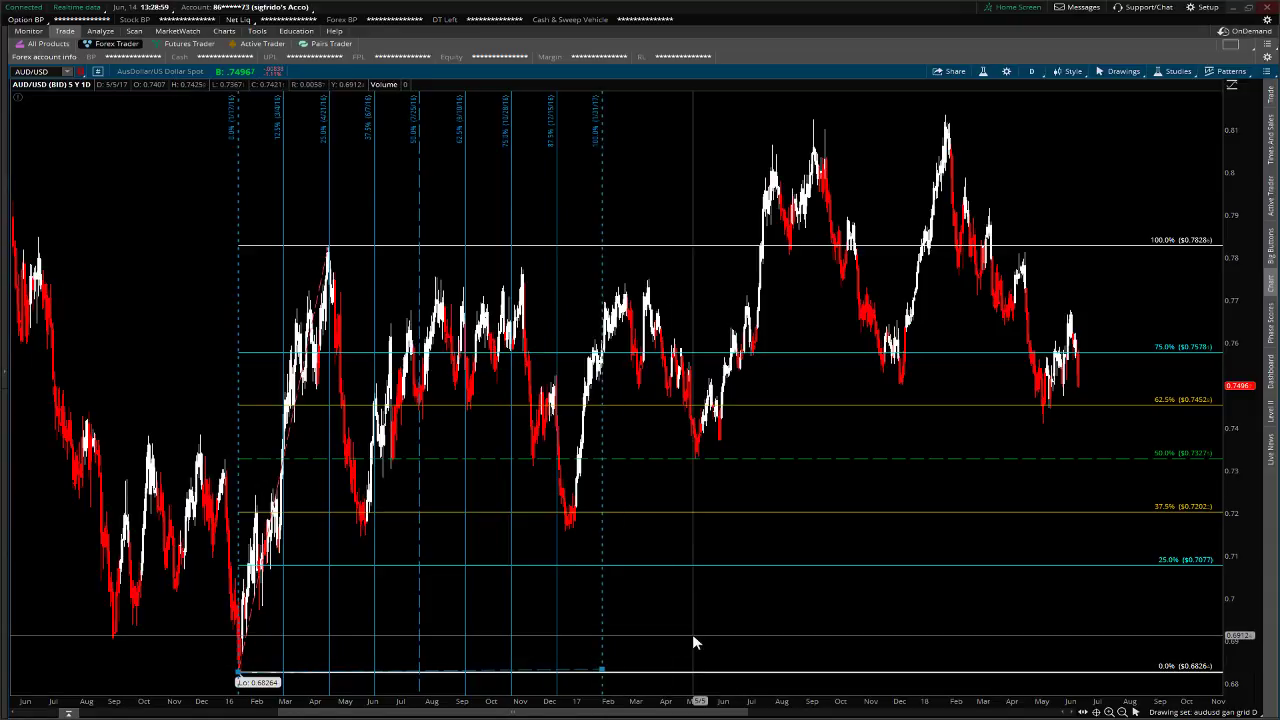
drag(315, 250, 403, 249)
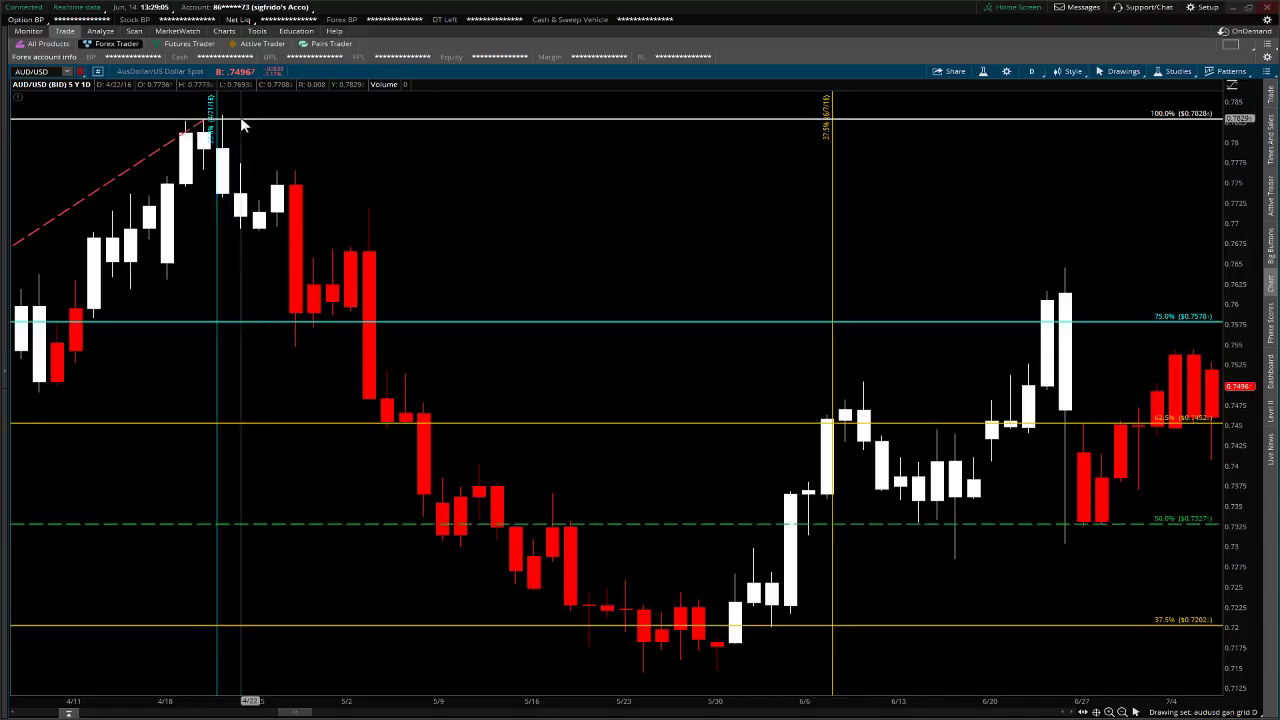
mouse_move(189, 123)
mouse_down()
mouse_move(214, 106)
mouse_move(226, 120)
mouse_up()
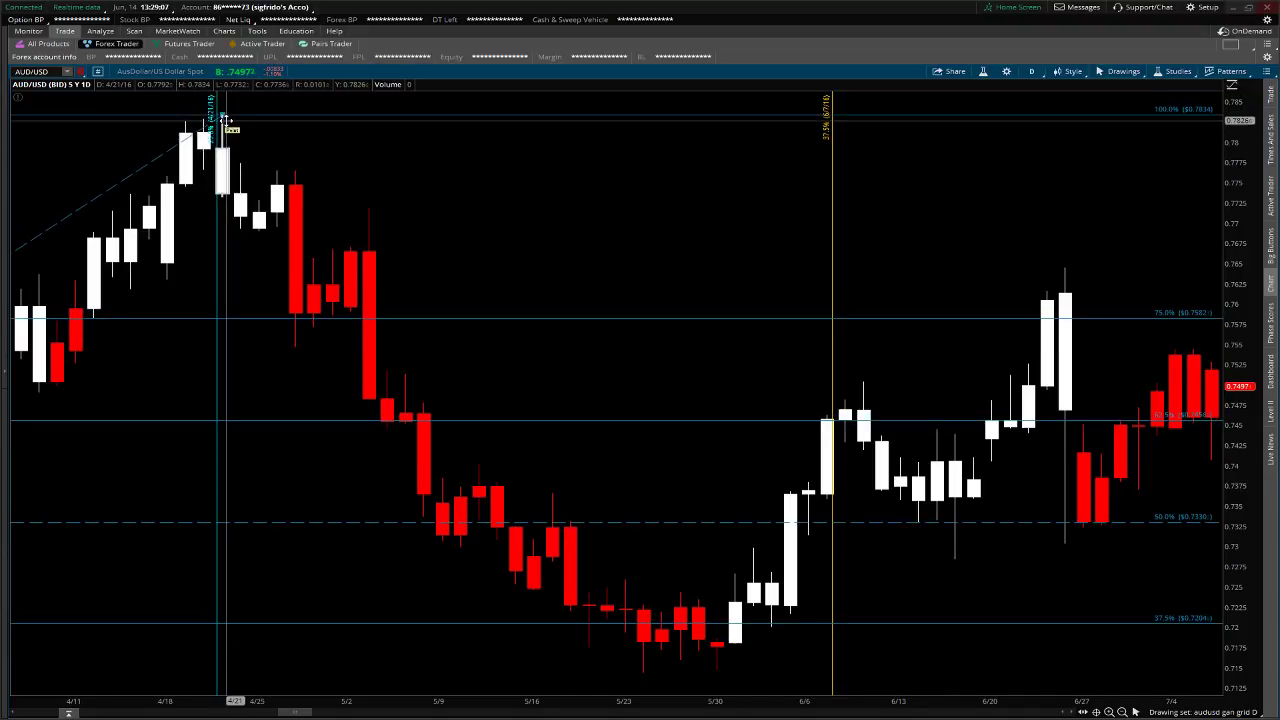
Set the end date of the Fibonacci Time Ratios to 01/03/2018 in their properties
double_click(217, 258)
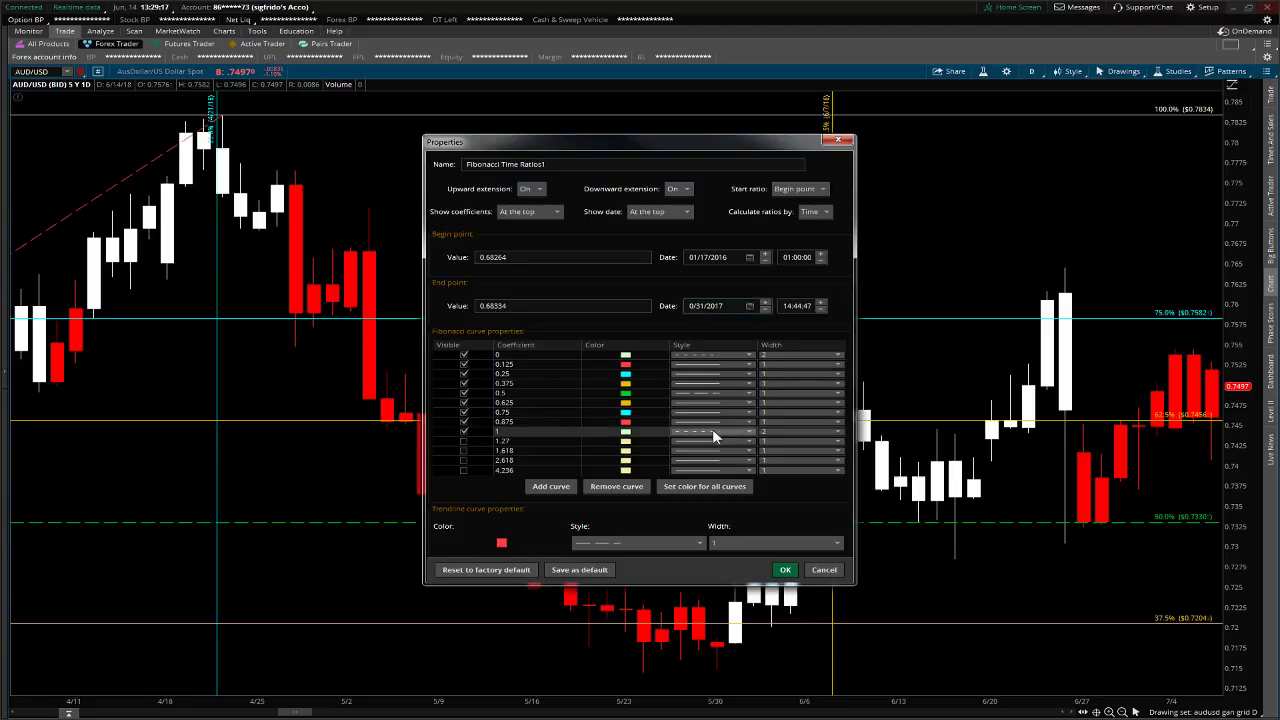
click(786, 570)
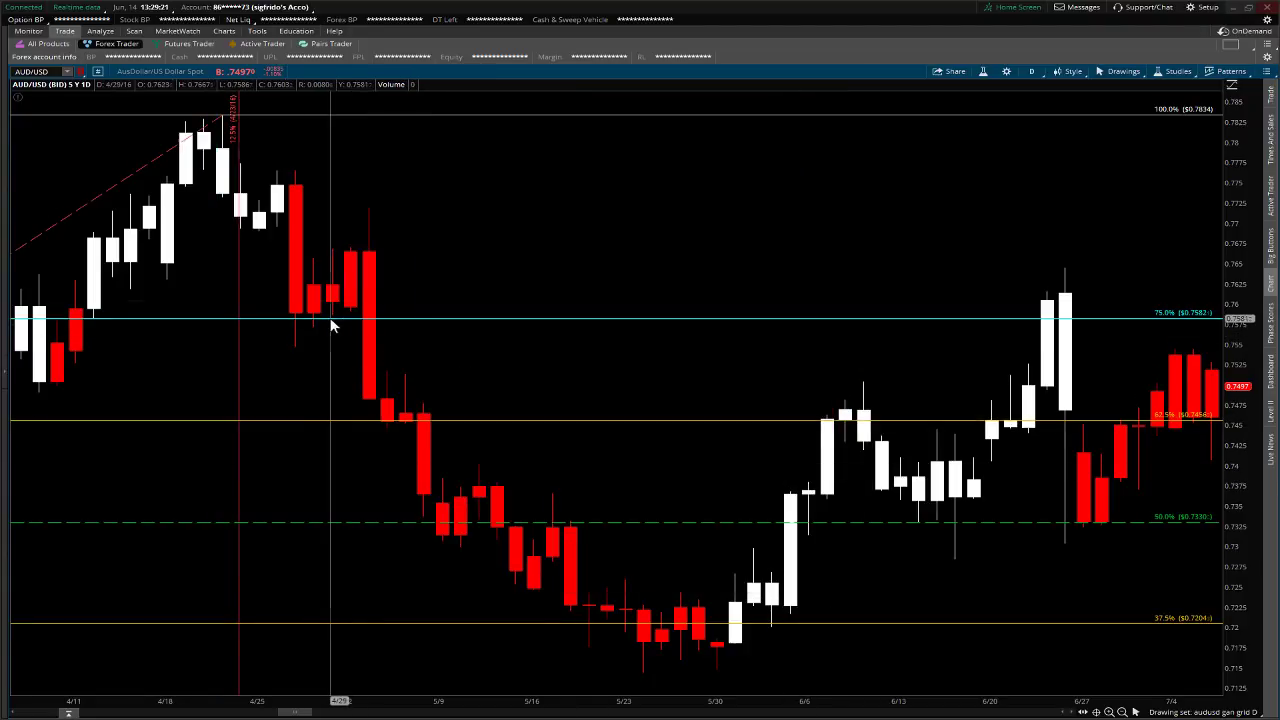
double_click(238, 272)
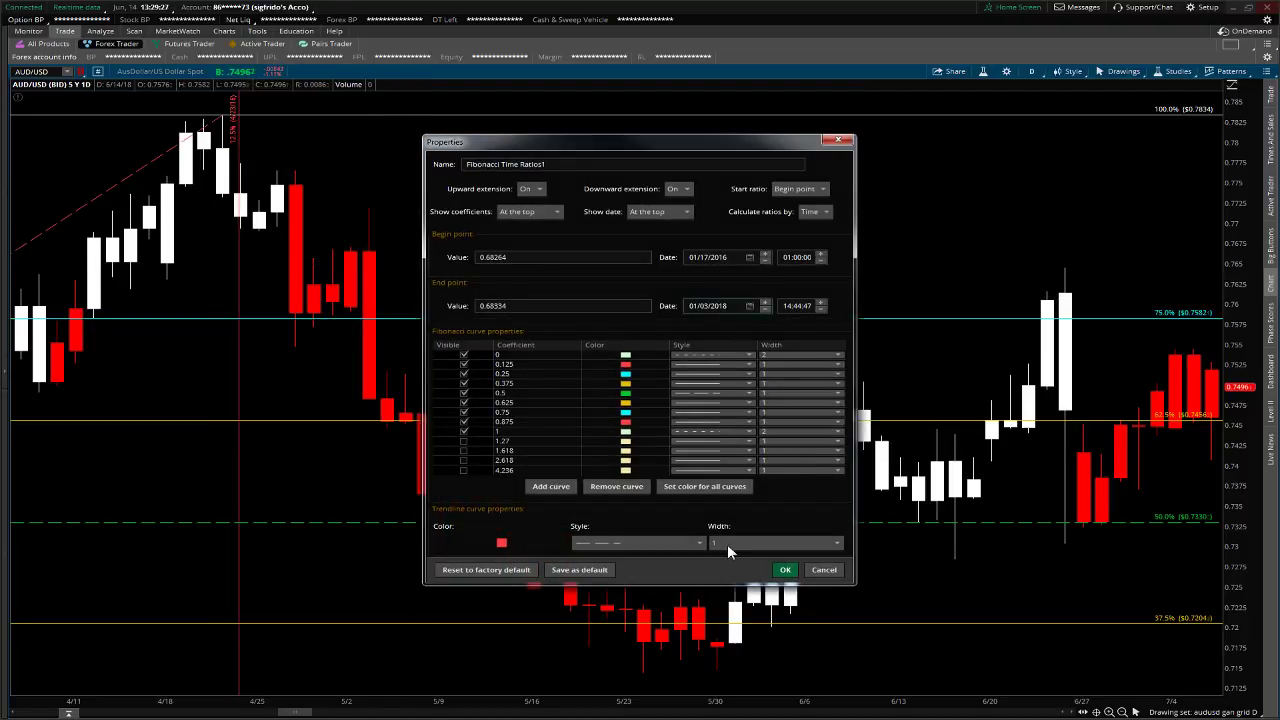
click(783, 569)
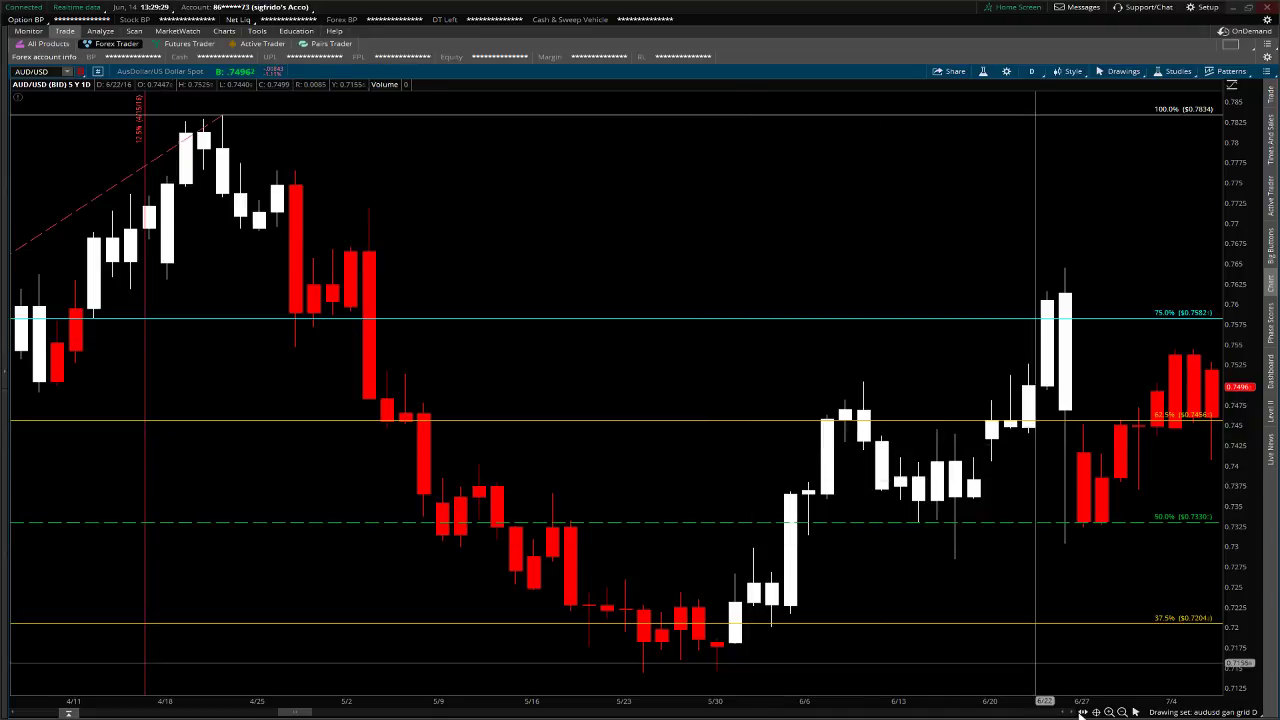
Move the time ratios' end point back along the 0% level to 1/26/17
click(1122, 711)
click(1122, 711)
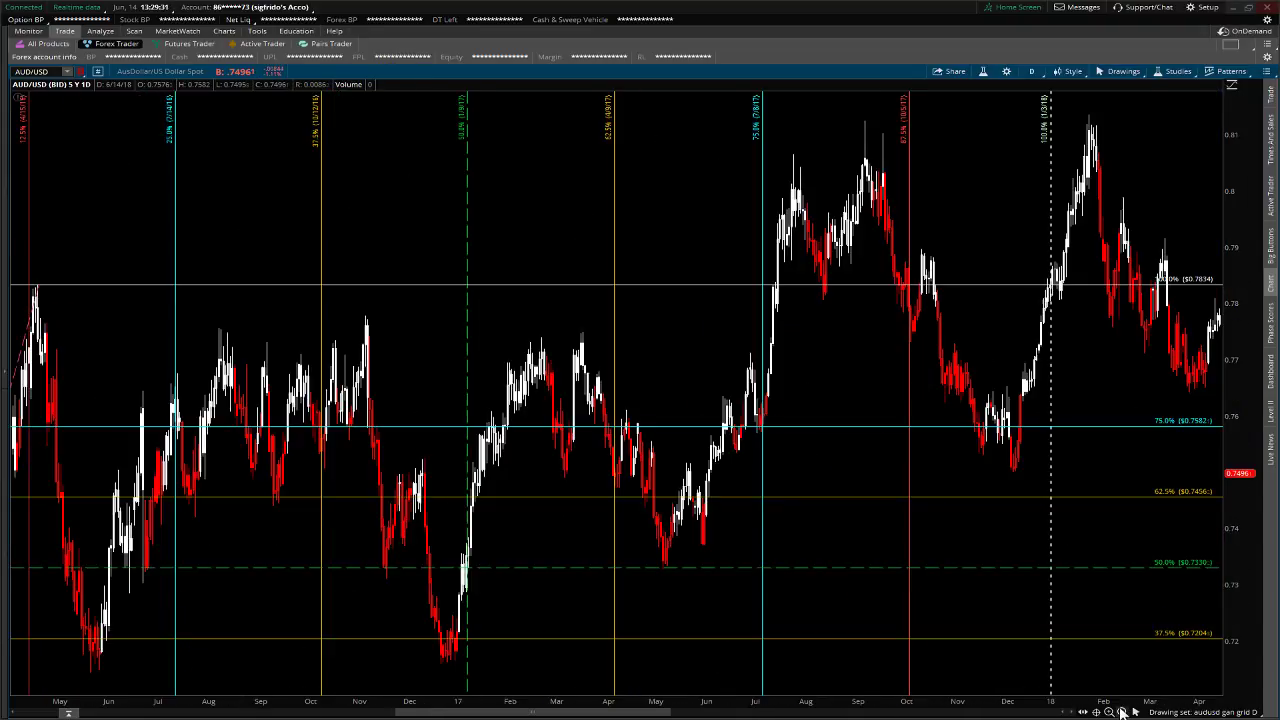
click(1122, 711)
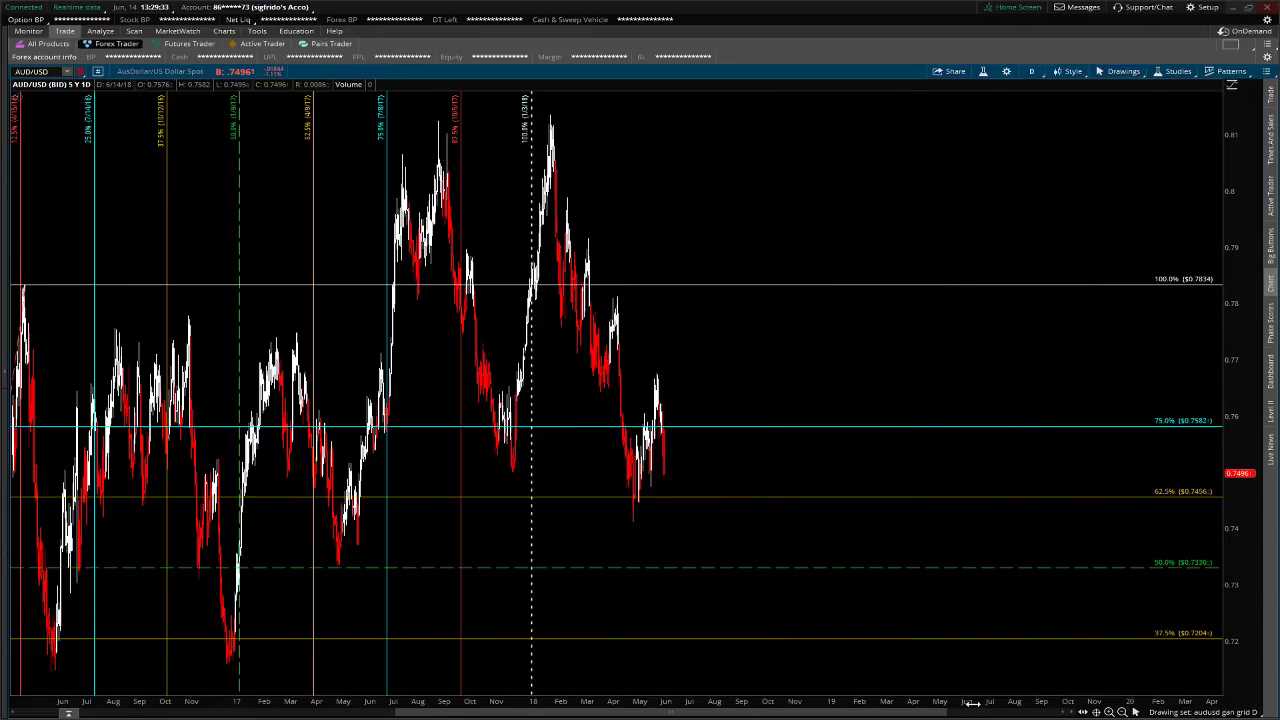
drag(888, 712, 817, 710)
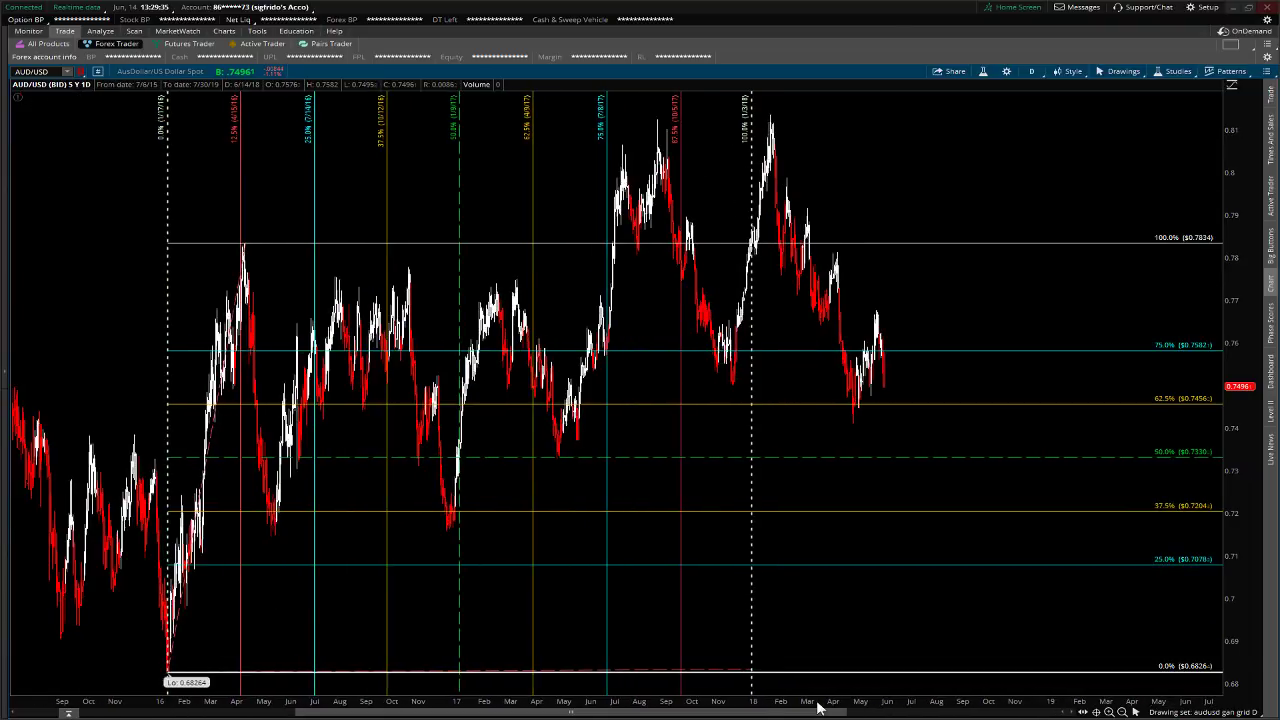
click(752, 671)
drag(752, 671, 474, 675)
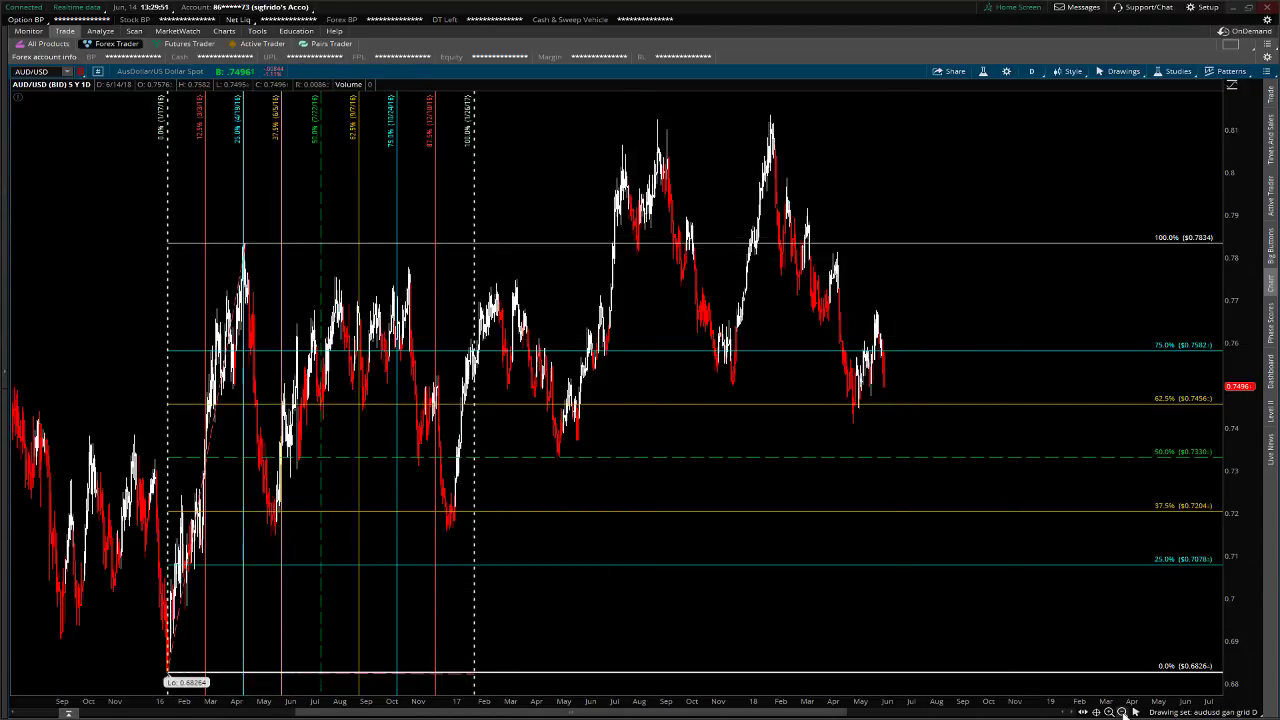
Draw a green dashed trendline from the January 2016 low through the intersection of the 100% price level and 100% time line
click(1131, 709)
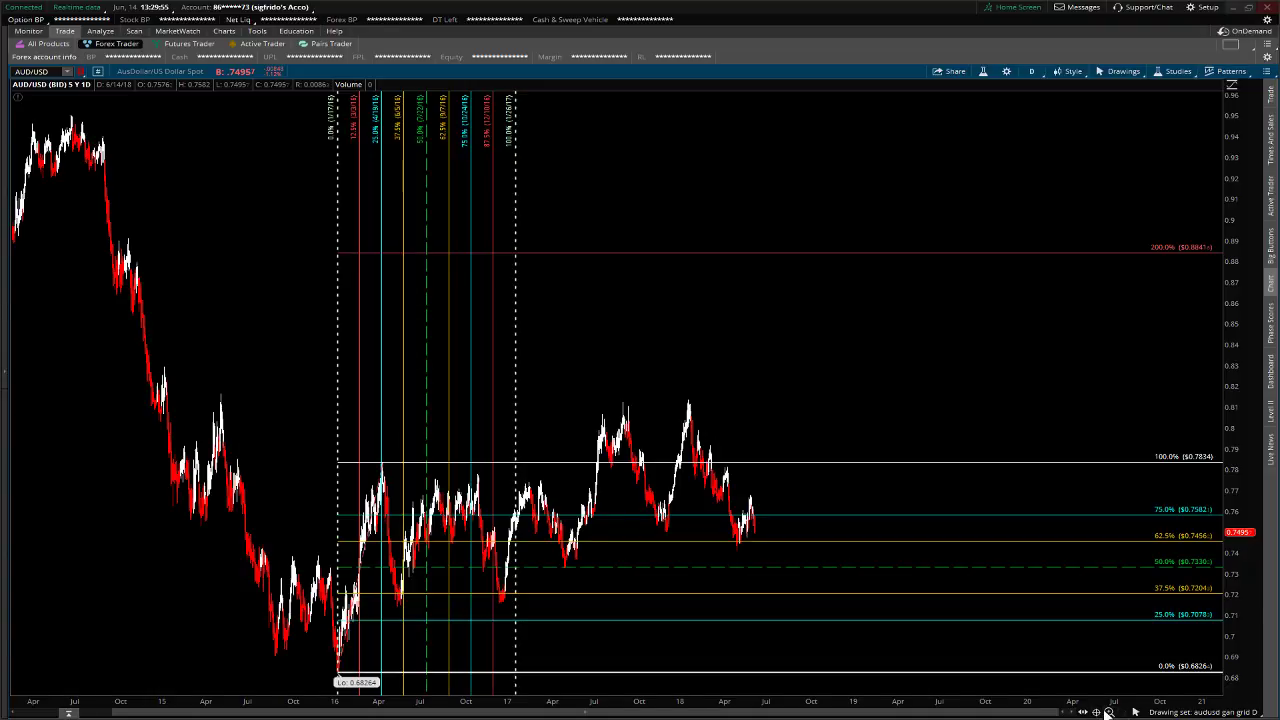
click(1107, 711)
drag(778, 713, 474, 702)
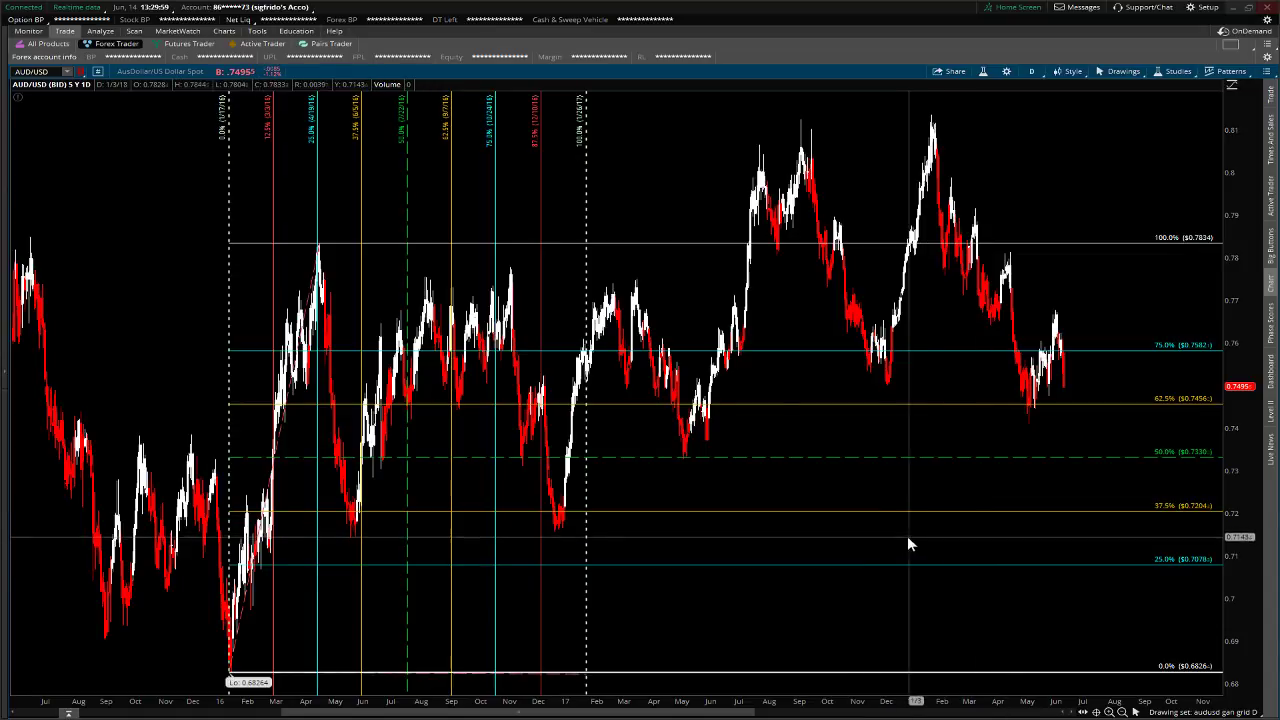
click(1136, 711)
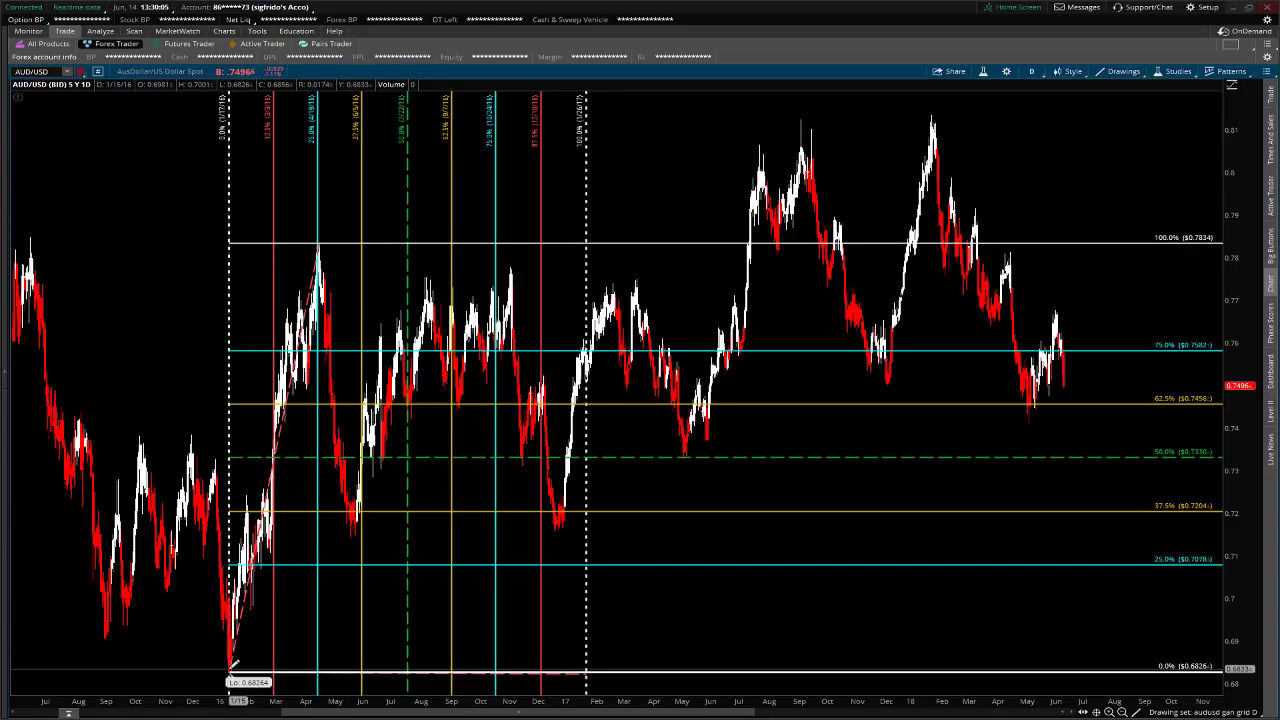
click(231, 666)
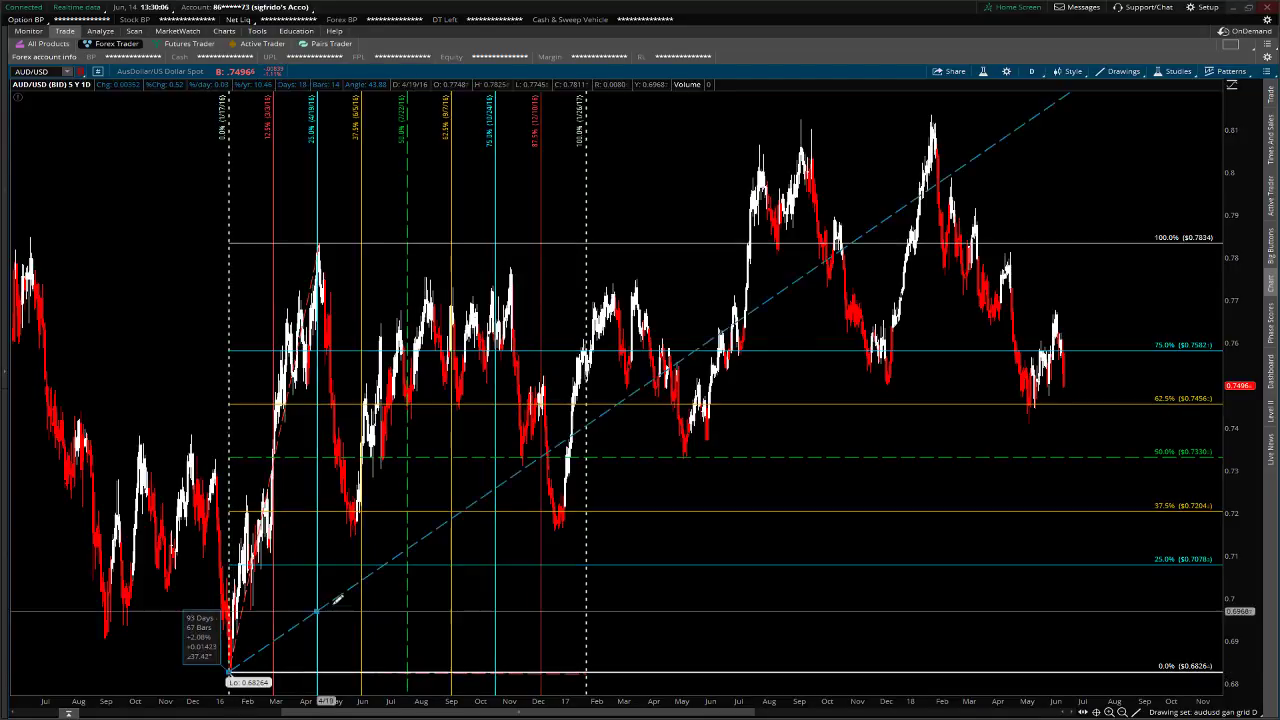
click(590, 239)
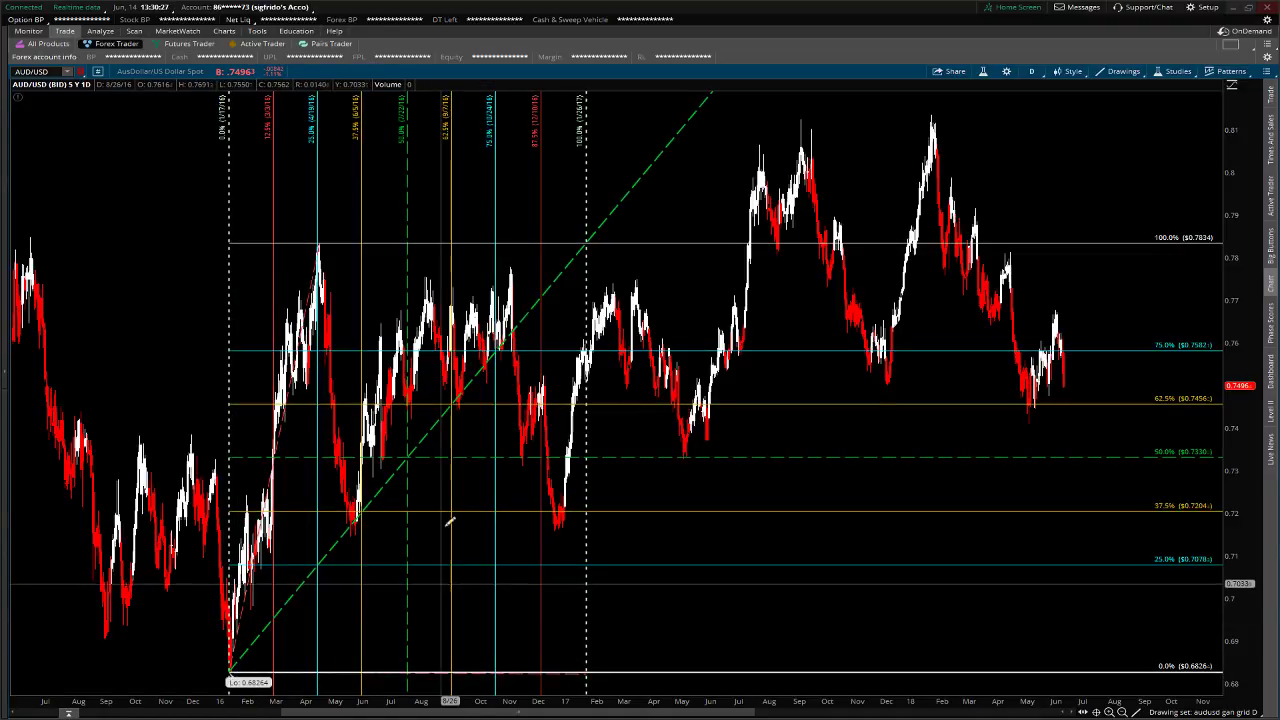
Set Snap drawings to (none) in the chart settings
click(1138, 709)
click(1145, 515)
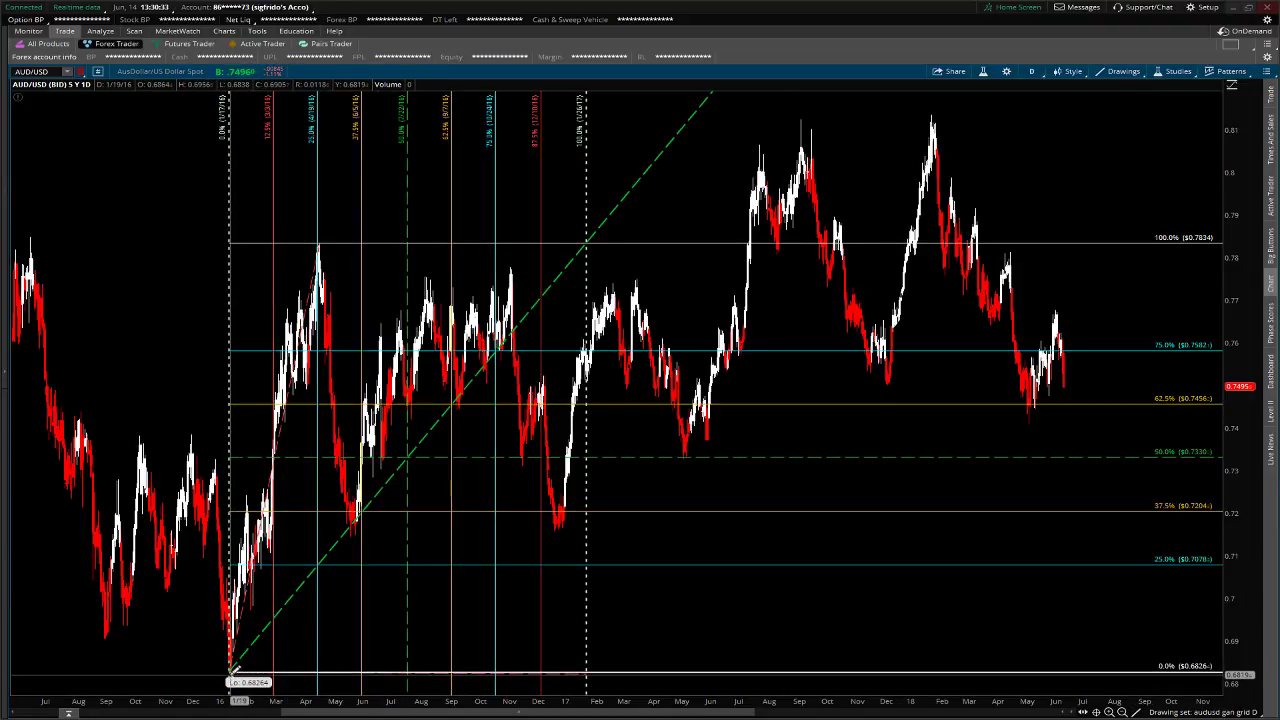
drag(236, 666, 1003, 68)
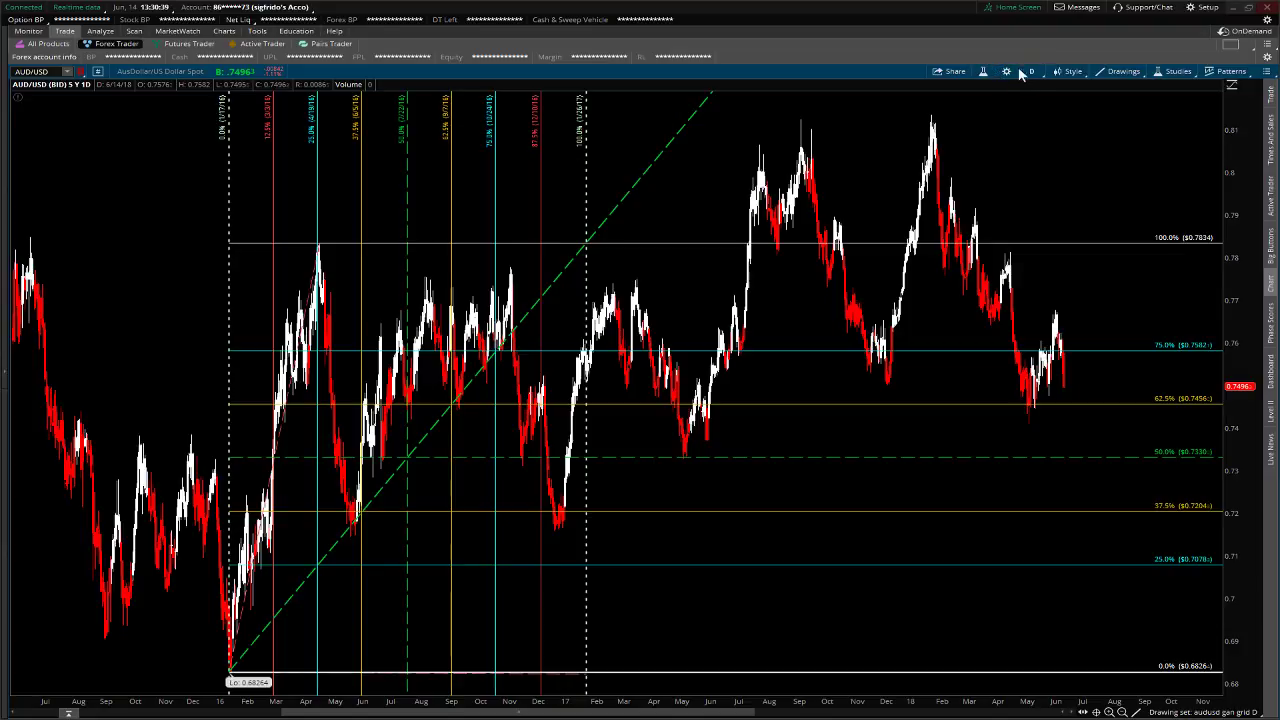
double_click(773, 250)
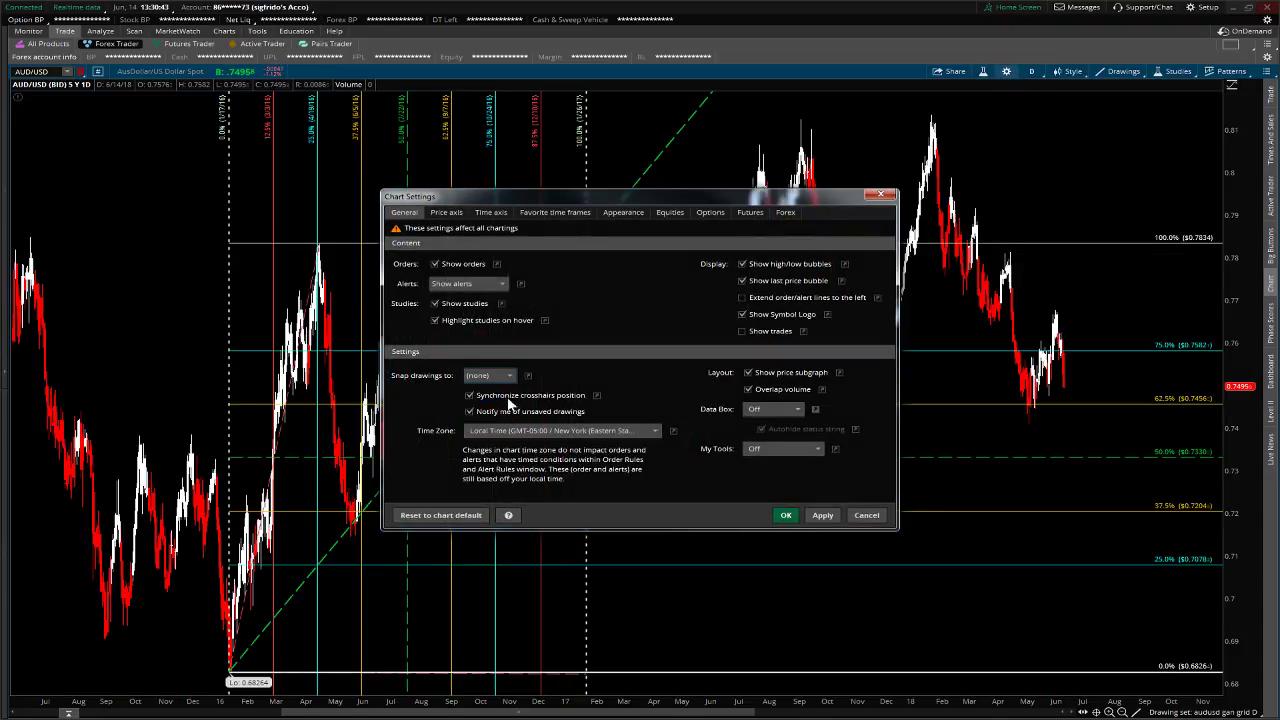
click(787, 515)
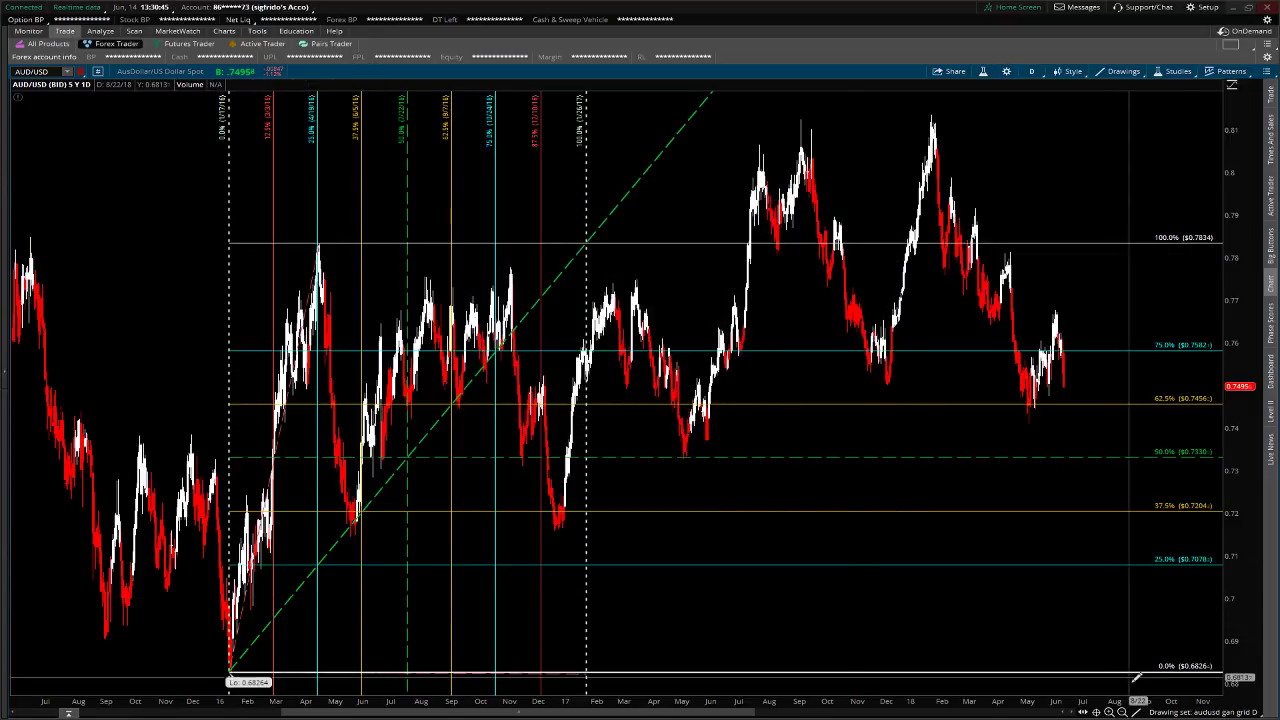
Draw a second trendline from the January 2016 low through the intersection of the 75% price level and the 100% time line
click(1136, 712)
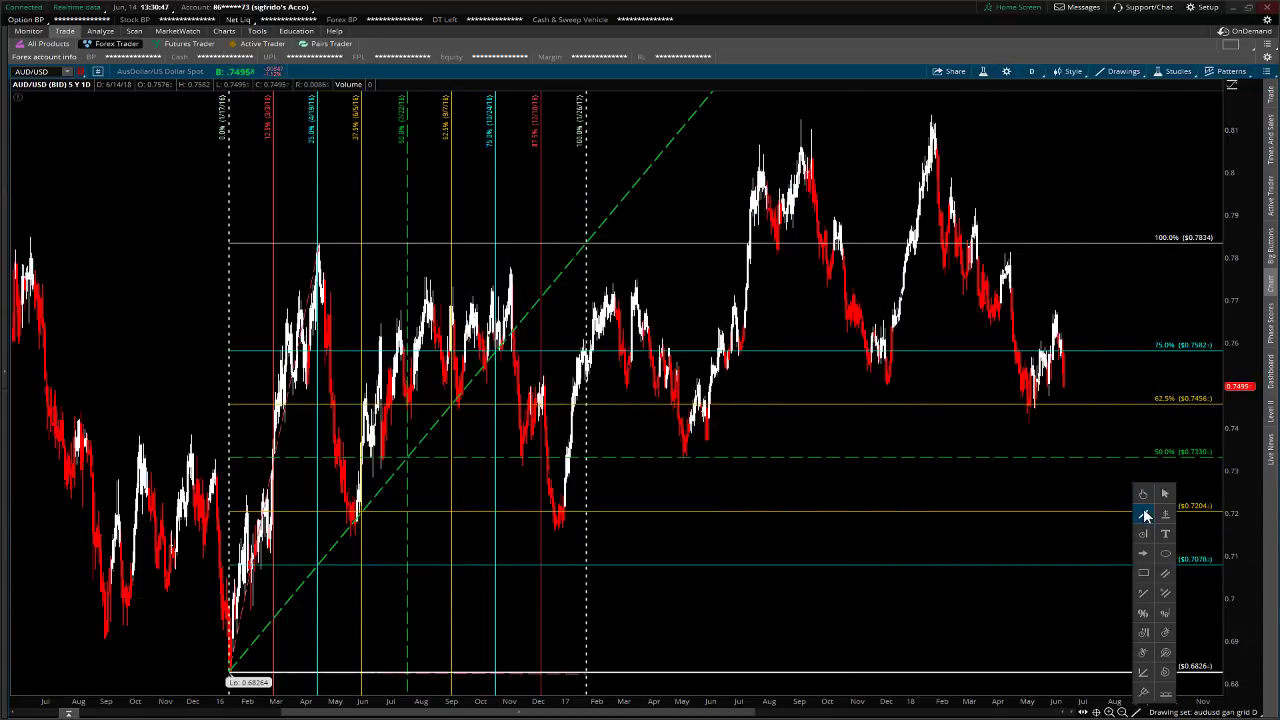
click(1145, 514)
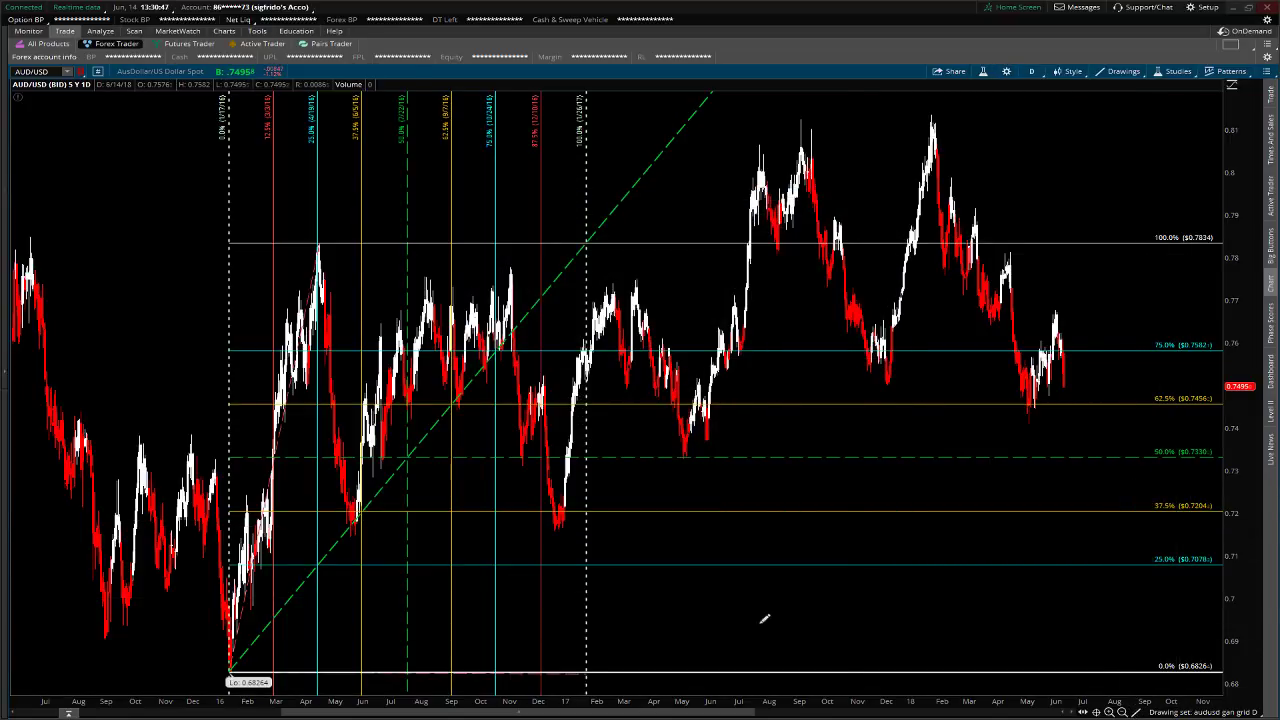
click(232, 669)
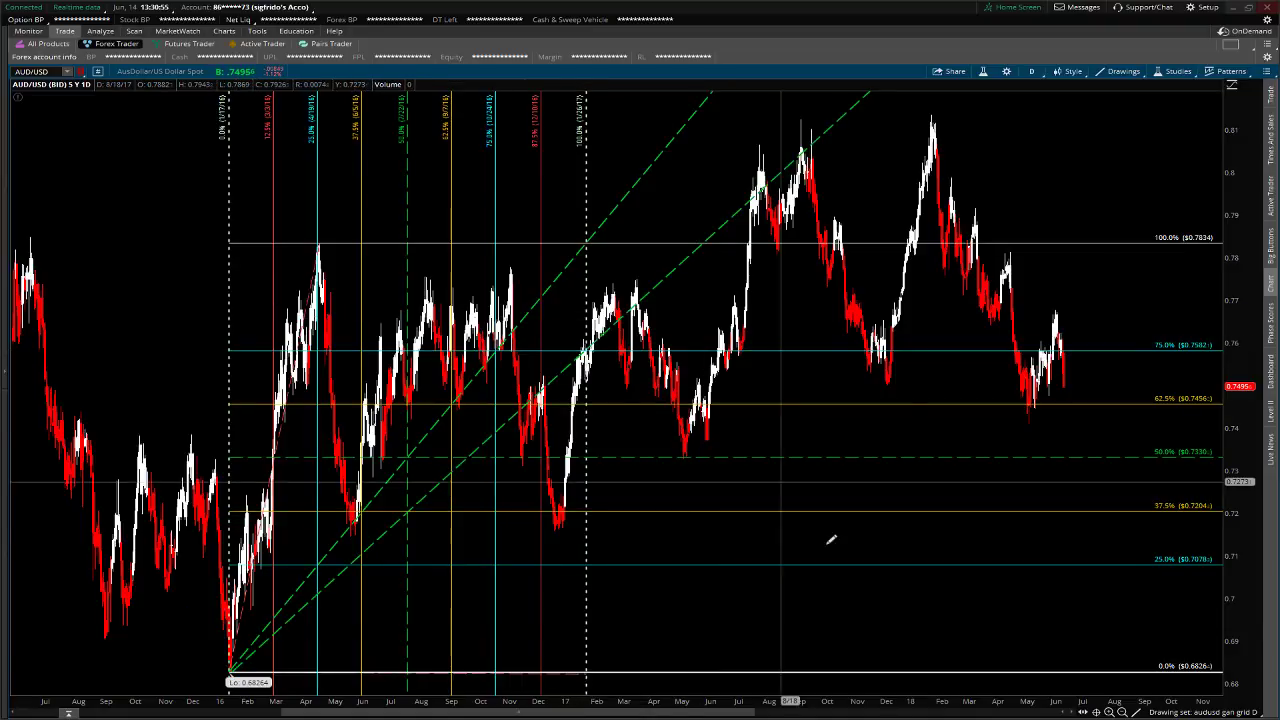
Restyle the trendline through the 75% level as a solid cyan line
click(1137, 712)
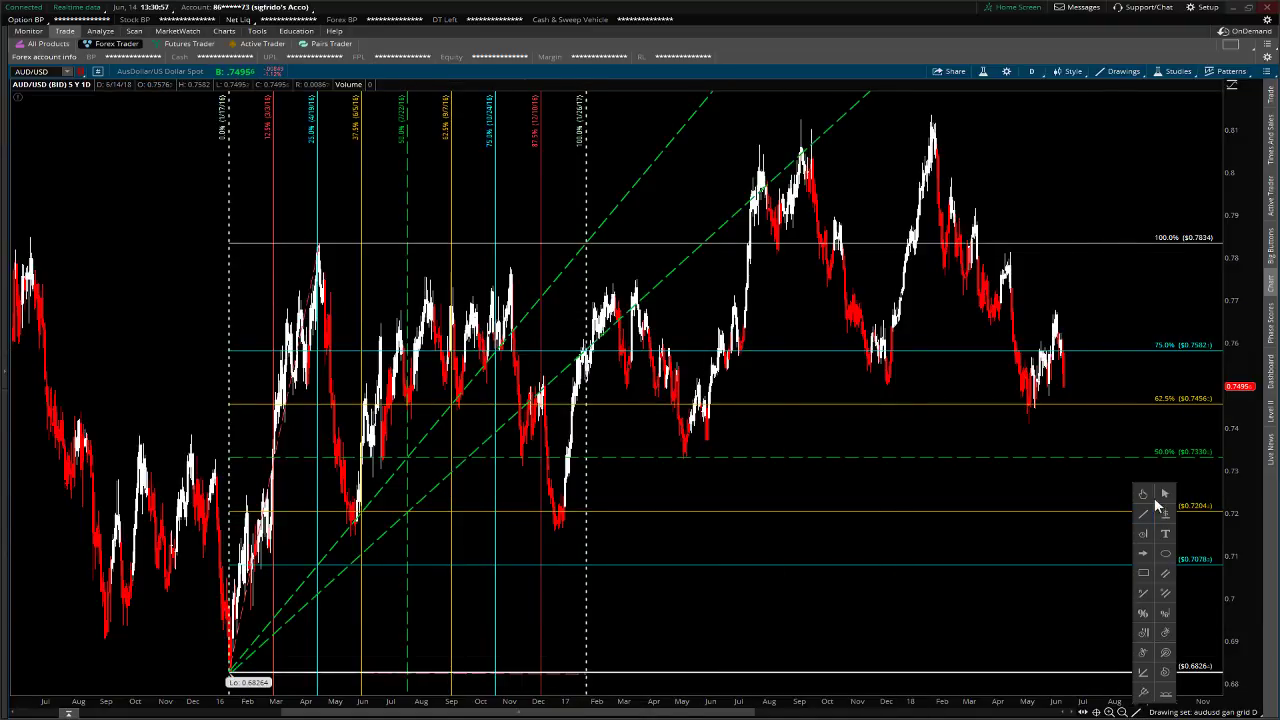
click(1164, 494)
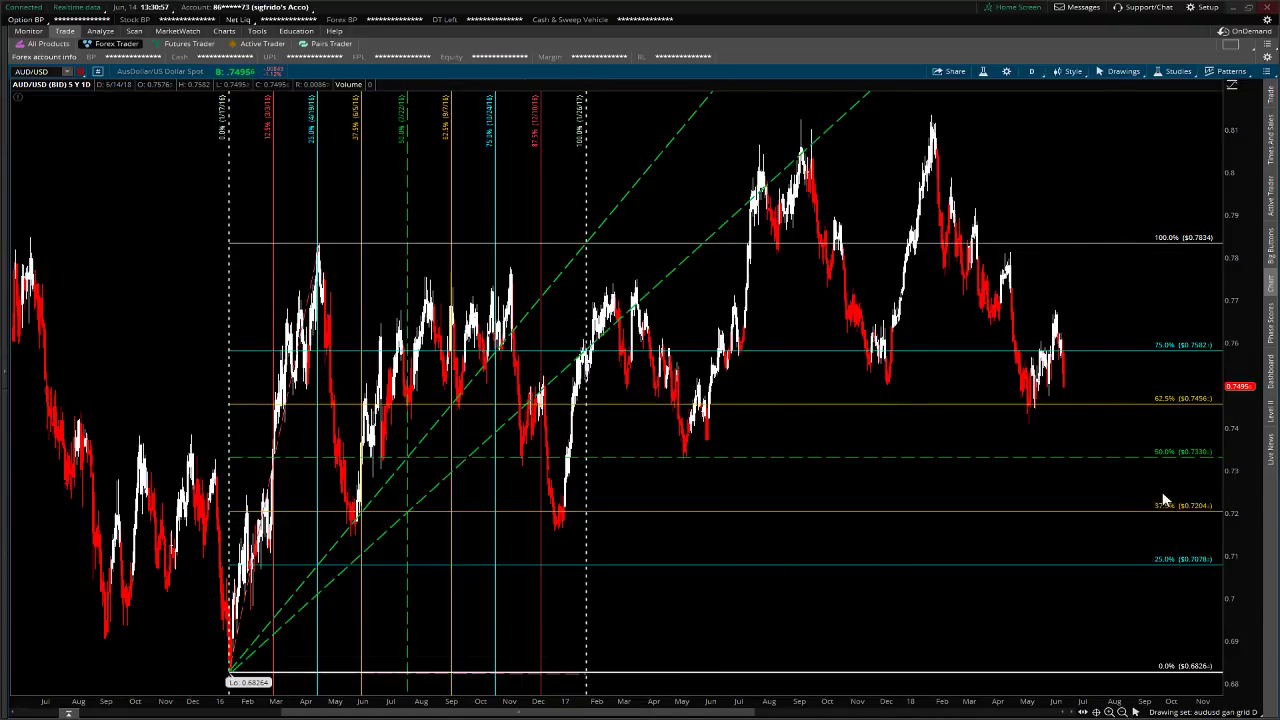
double_click(832, 122)
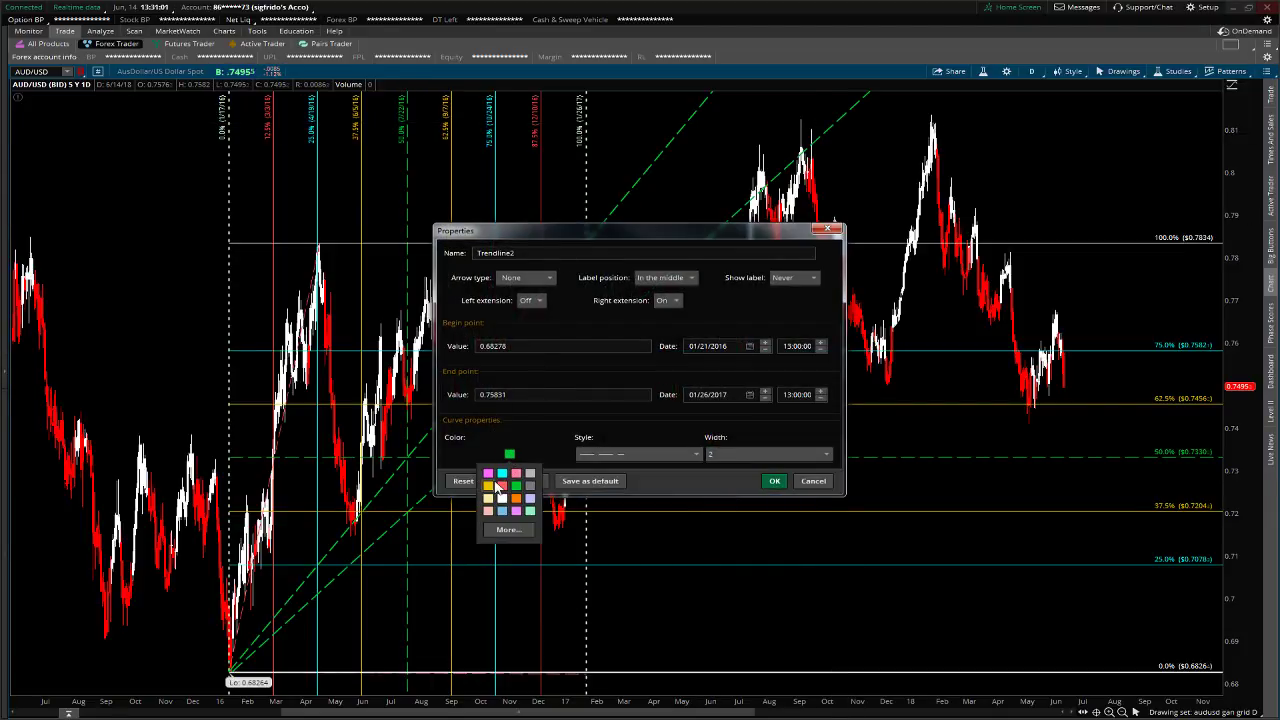
click(682, 459)
click(671, 479)
click(770, 481)
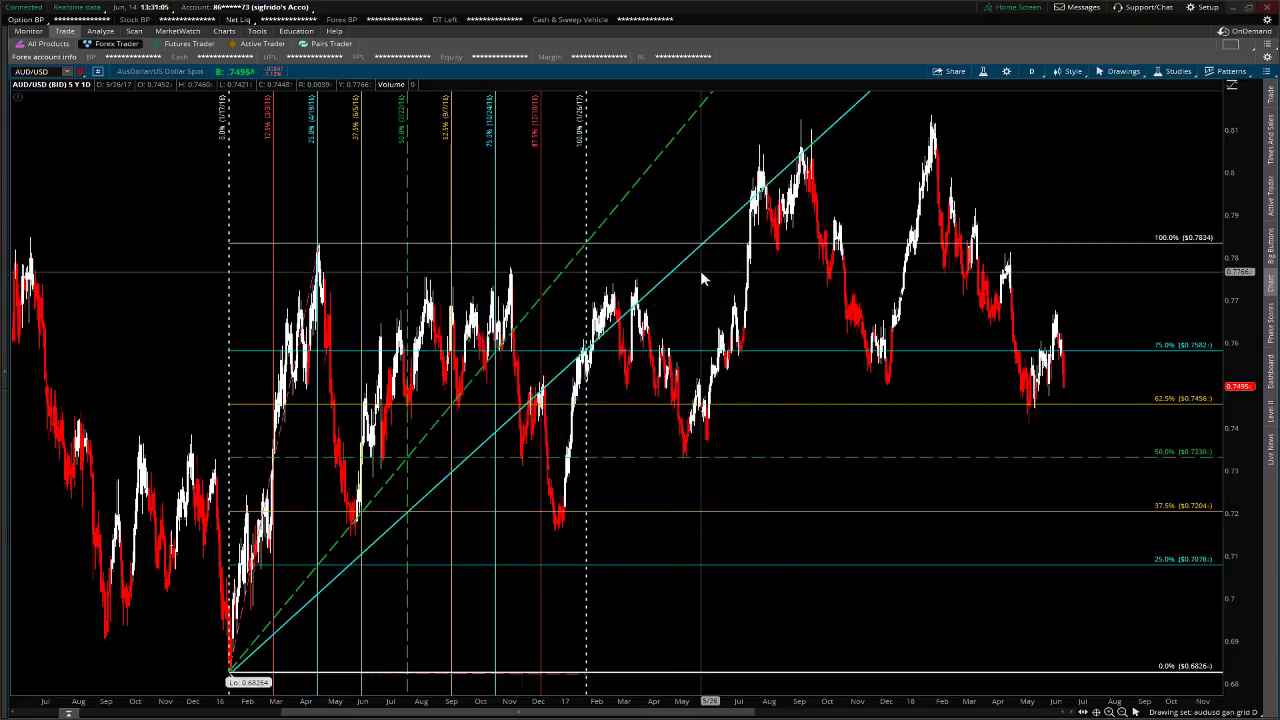
Duplicate the cyan trendline and move the copy's end point to the 50% price level on the 100% time line
right_click(686, 262)
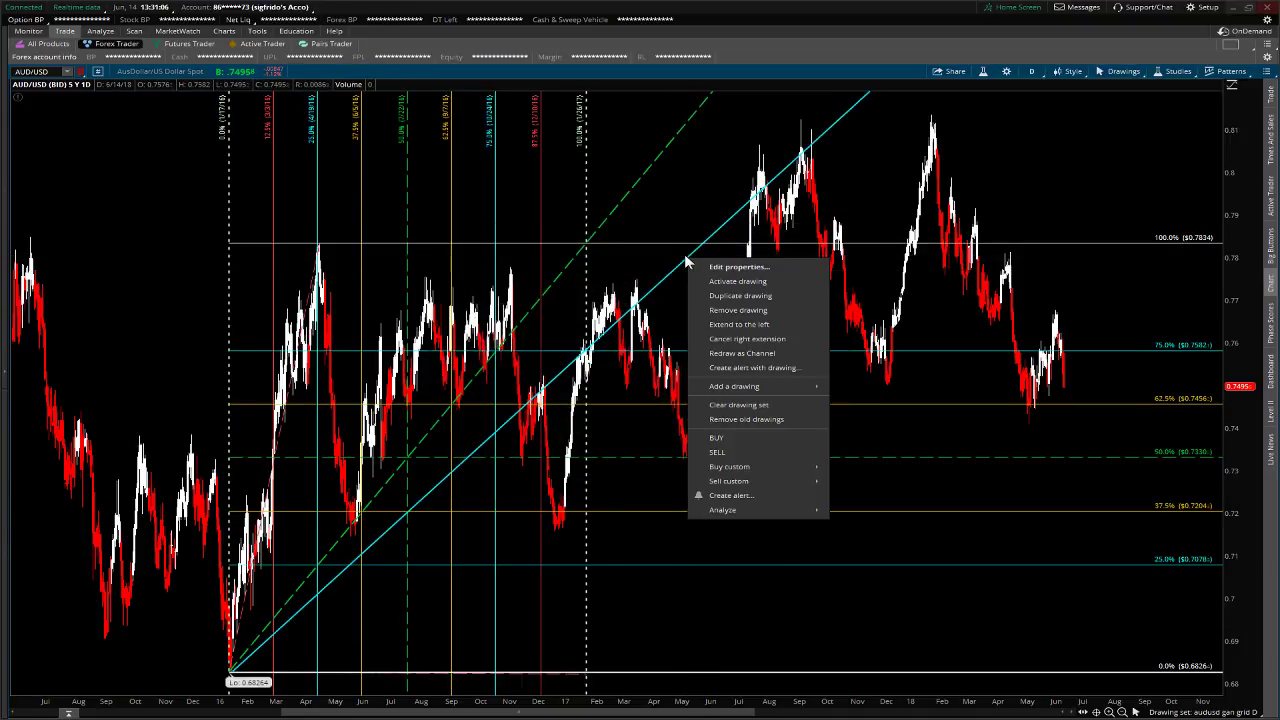
click(751, 296)
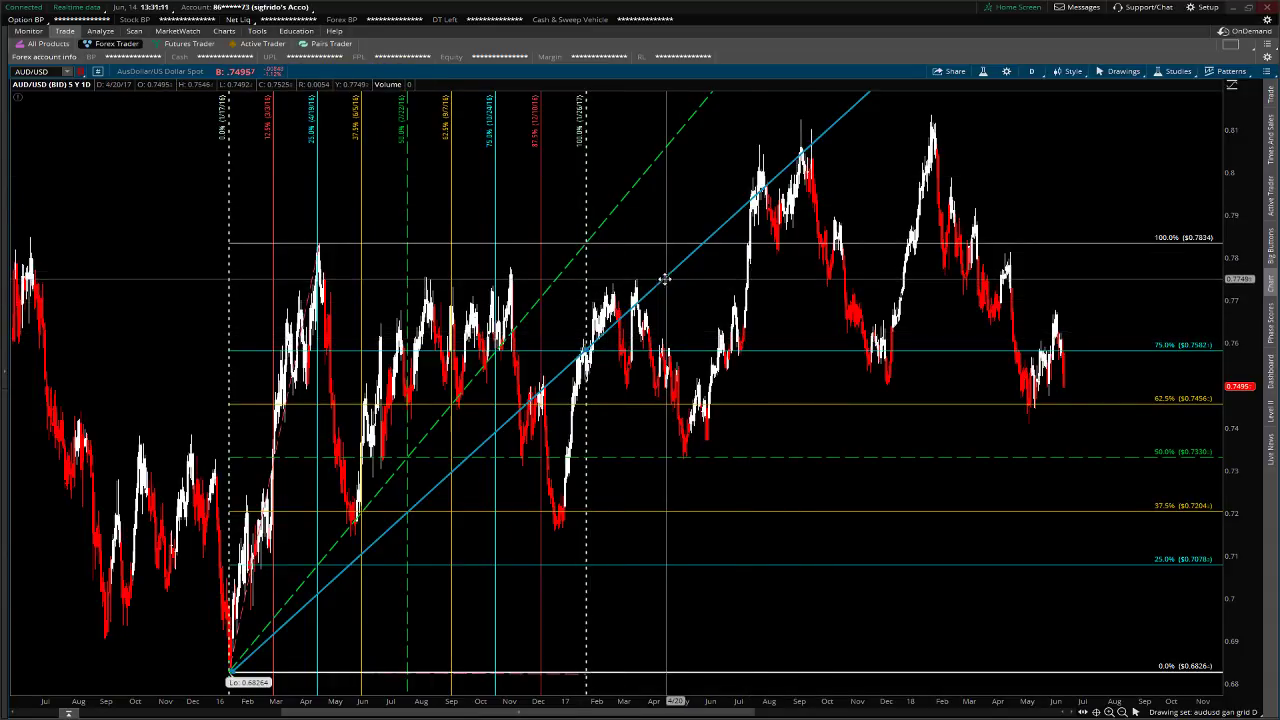
drag(590, 357, 586, 458)
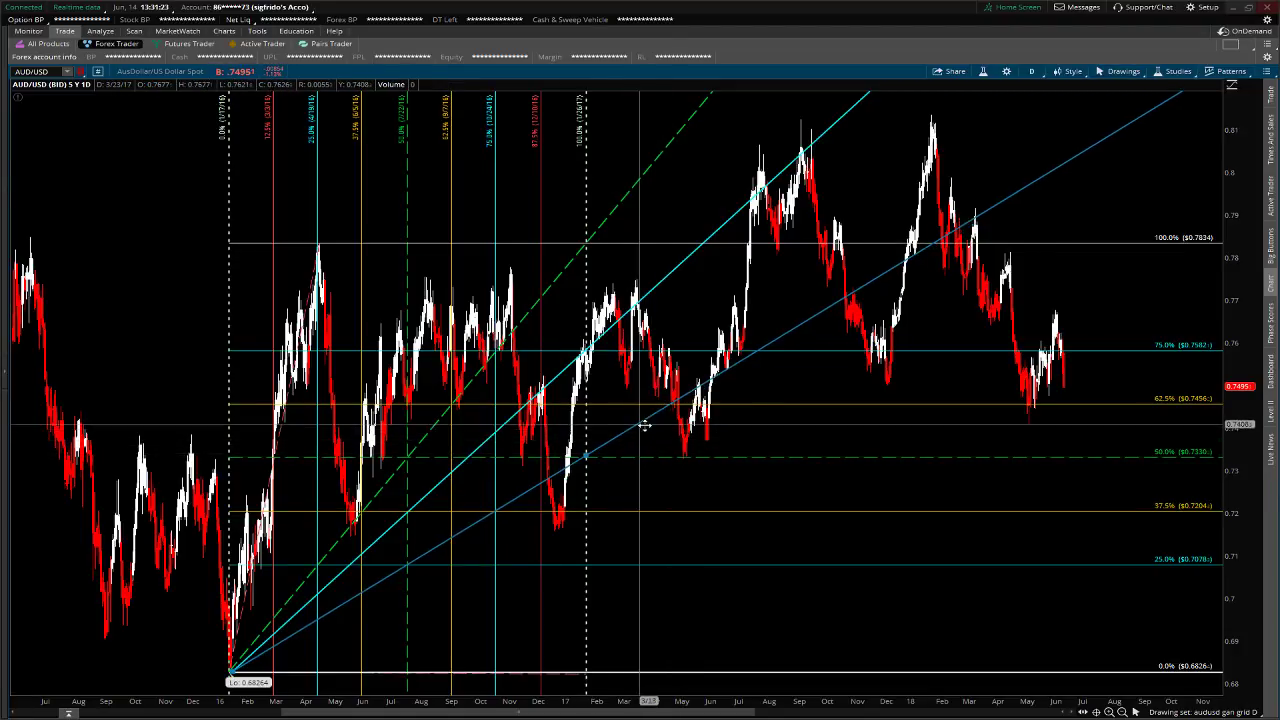
Duplicate the 50% cyan trendline and move the copy's end point to the 25% price level at the 100% time line
right_click(637, 429)
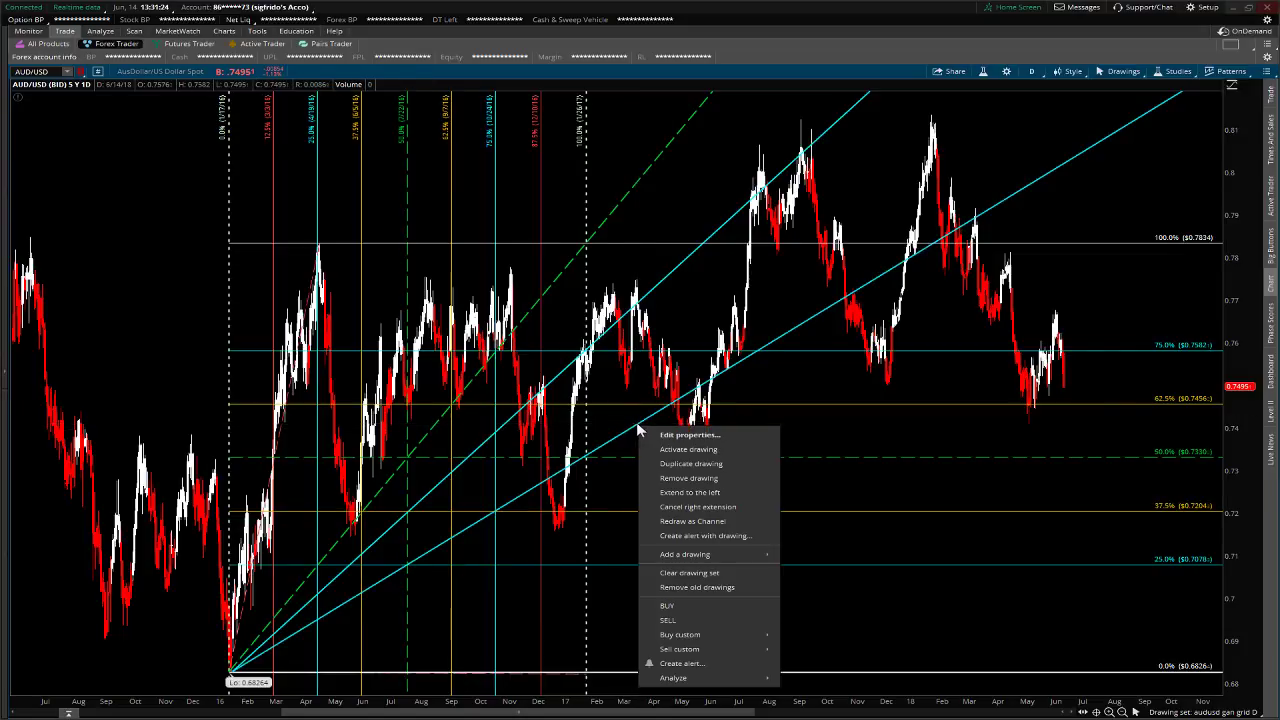
click(688, 464)
mouse_move(586, 456)
mouse_down()
mouse_move(589, 577)
mouse_move(584, 566)
mouse_up()
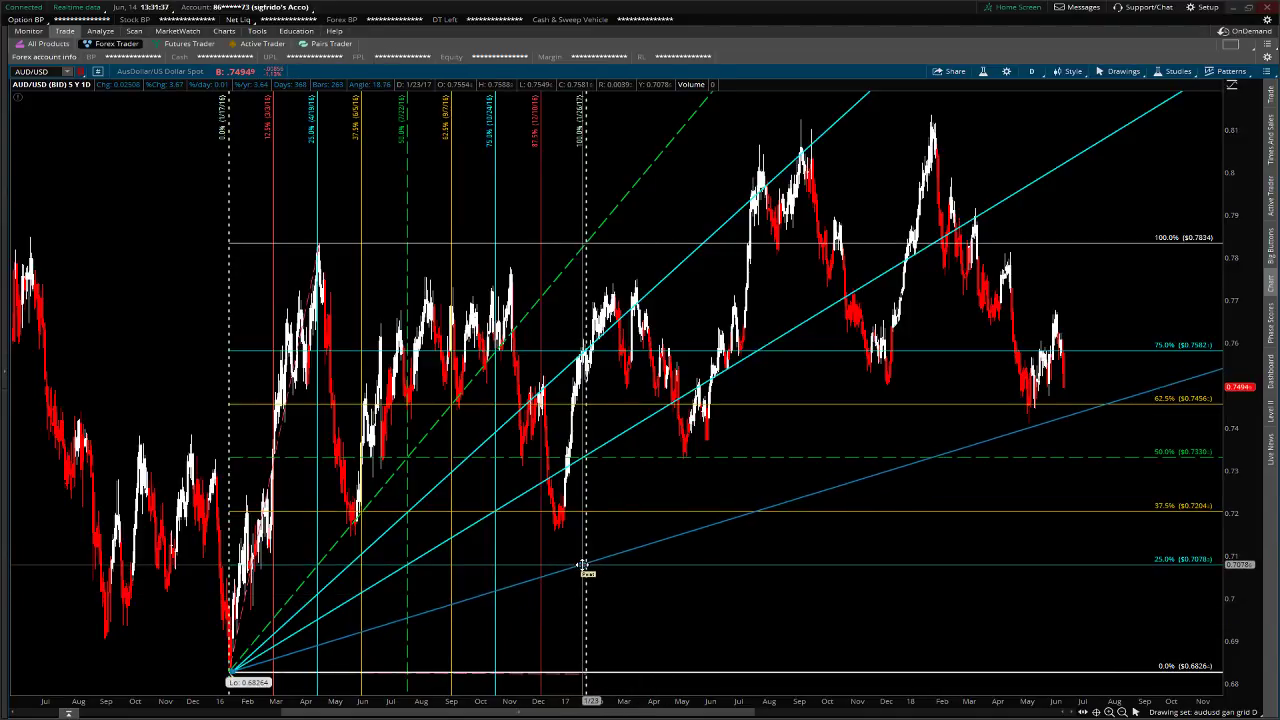
click(671, 588)
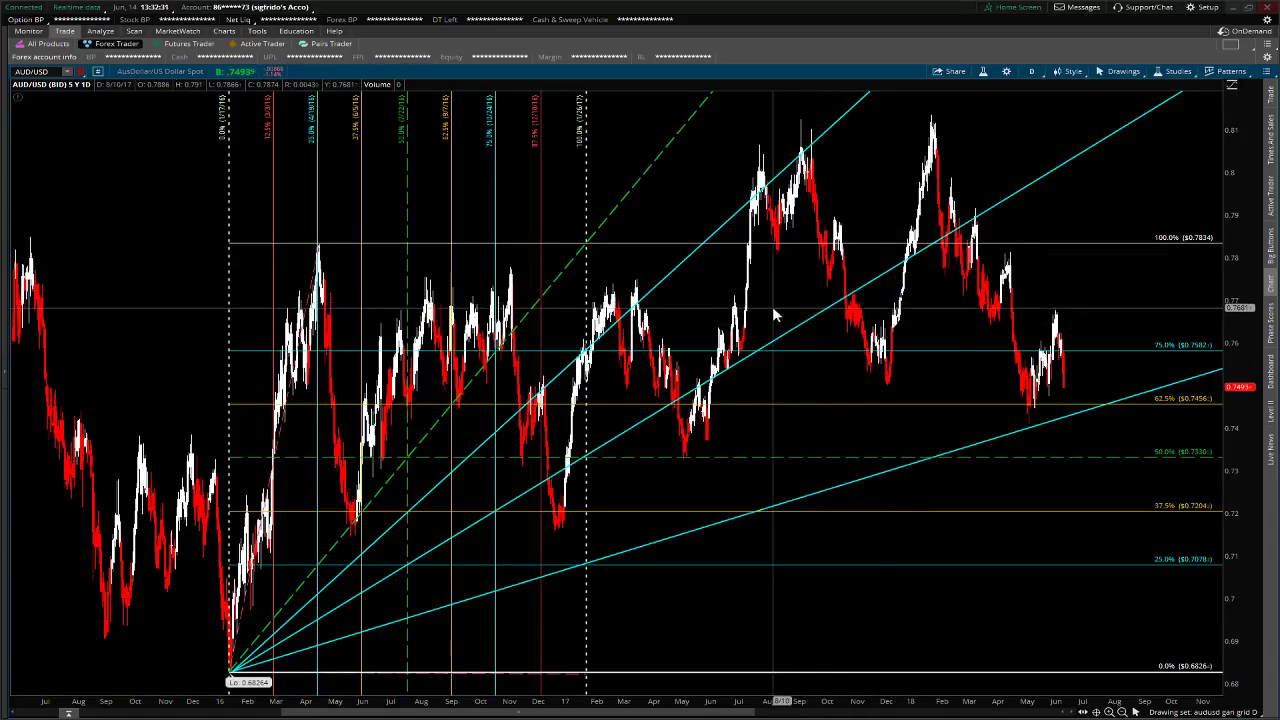
Examine the 2017–2018 price action against the cyan trendlines and the 62.5%, 75% and 100% price levels
drag(750, 318, 1046, 263)
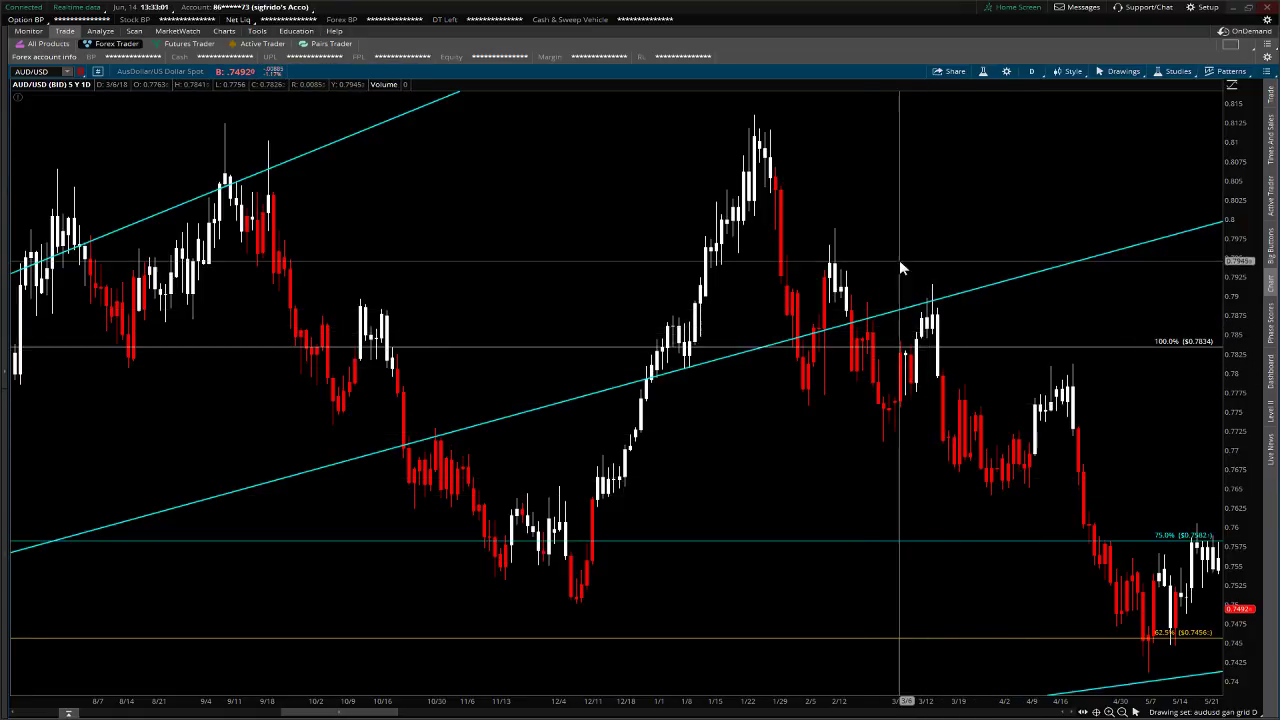
drag(373, 716, 714, 677)
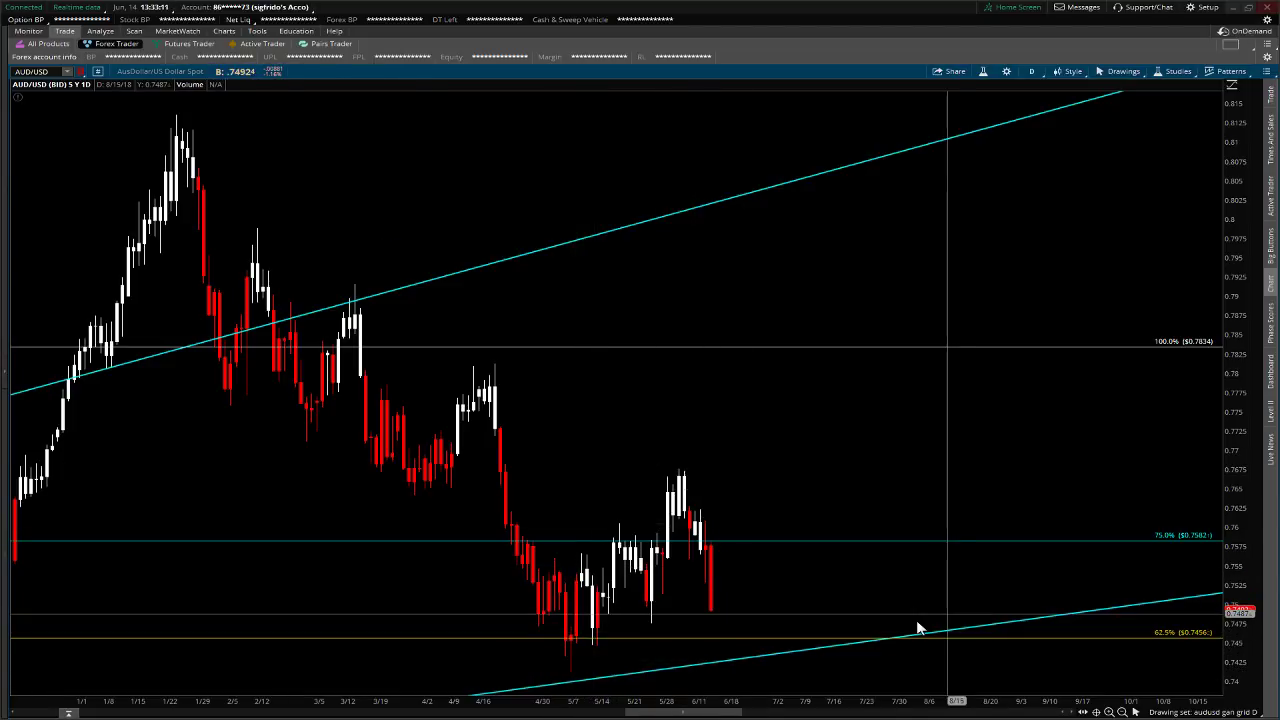
click(1121, 711)
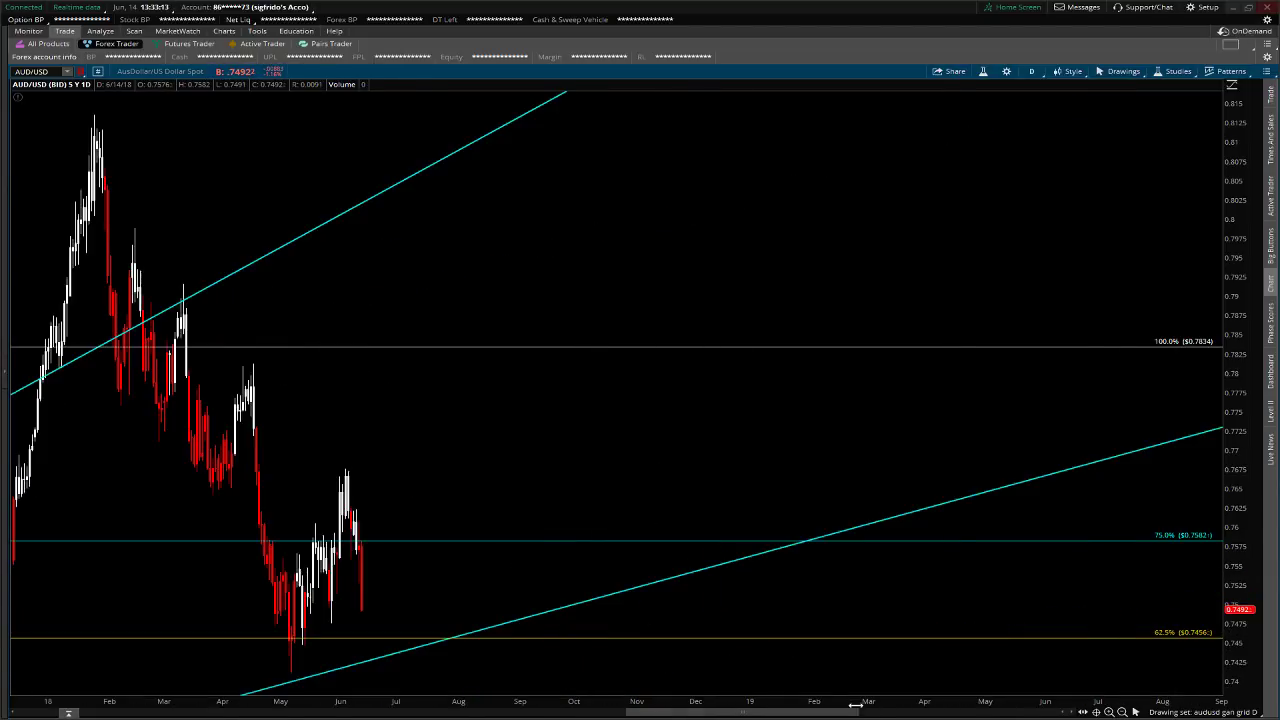
drag(810, 716, 695, 716)
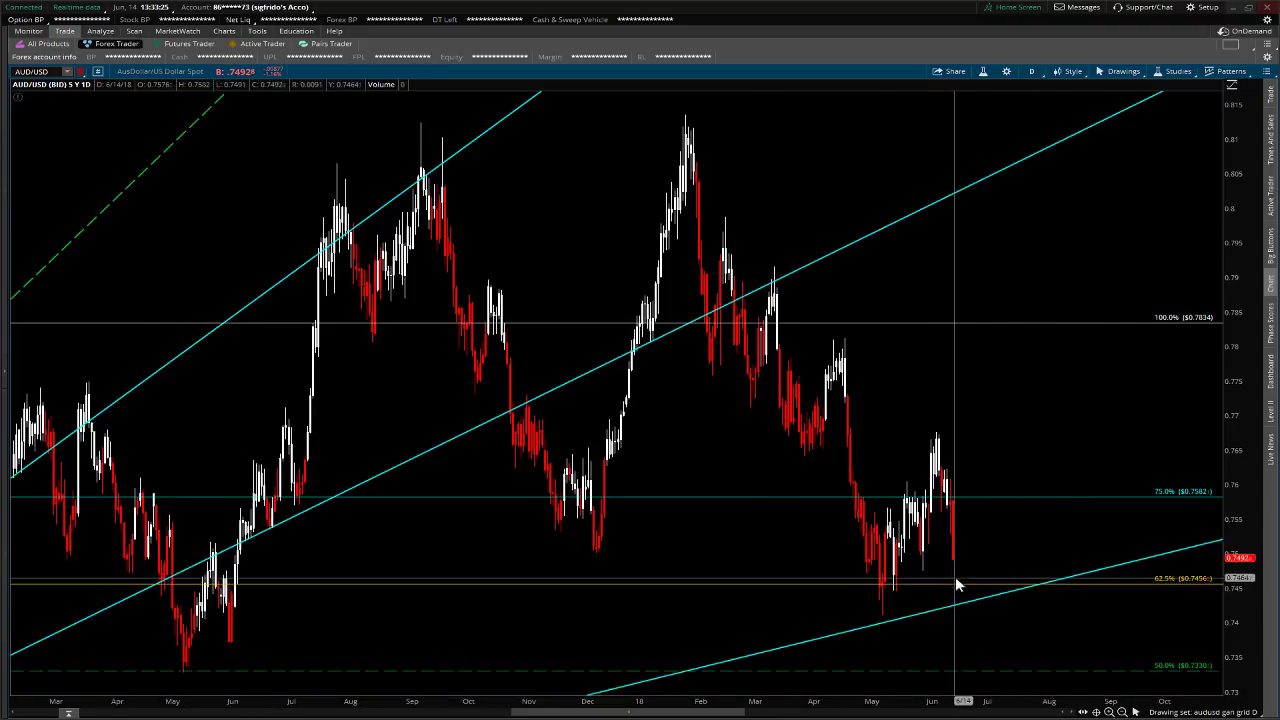
click(1124, 710)
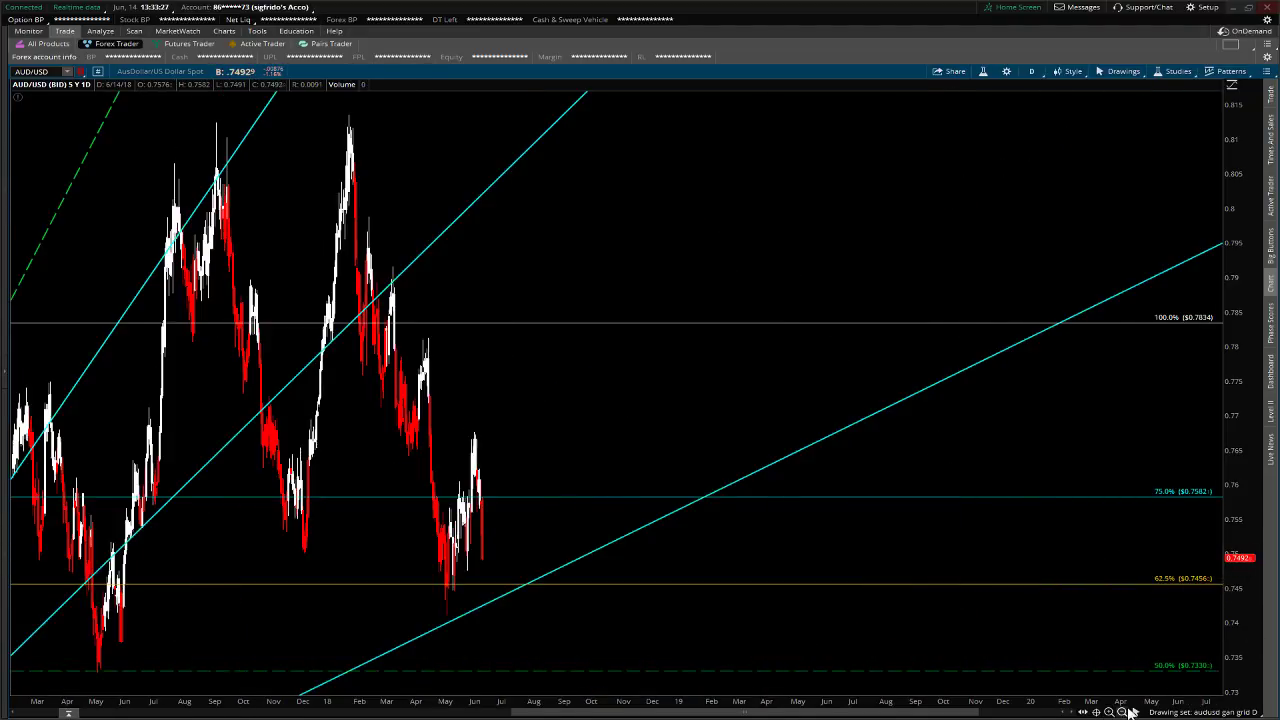
click(1124, 710)
drag(950, 714, 860, 714)
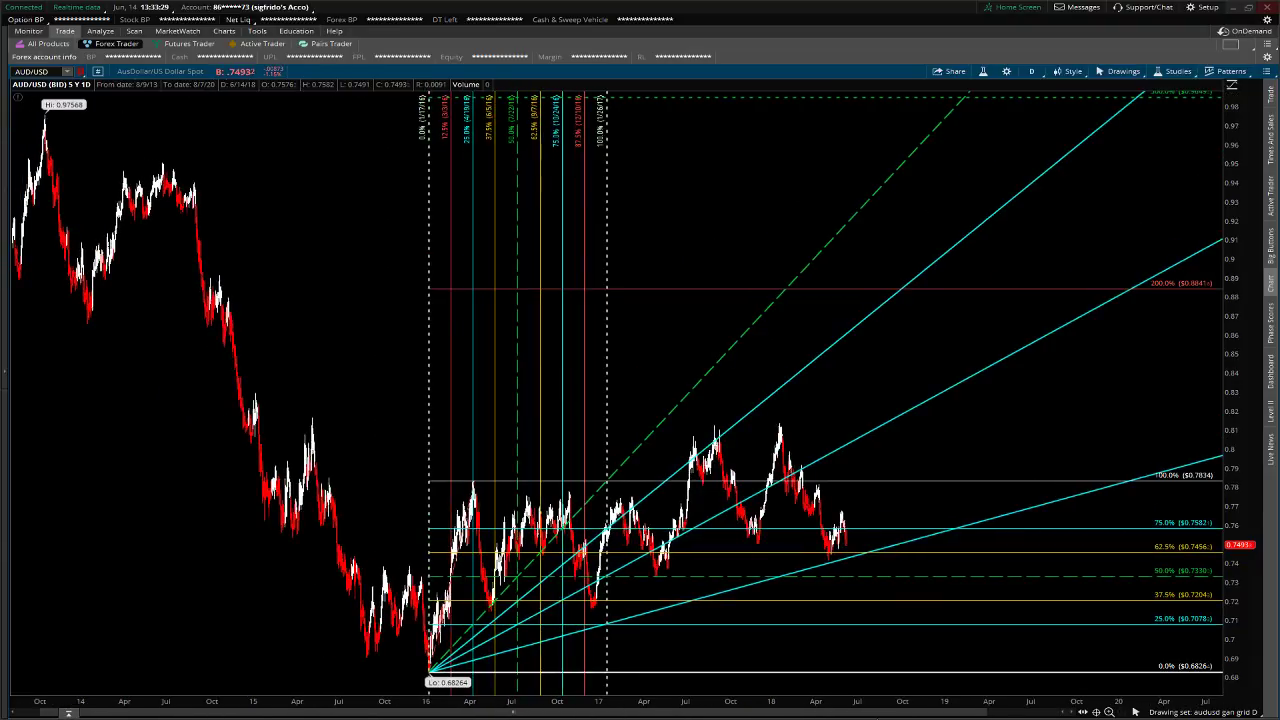
Duplicate the Fibonacci Time Ratios and align the copy's 0% line with the original's 100% line at 1/26/17
right_click(608, 374)
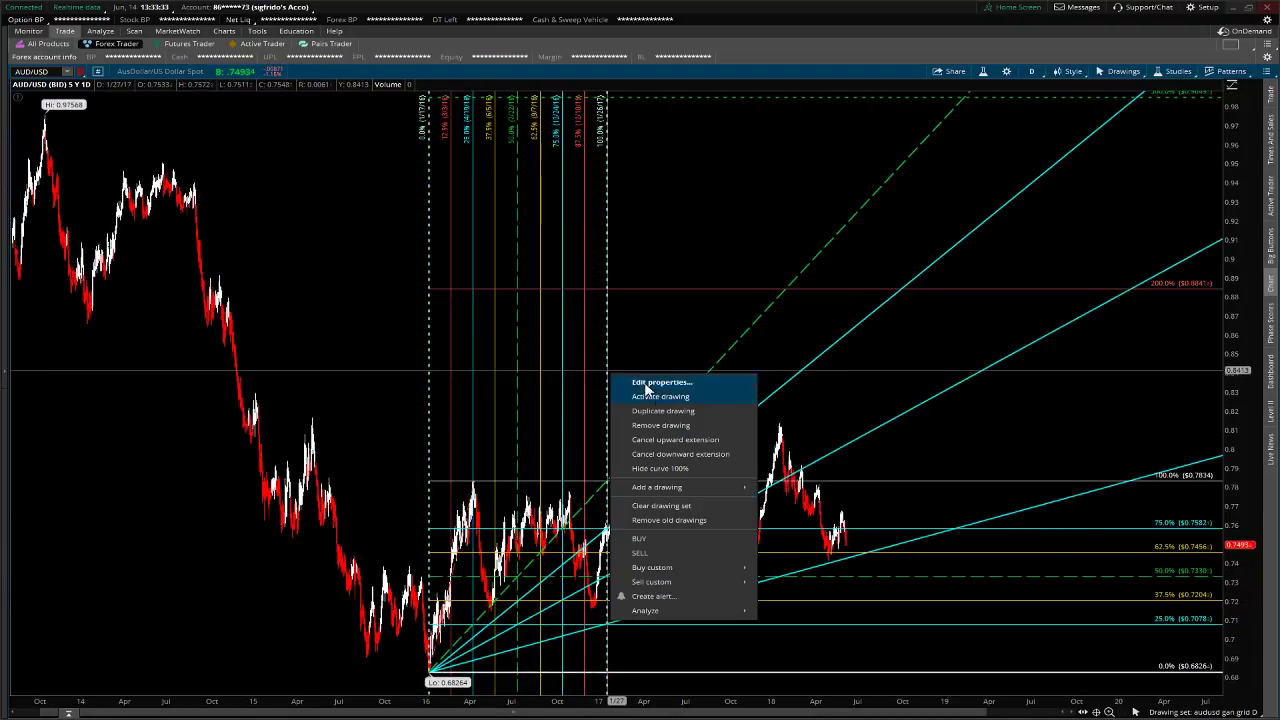
click(592, 414)
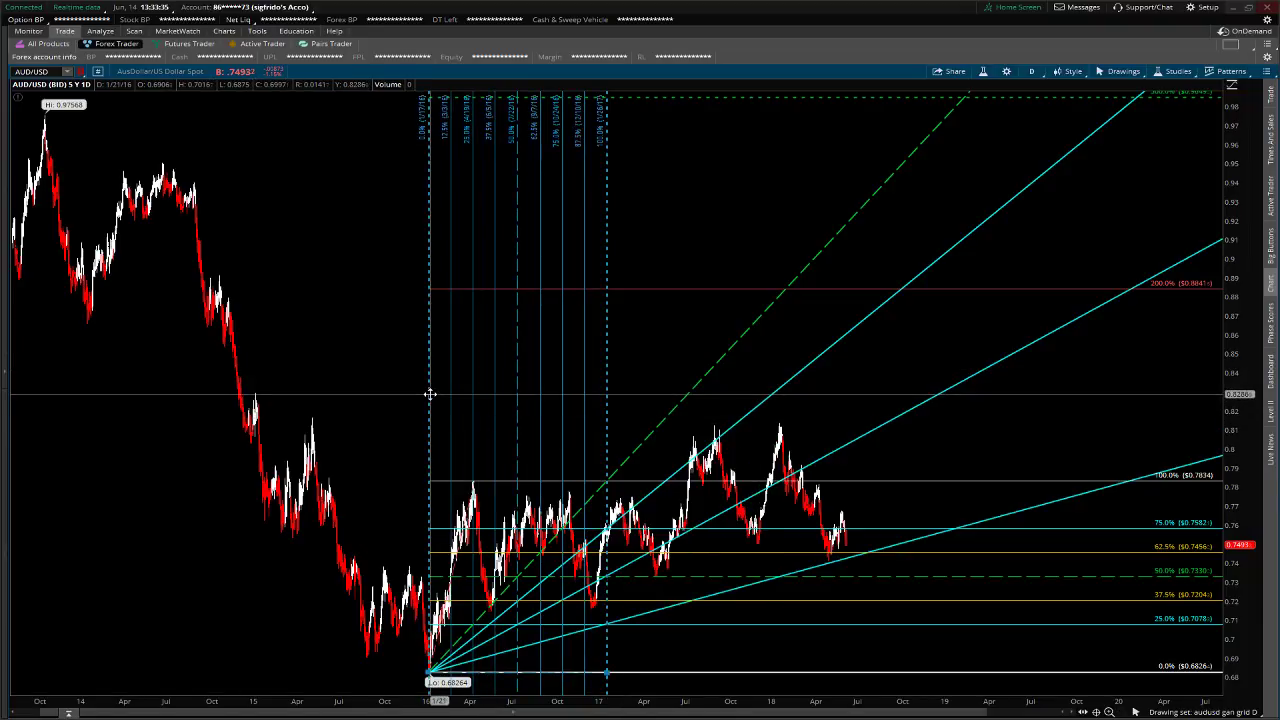
mouse_move(430, 390)
mouse_down()
mouse_move(611, 386)
mouse_move(597, 389)
mouse_up()
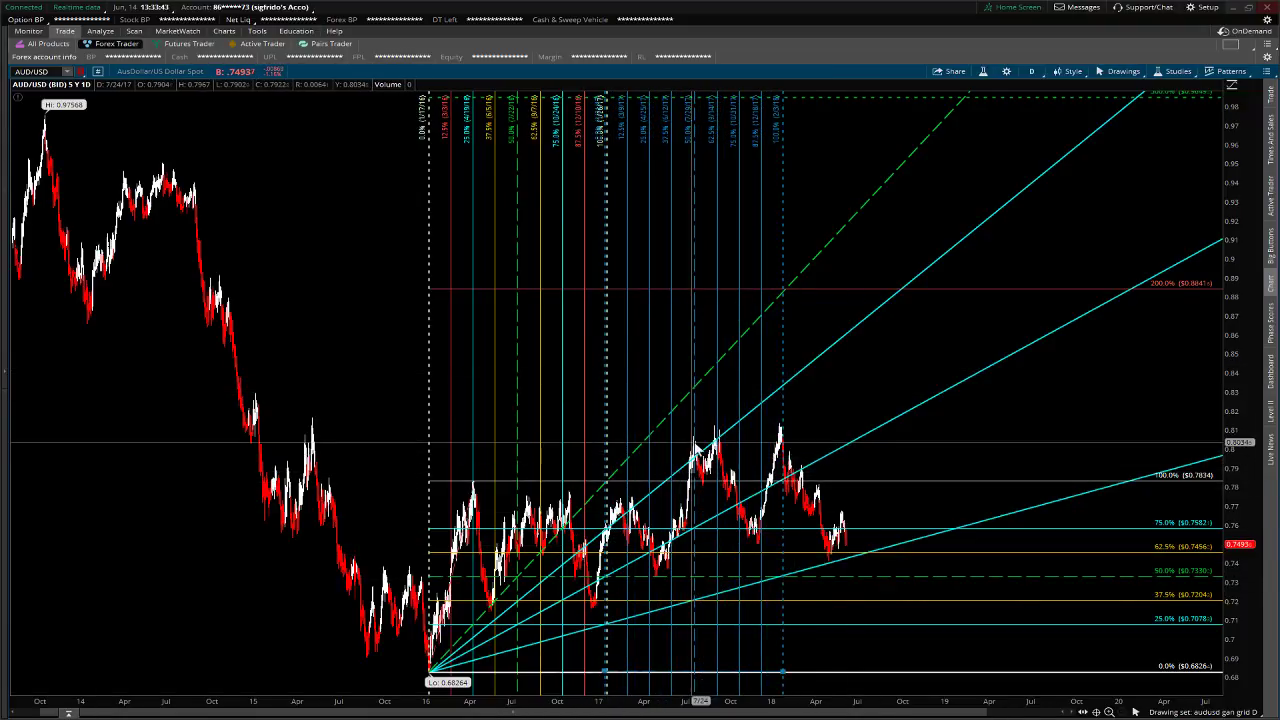
drag(851, 430, 560, 452)
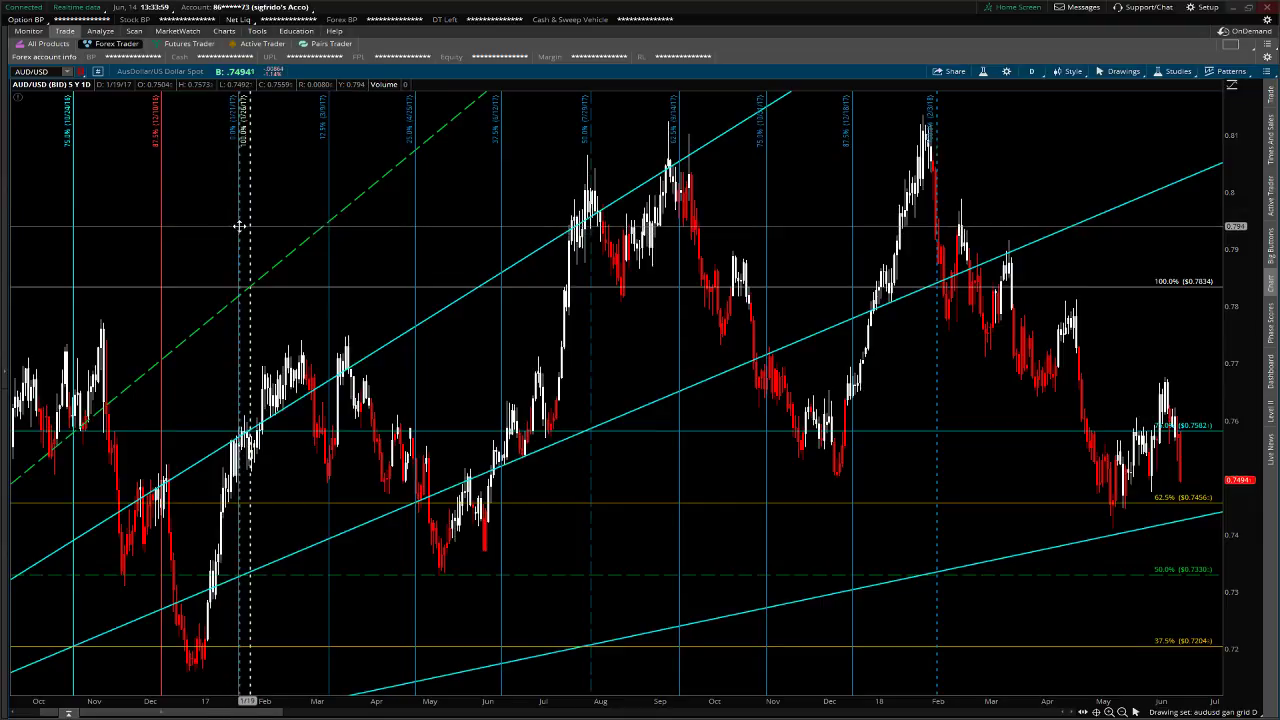
drag(240, 226, 250, 222)
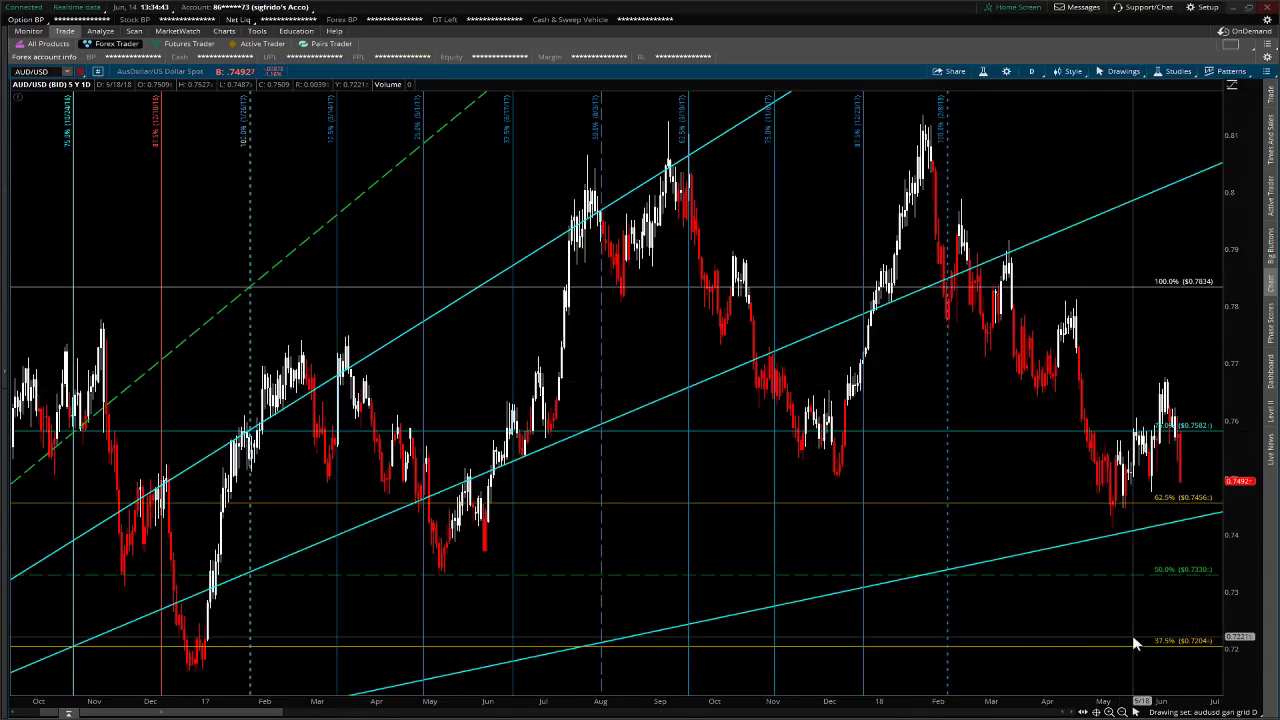
Duplicate the second set of time ratios and place the copy's 0% line on its 100% line at 2/8/18
click(1122, 711)
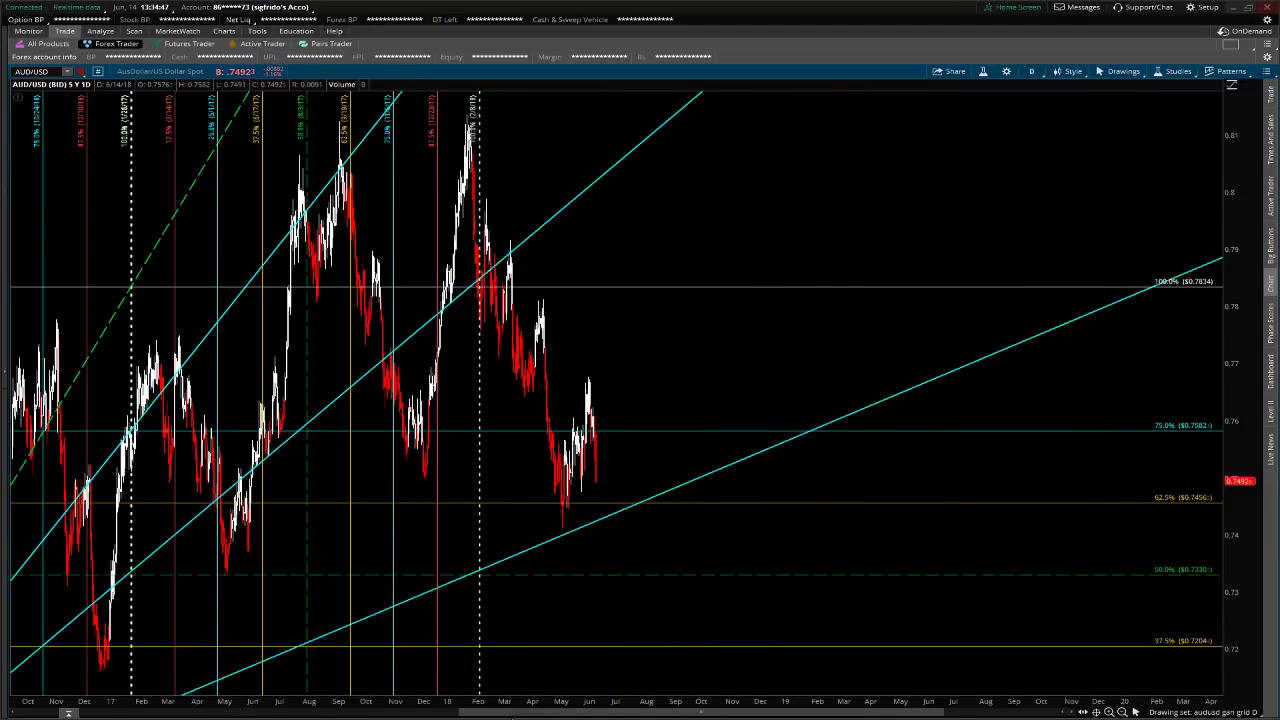
drag(553, 713, 403, 716)
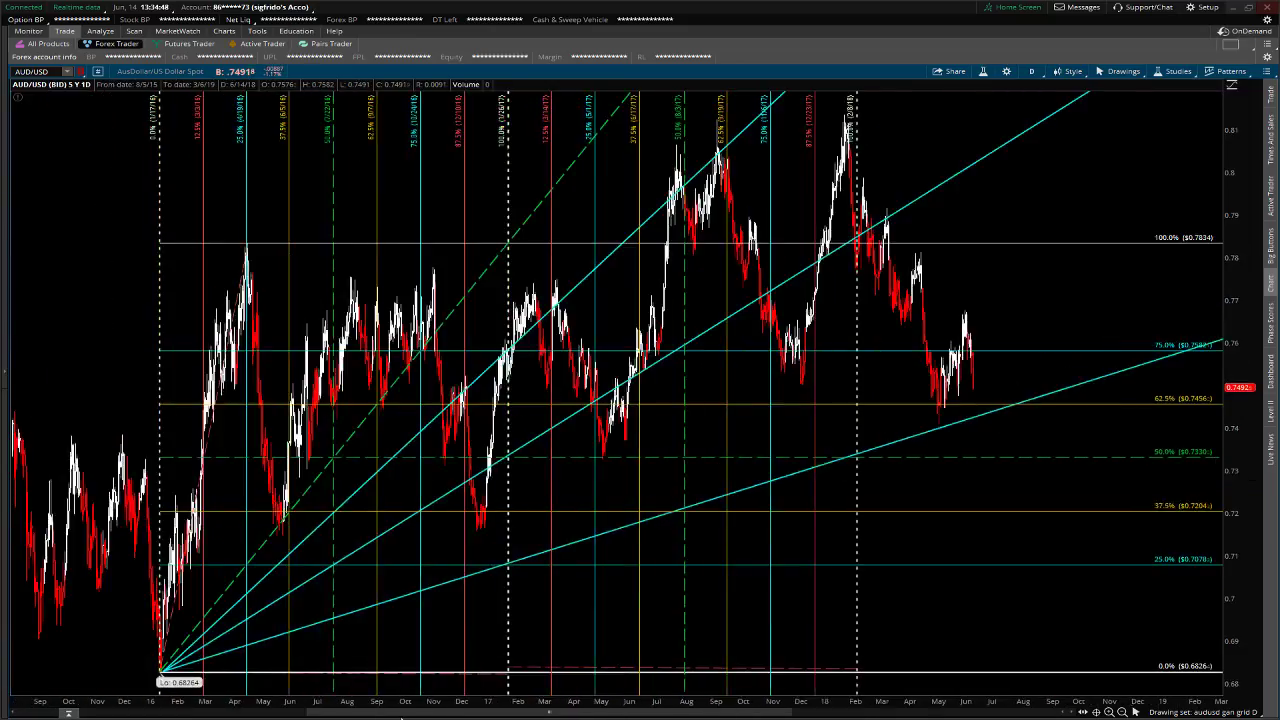
right_click(859, 611)
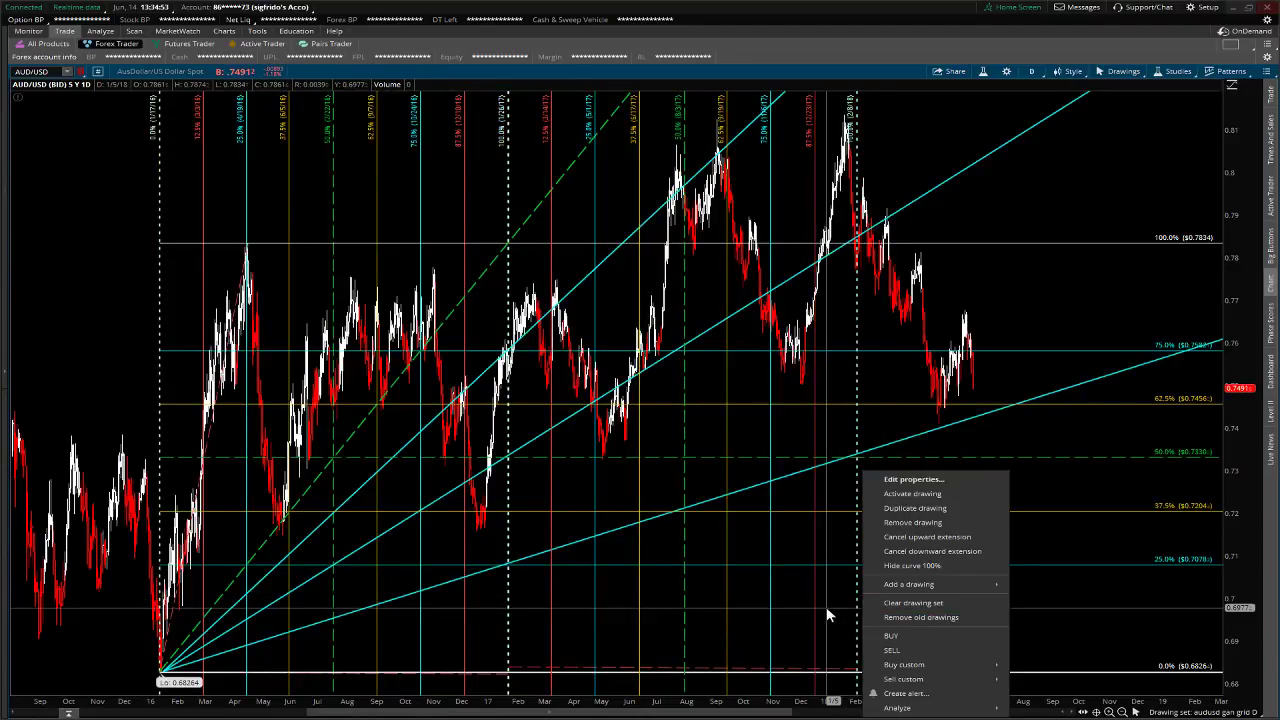
click(823, 611)
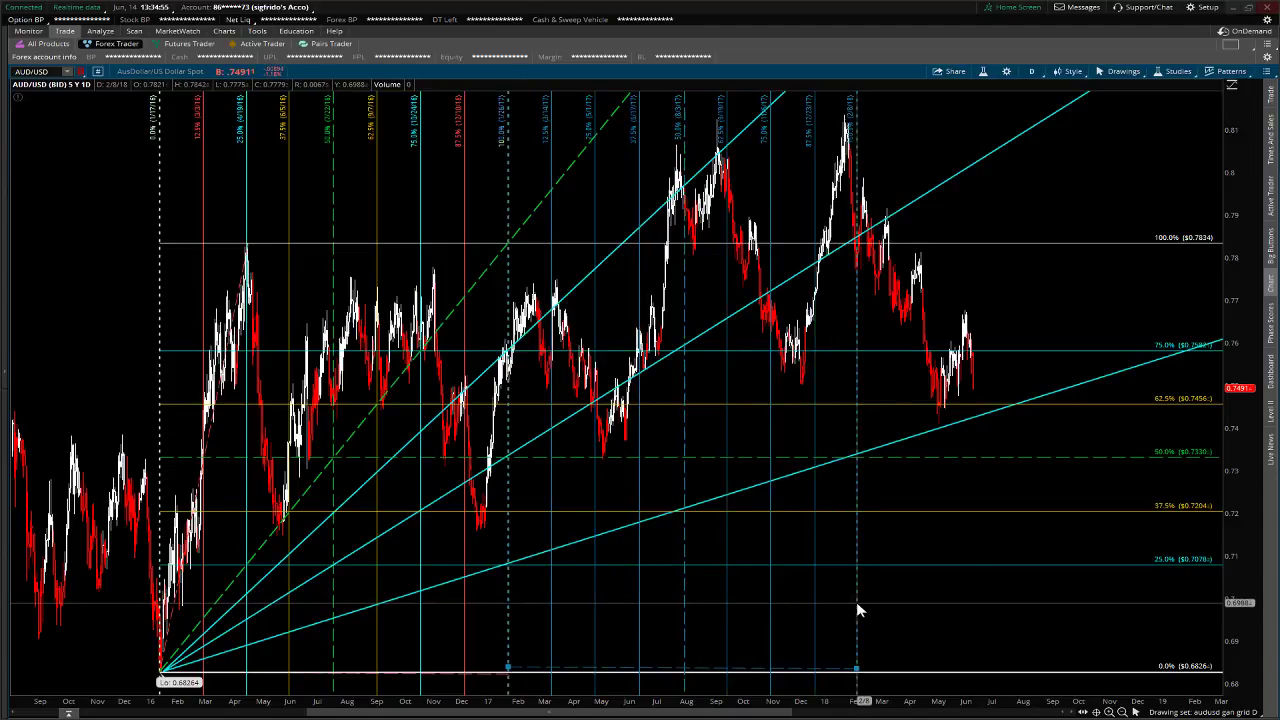
right_click(857, 609)
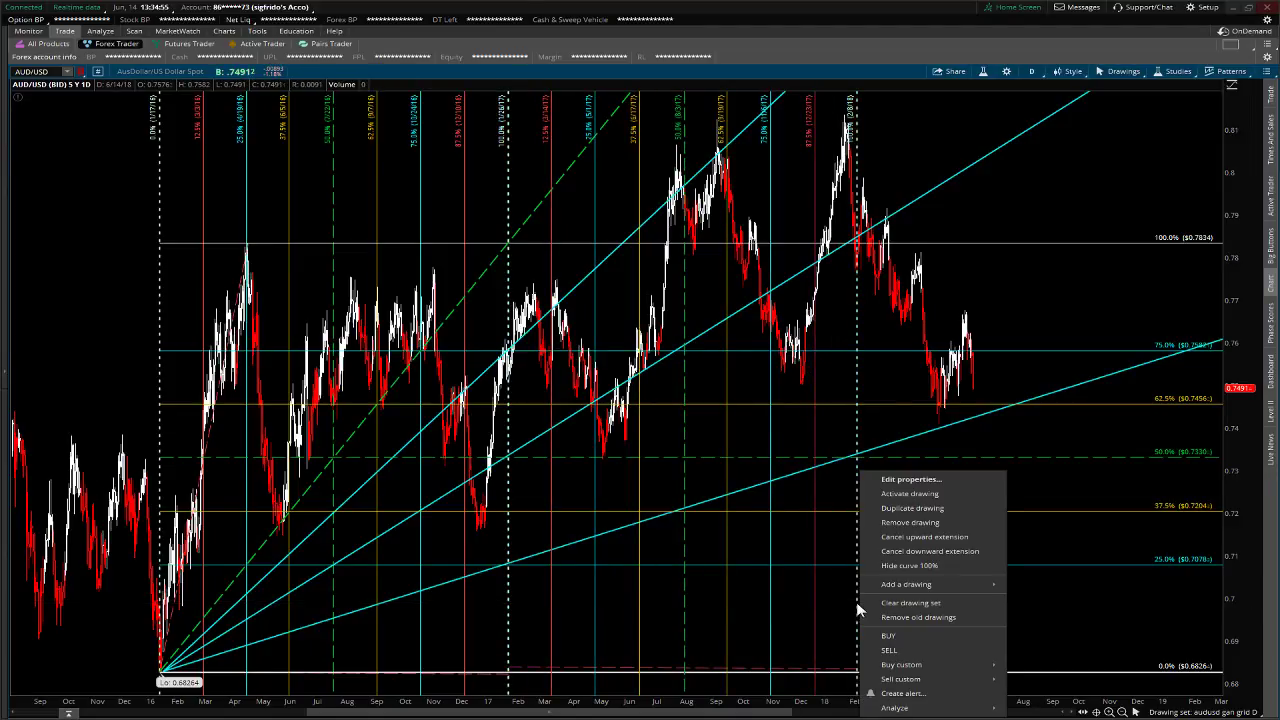
click(925, 515)
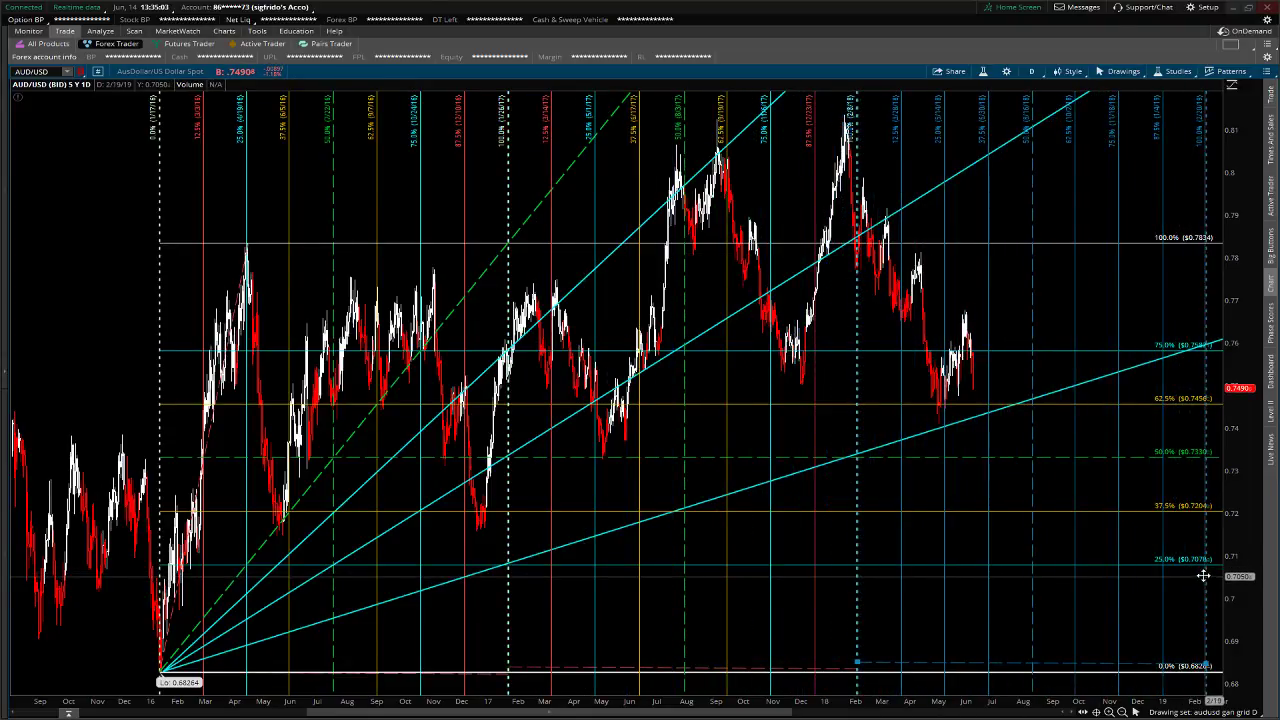
click(831, 536)
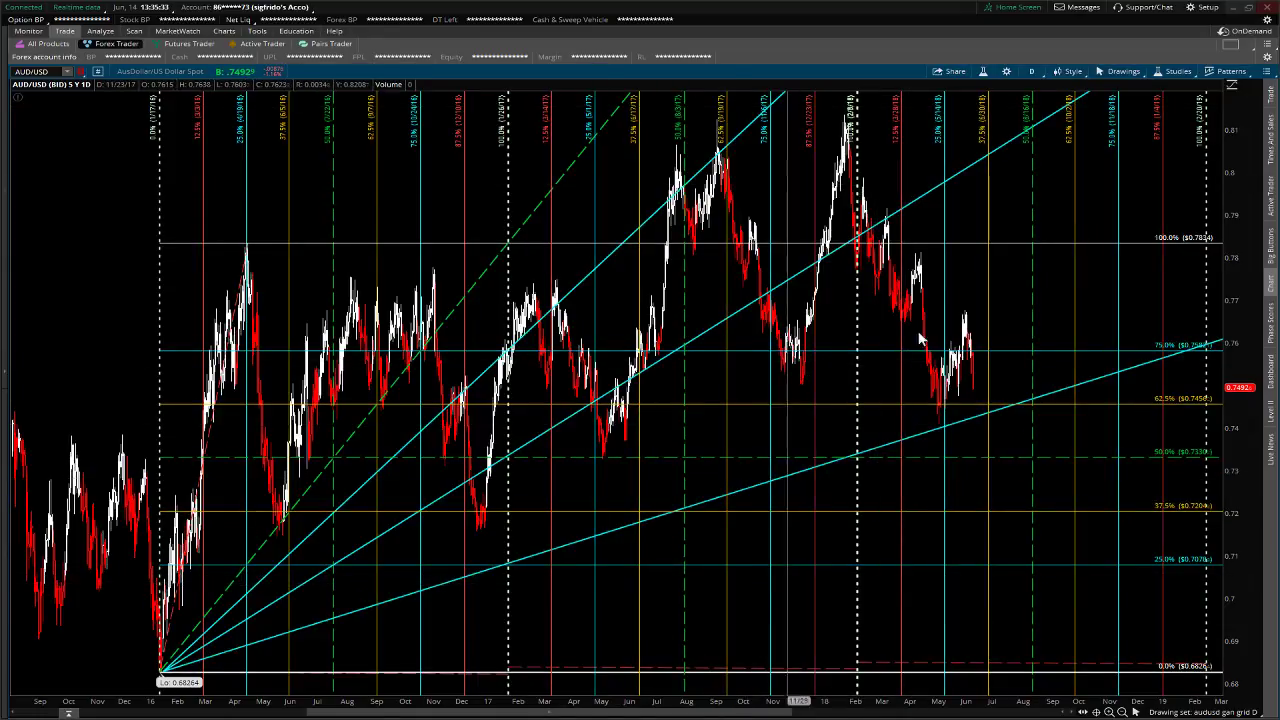
Compare the daily AUD/USD price action under the AUDUSD Gann Grid M, audusd gan grid D and Audusd gann grid W drawing sets
click(1190, 712)
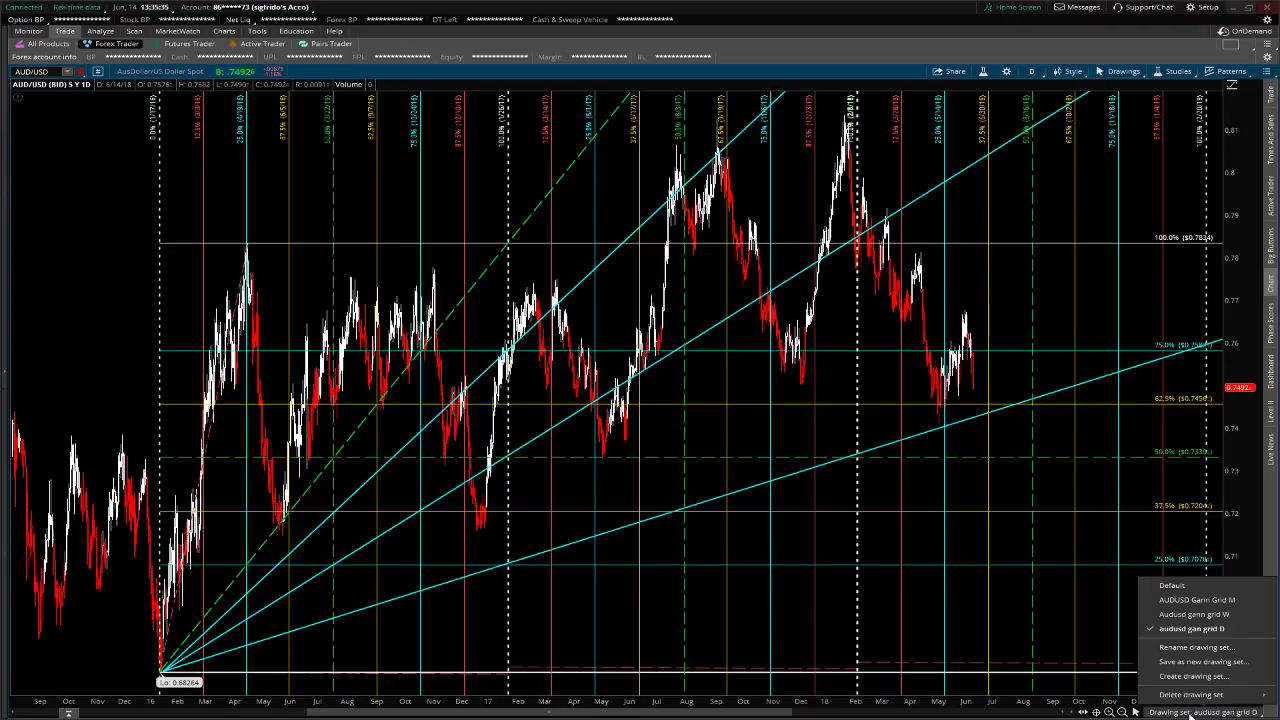
click(1206, 598)
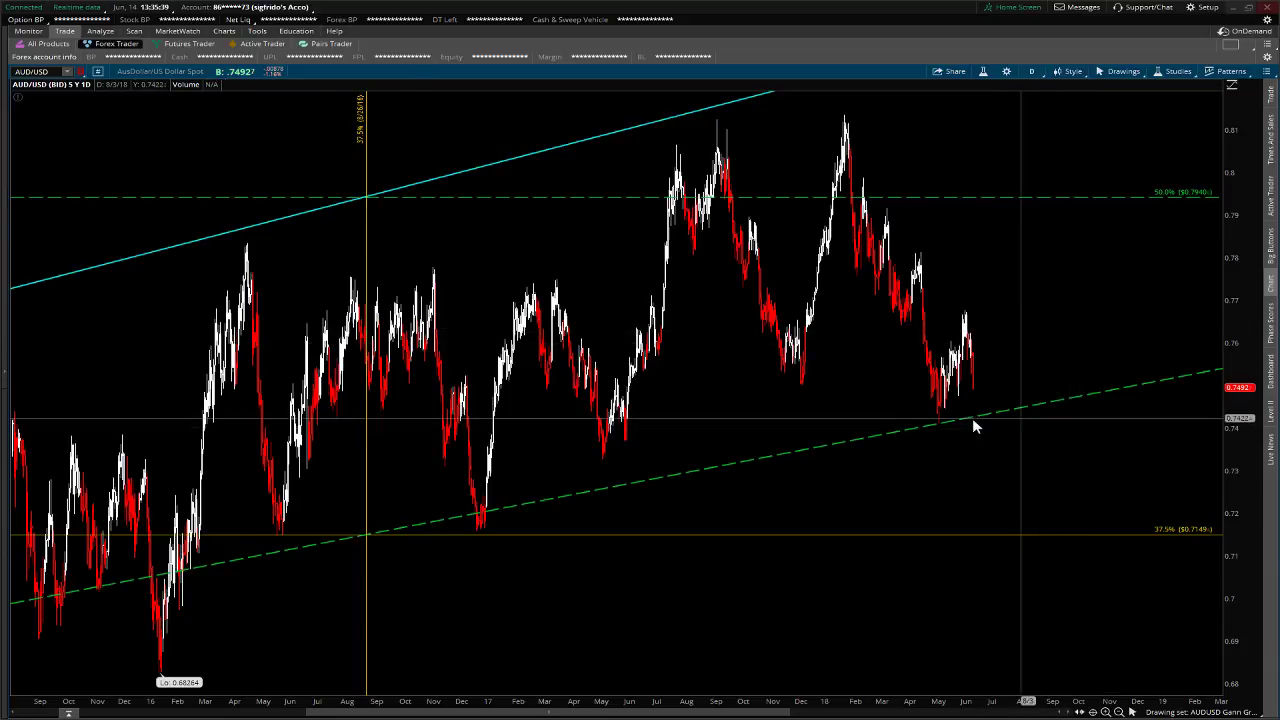
click(1197, 712)
click(1218, 630)
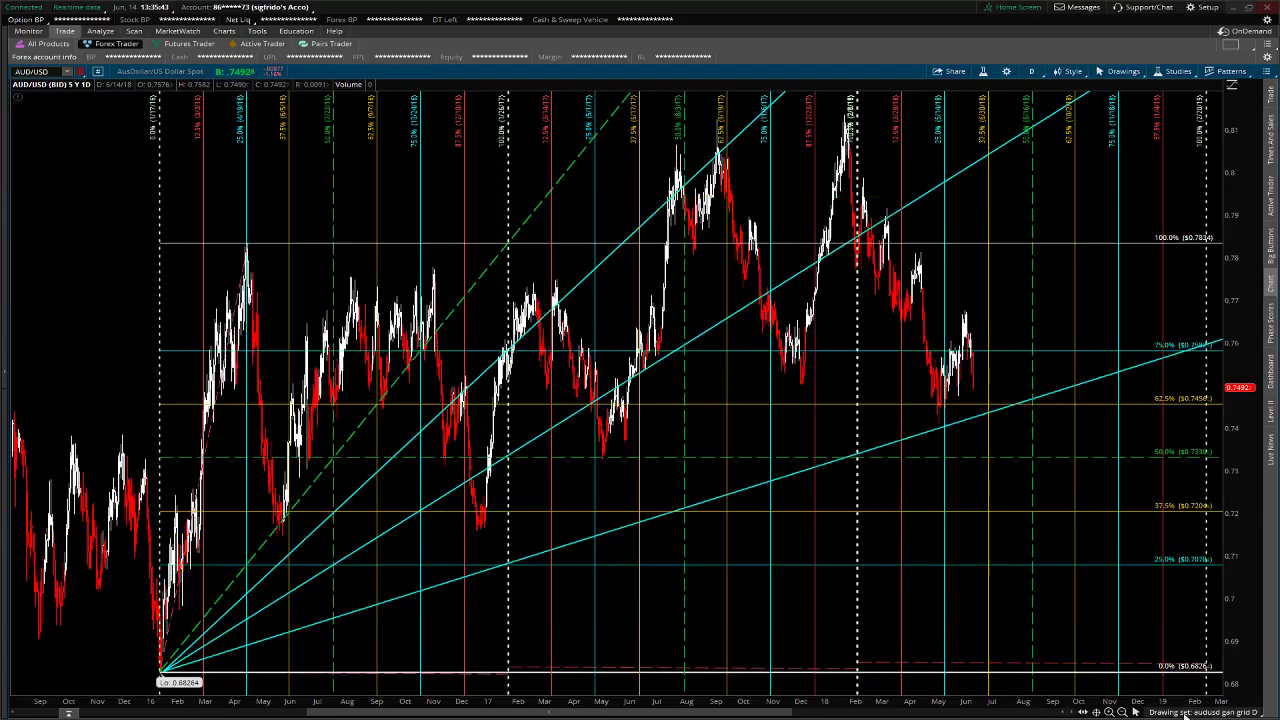
click(1186, 710)
click(1209, 616)
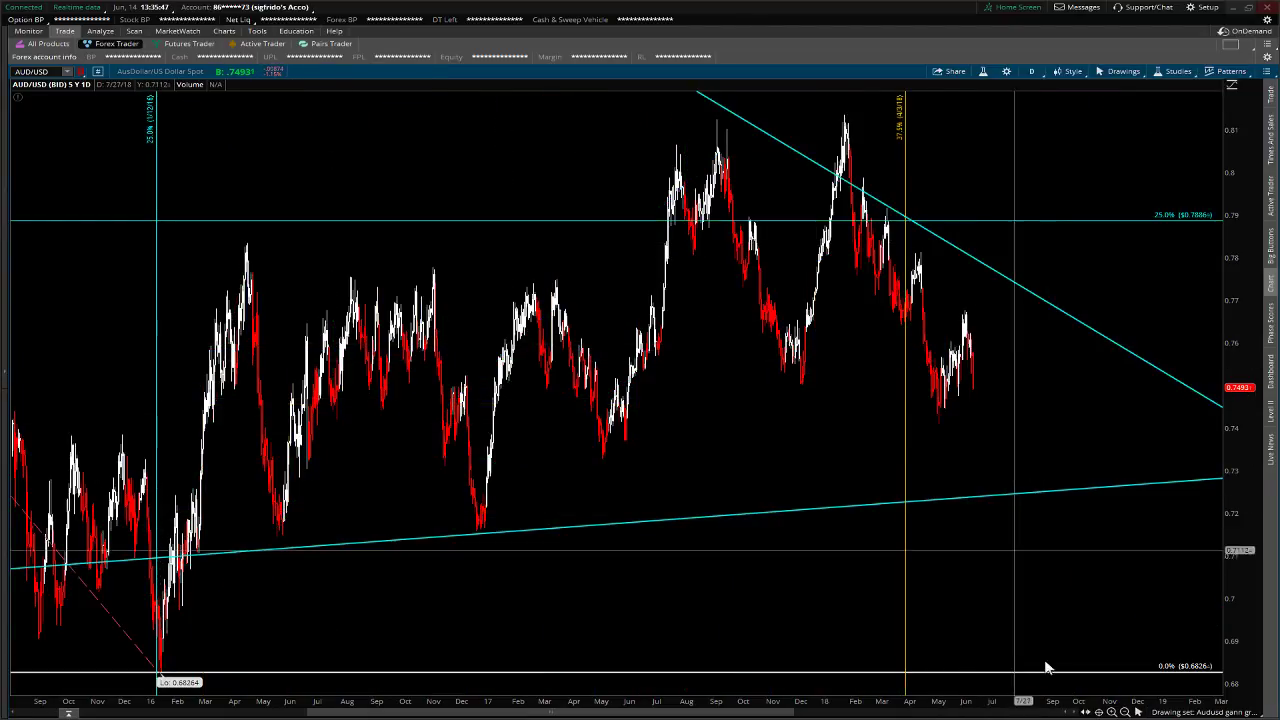
Load the AUDUSD Gann Grid M drawing set and check where the latest price would meet the rising green dashed trendline
click(1184, 712)
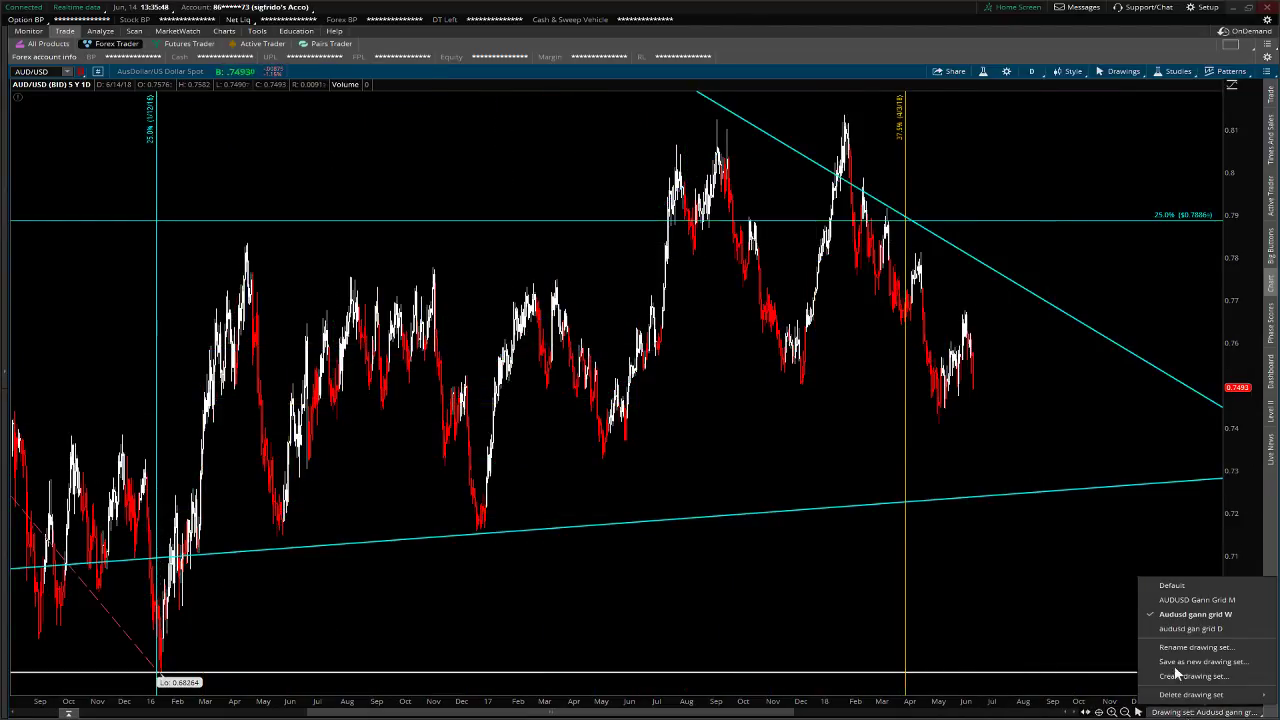
click(1200, 600)
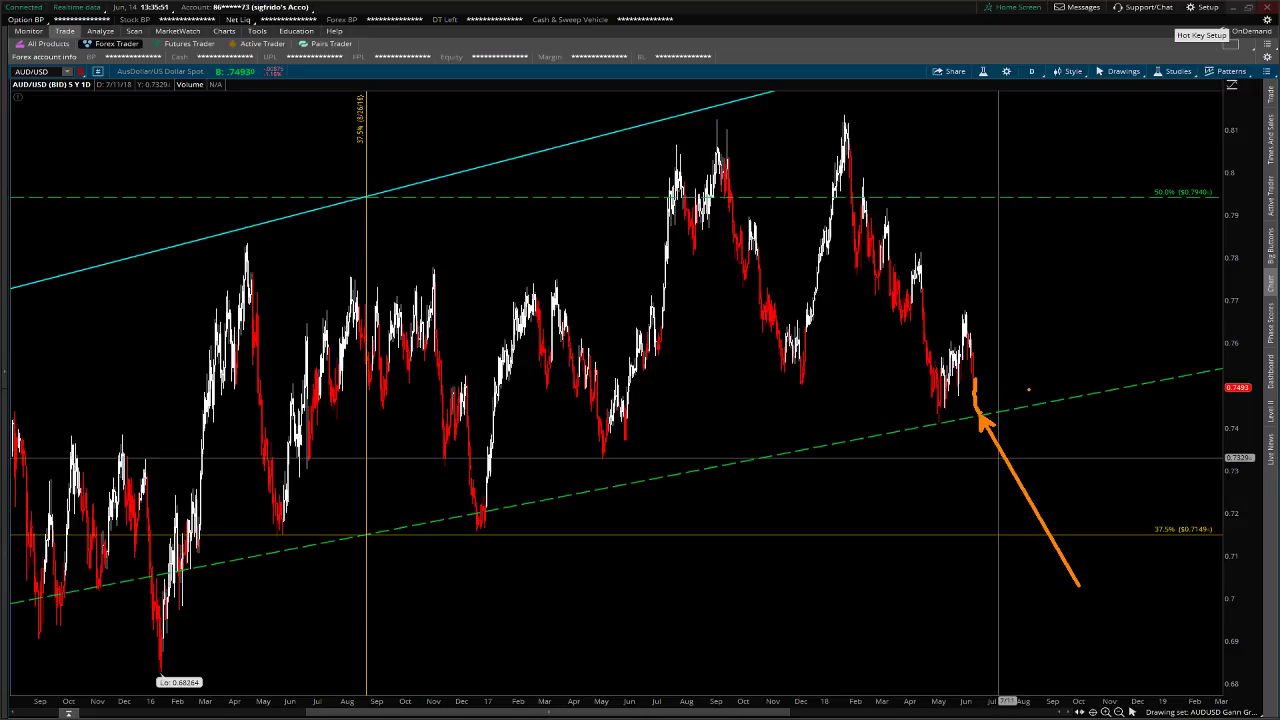
key(Escape)
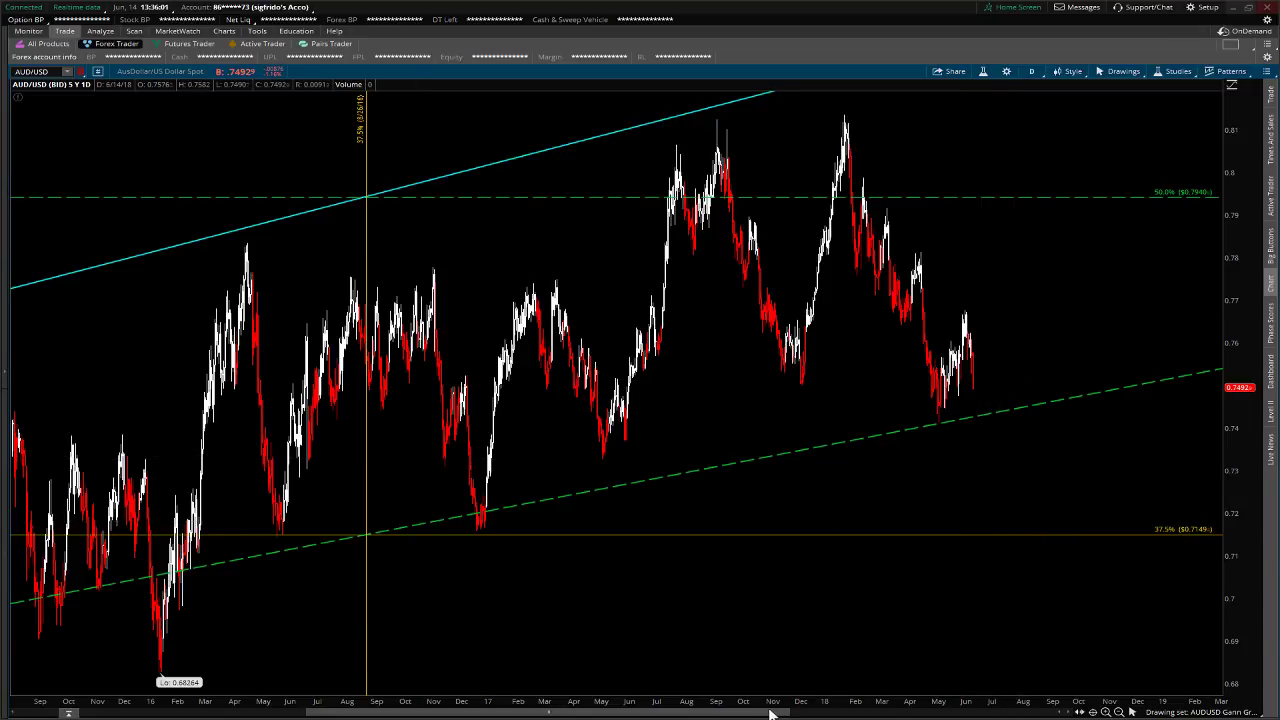
Examine the June 2018 candles against the rising green dashed trendline, temporarily sketching a dip below it and an arrow at the retest point
drag(768, 711, 1073, 702)
drag(1173, 689, 1170, 640)
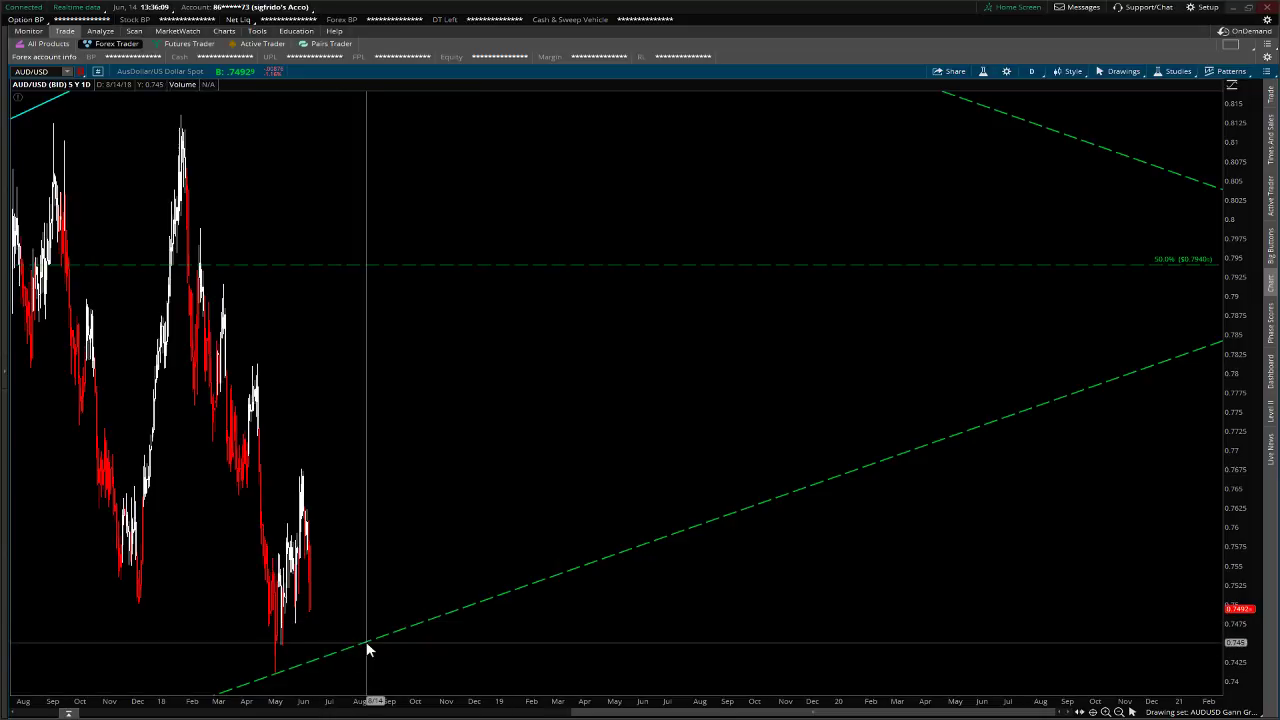
drag(397, 610, 222, 655)
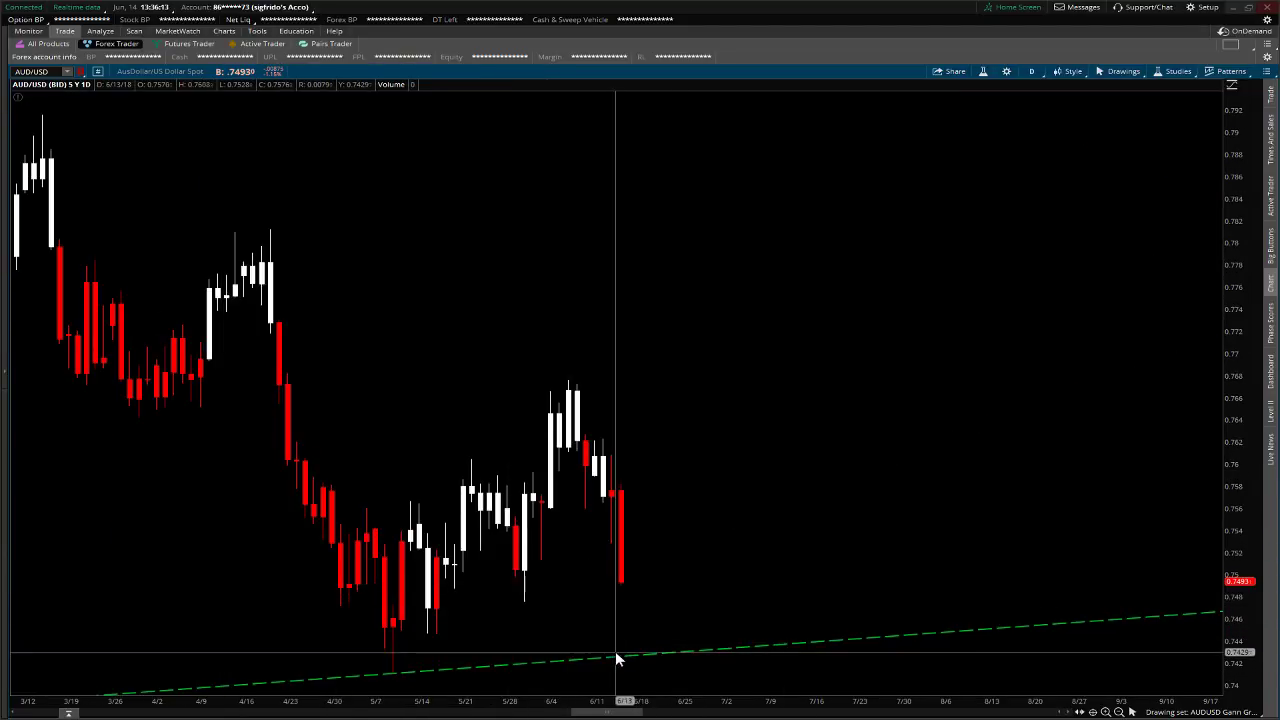
mouse_move(623, 663)
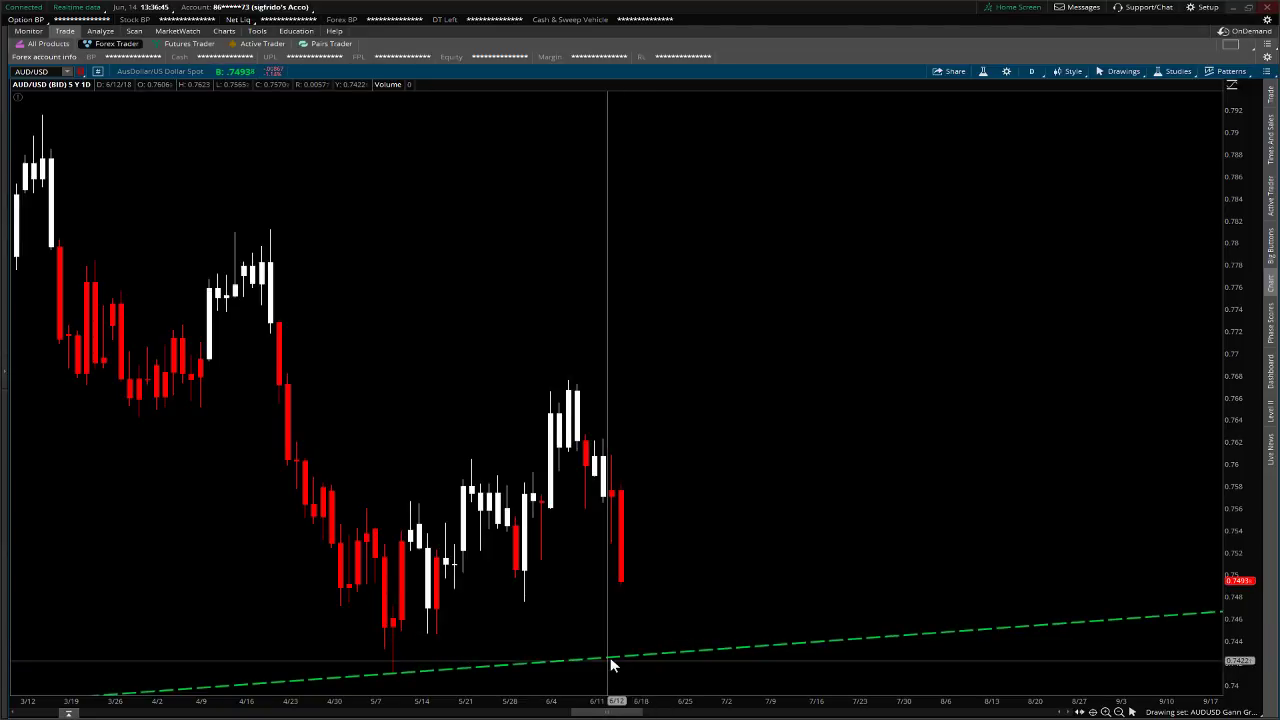
drag(1237, 413, 1237, 450)
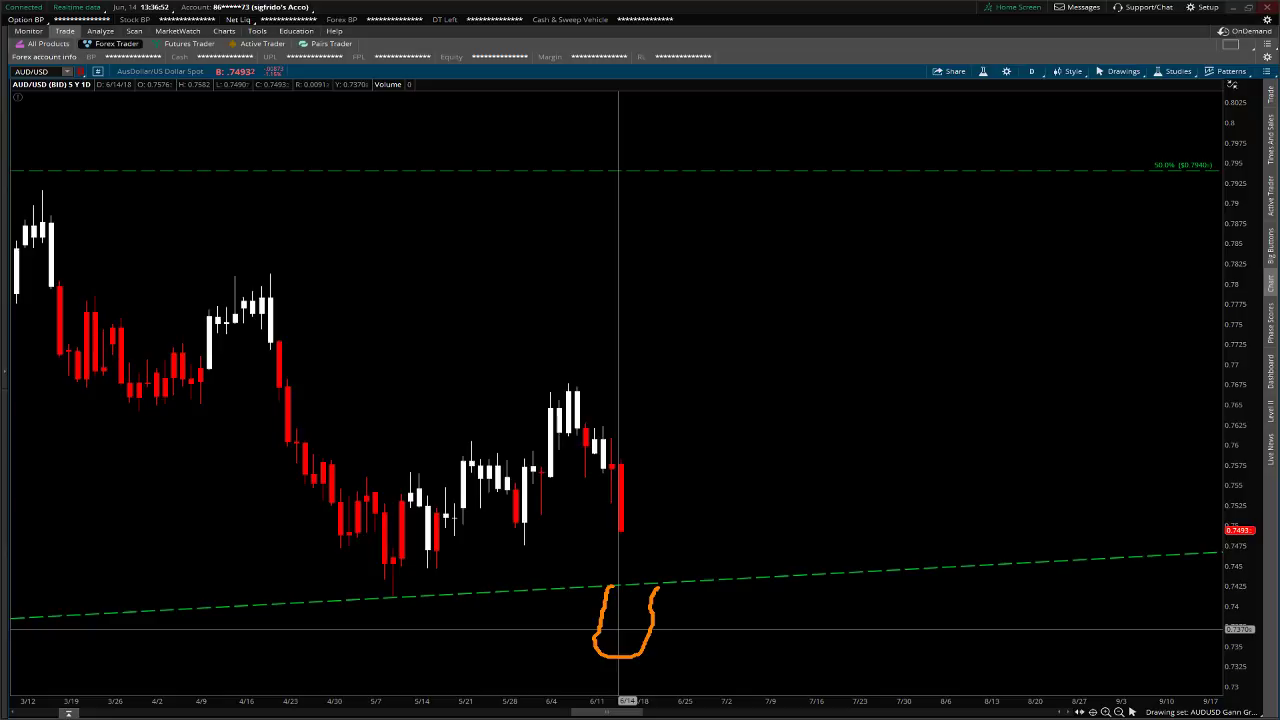
drag(663, 580, 800, 402)
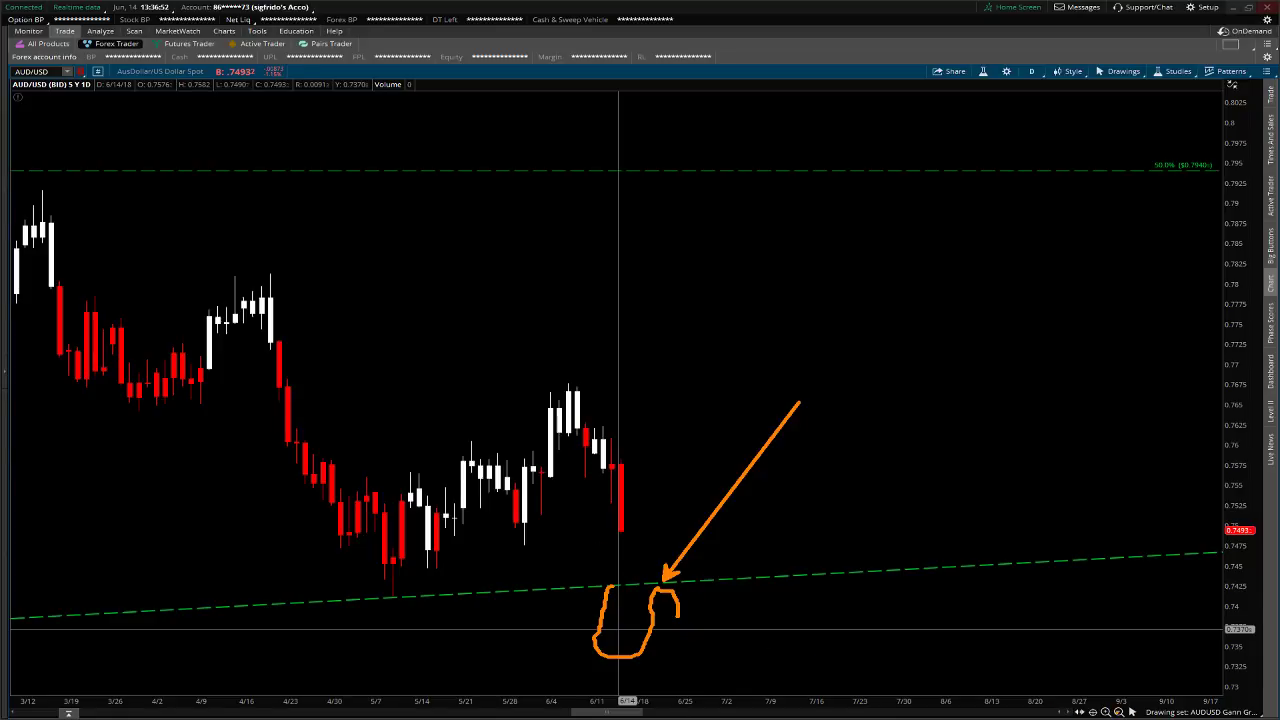
key(Escape)
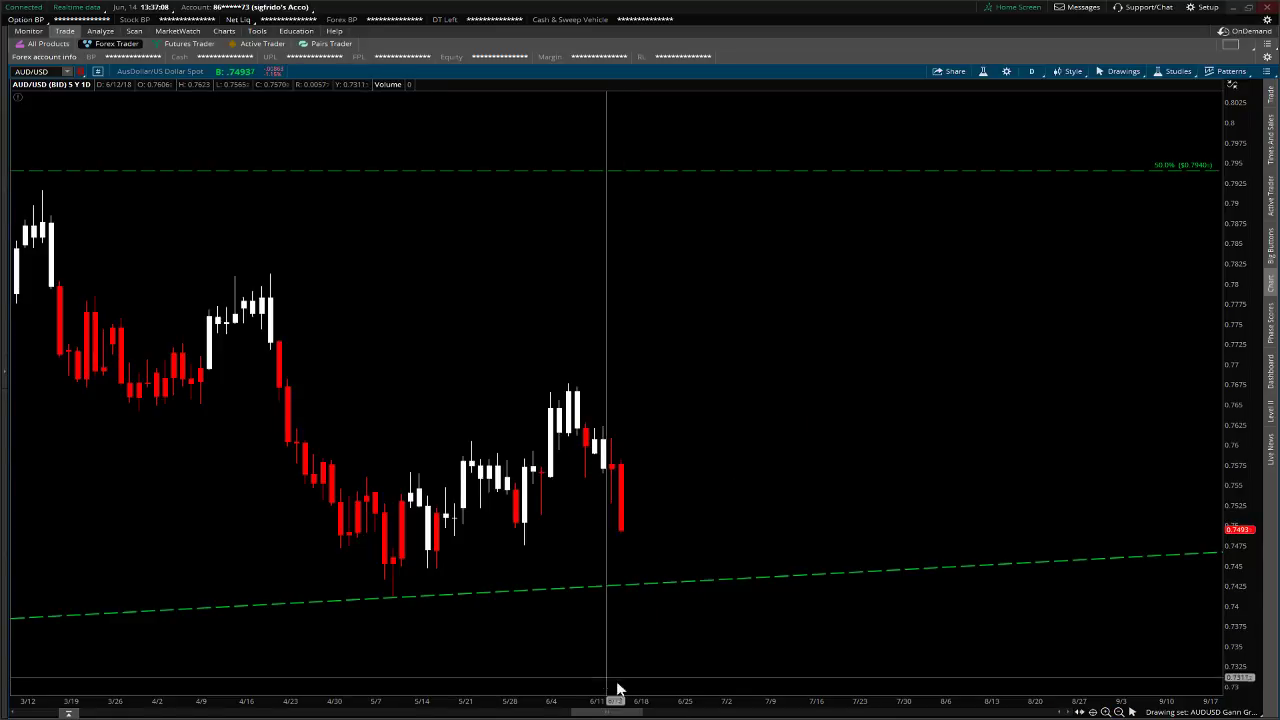
Examine the 2018 decline in relation to the green dashed trendline and the 50% and 37.5% price levels
click(1121, 711)
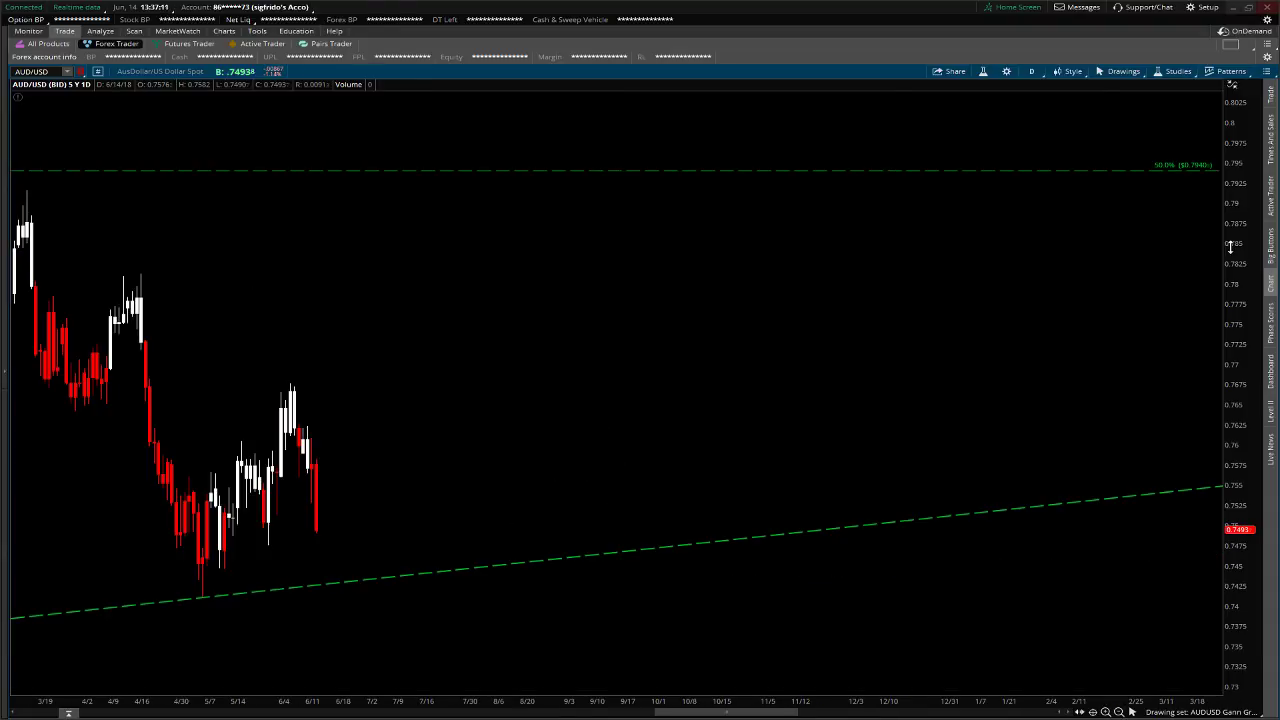
drag(1240, 250, 1240, 330)
drag(714, 713, 666, 686)
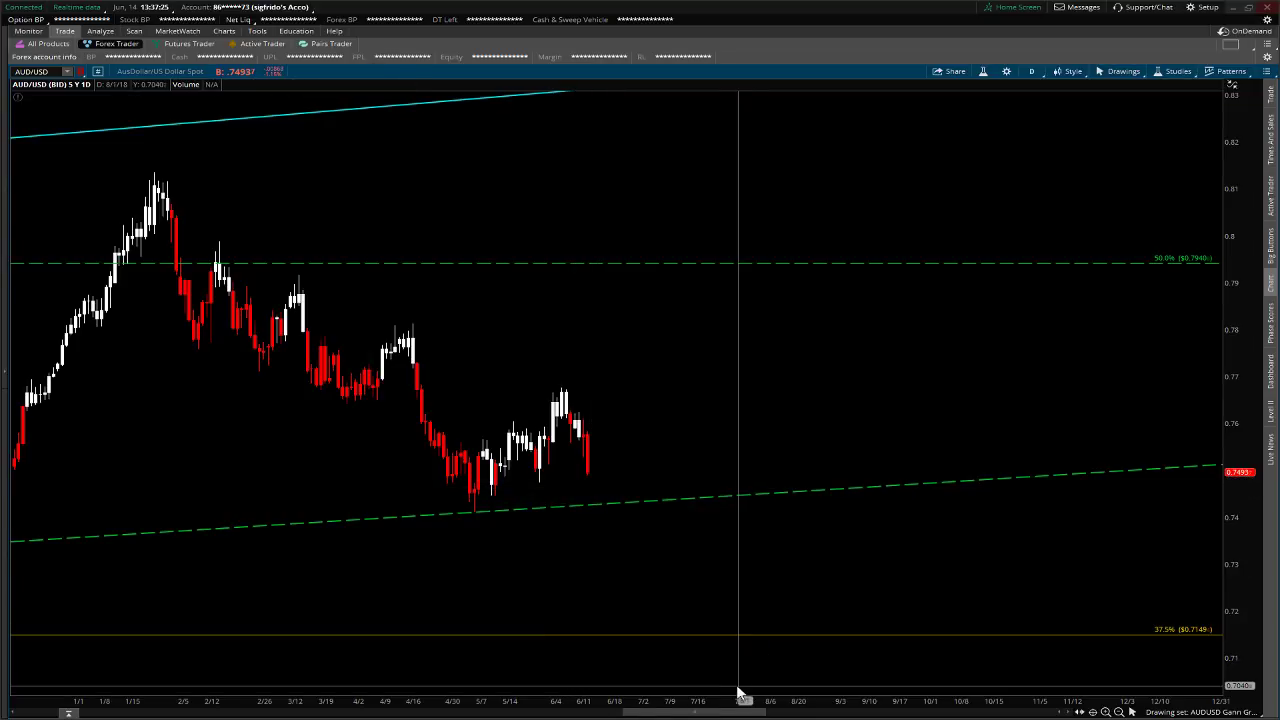
drag(708, 712, 694, 712)
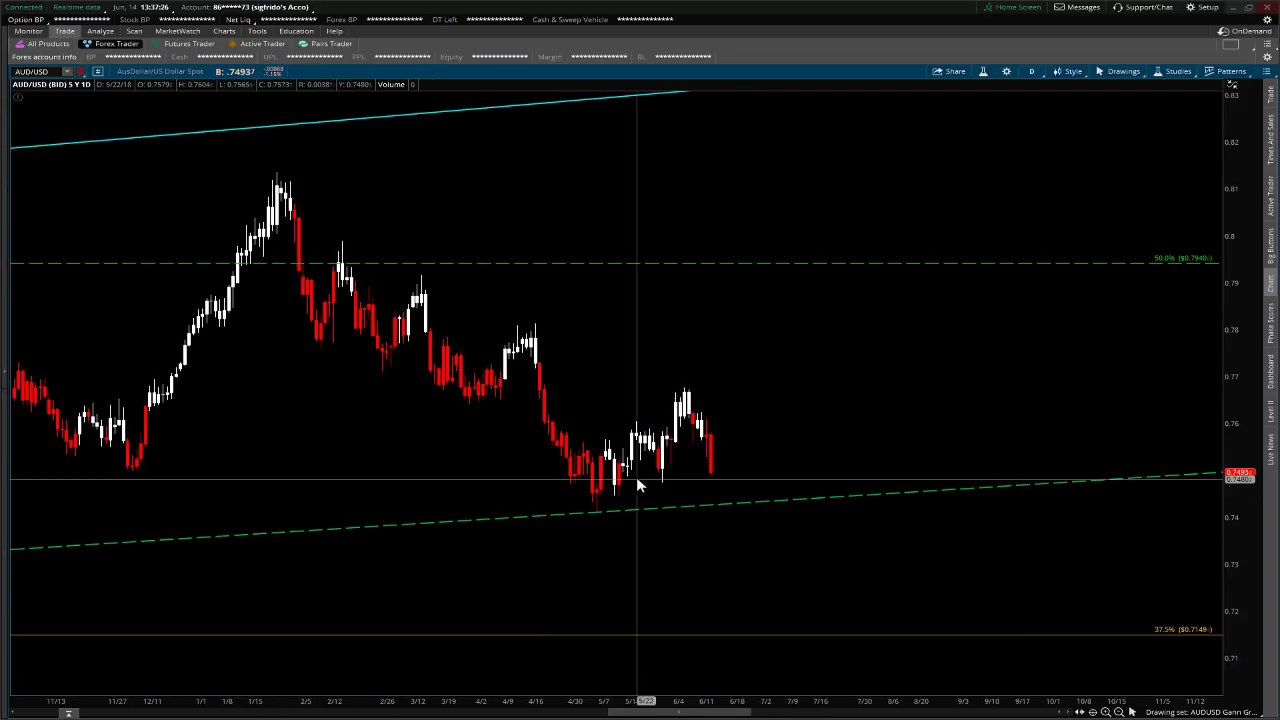